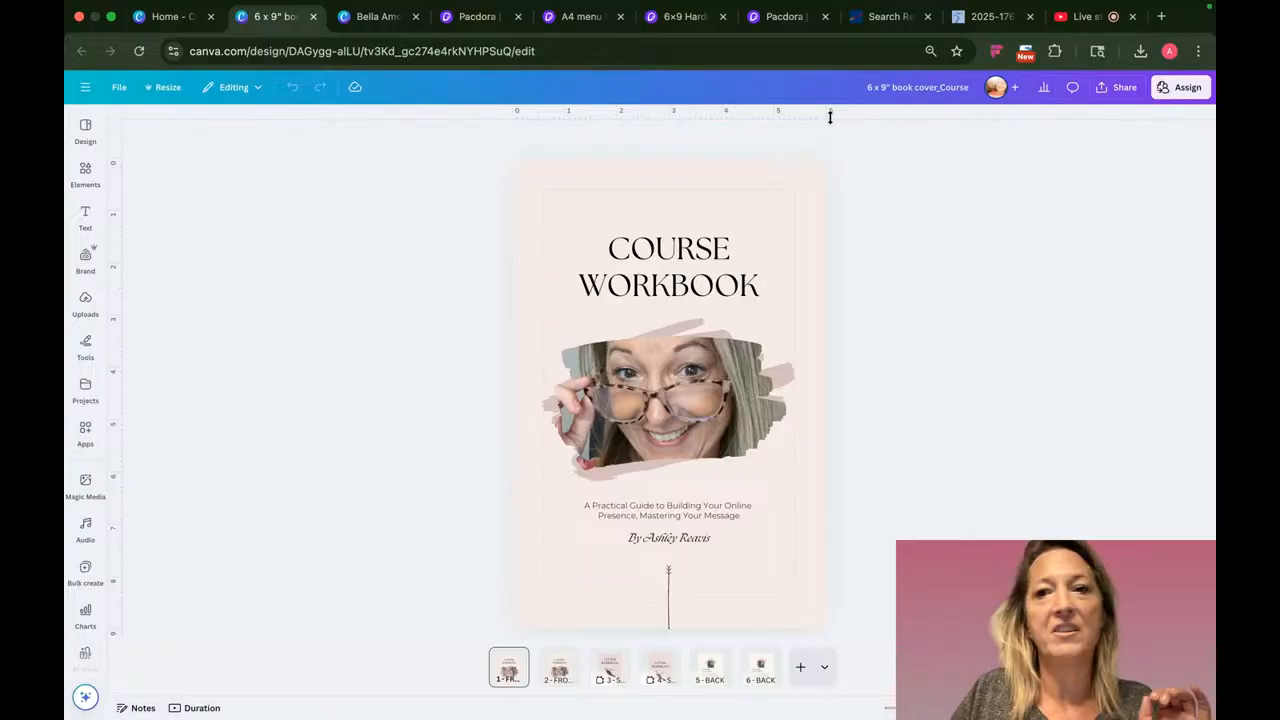
- Switch to Pacdora to view the staged course workbook scene and the 6×9 hardcover book mockup
{"action": "left_click", "coordinate": [781, 22]}
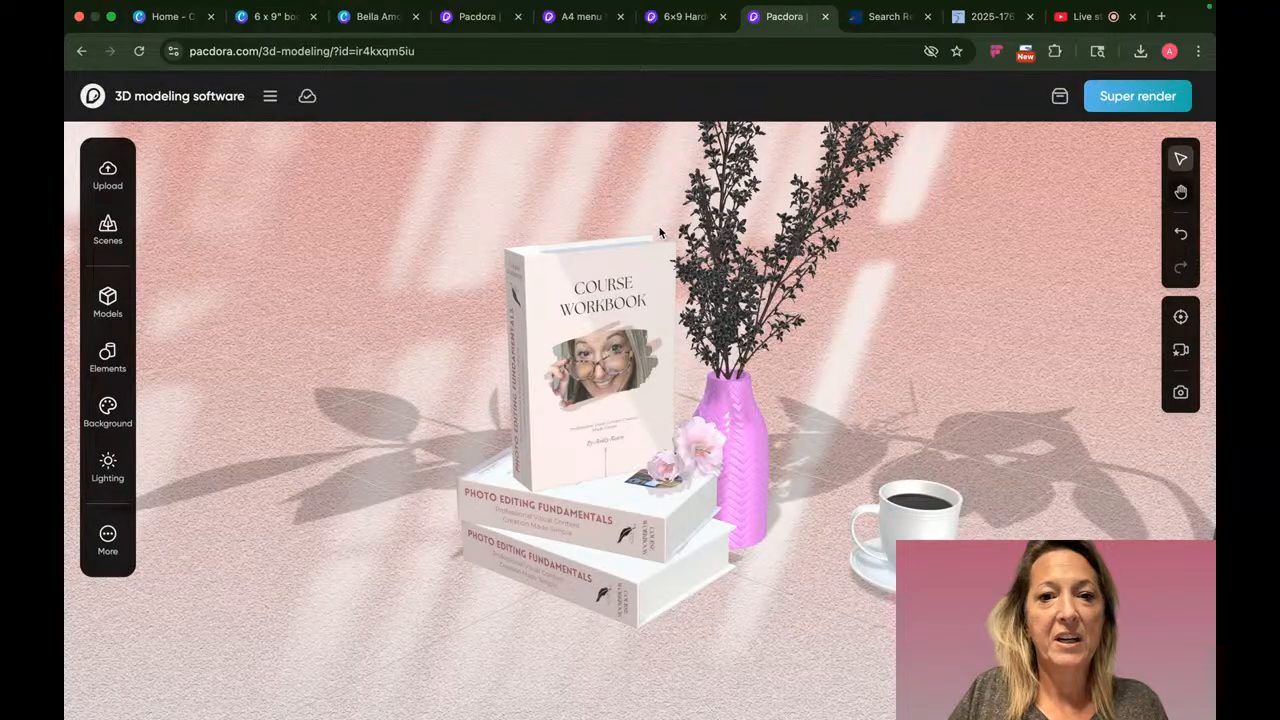
{"action": "left_click", "coordinate": [828, 401]}
{"action": "left_click", "coordinate": [674, 17]}
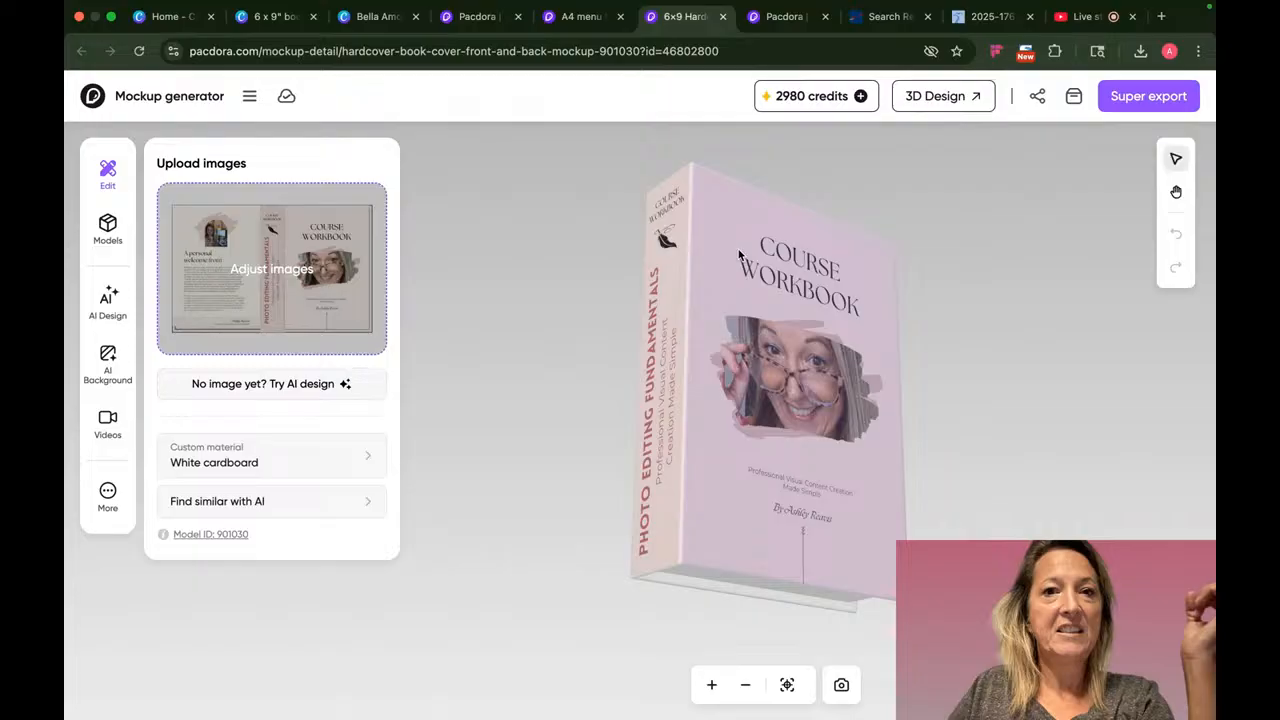
- Browse the saved mockup files in the Pacdora projects
{"action": "left_click", "coordinate": [476, 17]}
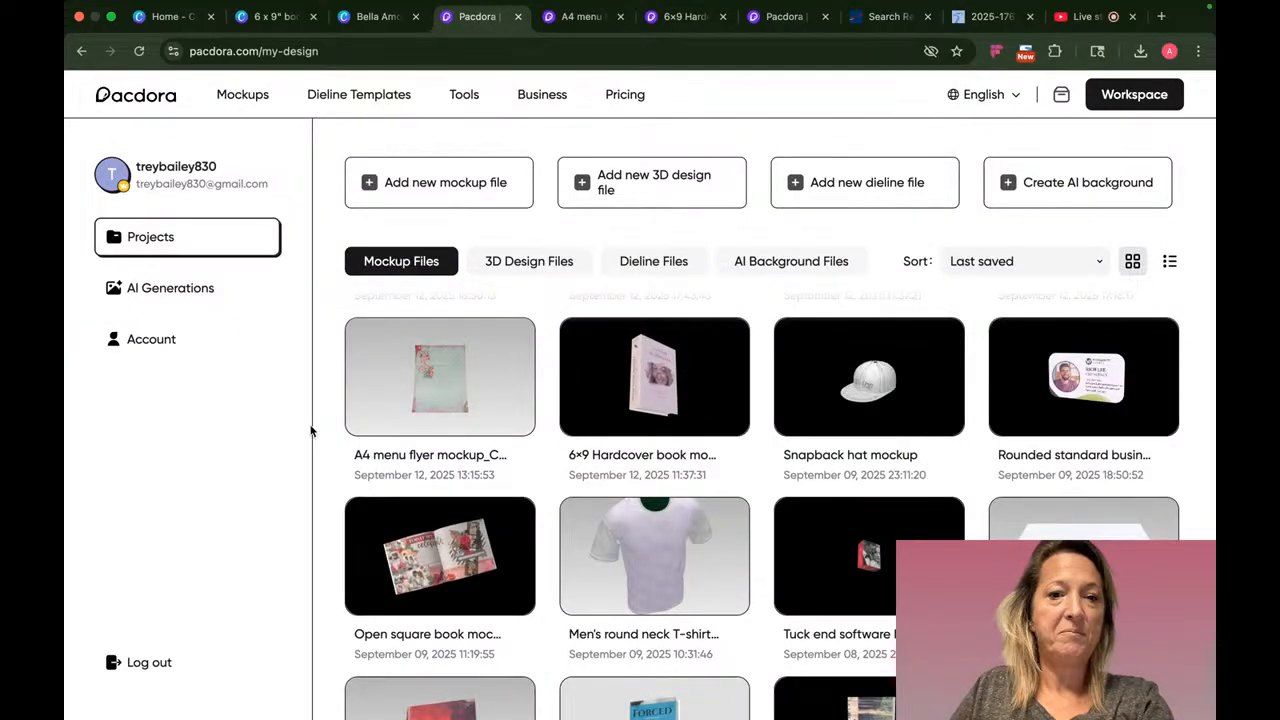
{"action": "scroll", "coordinate": [684, 480], "scroll_direction": "down", "scroll_amount": 5}
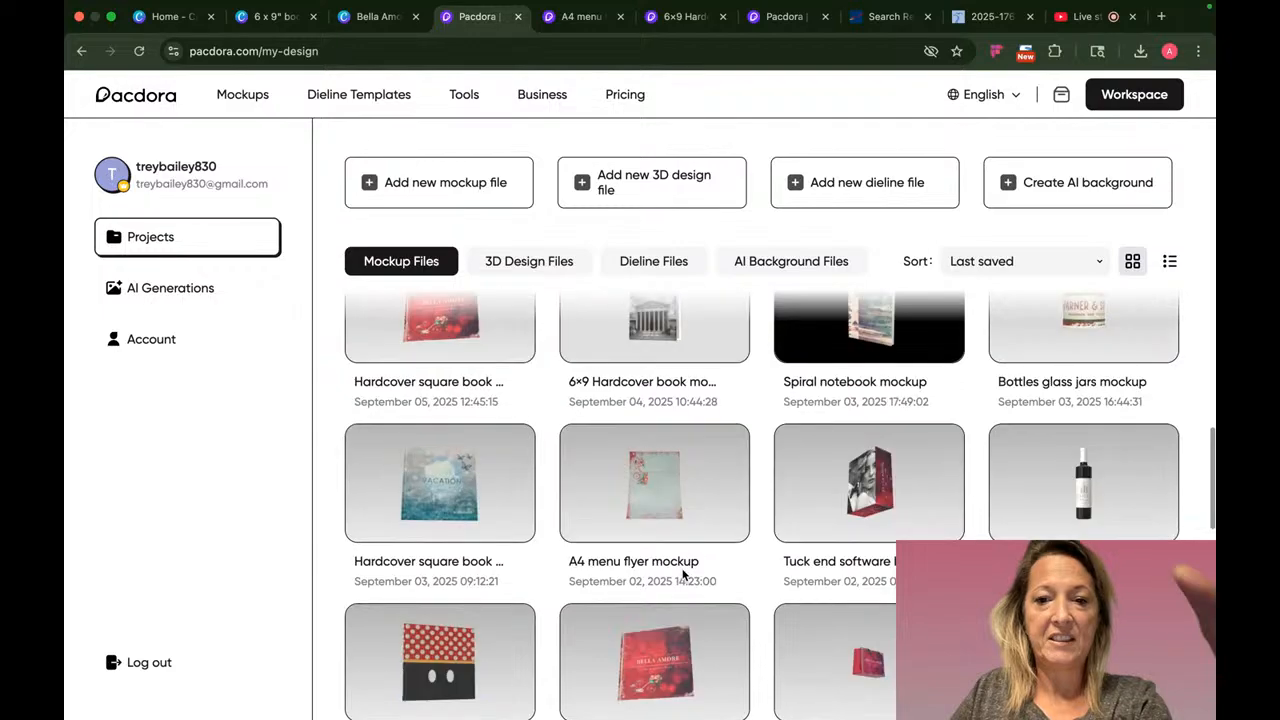
{"action": "scroll", "coordinate": [684, 573], "scroll_direction": "down", "scroll_amount": 1}
{"action": "scroll", "coordinate": [684, 575], "scroll_direction": "down", "scroll_amount": 3}
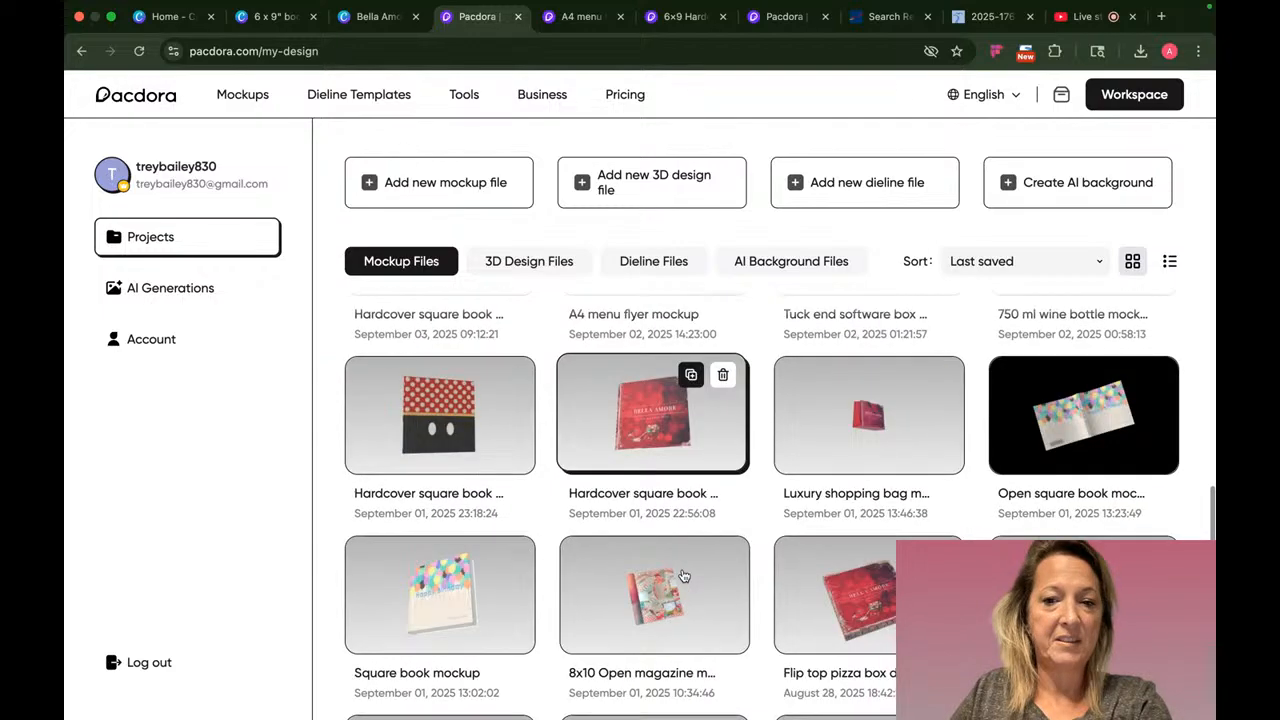
{"action": "scroll", "coordinate": [684, 576], "scroll_direction": "down", "scroll_amount": 4}
{"action": "scroll", "coordinate": [684, 575], "scroll_direction": "down", "scroll_amount": 3}
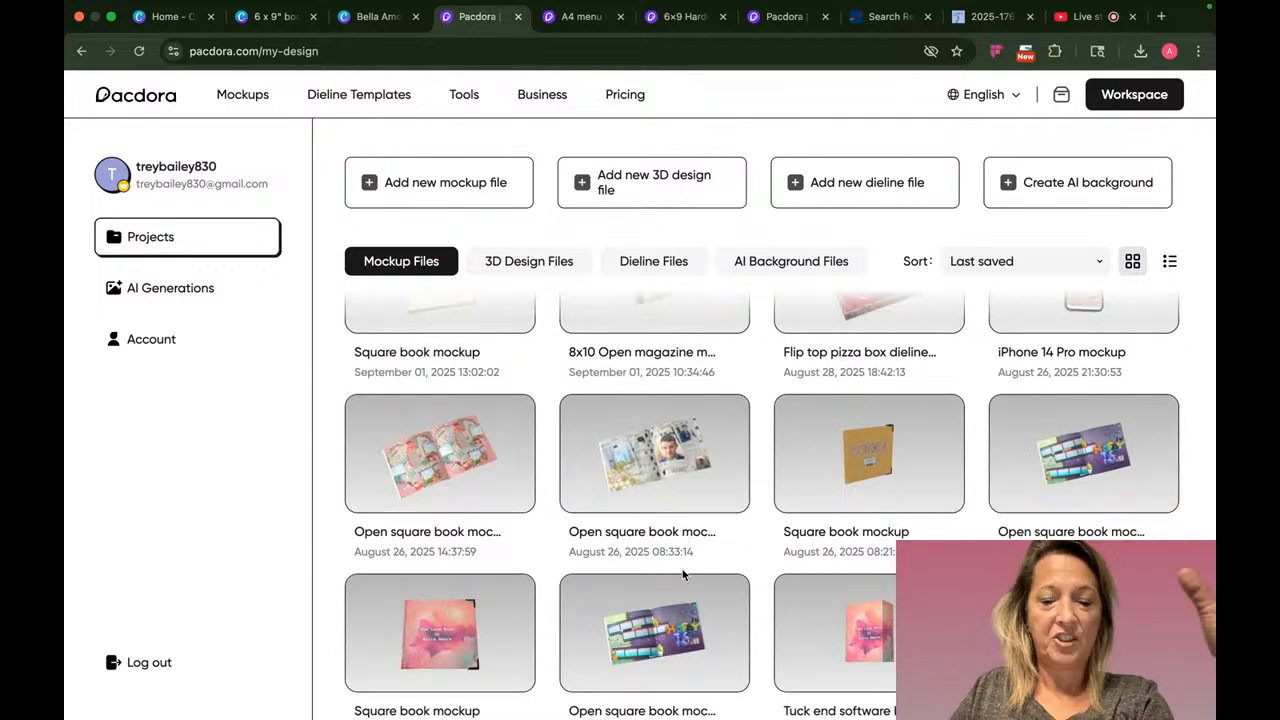
{"action": "scroll", "coordinate": [684, 574], "scroll_direction": "up", "scroll_amount": 10}
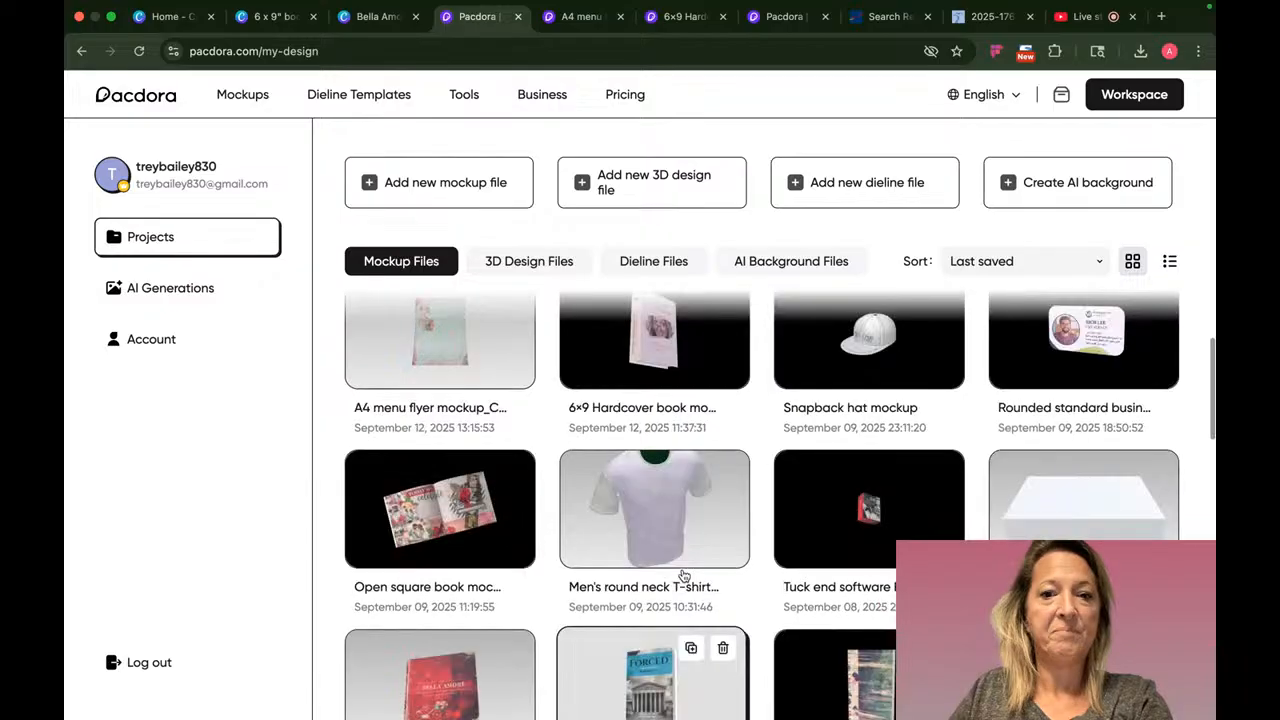
{"action": "scroll", "coordinate": [684, 576], "scroll_direction": "up", "scroll_amount": 3}
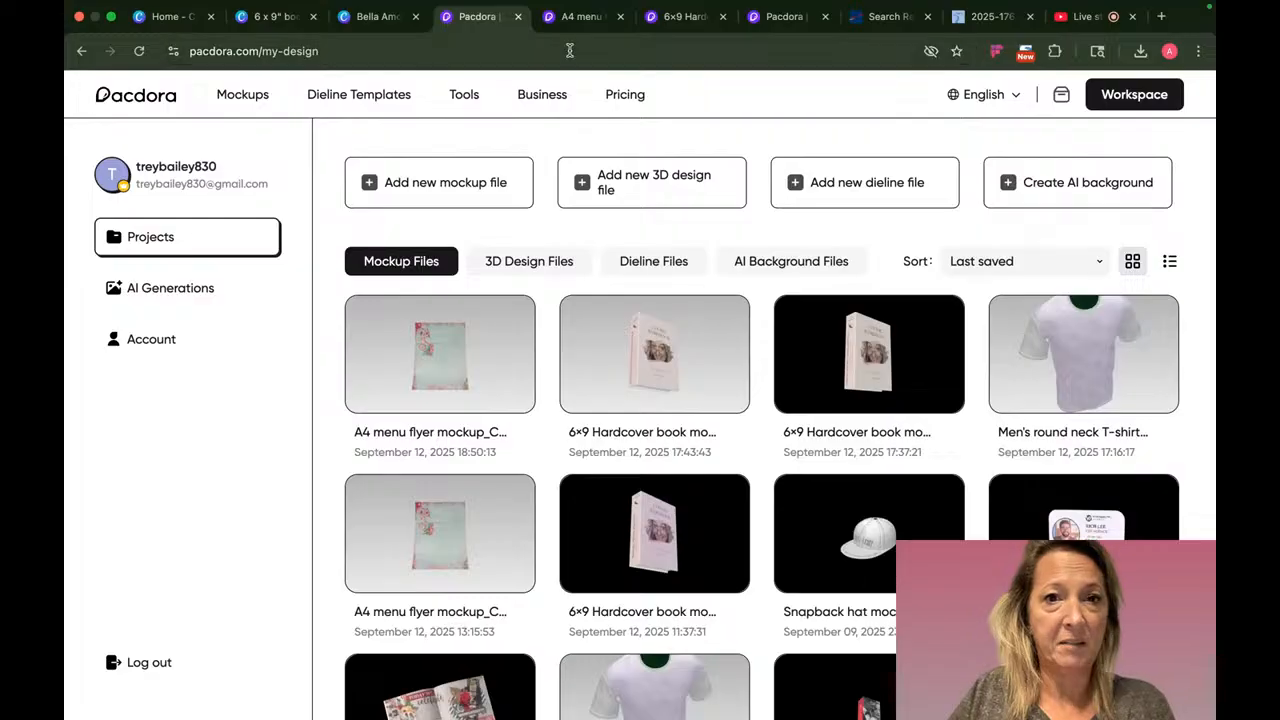
- Examine the A4 flyer and 6×9 hardcover dielines, rotating the book's 3D preview to its spine
{"action": "left_click", "coordinate": [570, 26]}
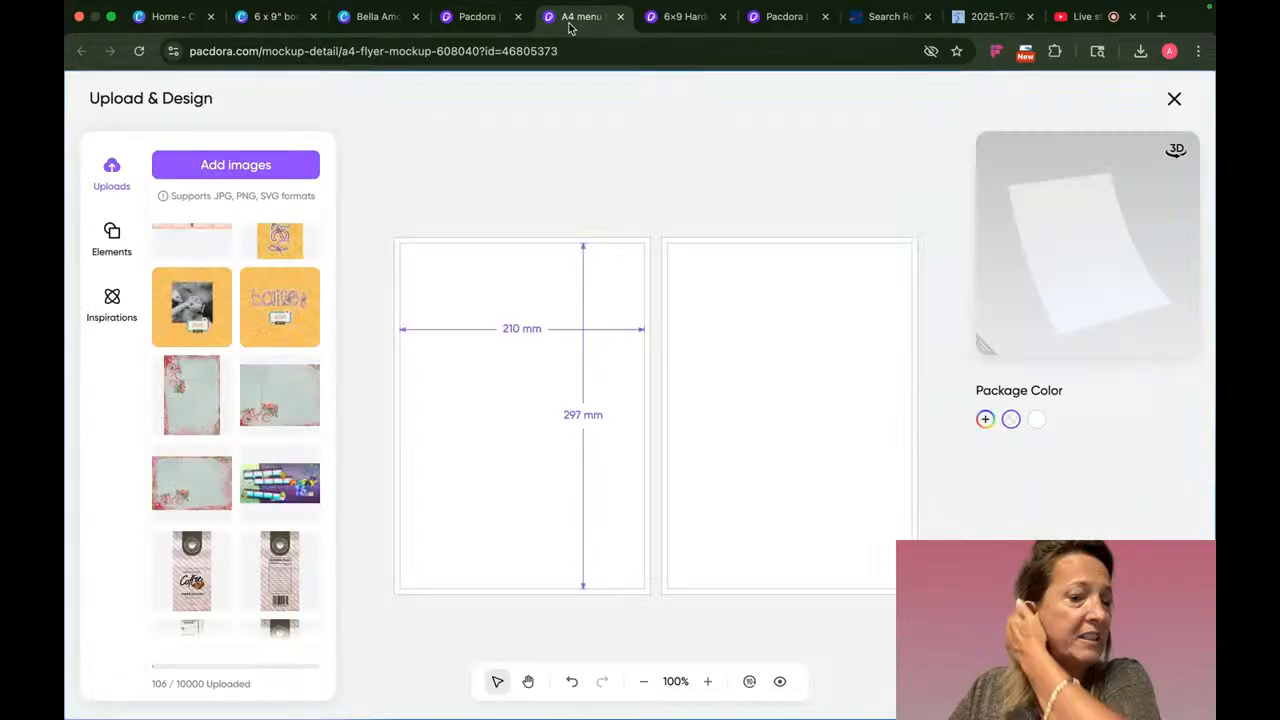
{"action": "key", "text": "ctrl+Tab"}
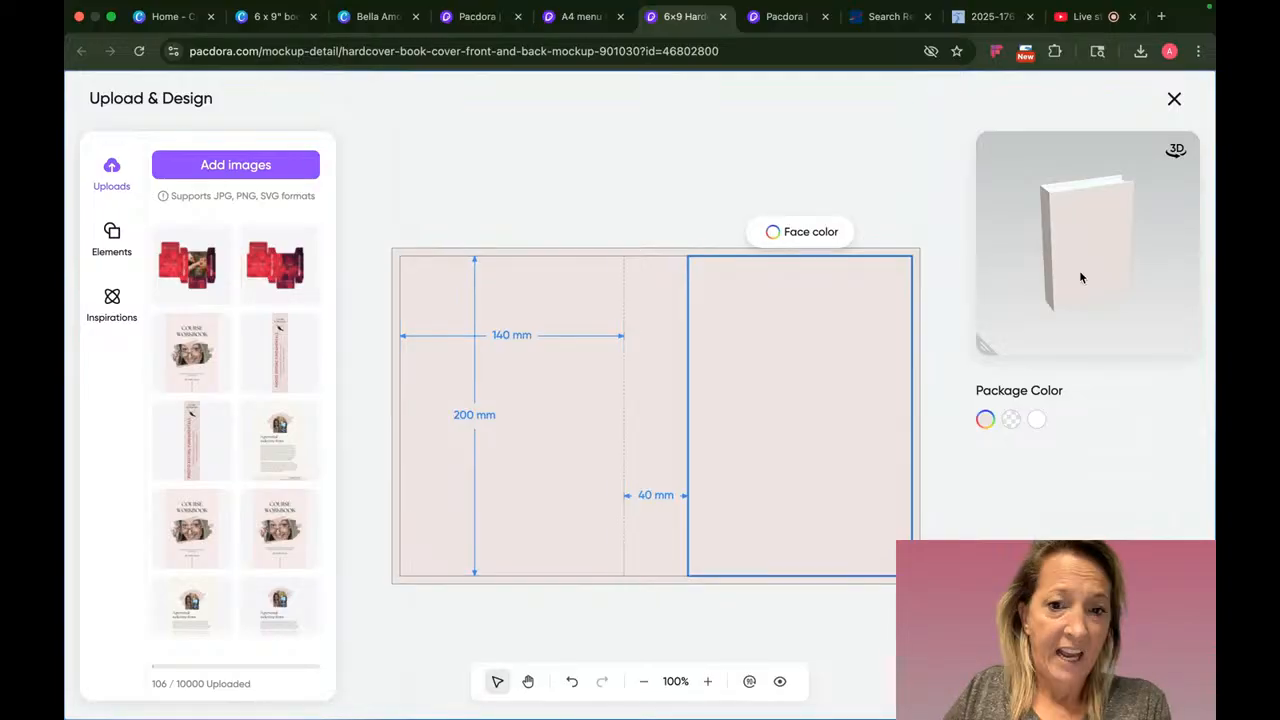
{"action": "left_click_drag", "start_coordinate": [1079, 270], "coordinate": [1116, 258]}
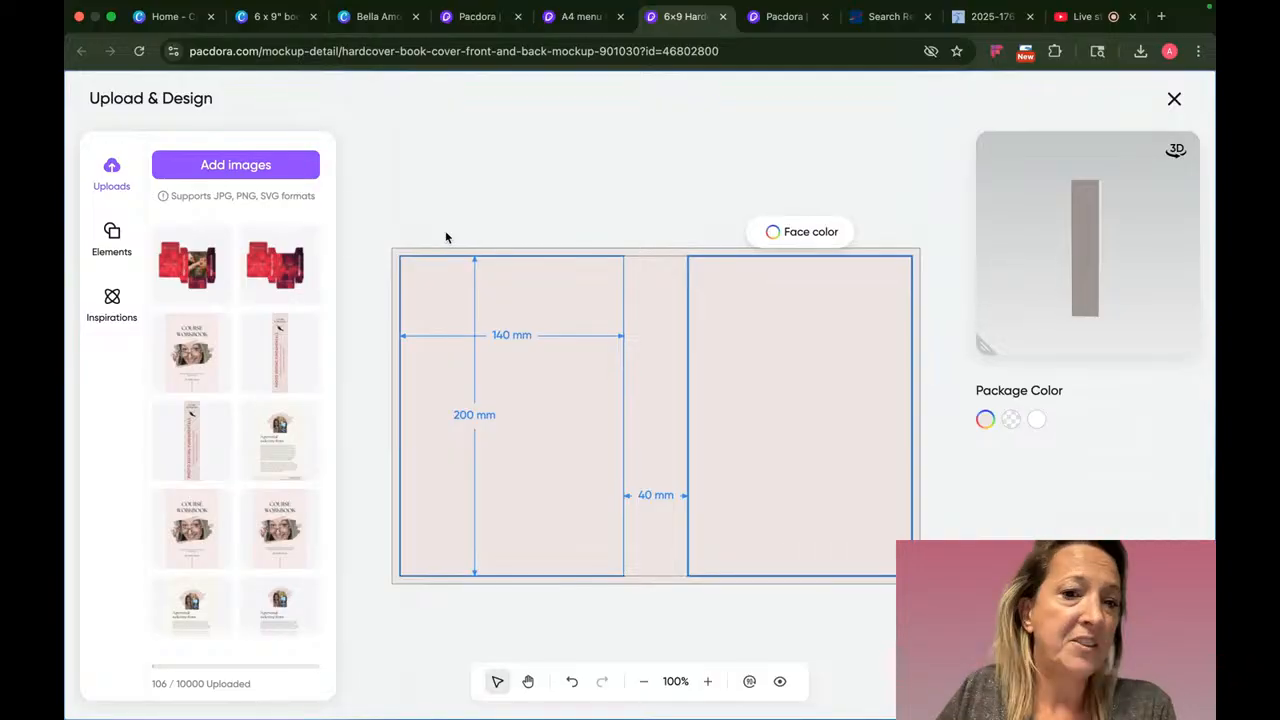
- Switch to Canva and create a new custom-size design 6 in wide and 9 in high
{"action": "left_click", "coordinate": [261, 17]}
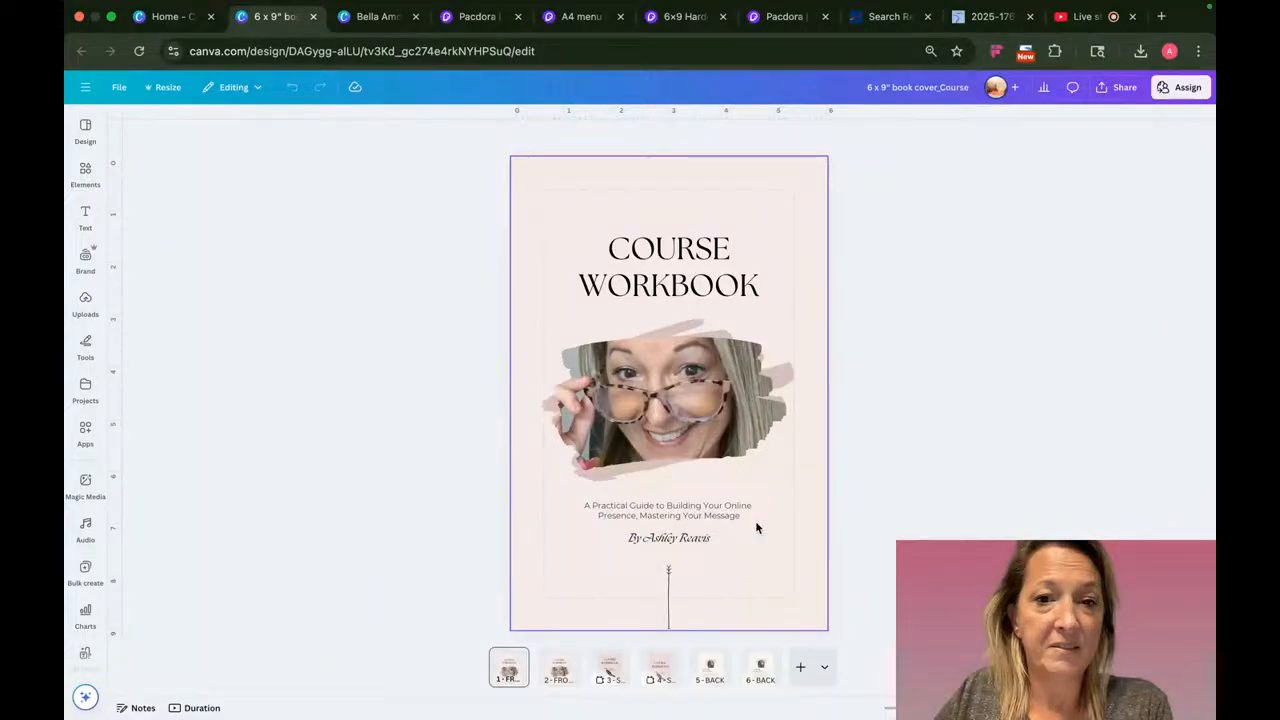
{"action": "left_click", "coordinate": [166, 16]}
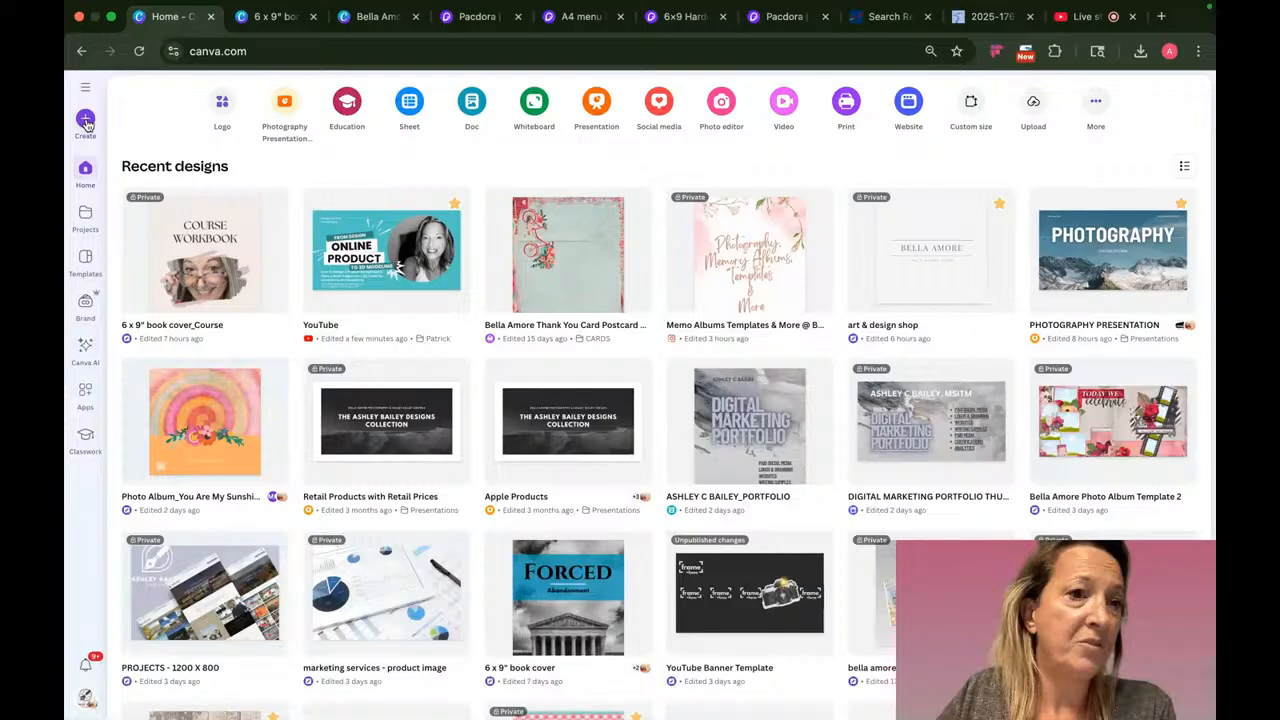
{"action": "left_click", "coordinate": [85, 120]}
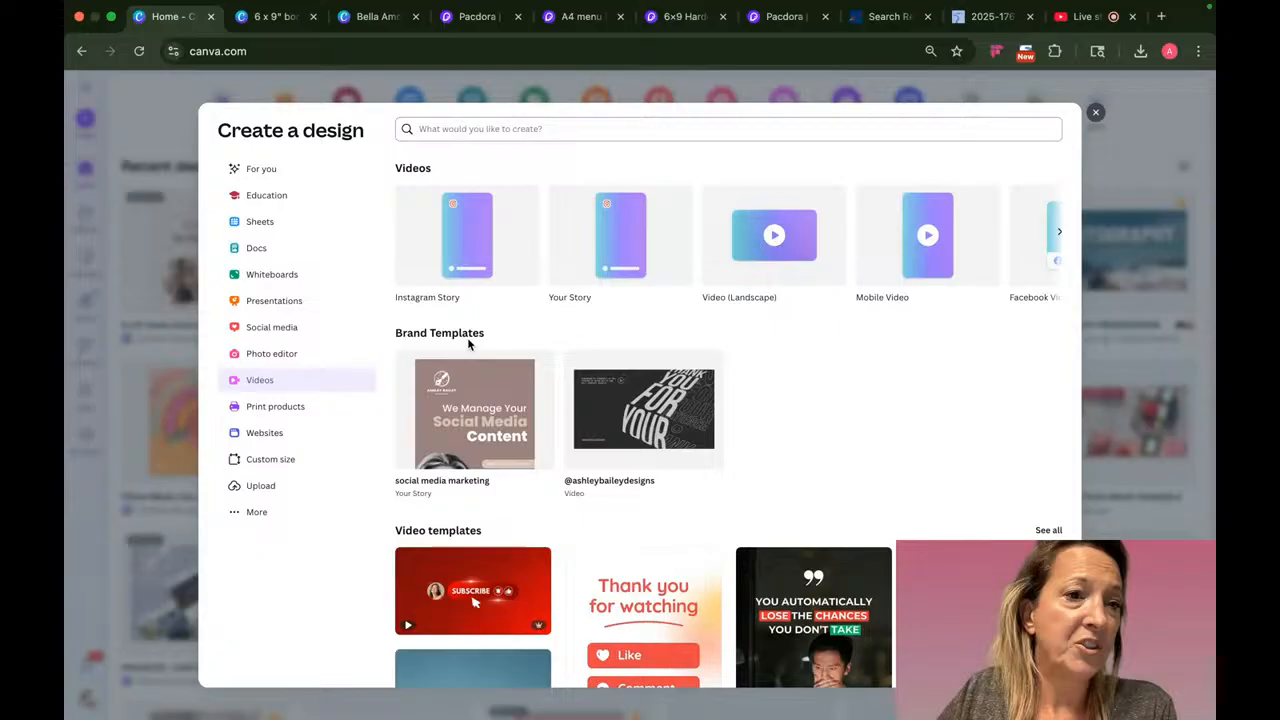
{"action": "left_click", "coordinate": [270, 459]}
{"action": "left_click", "coordinate": [650, 184]}
{"action": "left_click", "coordinate": [625, 266]}
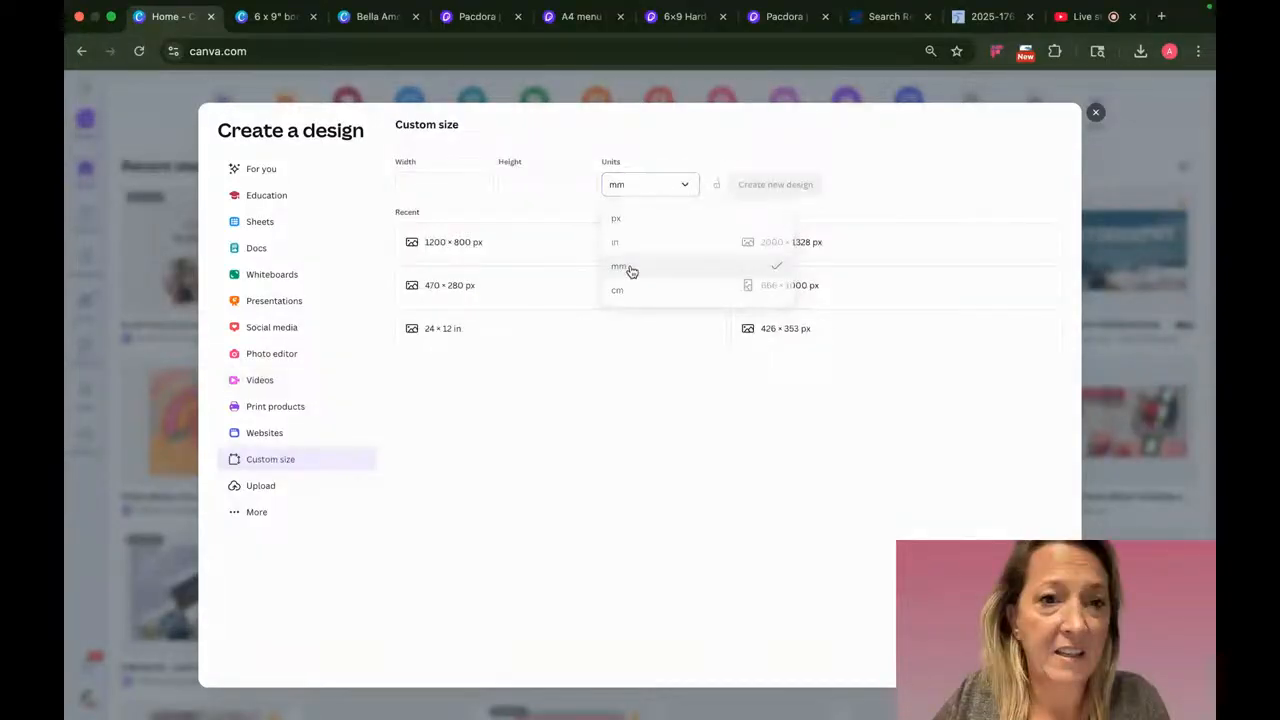
{"action": "left_click", "coordinate": [615, 242]}
{"action": "left_click", "coordinate": [418, 181]}
{"action": "type", "text": "6"}
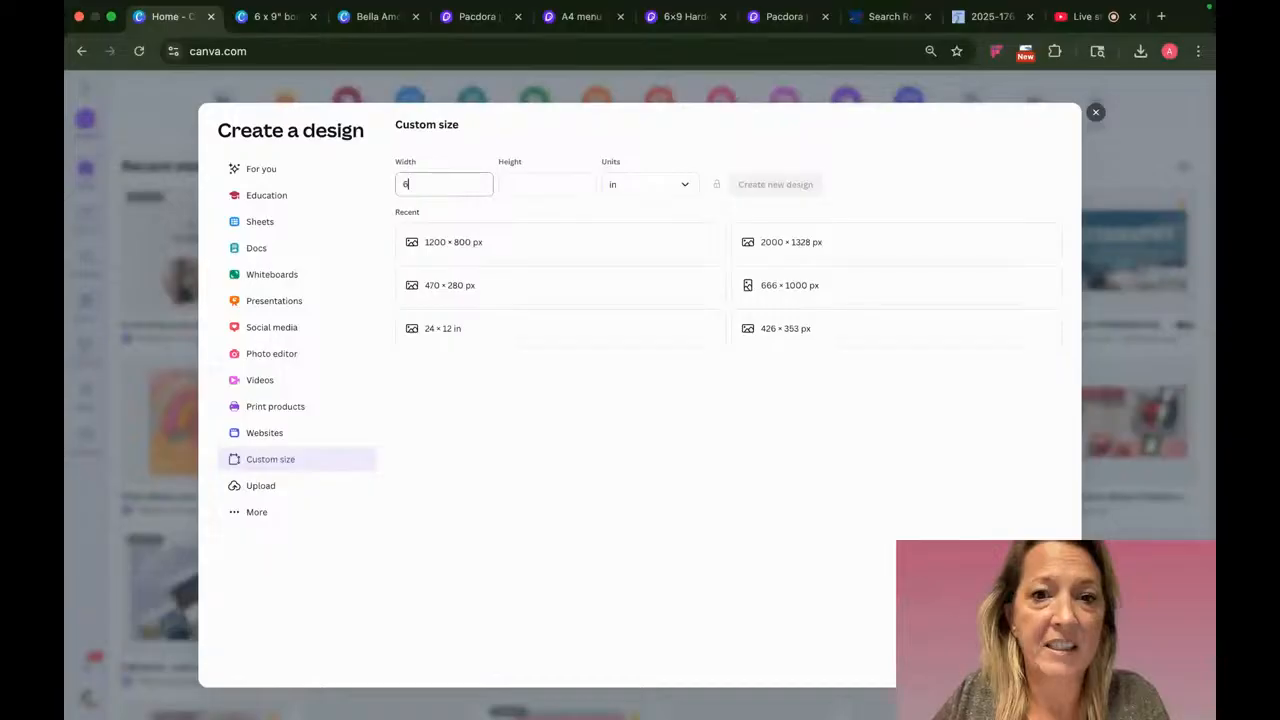
{"action": "left_click", "coordinate": [552, 185]}
{"action": "type", "text": "9"}
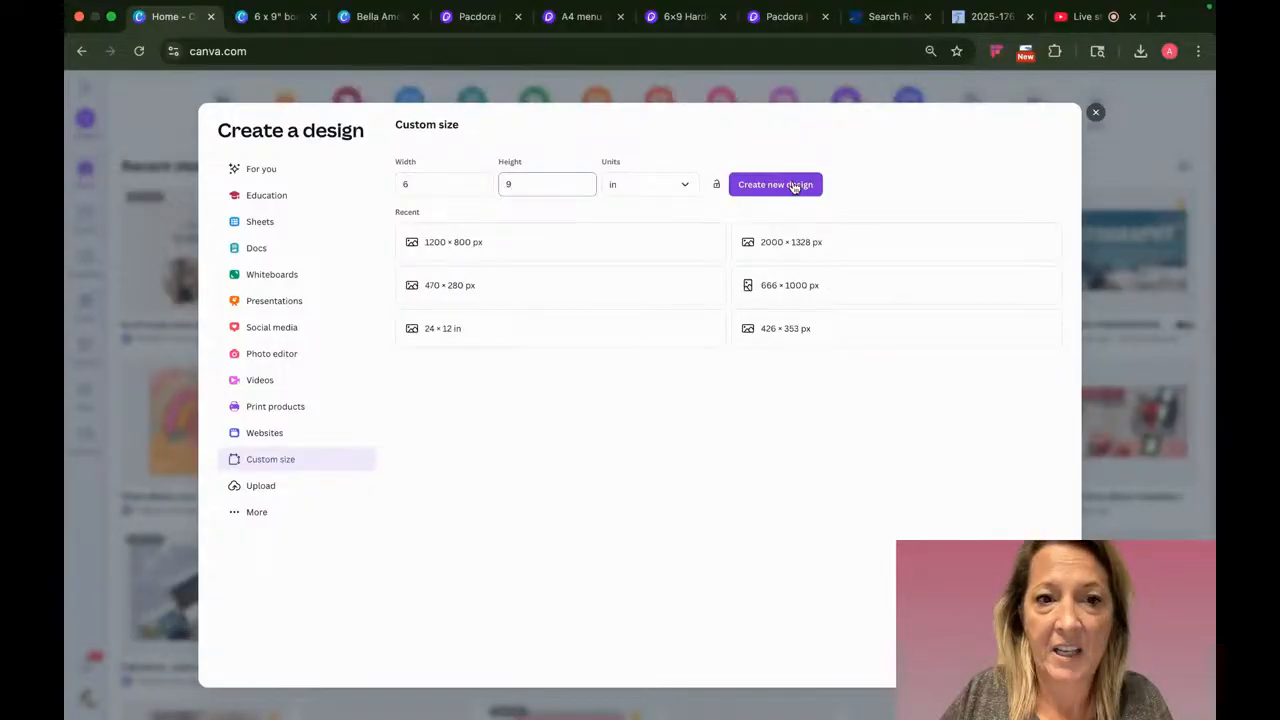
{"action": "left_click", "coordinate": [794, 187]}
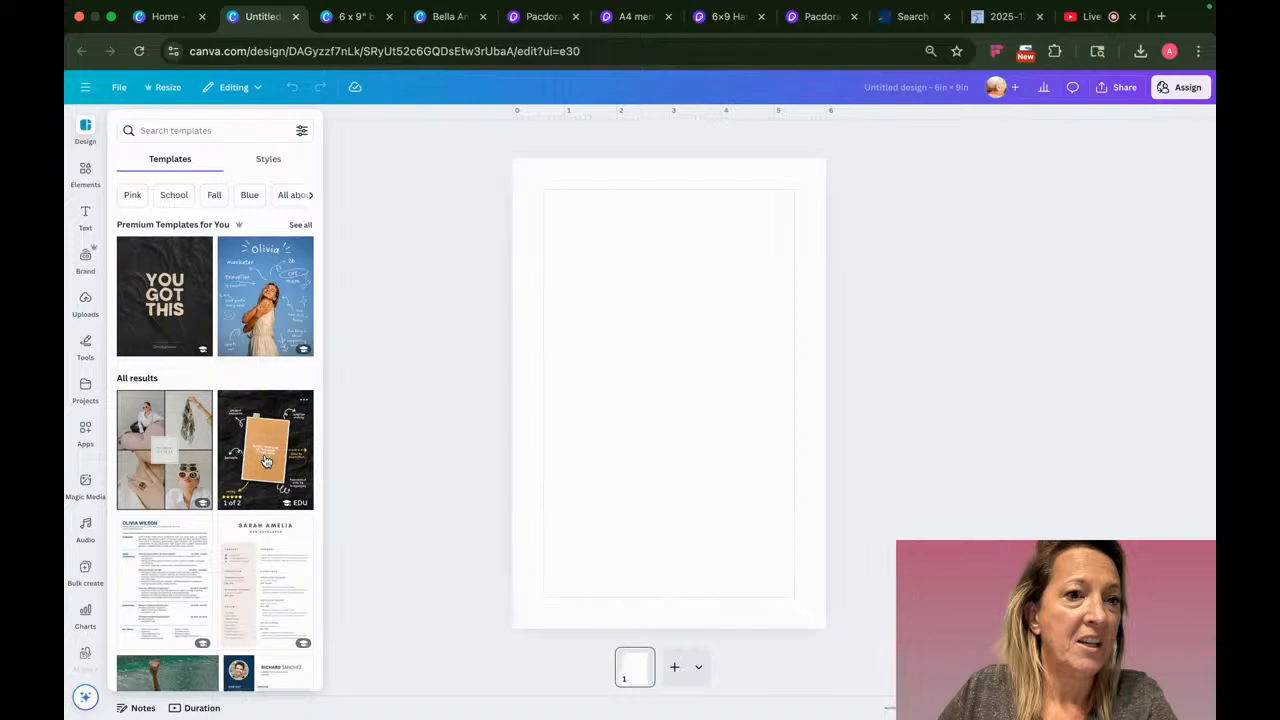
- Search the templates for BOOK COVER and apply the Colorful Modern Drawing and Coloring Kids Book Cover to the page
{"action": "left_click", "coordinate": [212, 130]}
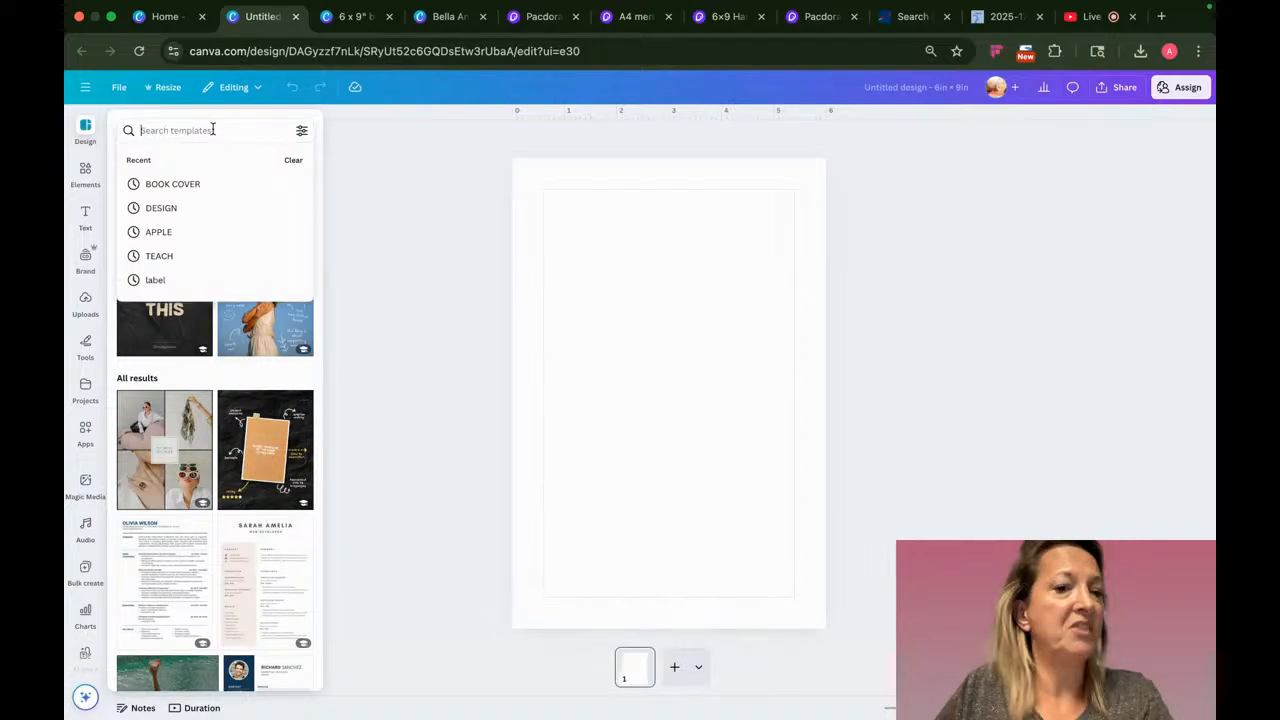
{"action": "left_click", "coordinate": [197, 186]}
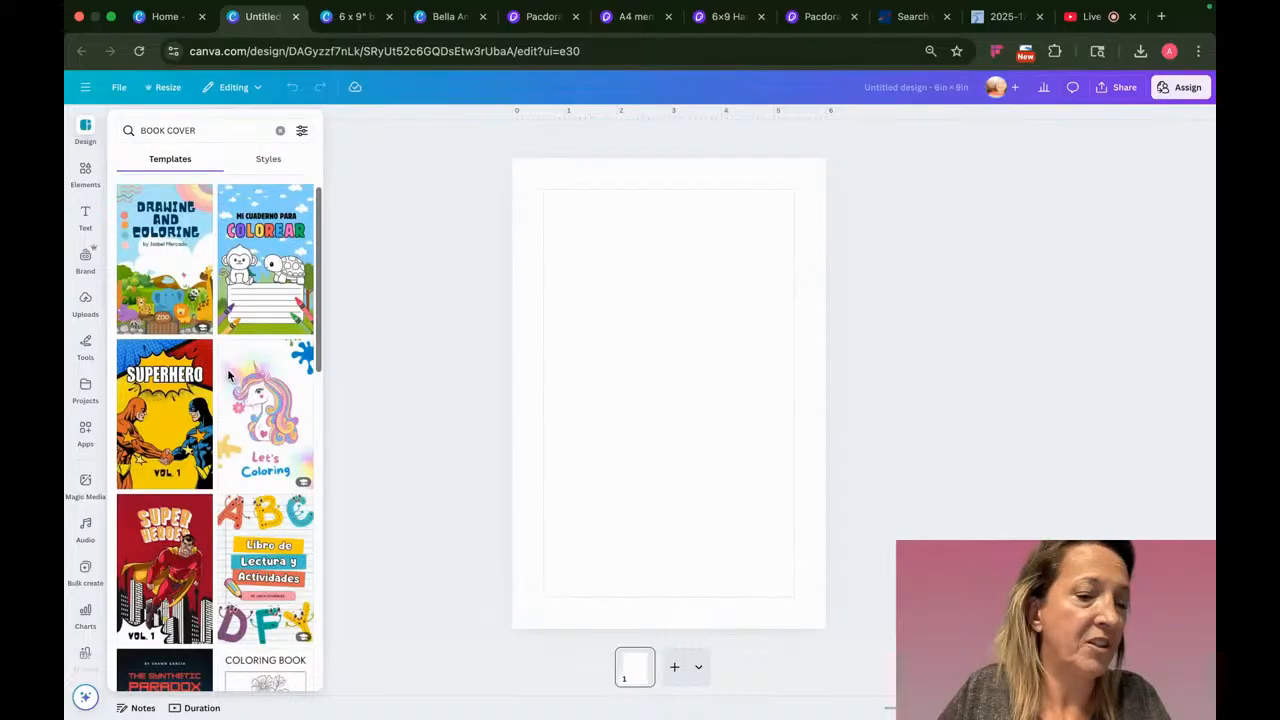
{"action": "scroll", "coordinate": [229, 375], "scroll_direction": "down", "scroll_amount": 5}
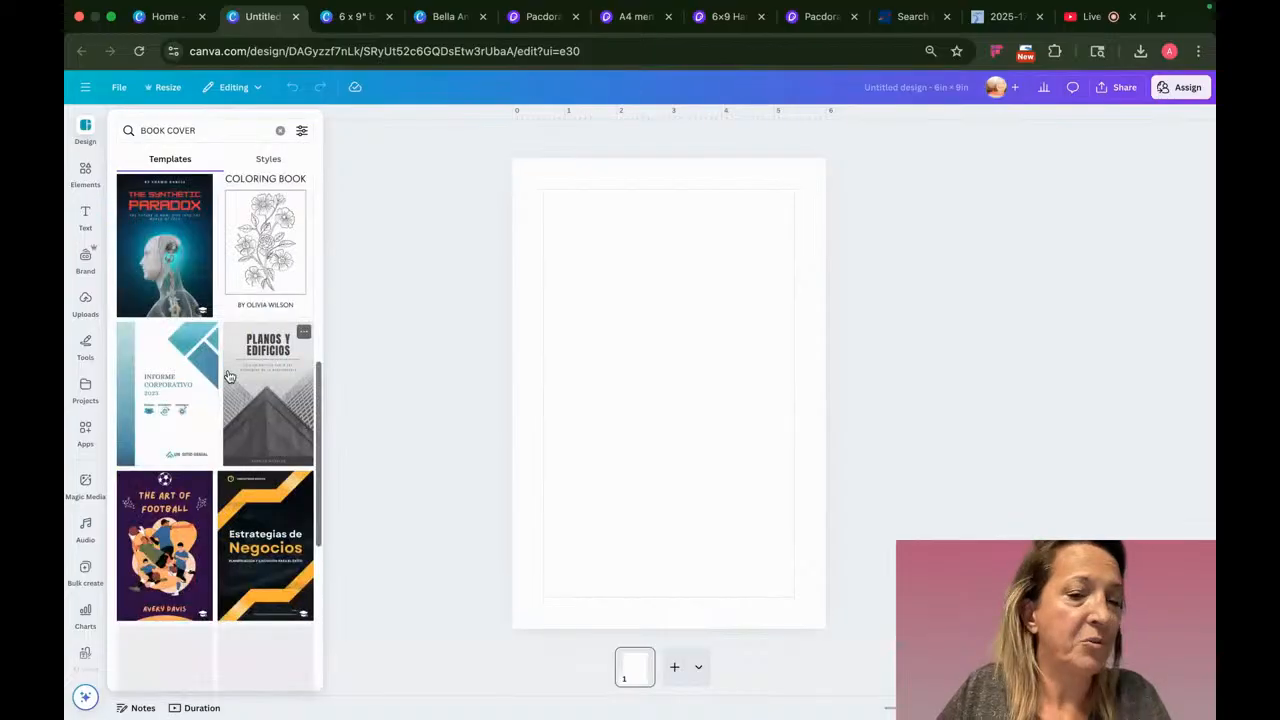
{"action": "scroll", "coordinate": [229, 375], "scroll_direction": "up", "scroll_amount": 5}
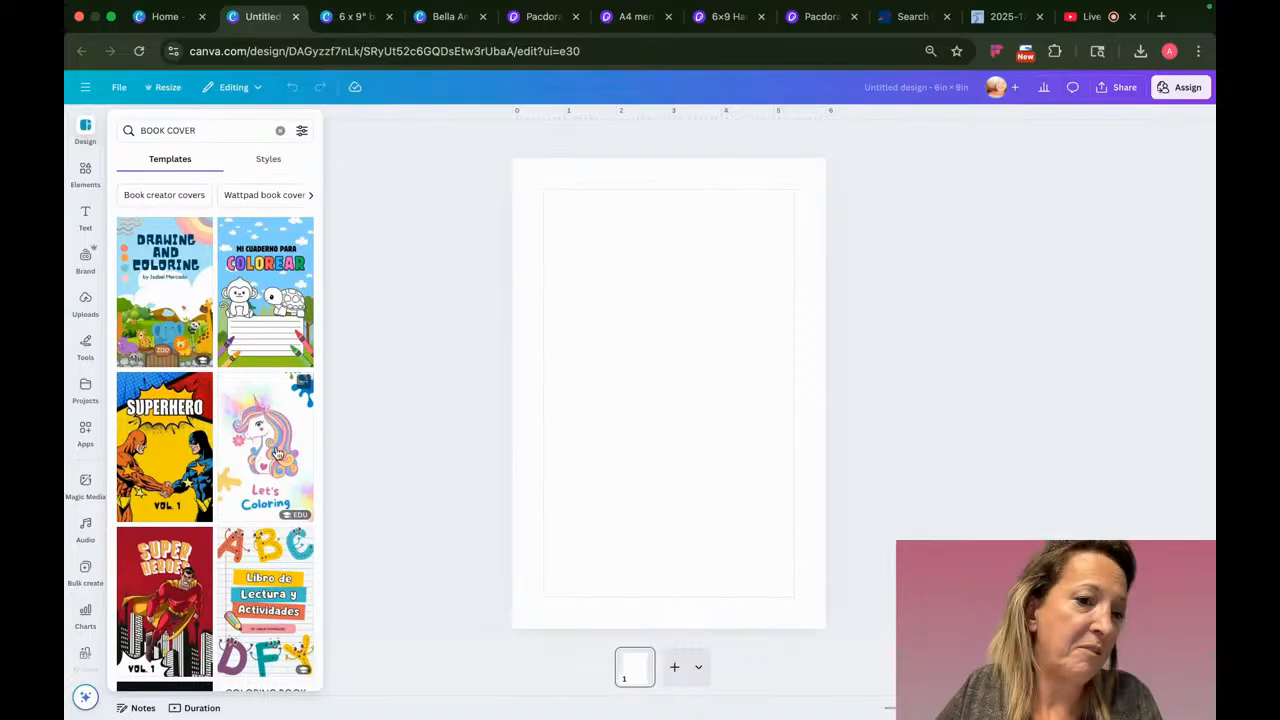
{"action": "left_click", "coordinate": [165, 290]}
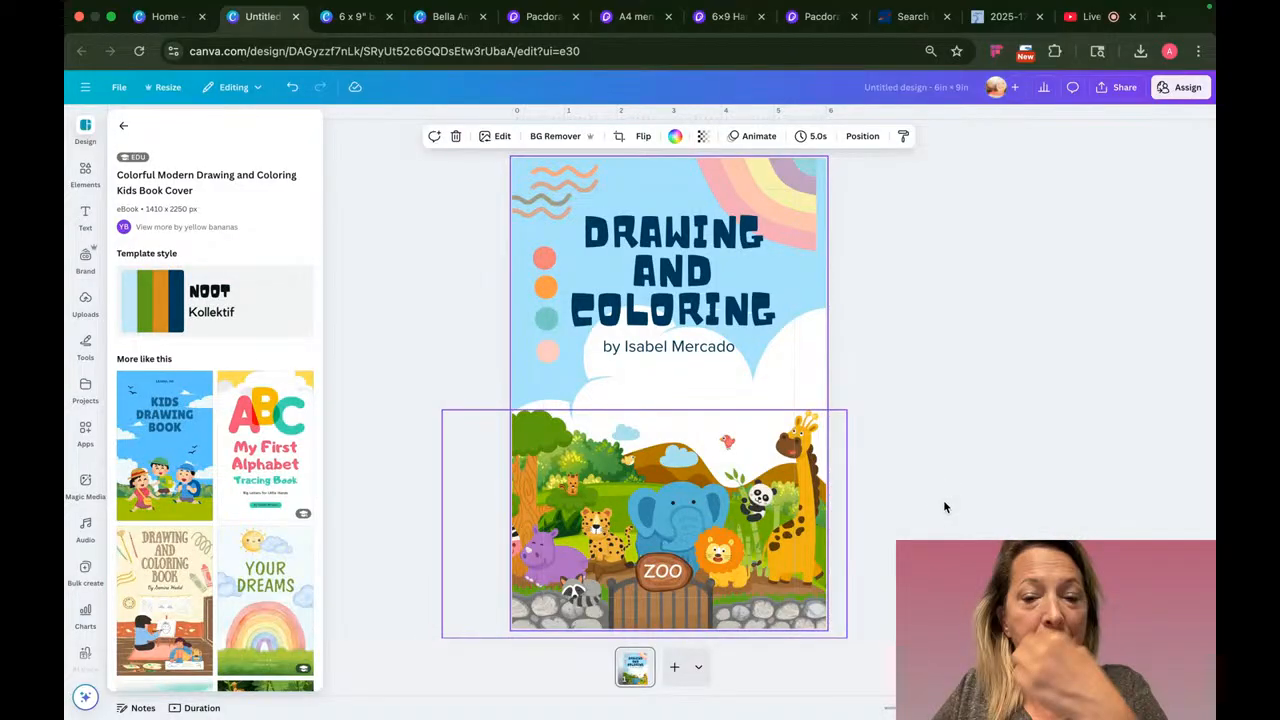
{"action": "left_click", "coordinate": [895, 390]}
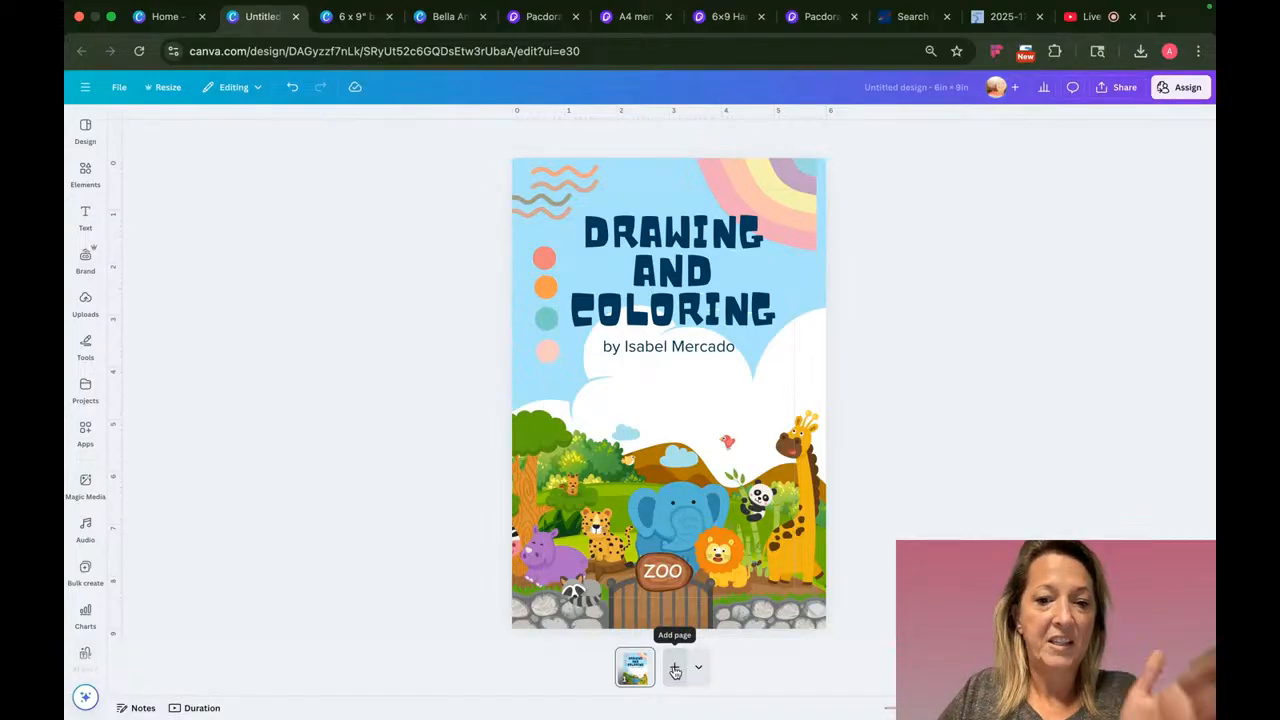
- Add a second page and apply the Orange And Green Illustrated Children's Book Cover template to it
{"action": "left_click", "coordinate": [675, 670]}
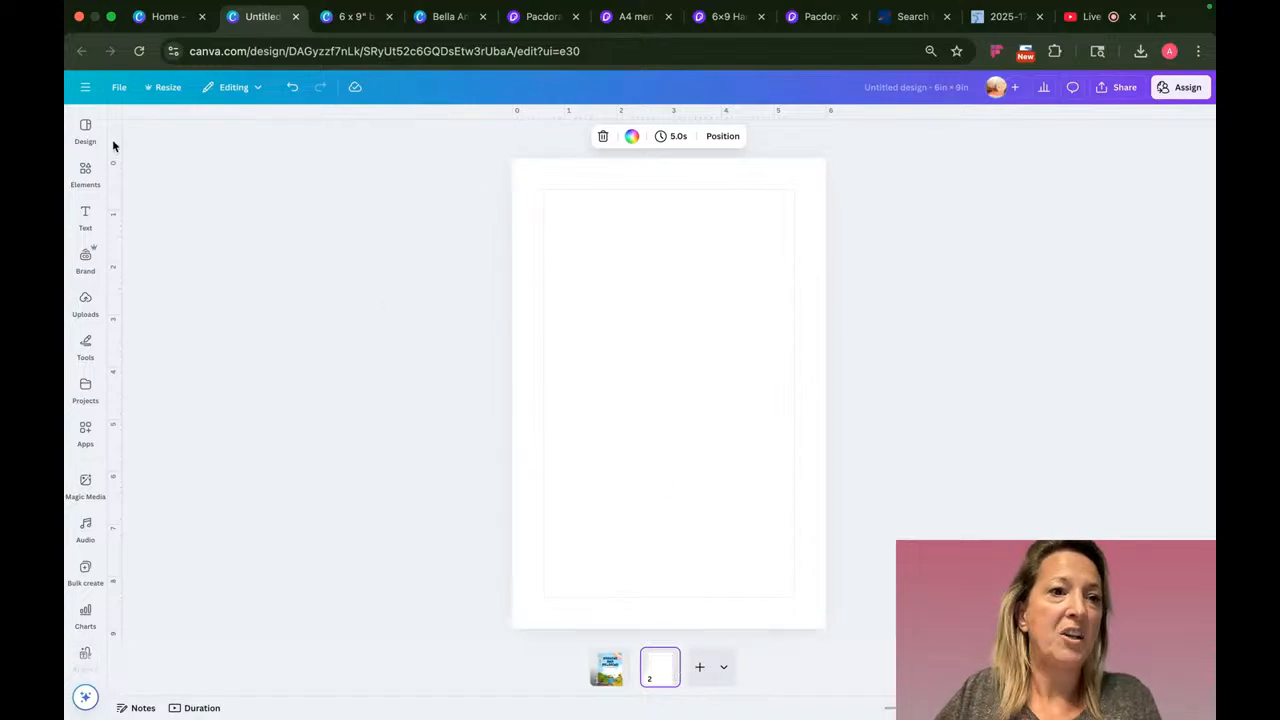
{"action": "left_click", "coordinate": [86, 128]}
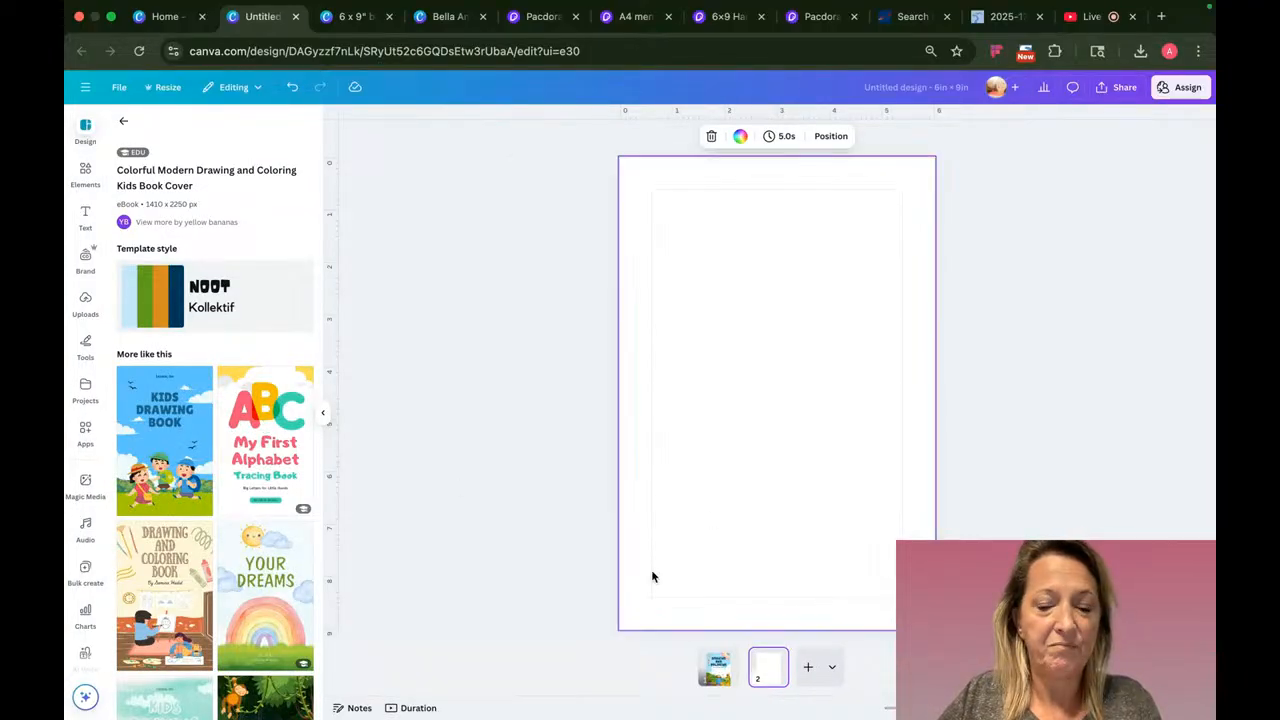
{"action": "left_click", "coordinate": [273, 449]}
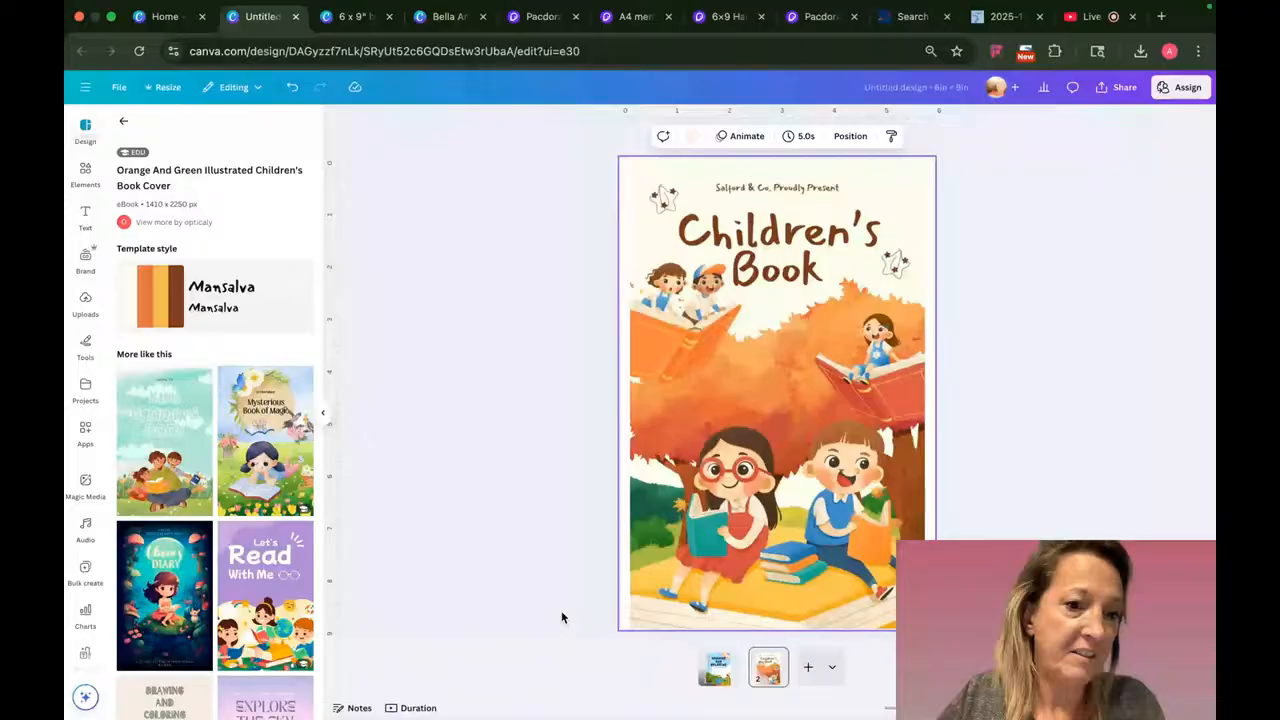
- Try the Blue Green Illustrative Magic World Kids Book Cover on the second page, undoing and redoing the change
{"action": "left_click", "coordinate": [183, 586]}
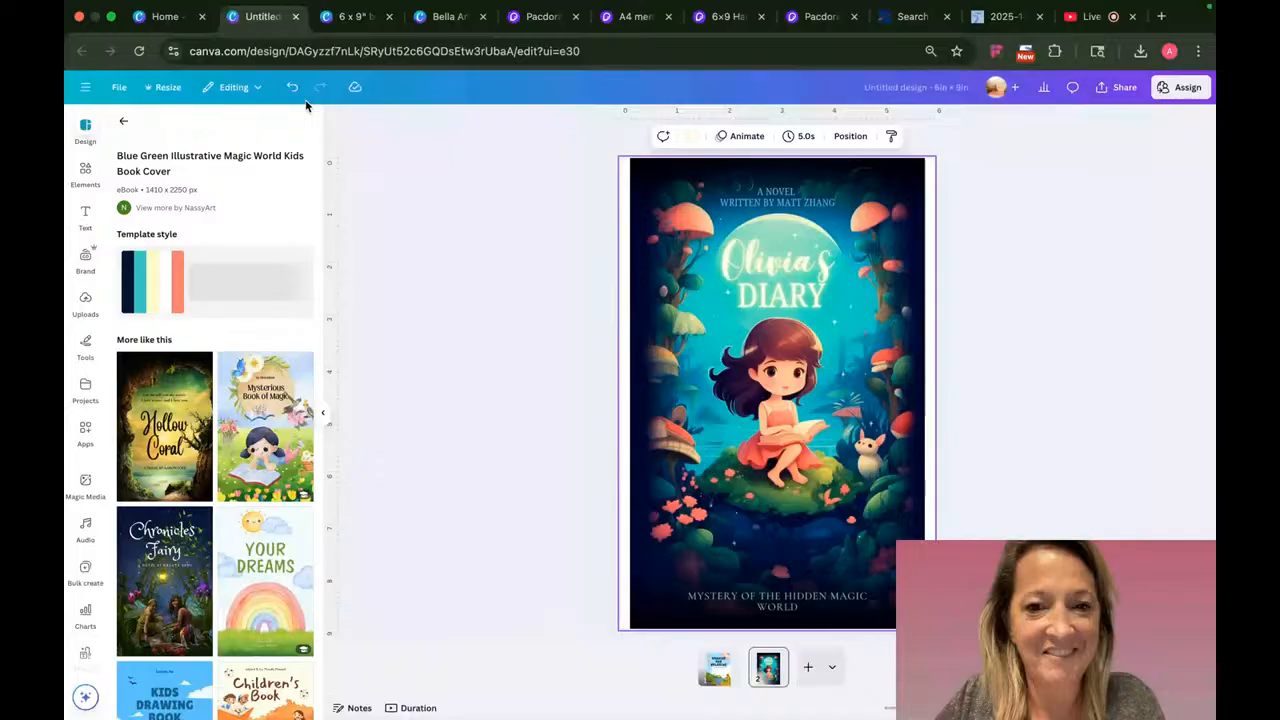
{"action": "left_click", "coordinate": [293, 89]}
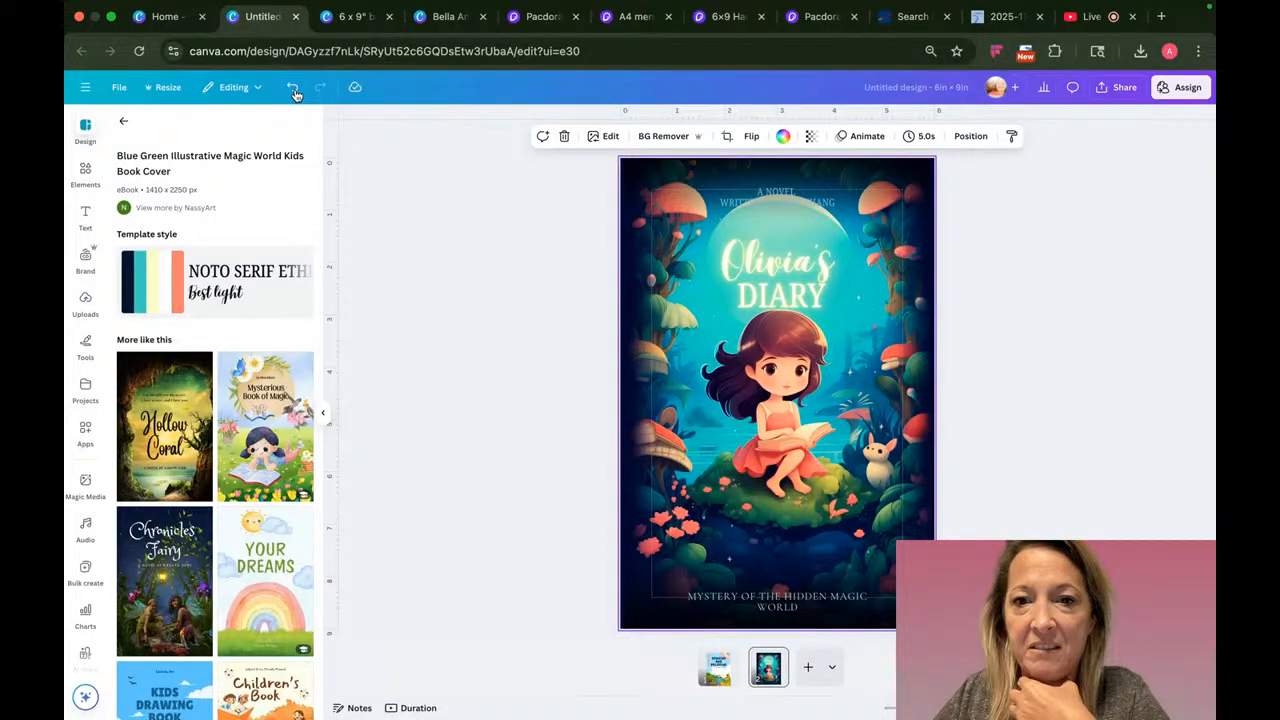
{"action": "left_click", "coordinate": [293, 88]}
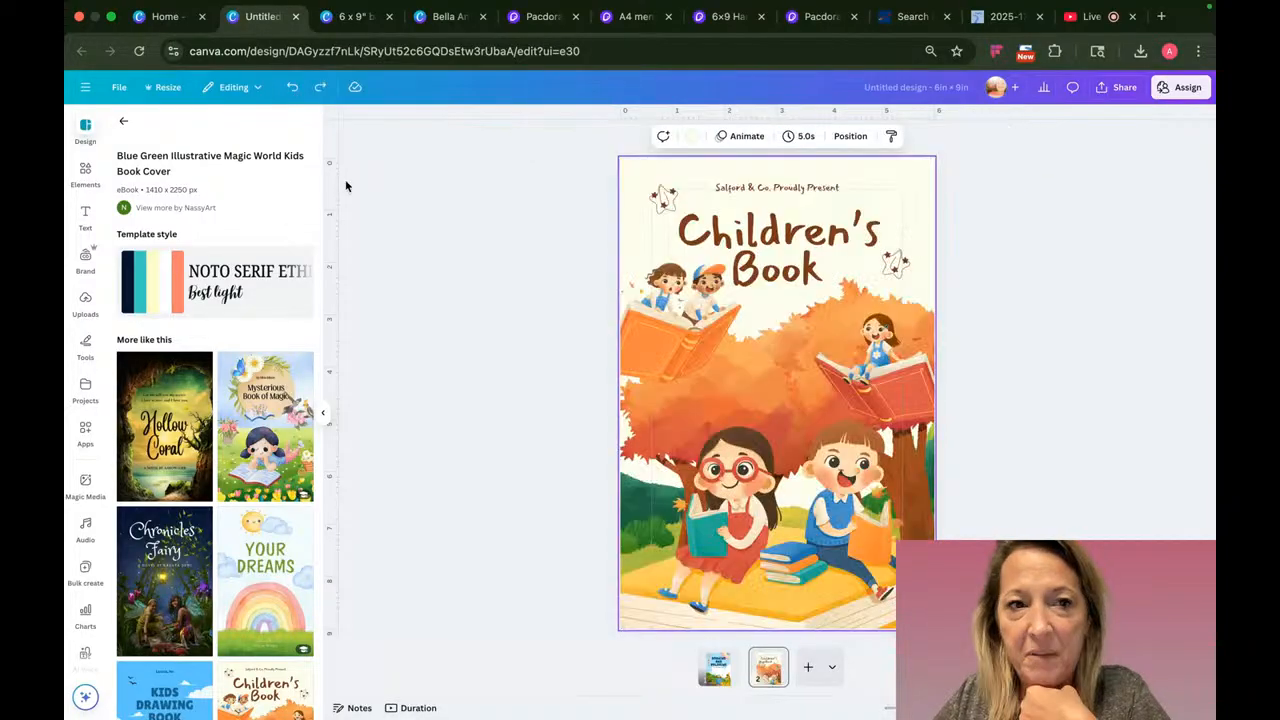
{"action": "left_click", "coordinate": [320, 92]}
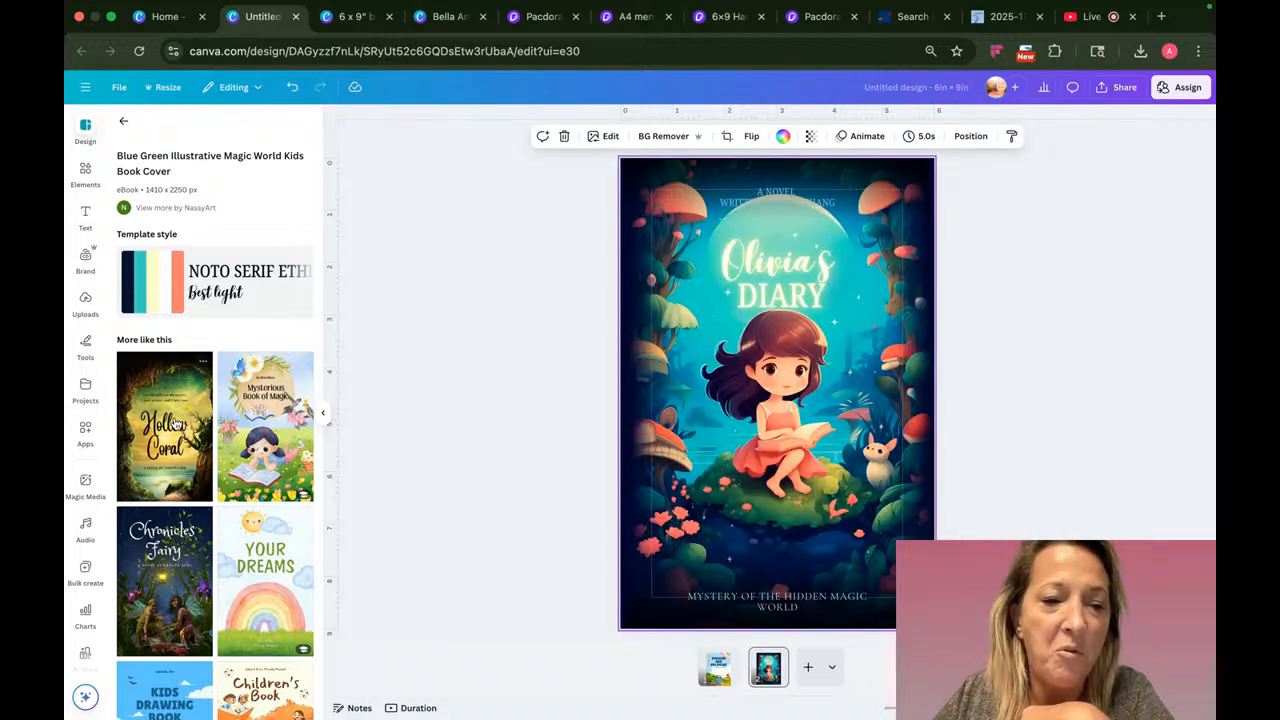
- Apply the Yellow and Green Illustration Story Tale Book Cover template to the second page and deselect it
{"action": "left_click", "coordinate": [175, 425]}
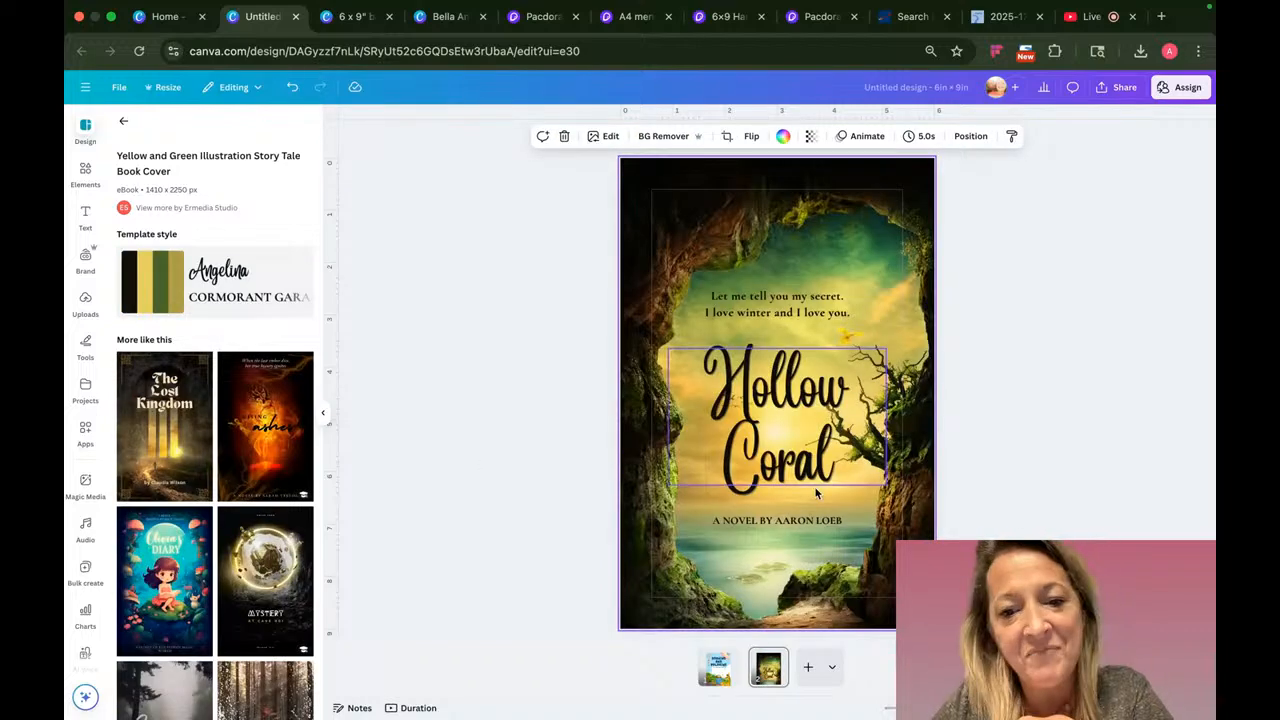
{"action": "left_click", "coordinate": [1005, 527]}
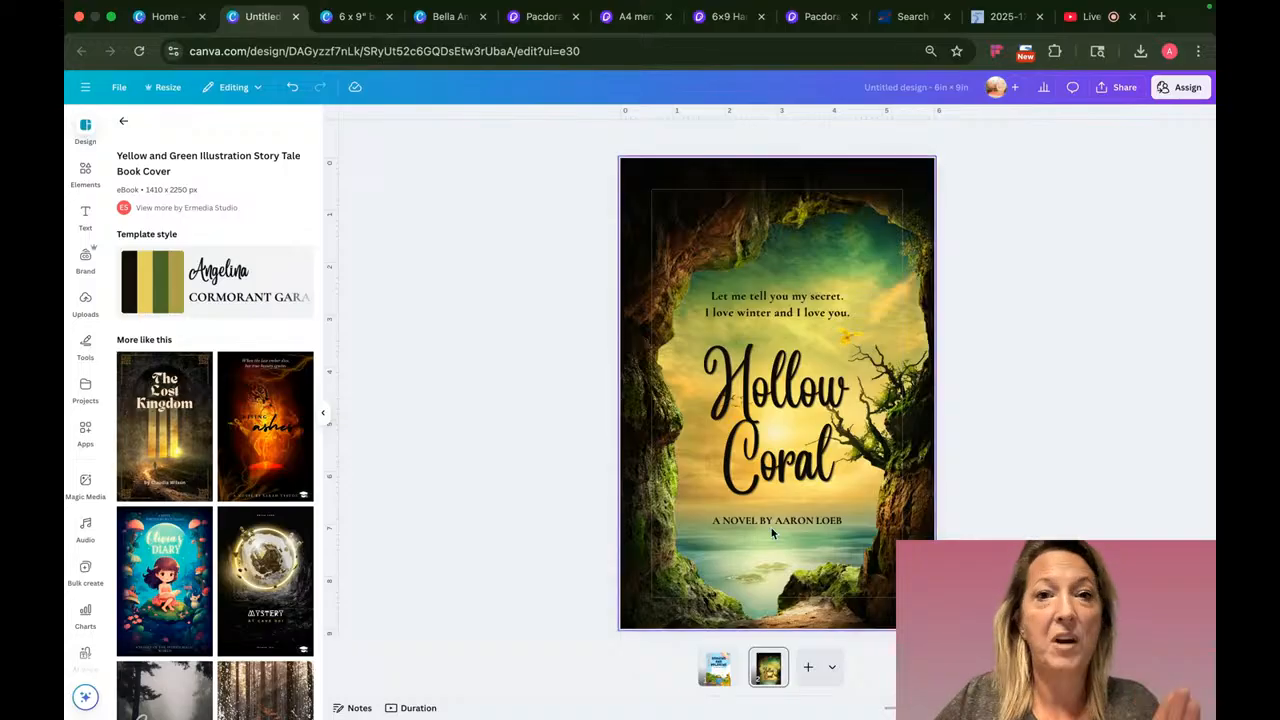
- Check the spine panel on Pacdora's 6×9 hardcover dieline and return to the course workbook cover in Canva
{"action": "left_click", "coordinate": [735, 17]}
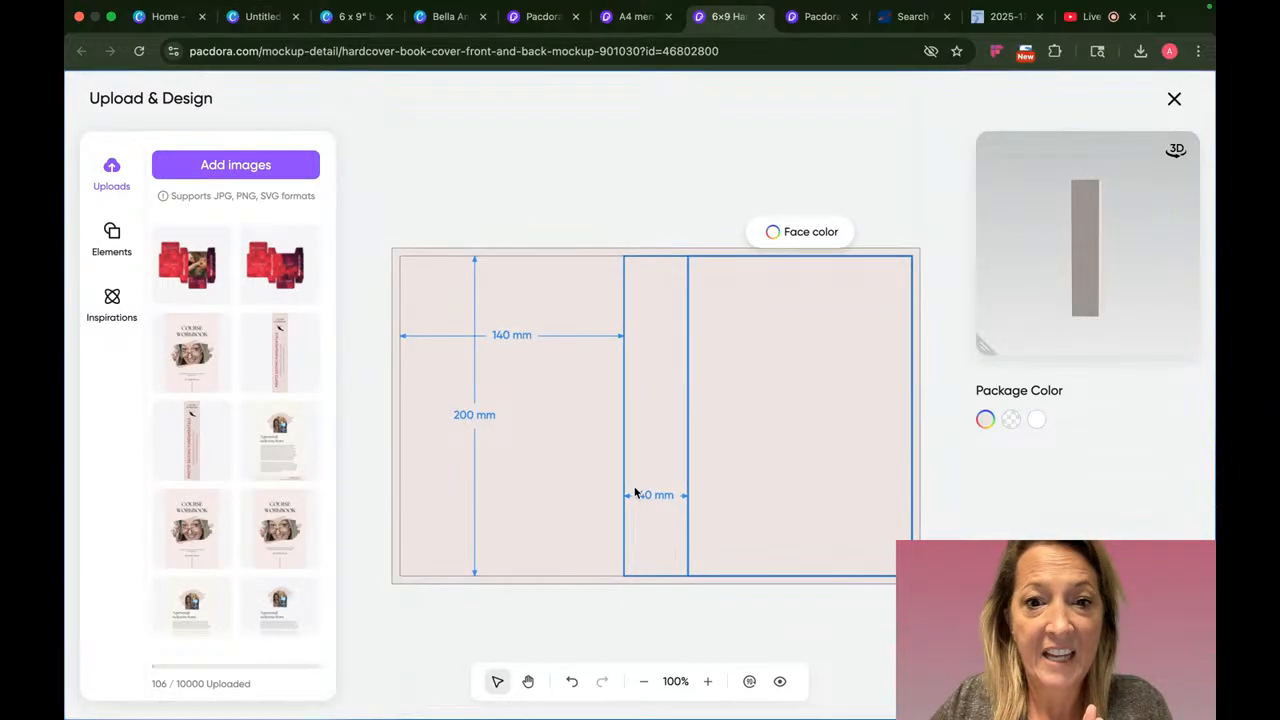
{"action": "left_click", "coordinate": [366, 24]}
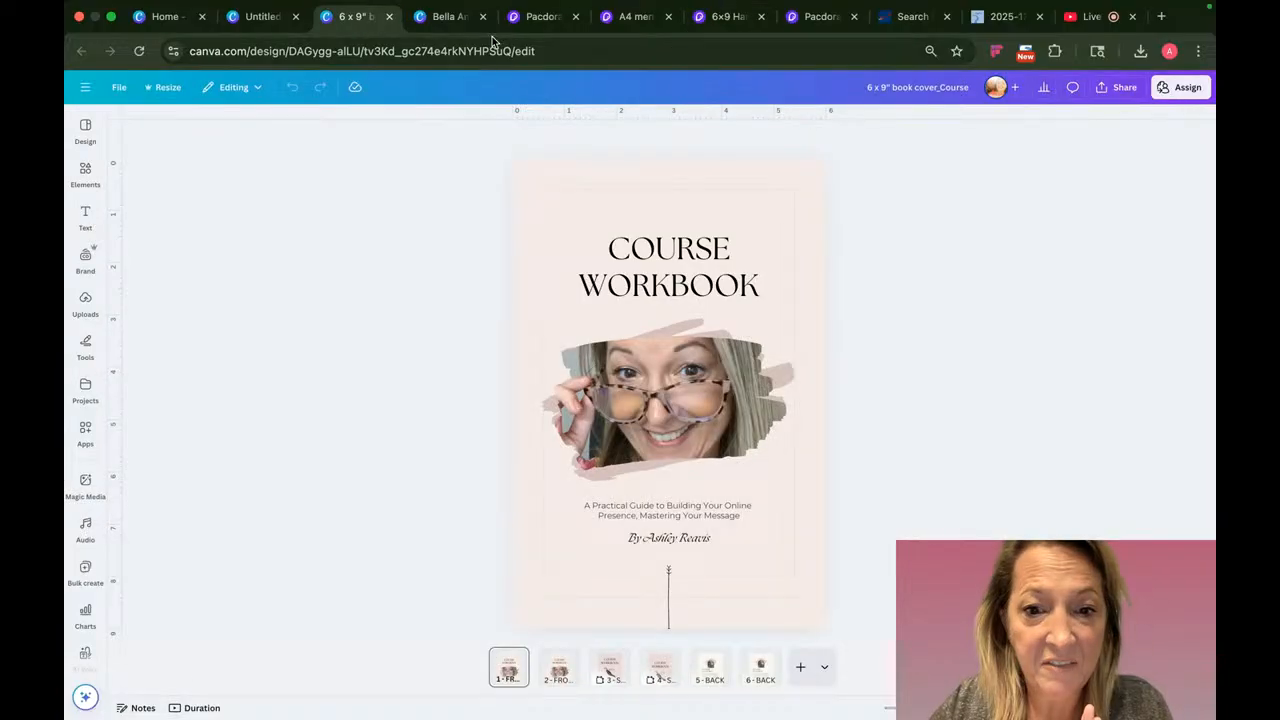
- Start a custom-size page in the untitled book cover design, with millimetres as units and a width of 40
{"action": "left_click", "coordinate": [450, 16]}
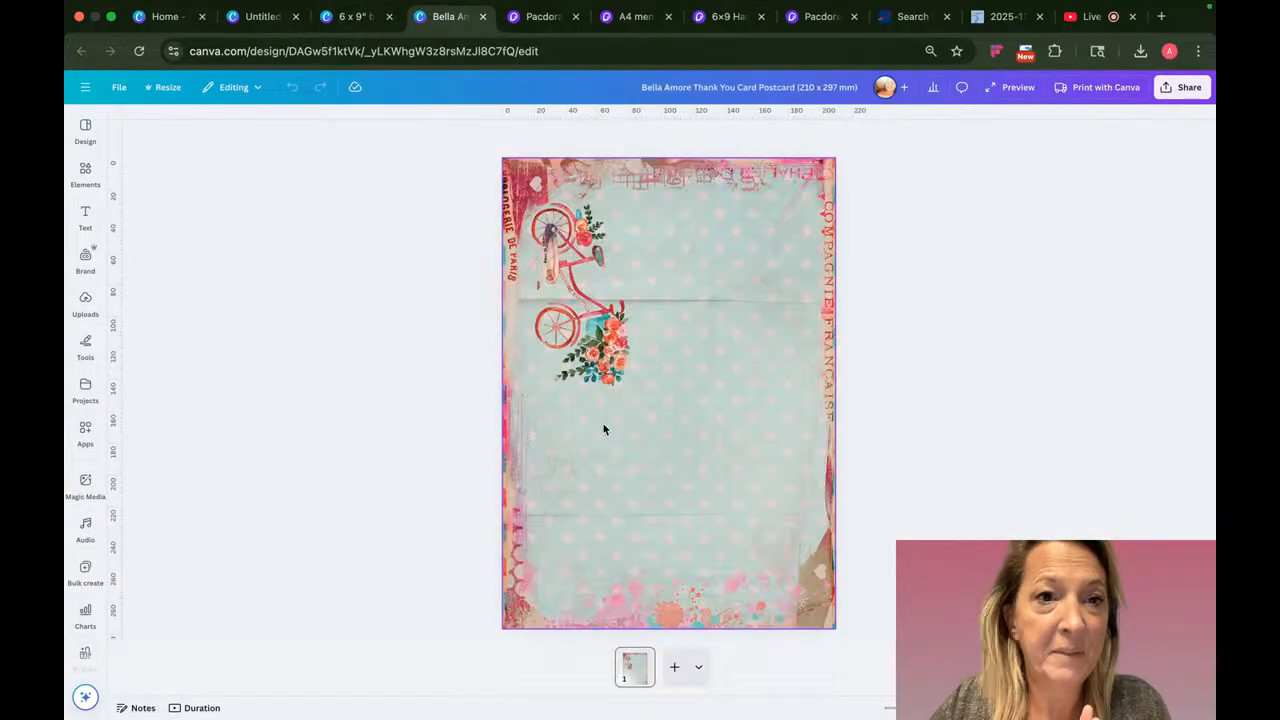
{"action": "left_click", "coordinate": [270, 16]}
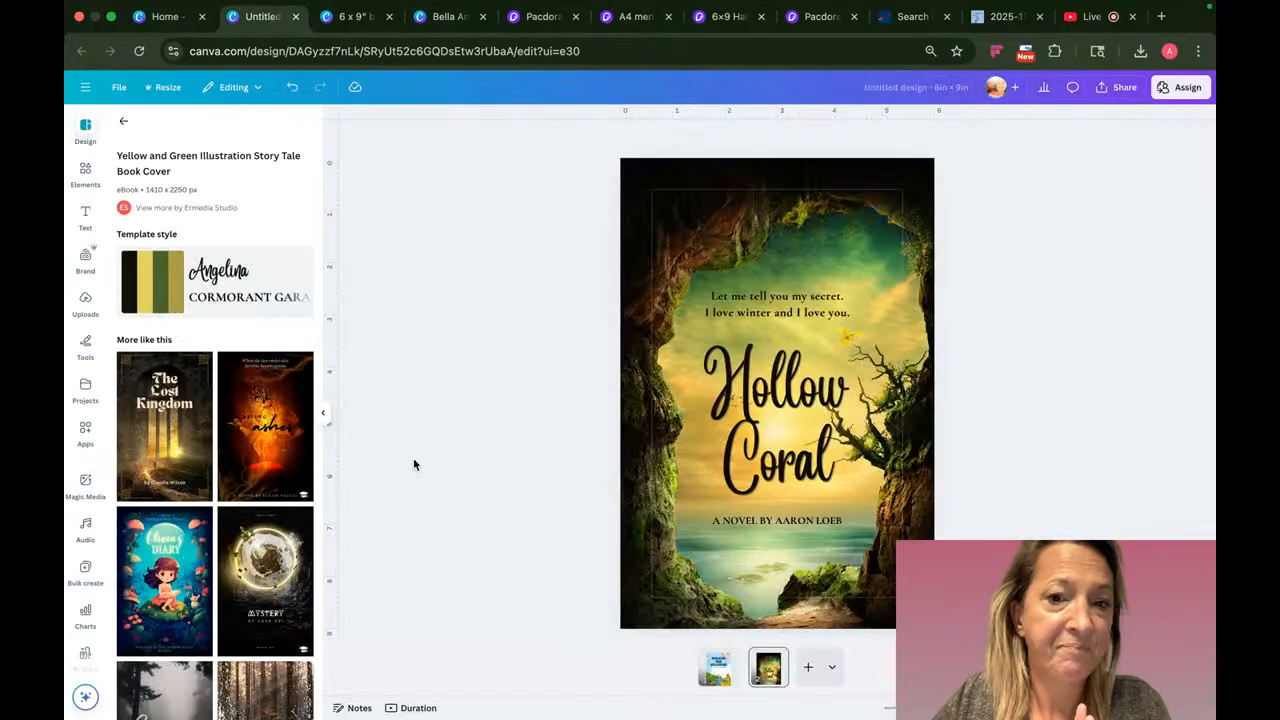
{"action": "left_click", "coordinate": [832, 666]}
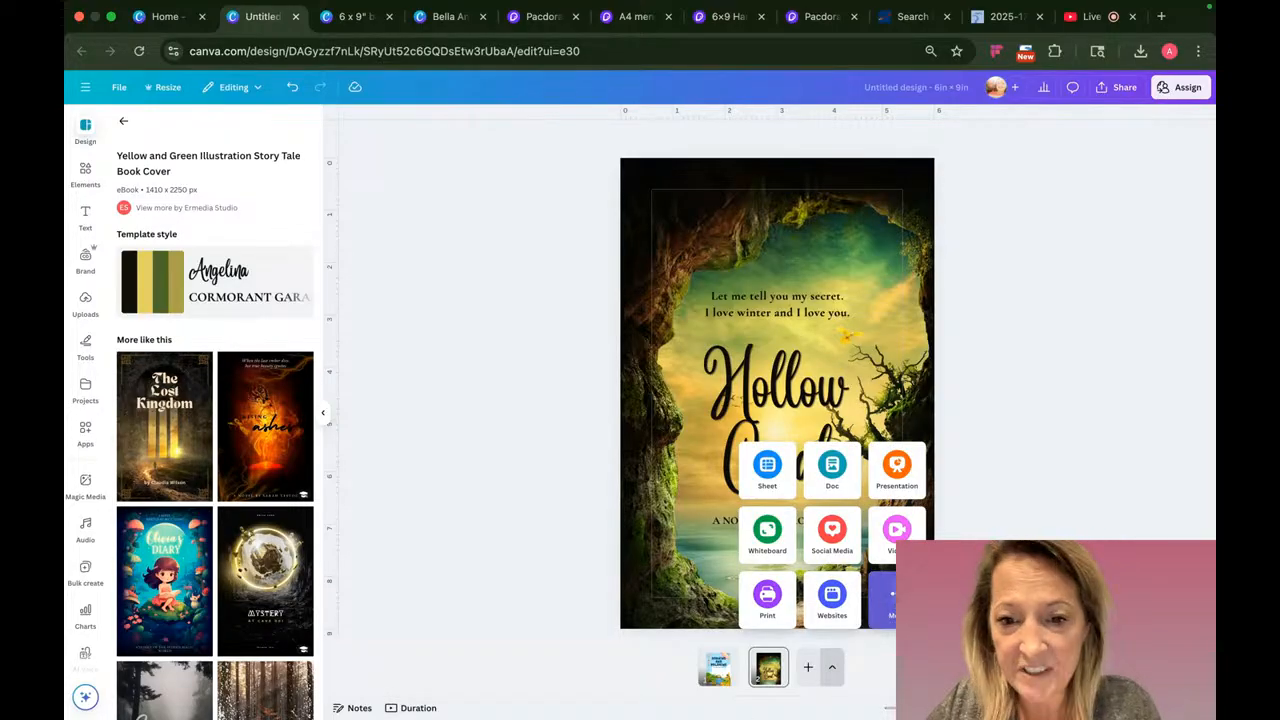
{"action": "left_click", "coordinate": [890, 598]}
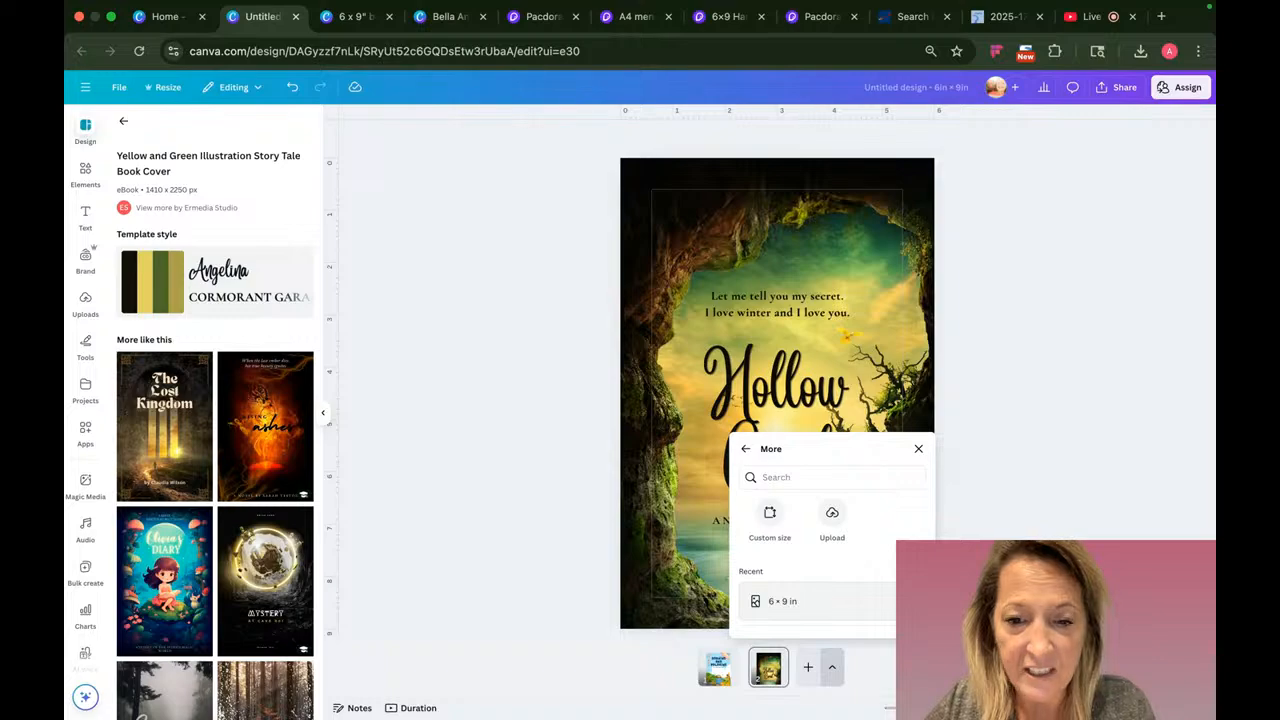
{"action": "left_click", "coordinate": [766, 513]}
{"action": "left_click", "coordinate": [877, 497]}
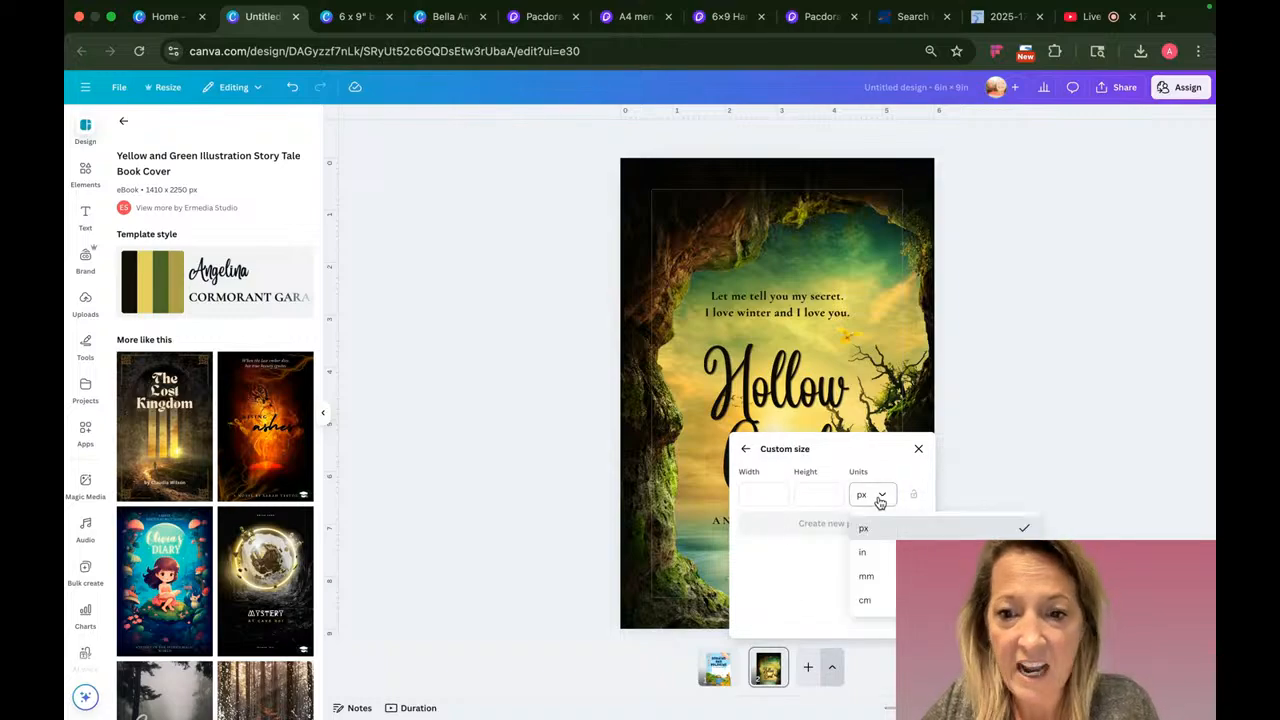
{"action": "left_click", "coordinate": [880, 578]}
{"action": "left_click", "coordinate": [772, 496]}
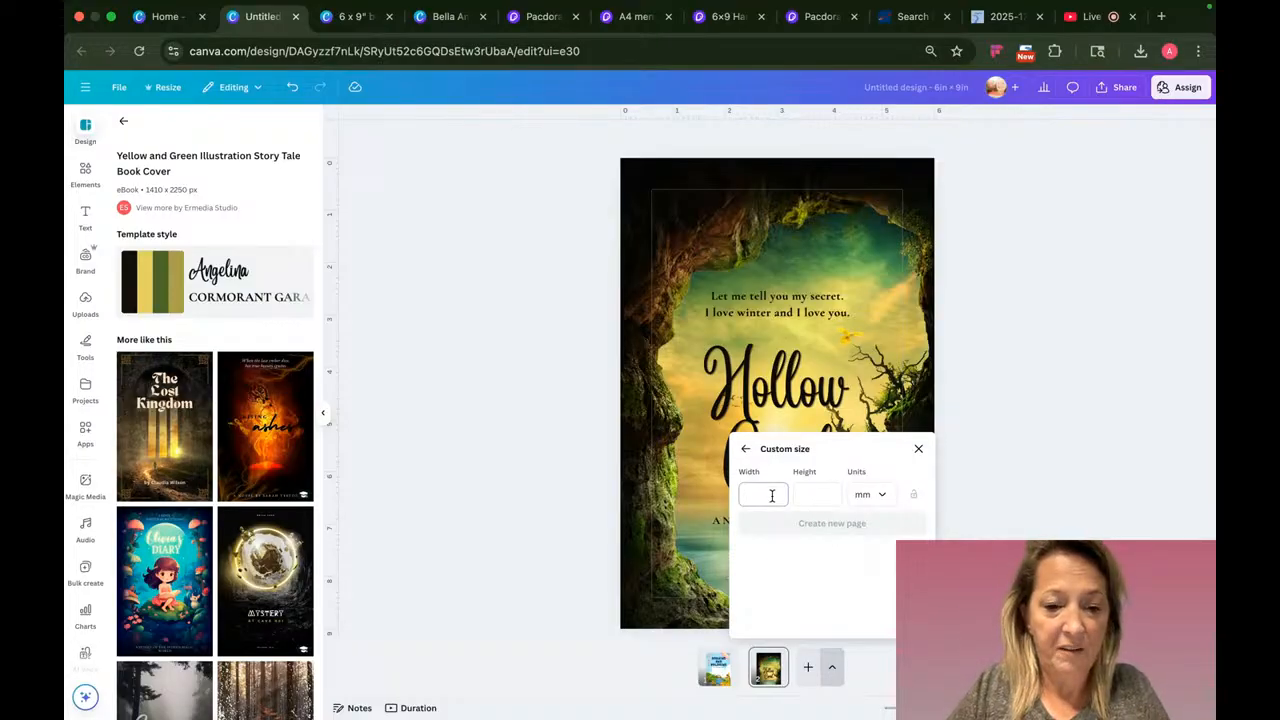
{"action": "type", "text": "40"}
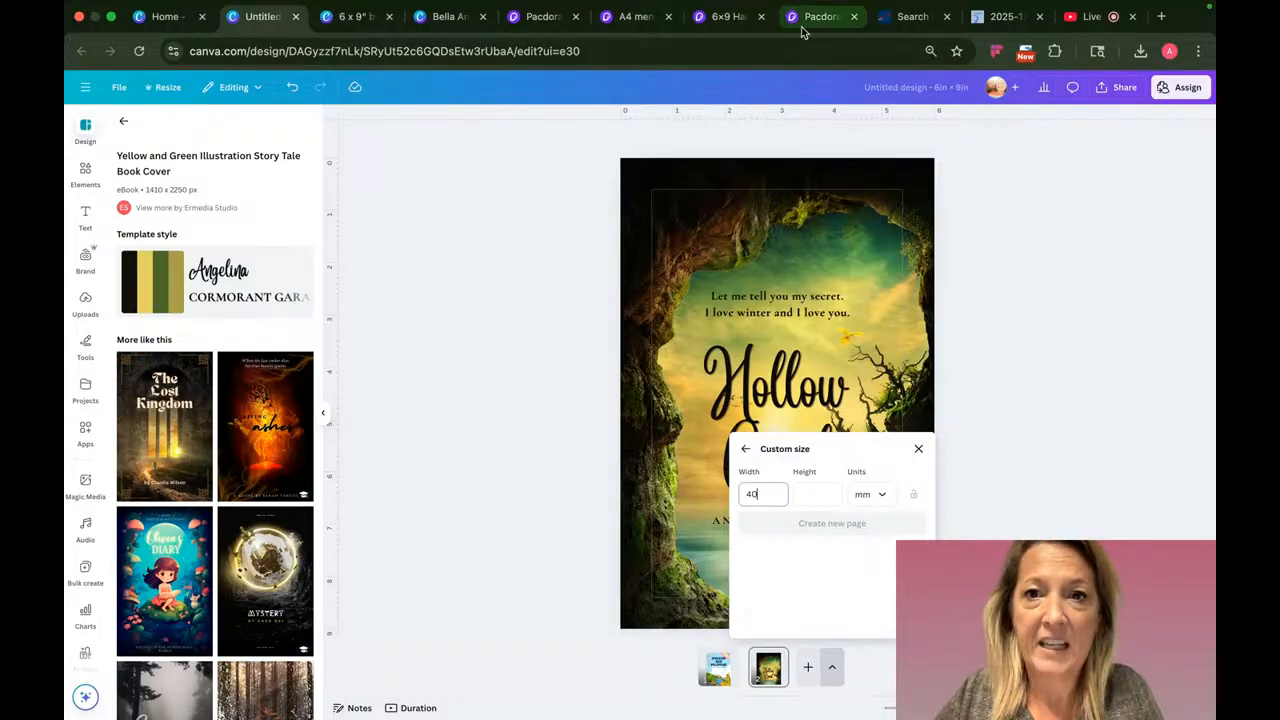
- Check the cover height on Pacdora's dieline, set the custom page's height to 200 mm in Canva and create the page
{"action": "left_click", "coordinate": [728, 17]}
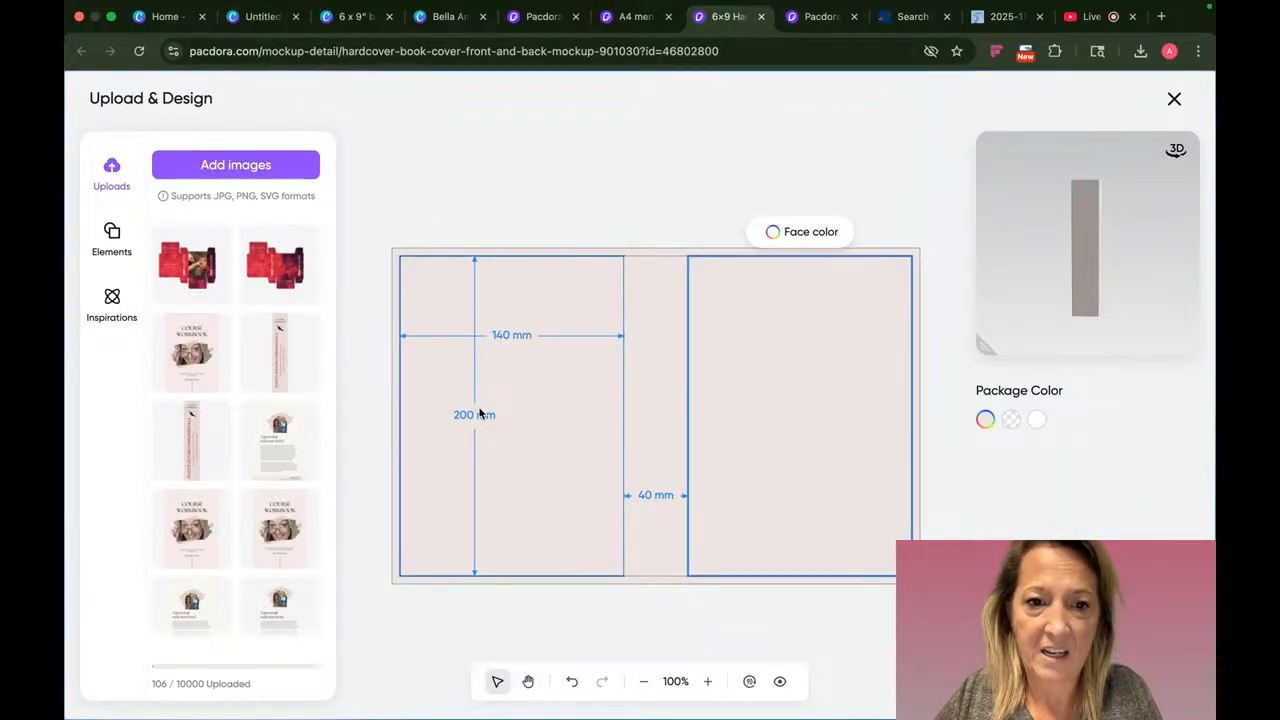
{"action": "left_click", "coordinate": [262, 17]}
{"action": "left_click", "coordinate": [814, 495]}
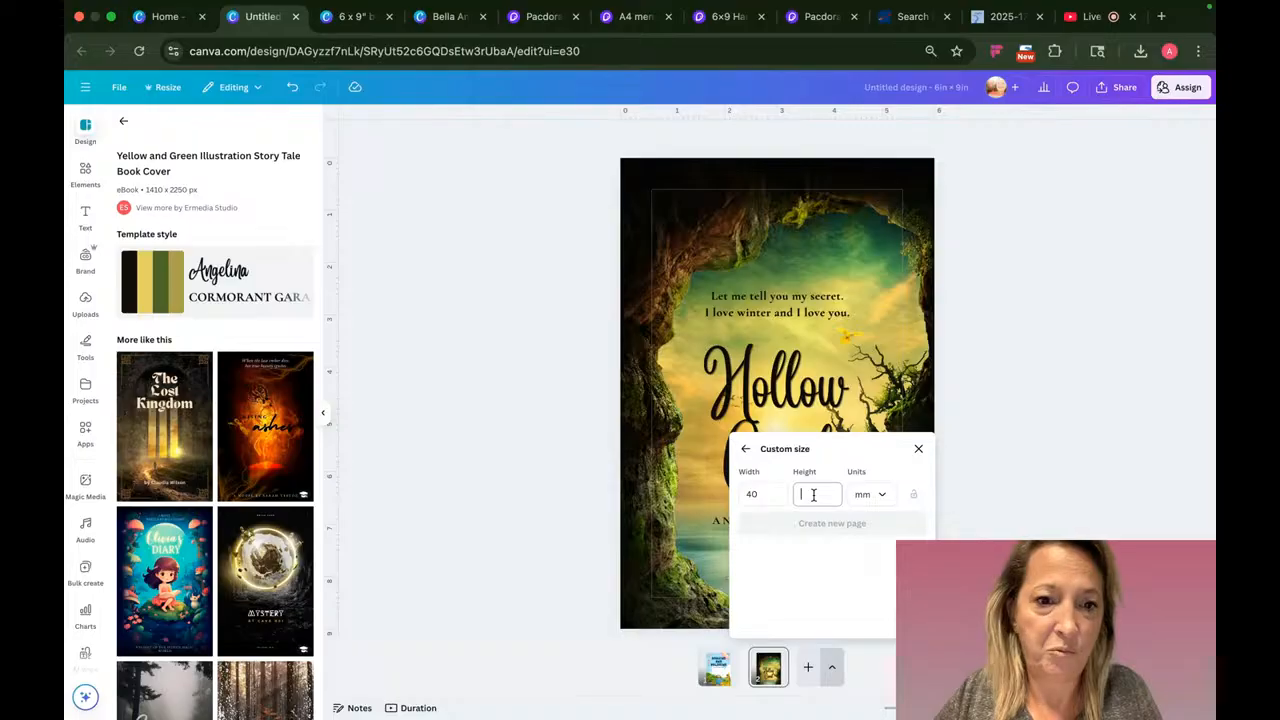
{"action": "type", "text": "200"}
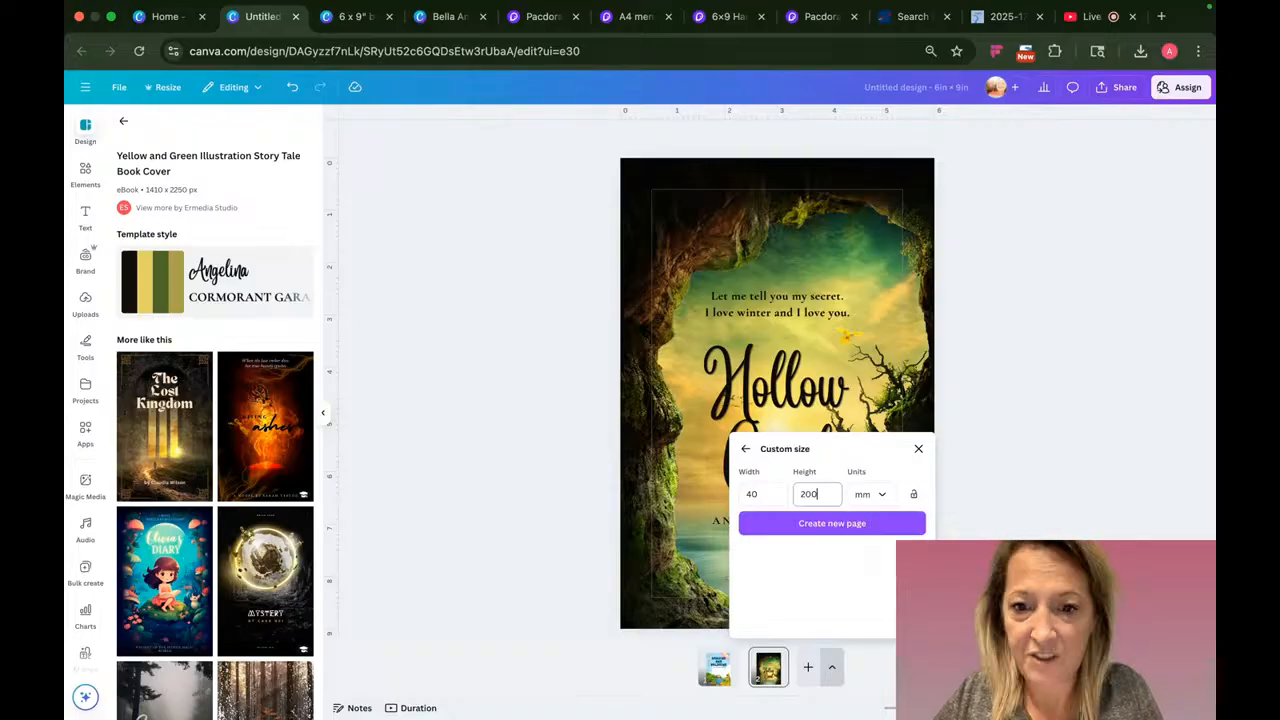
{"action": "left_click", "coordinate": [868, 527]}
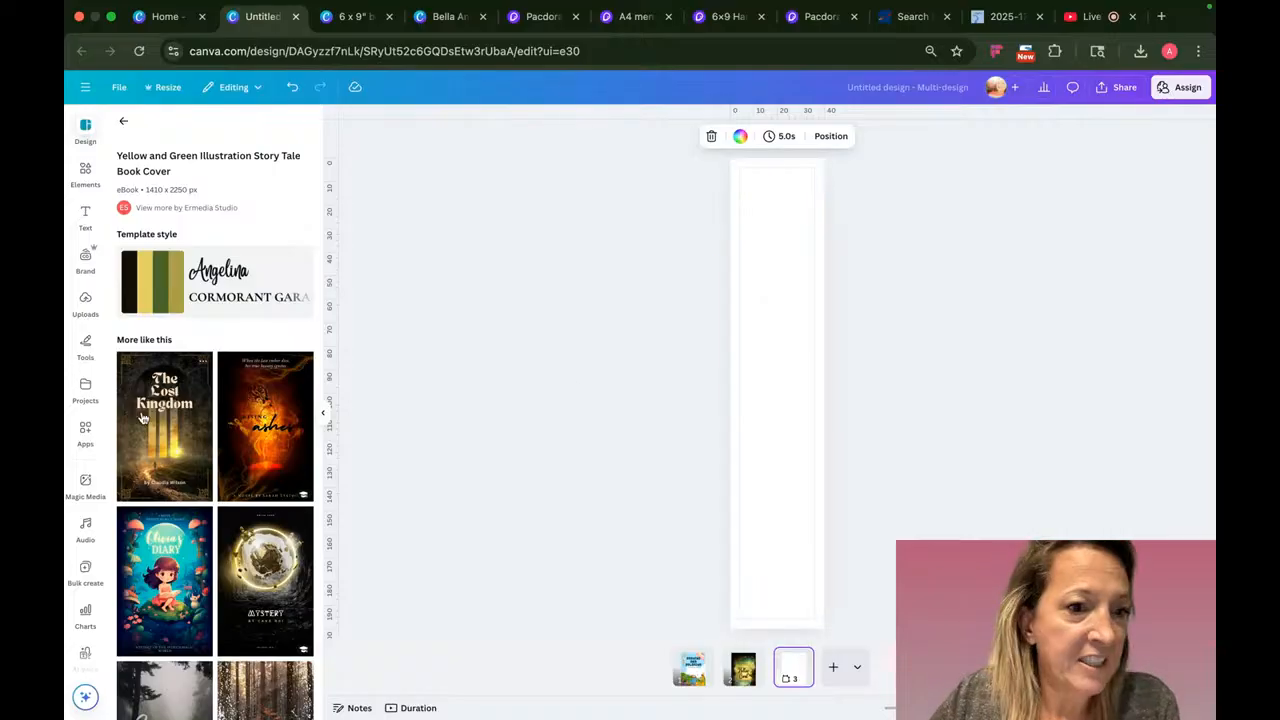
- Review the second page's cover, open the spine on page 3 of the course workbook design, and close the untitled design
{"action": "scroll", "coordinate": [252, 589], "scroll_direction": "down", "scroll_amount": 1}
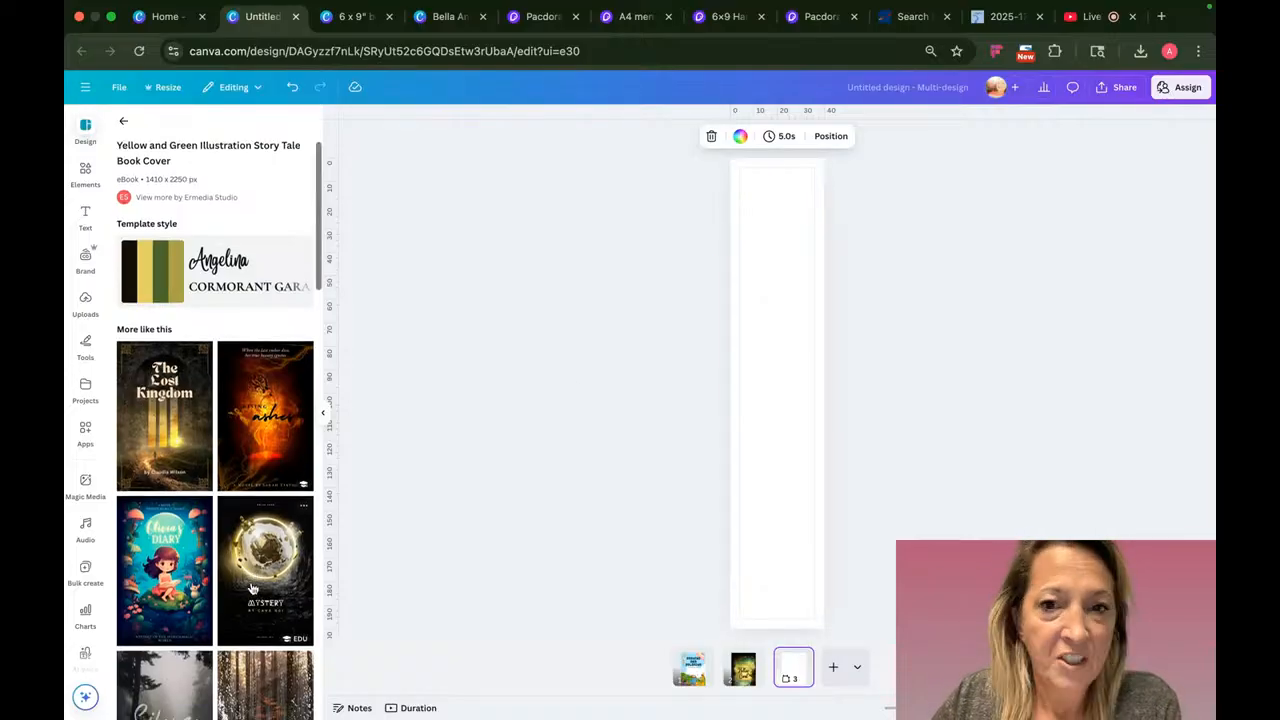
{"action": "left_click", "coordinate": [740, 669]}
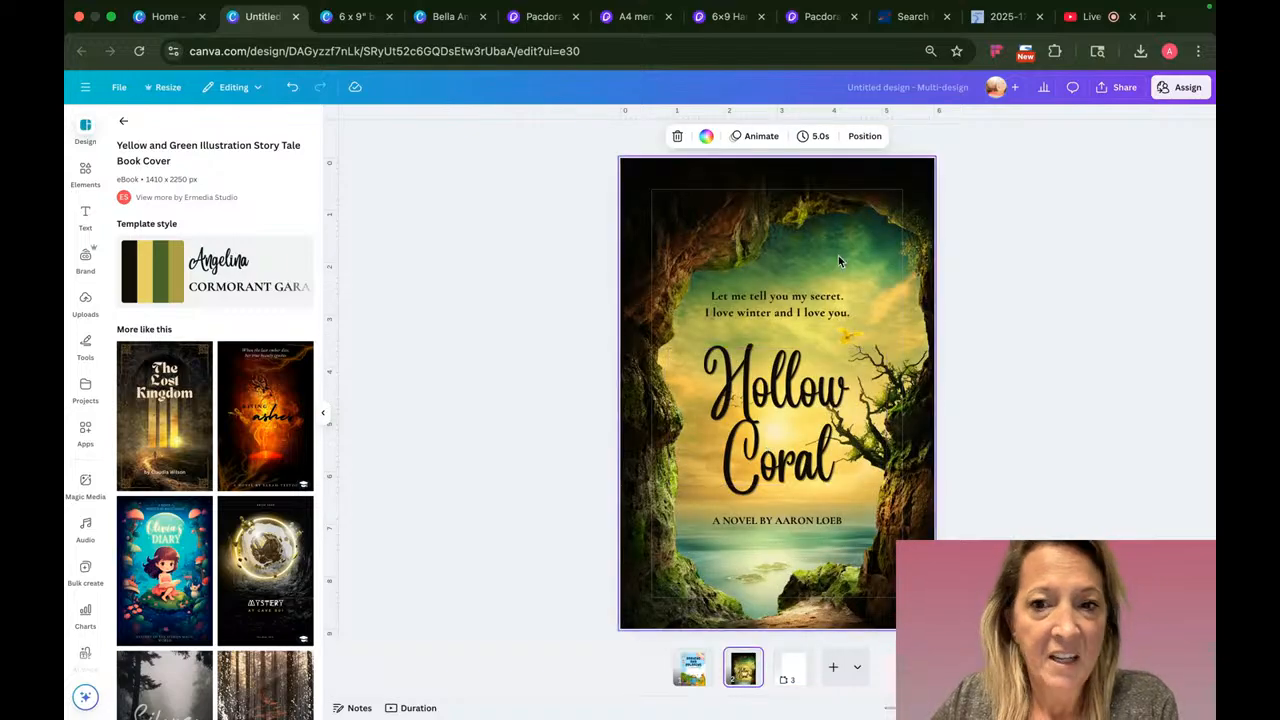
{"action": "left_click", "coordinate": [350, 17]}
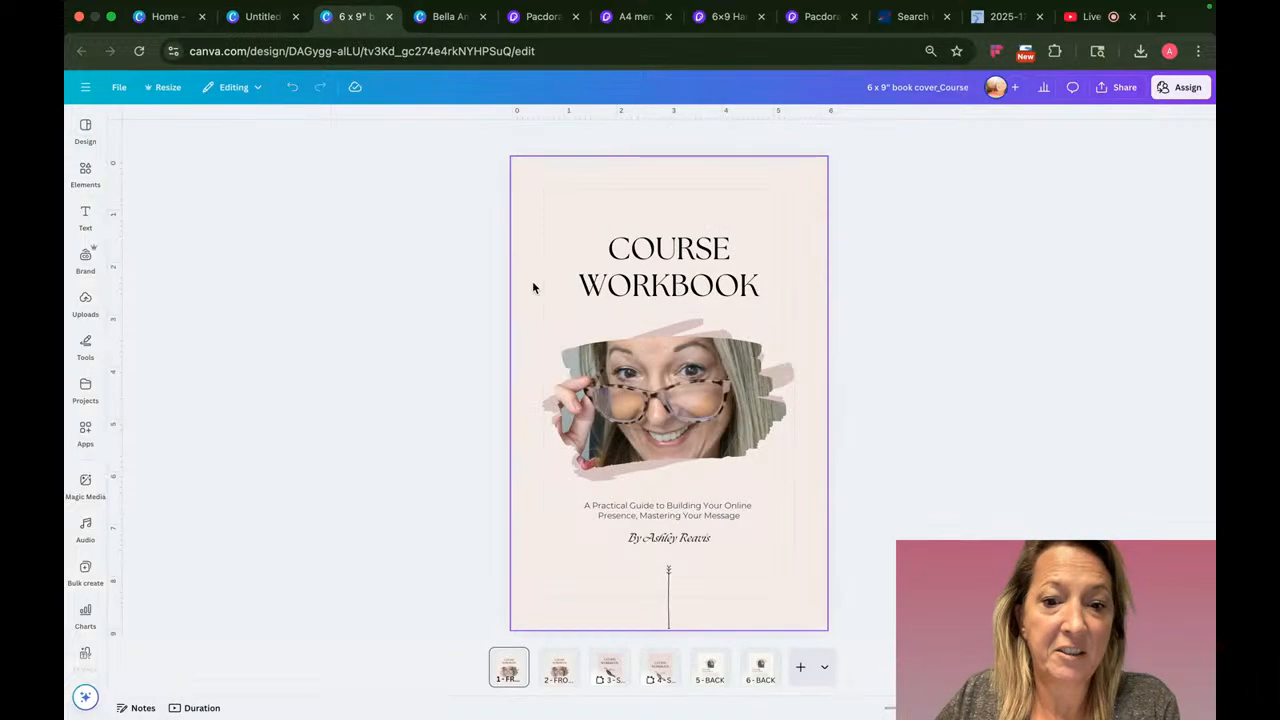
{"action": "left_click", "coordinate": [611, 668]}
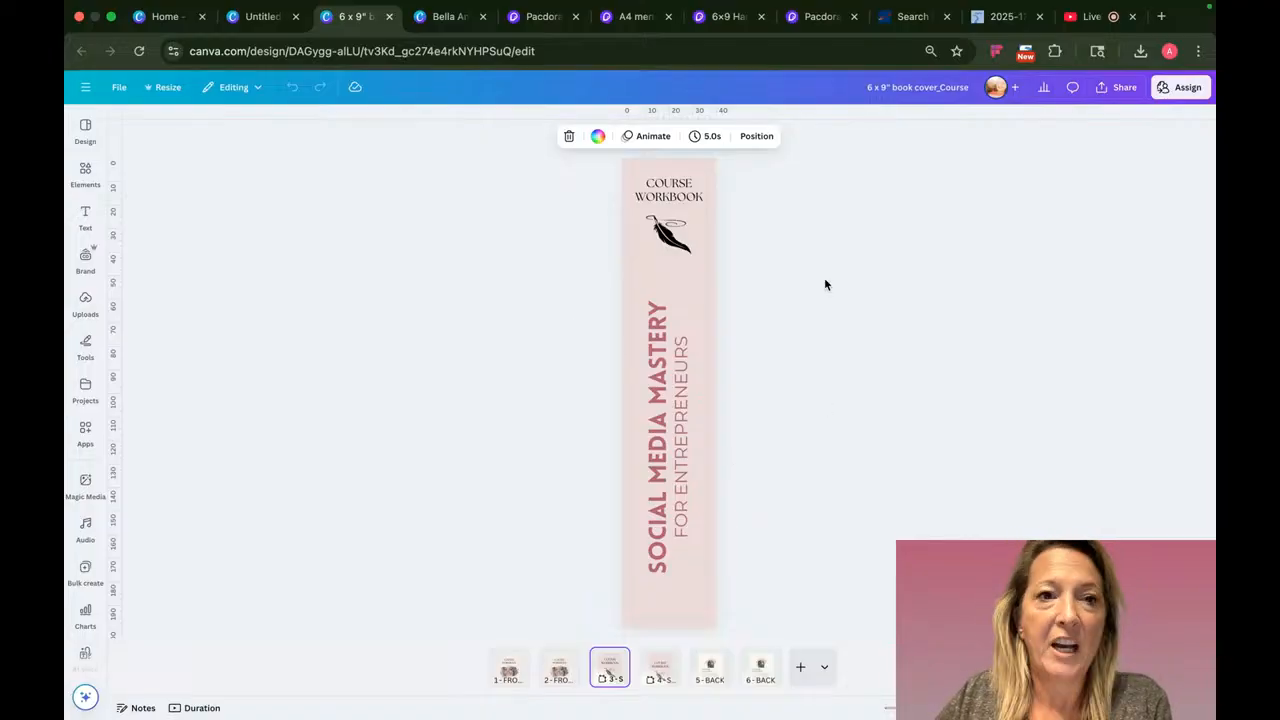
{"action": "left_click", "coordinate": [296, 17]}
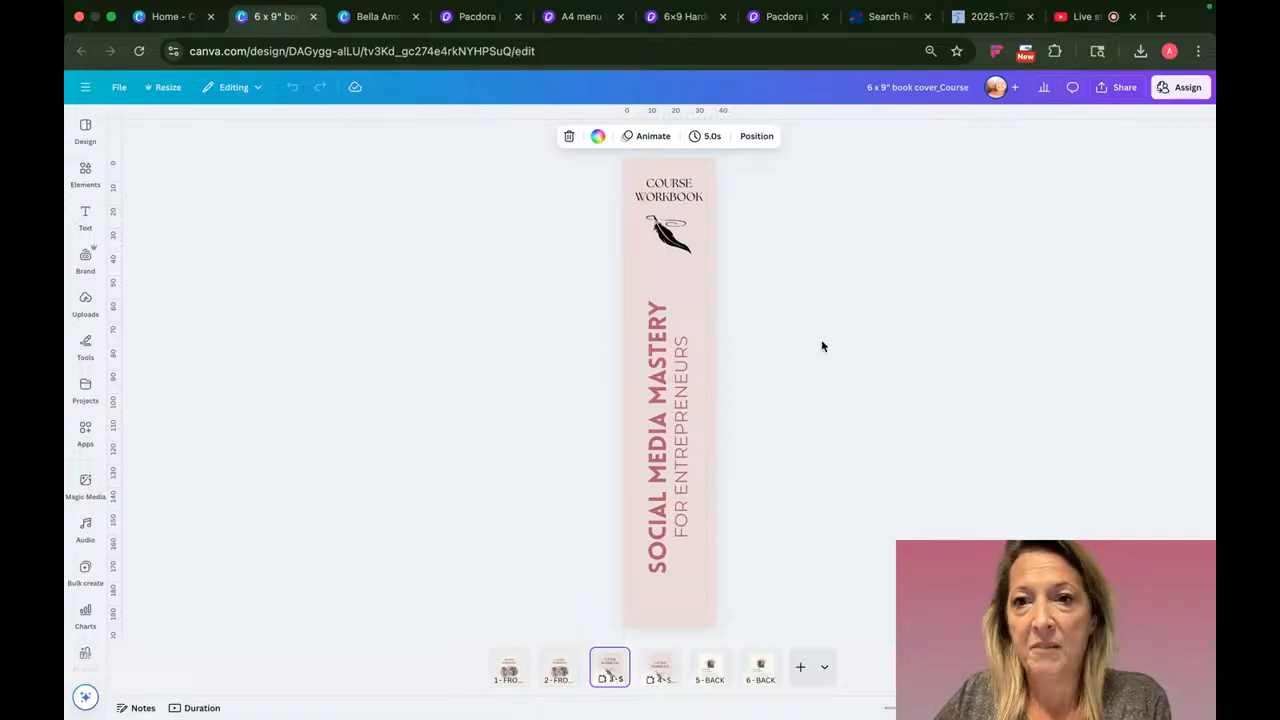
{"action": "left_click", "coordinate": [1123, 89]}
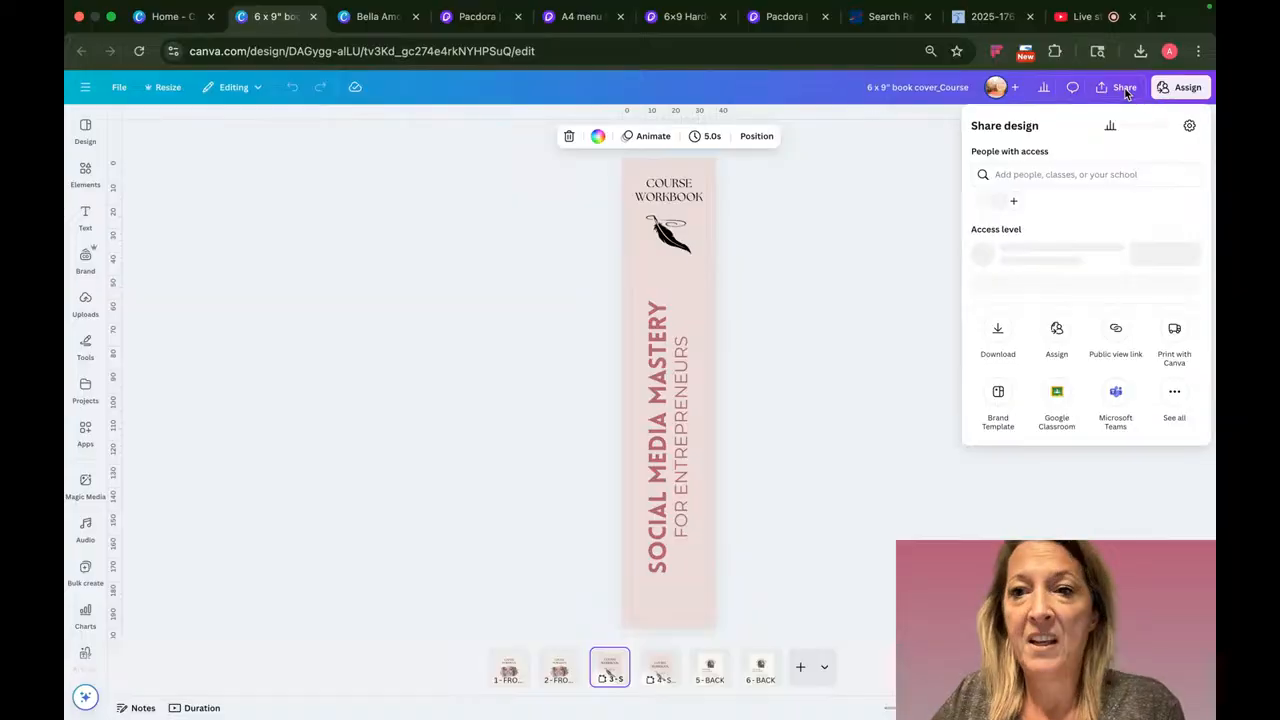
{"action": "left_click", "coordinate": [998, 340]}
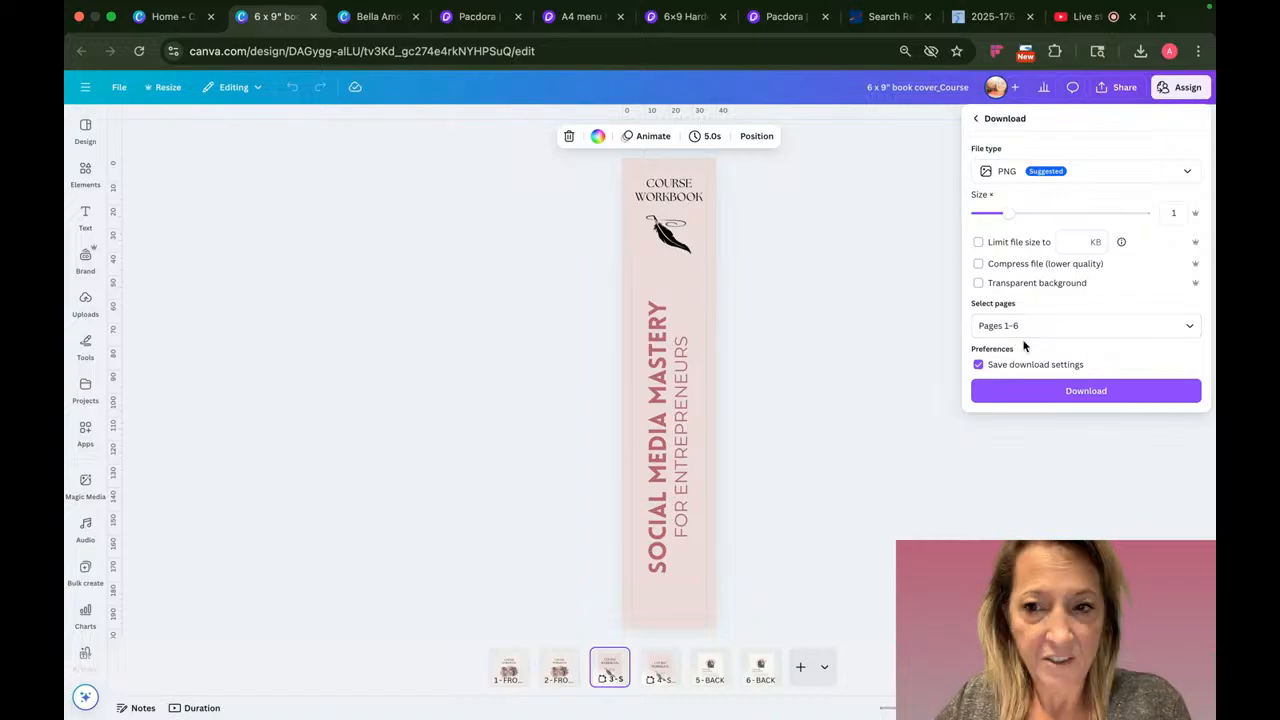
{"action": "left_click", "coordinate": [1023, 326]}
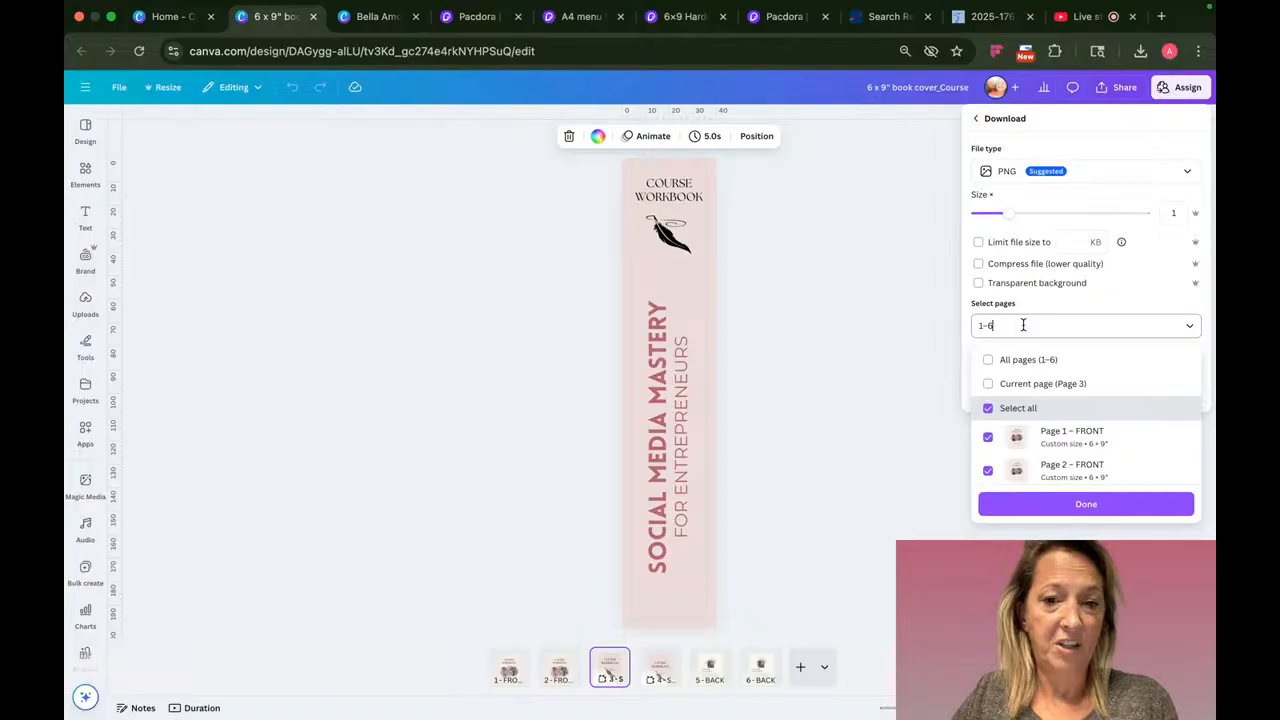
{"action": "left_click", "coordinate": [573, 609]}
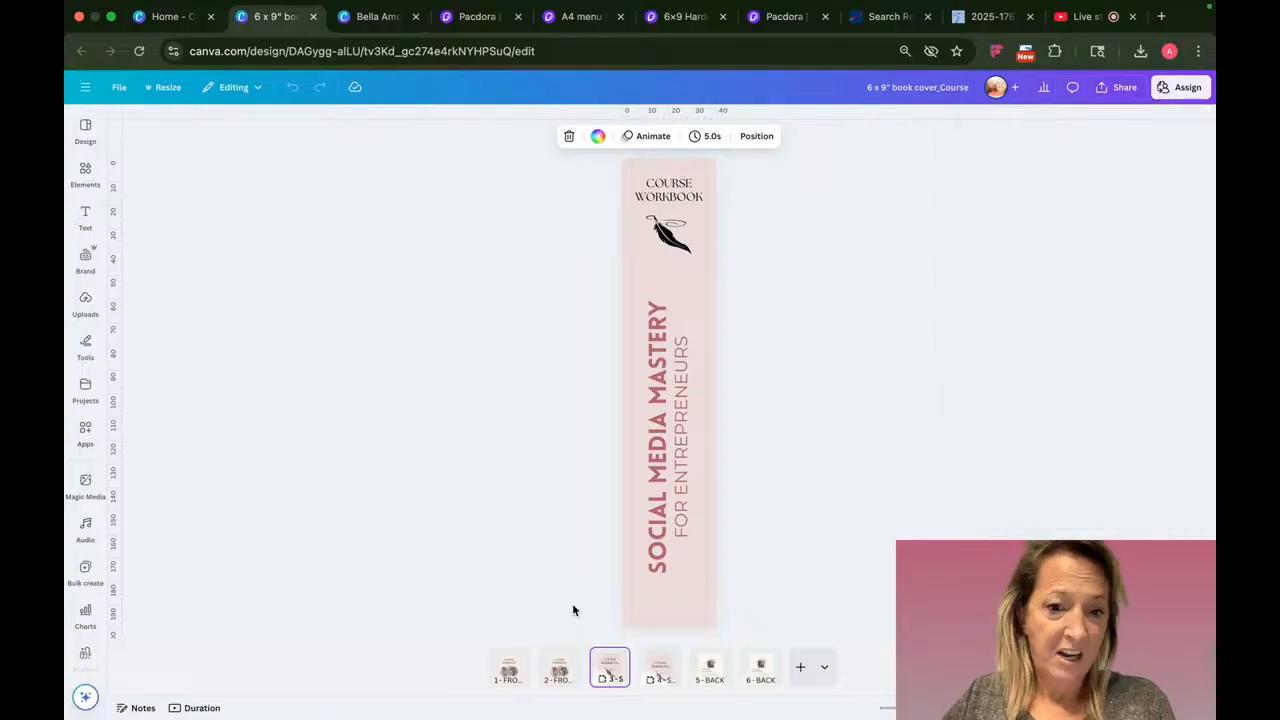
- Review the course workbook design's two front covers, two spines and two back covers page by page
{"action": "left_click", "coordinate": [524, 672]}
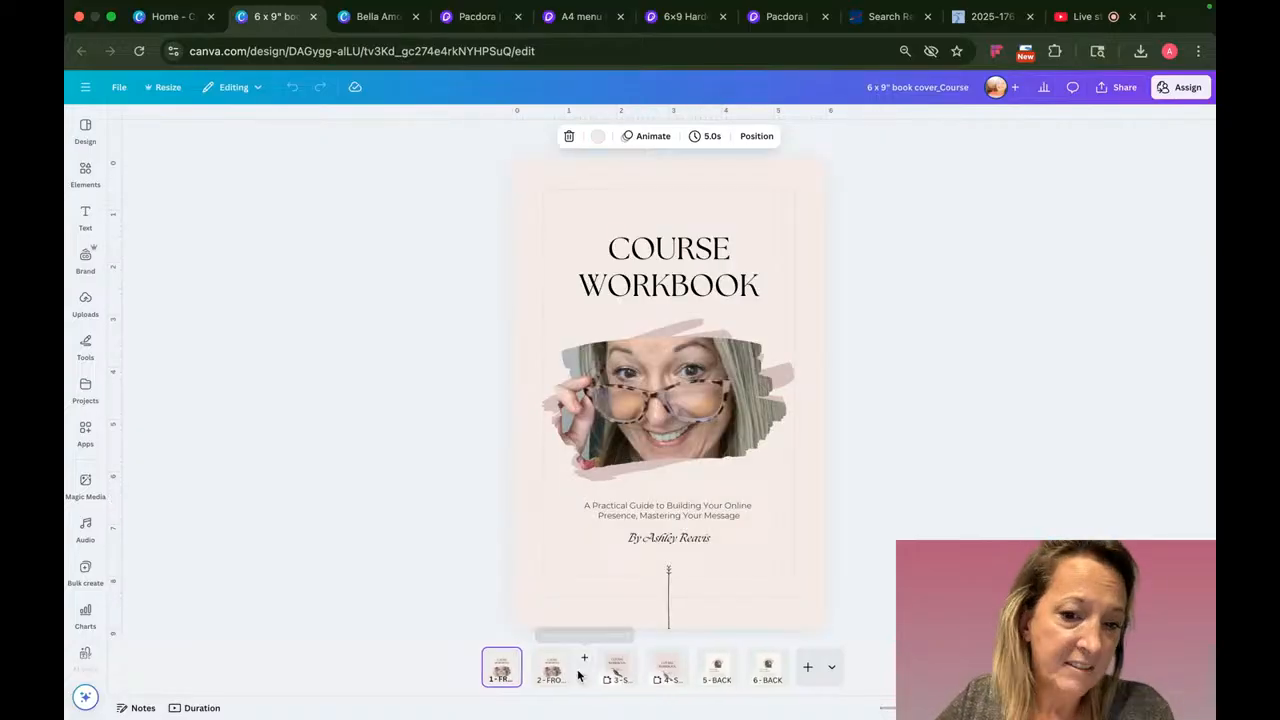
{"action": "left_click", "coordinate": [558, 672]}
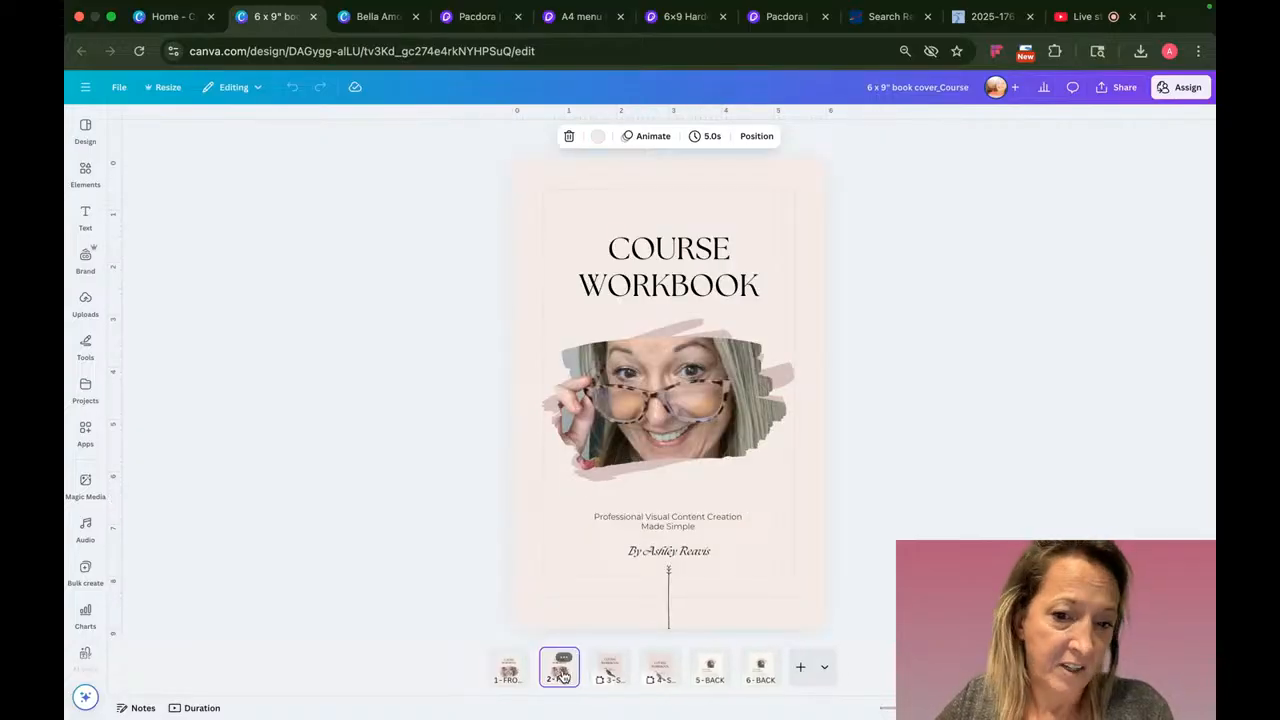
{"action": "left_click", "coordinate": [506, 676]}
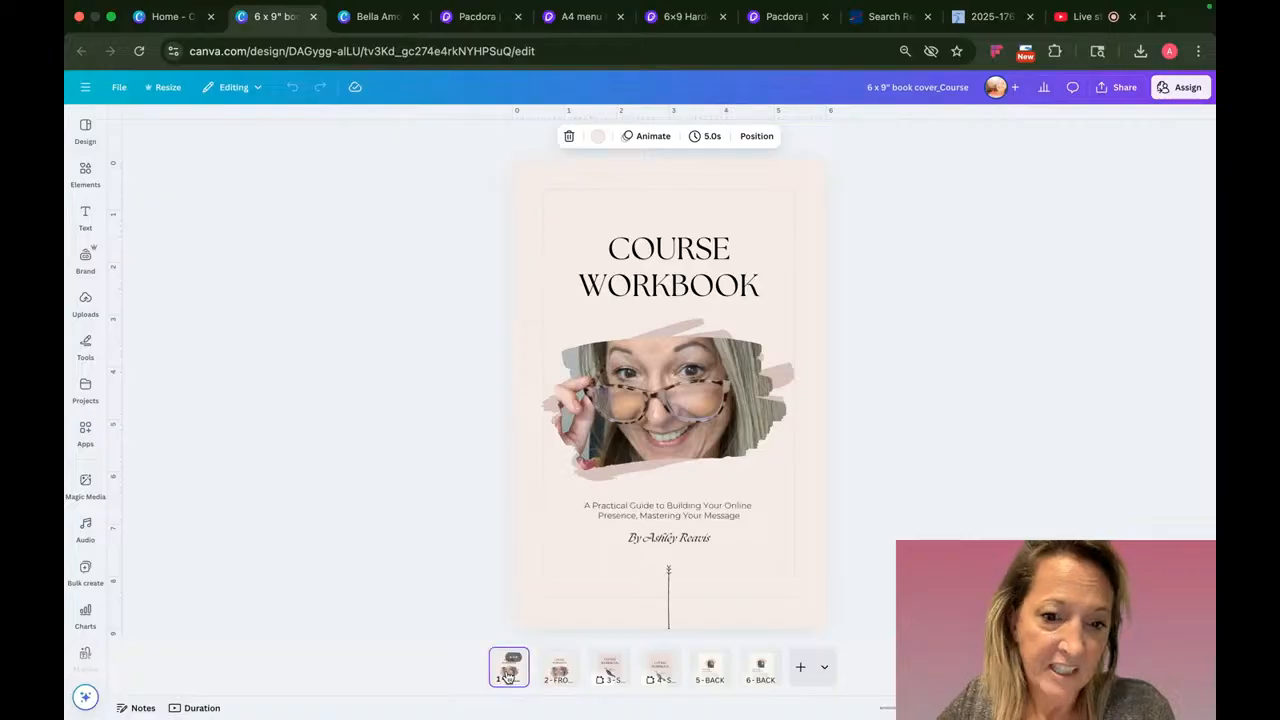
{"action": "left_click", "coordinate": [553, 676]}
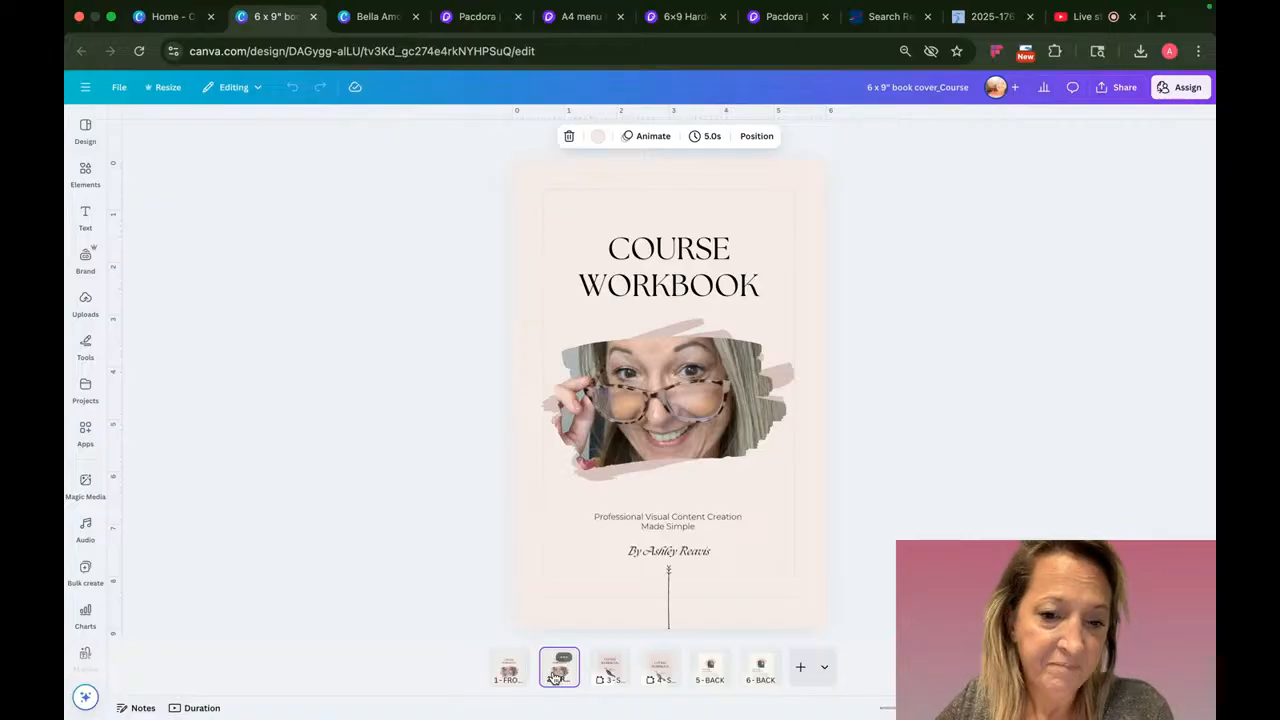
{"action": "left_click", "coordinate": [611, 672]}
{"action": "left_click", "coordinate": [660, 672]}
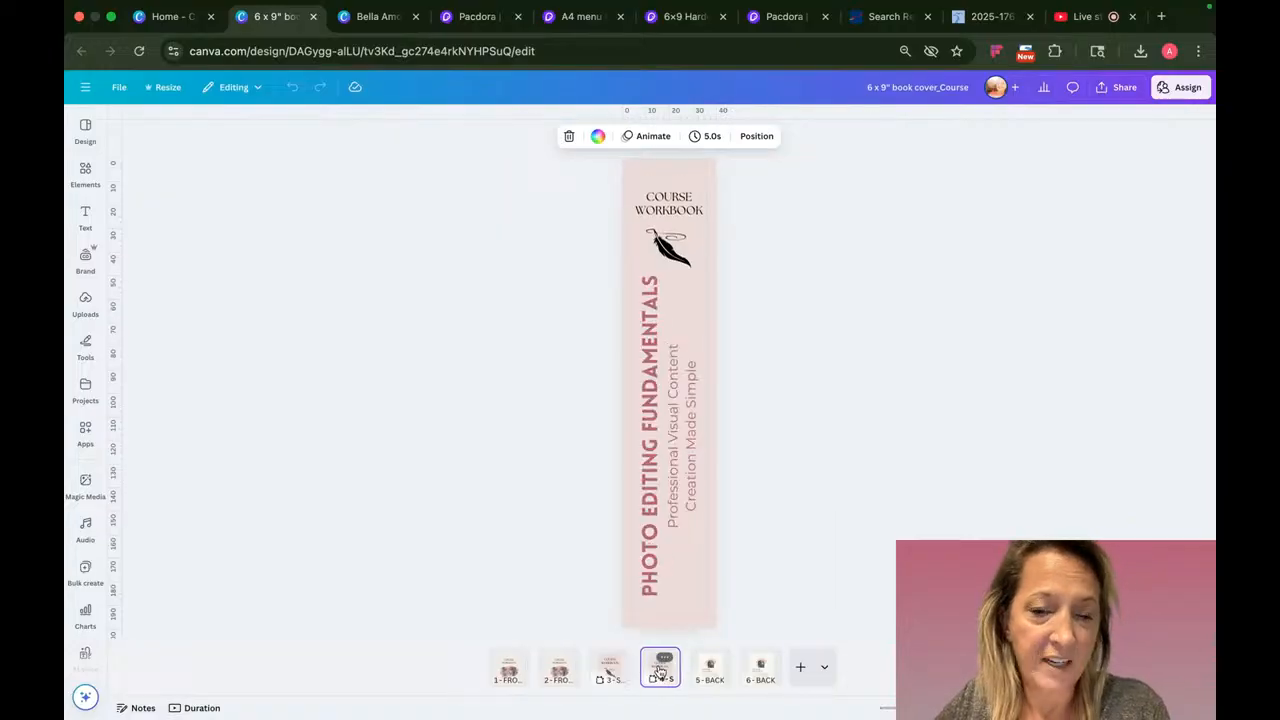
{"action": "left_click", "coordinate": [711, 672]}
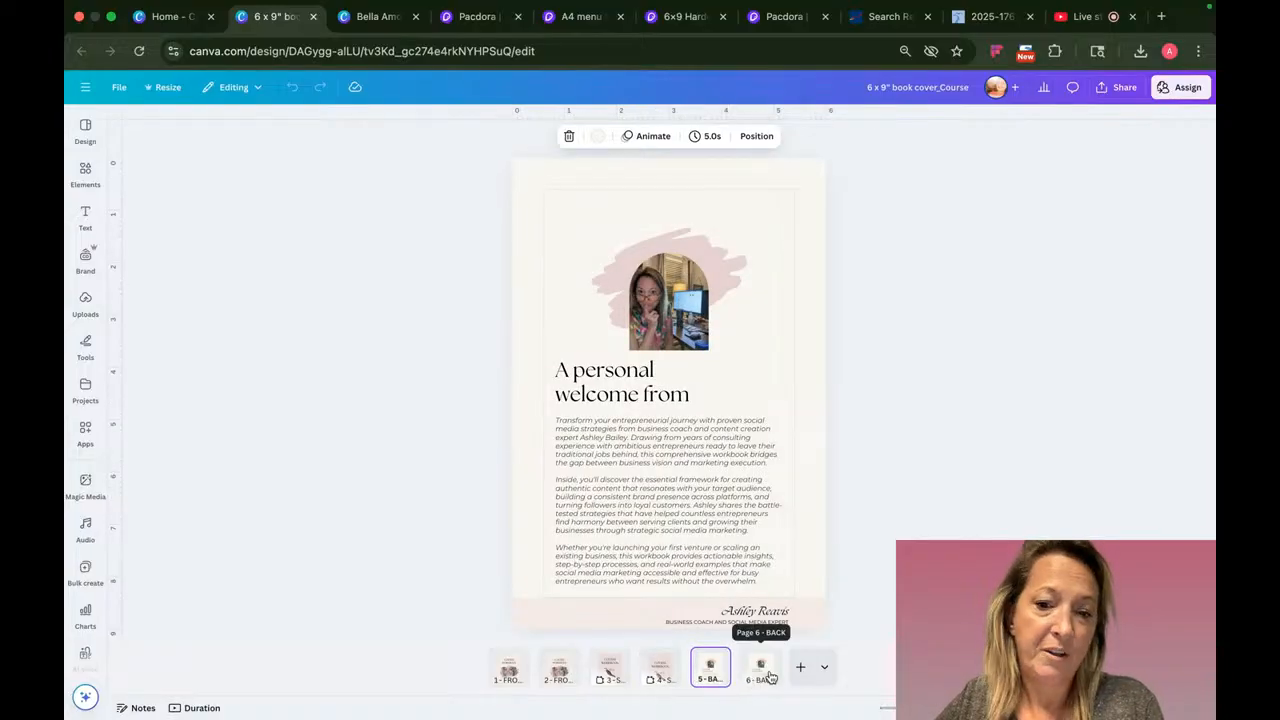
{"action": "left_click", "coordinate": [761, 670]}
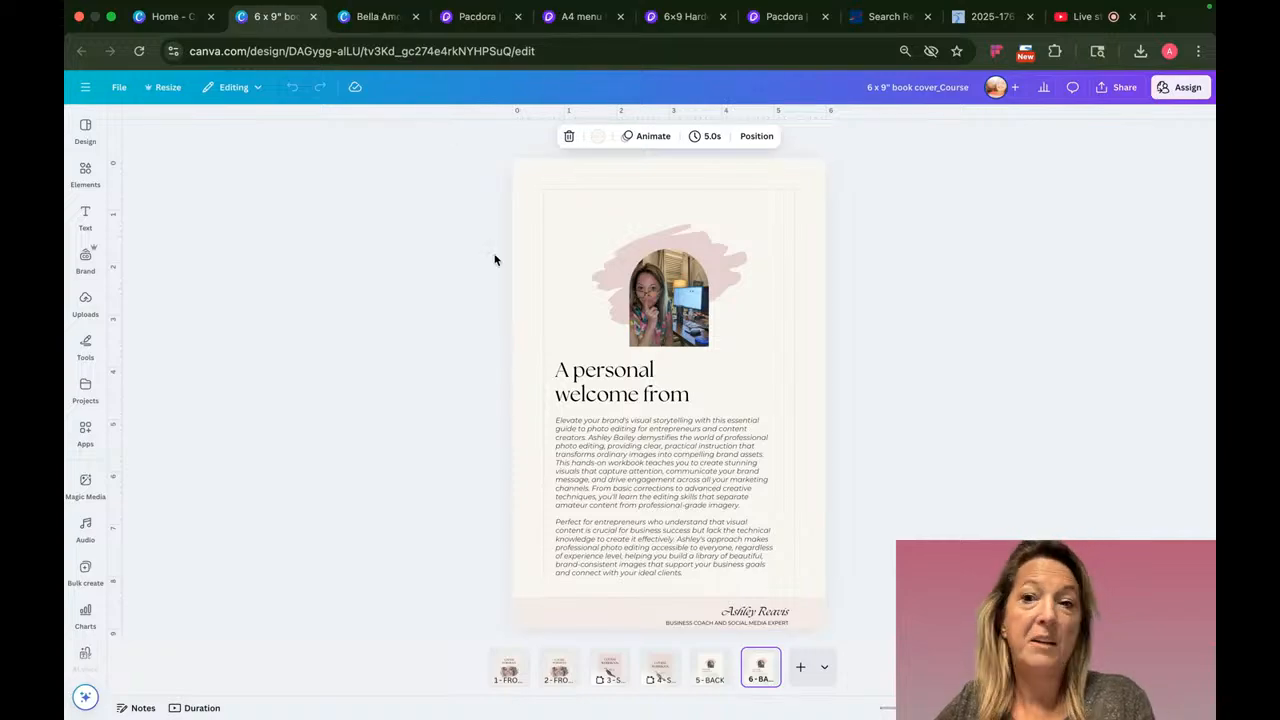
- Open the download settings for the course workbook design and deselect all pages in the page selection
{"action": "left_click", "coordinate": [1122, 88]}
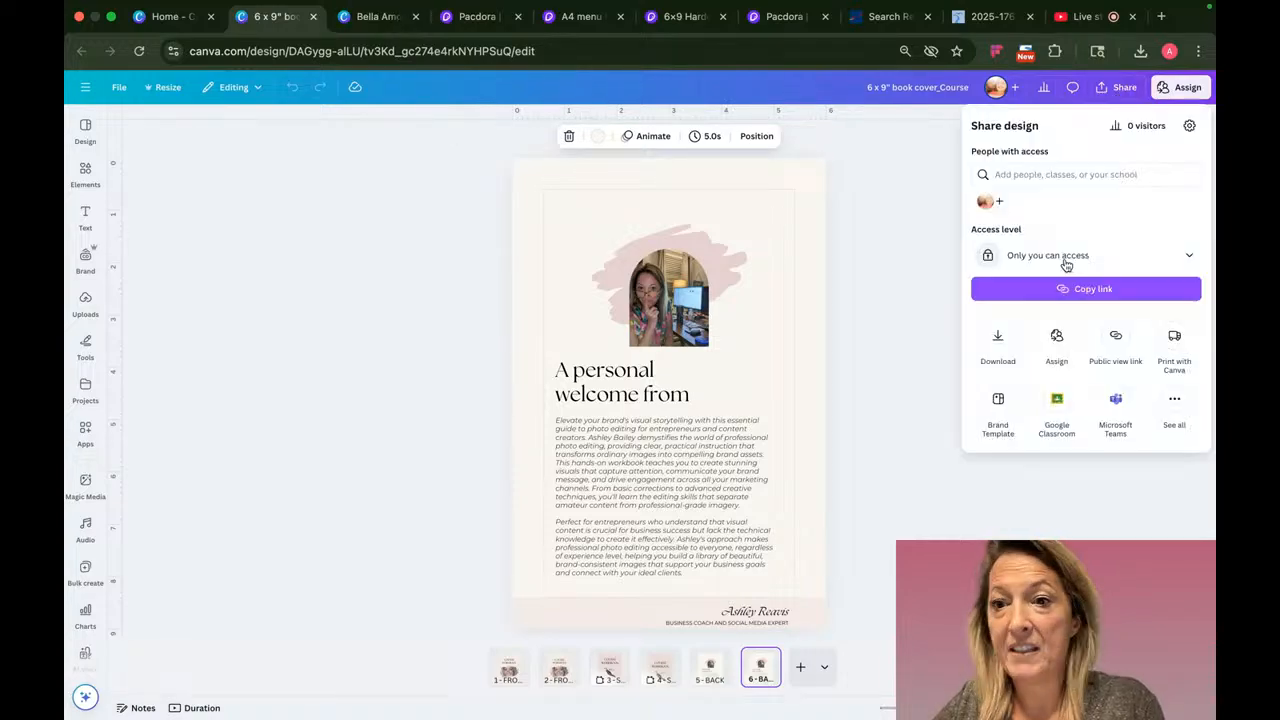
{"action": "left_click", "coordinate": [996, 342]}
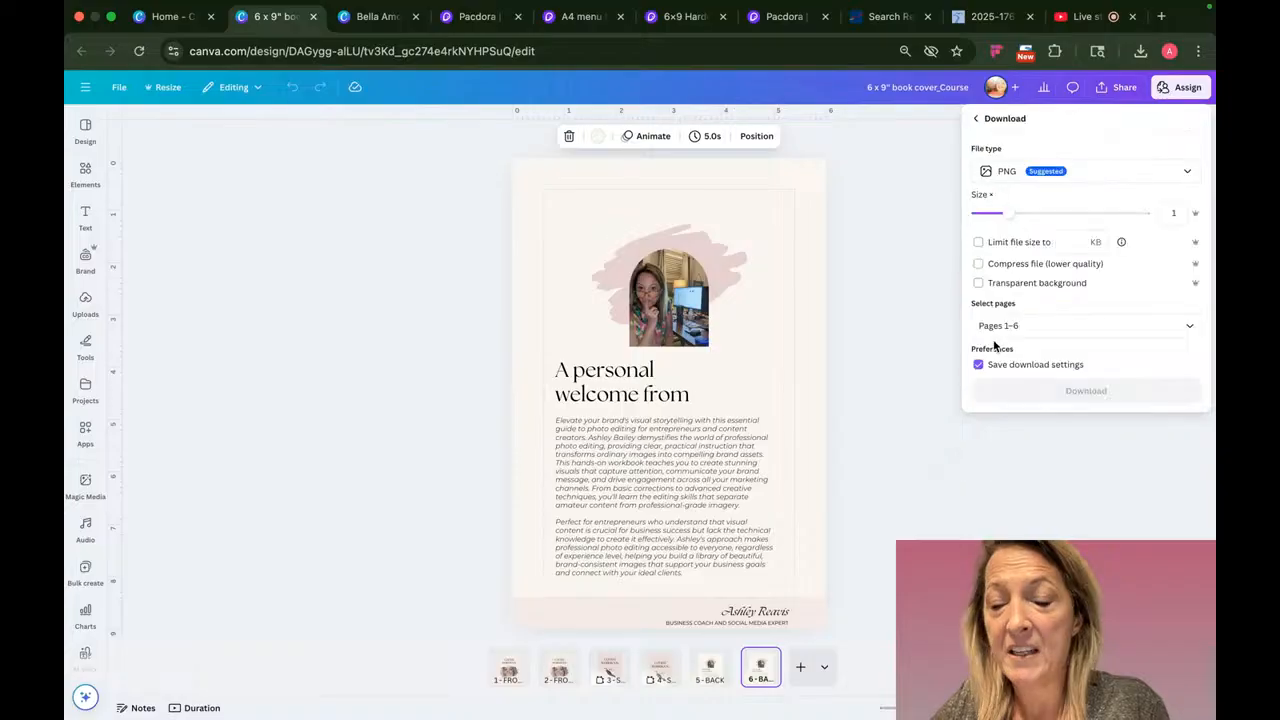
{"action": "left_click", "coordinate": [1022, 325]}
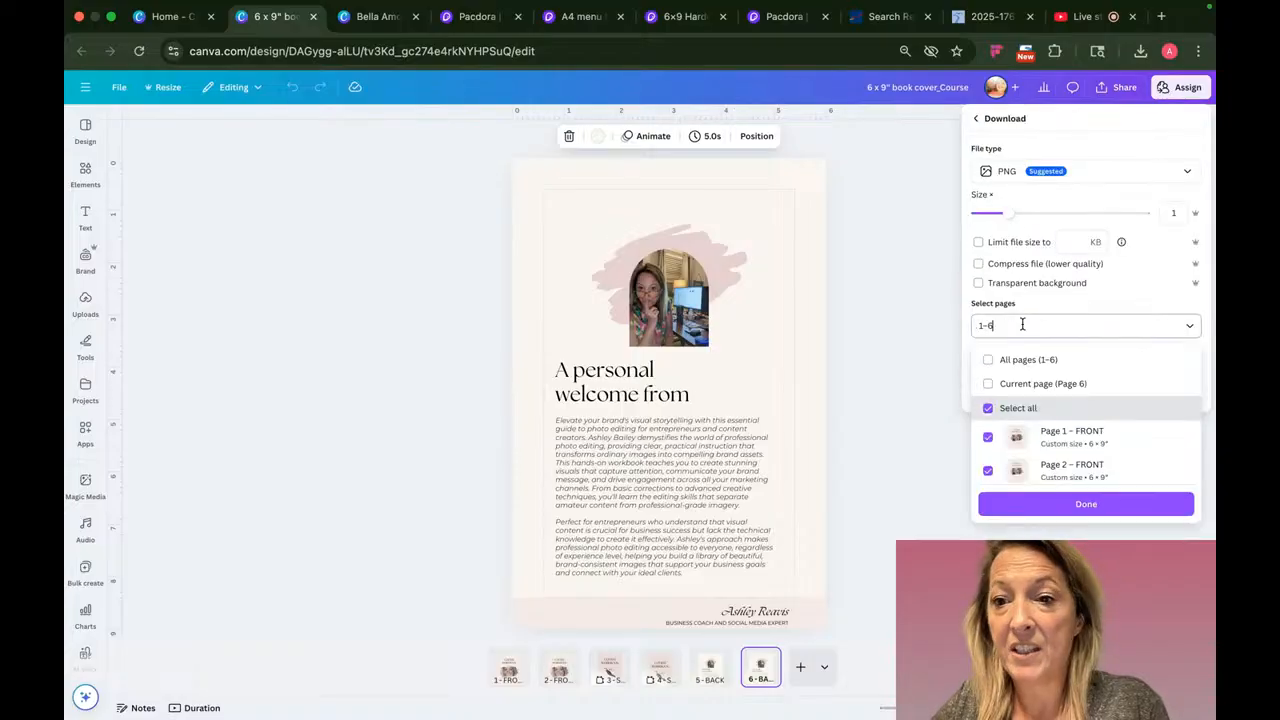
{"action": "left_click", "coordinate": [988, 408]}
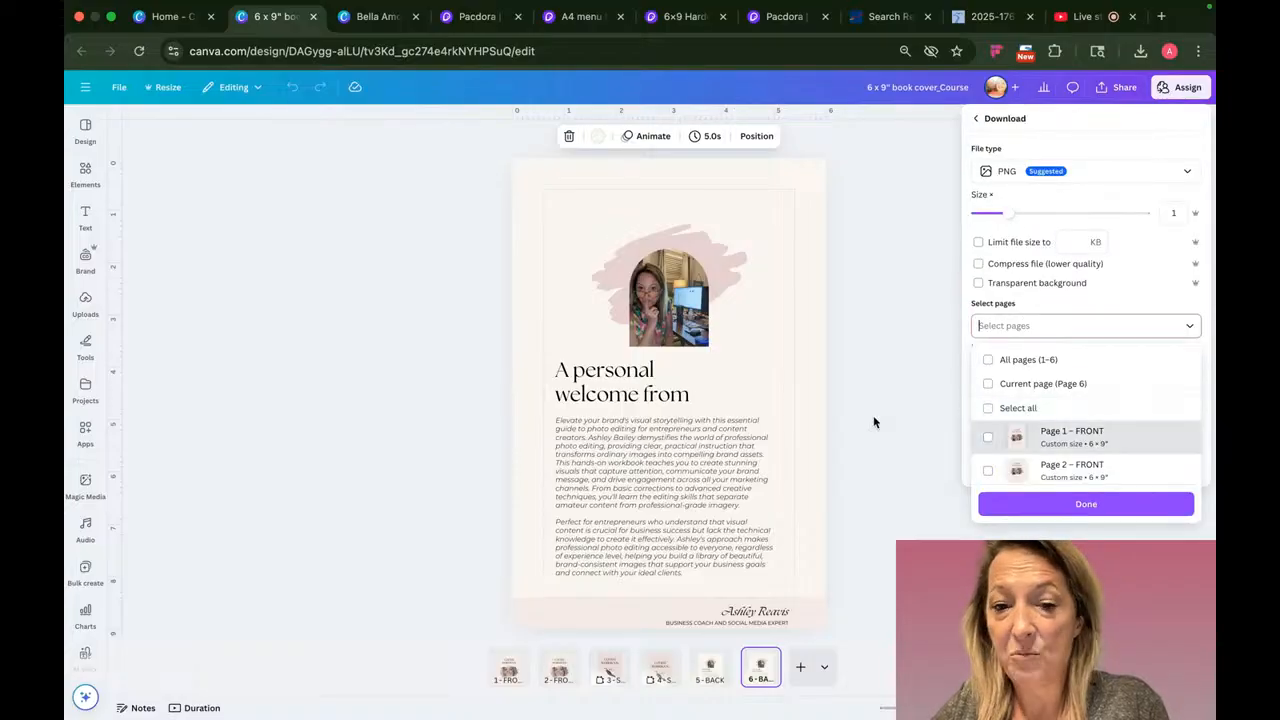
{"action": "scroll", "coordinate": [1035, 471], "scroll_direction": "down", "scroll_amount": 1}
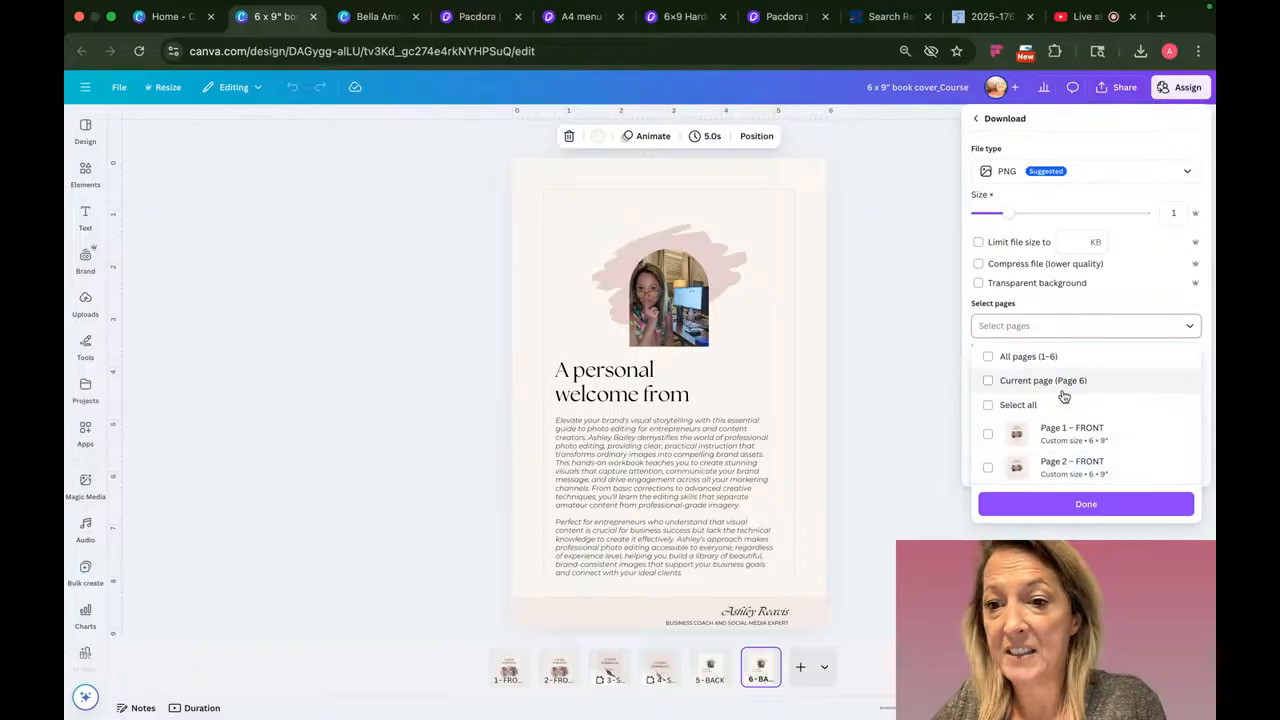
- Set the download file type to JPG and the quality to 100
{"action": "left_click", "coordinate": [1060, 171]}
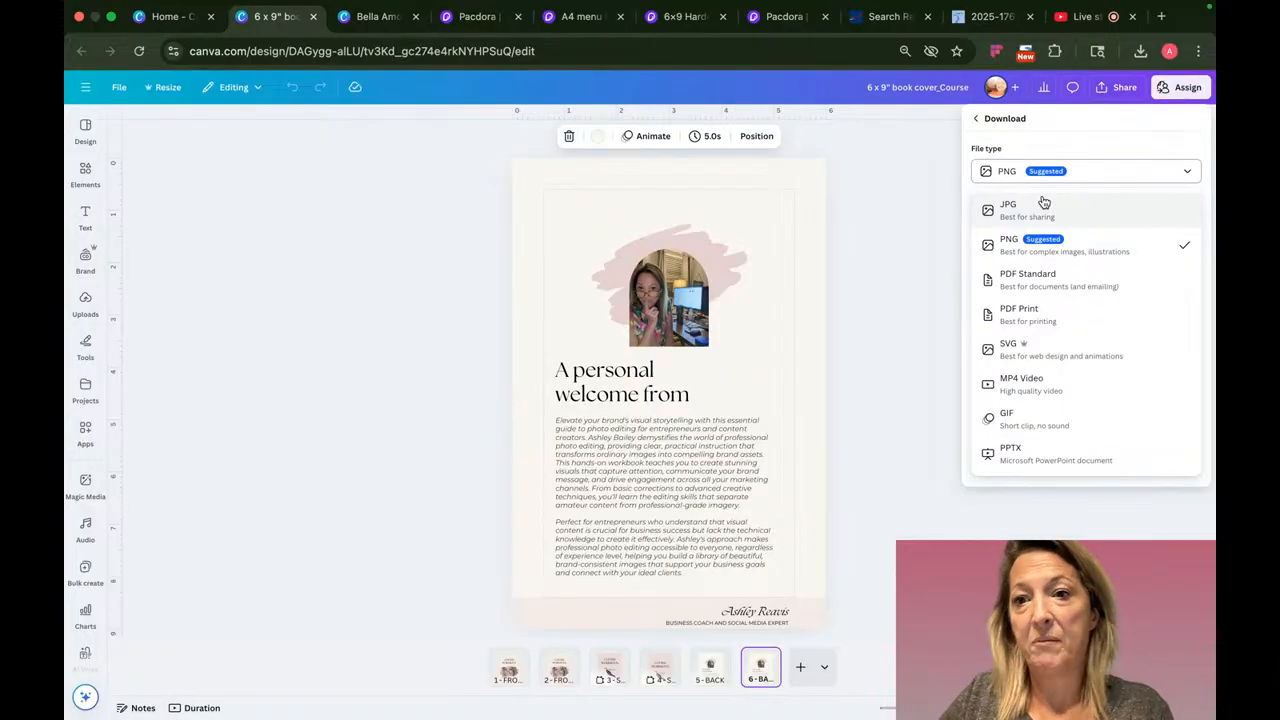
{"action": "left_click", "coordinate": [1041, 210]}
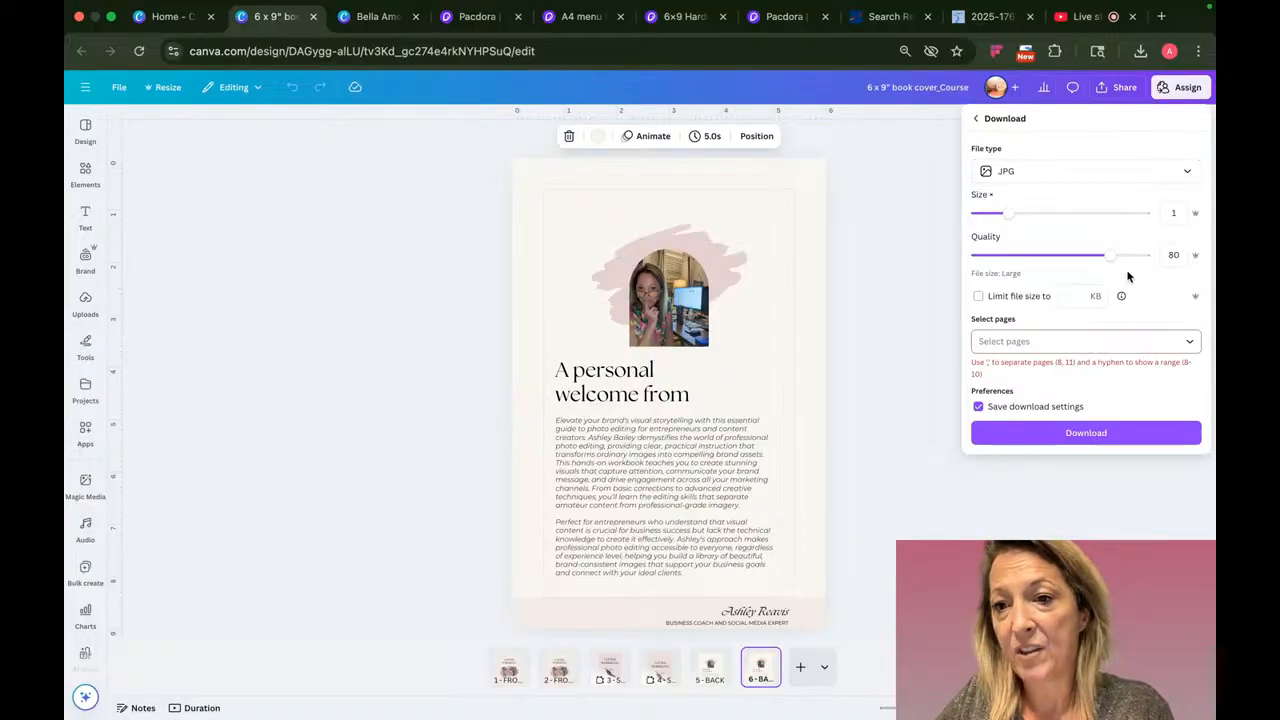
{"action": "left_click_drag", "start_coordinate": [1120, 257], "coordinate": [1166, 254]}
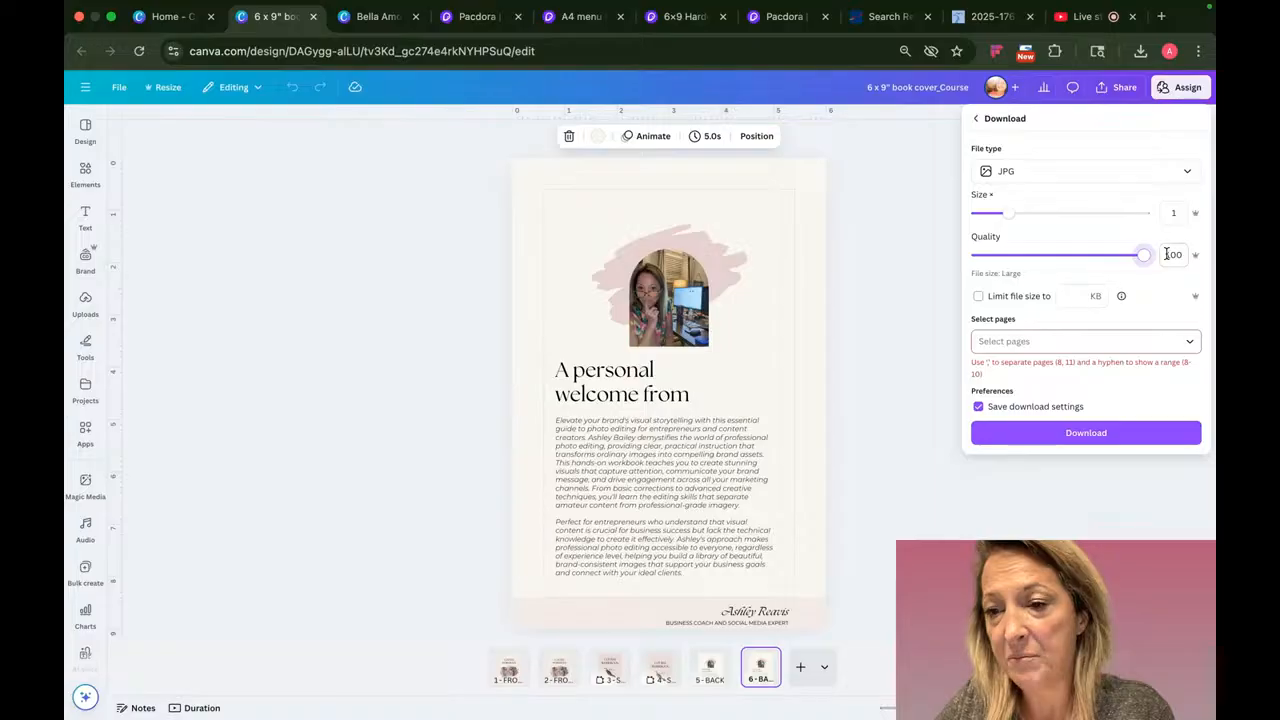
- Select only page 2, the second front cover, and download it as a JPG
{"action": "left_click", "coordinate": [1071, 342]}
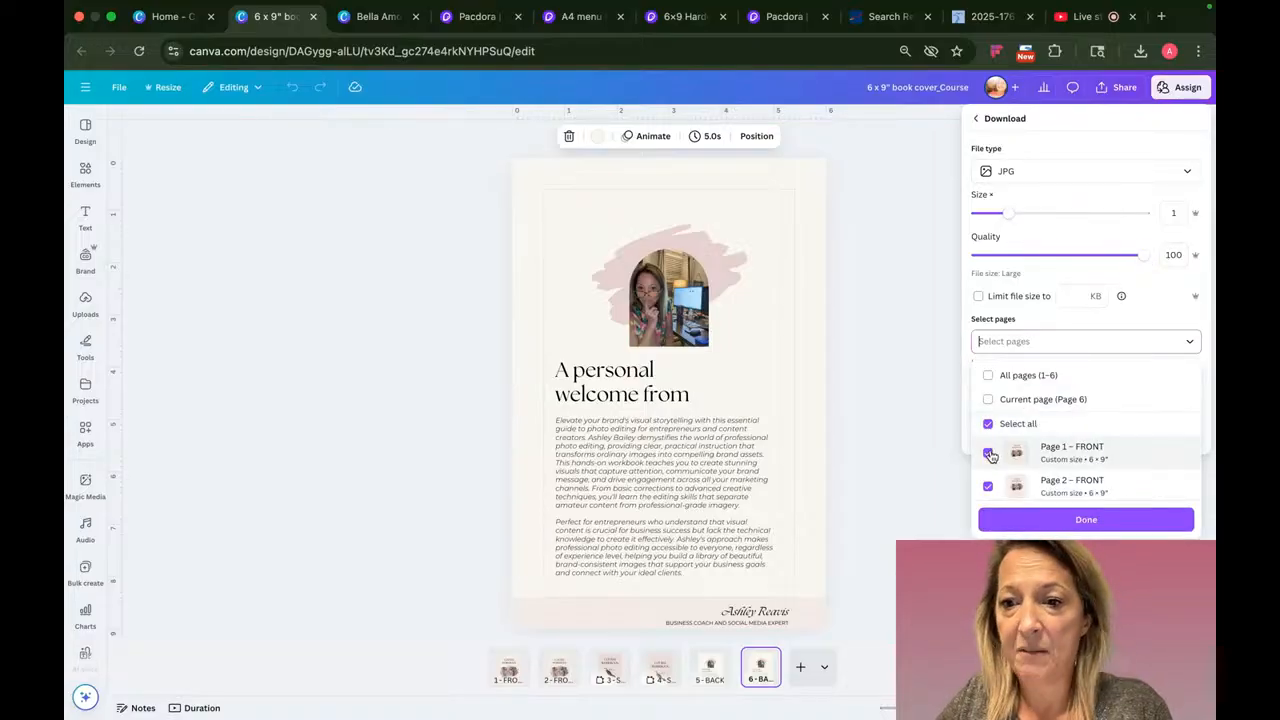
{"action": "left_click", "coordinate": [989, 425]}
{"action": "left_click", "coordinate": [989, 454]}
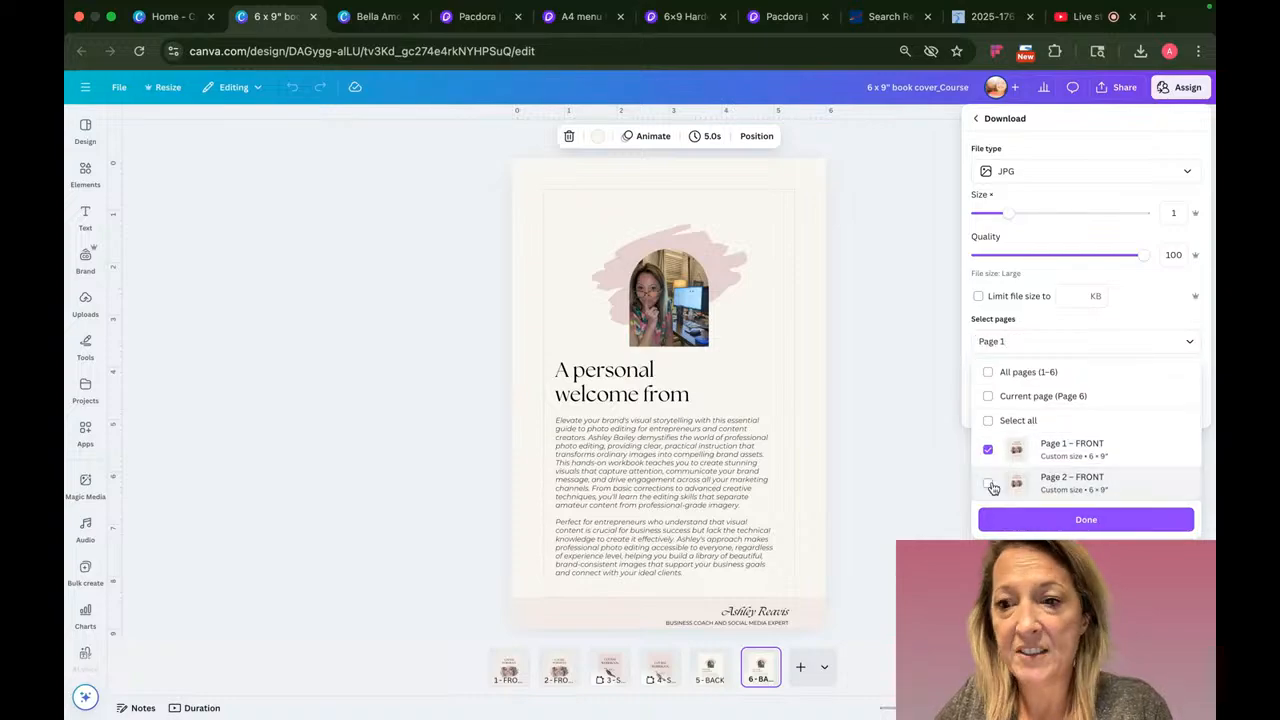
{"action": "left_click", "coordinate": [990, 484]}
{"action": "left_click", "coordinate": [988, 450]}
{"action": "left_click", "coordinate": [1005, 519]}
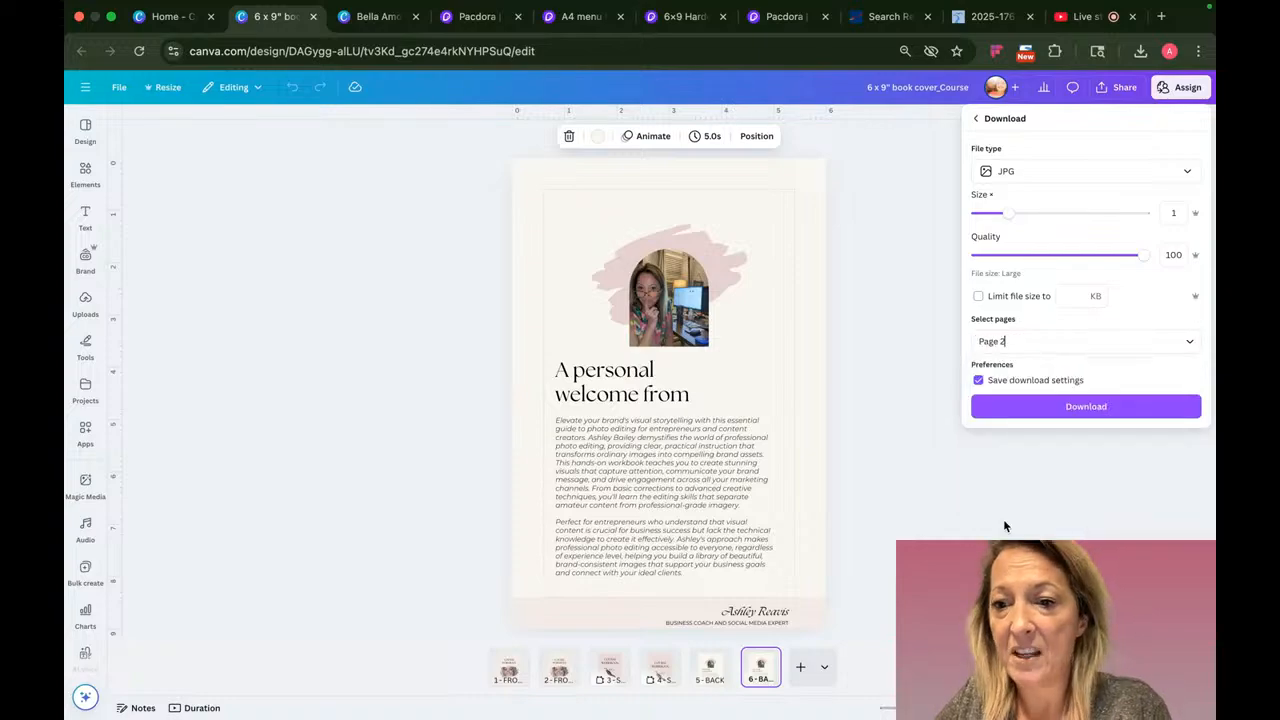
{"action": "left_click", "coordinate": [1086, 406]}
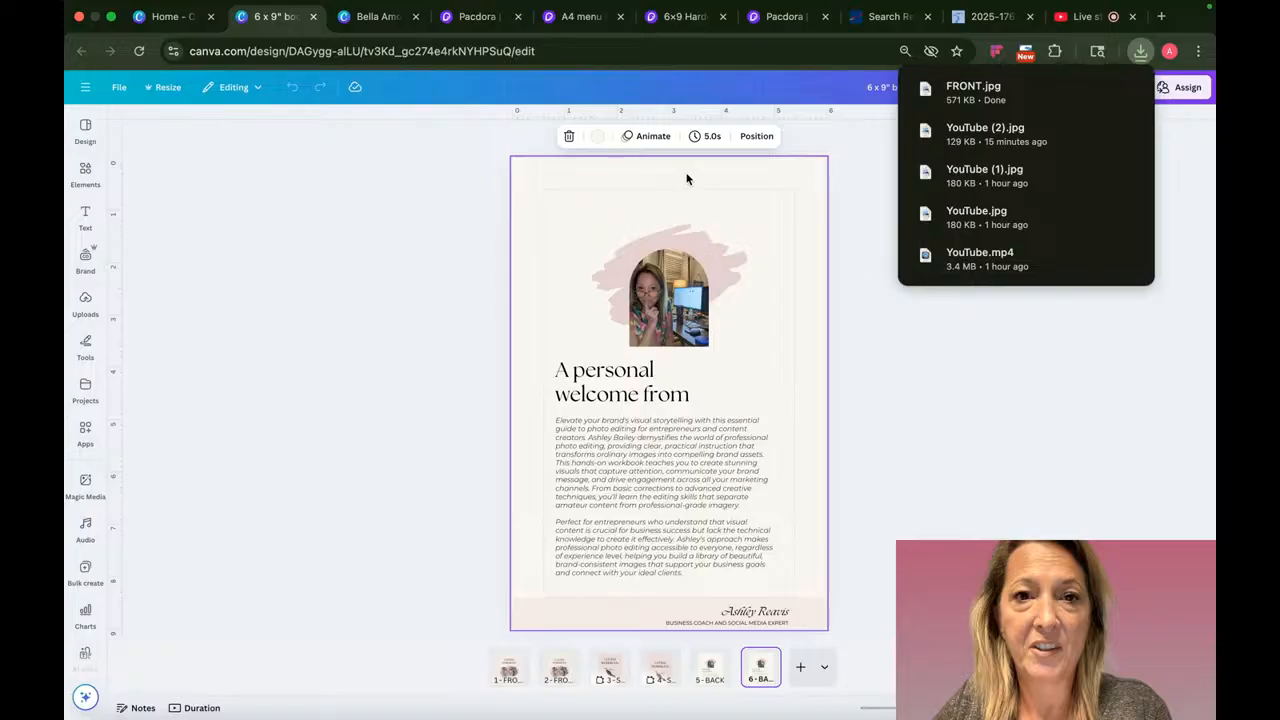
- Switch to Pacdora, close the A4 menu flyer mockup, and bring up the 6×9 hardcover book mockup's design editor
{"action": "left_click", "coordinate": [483, 16]}
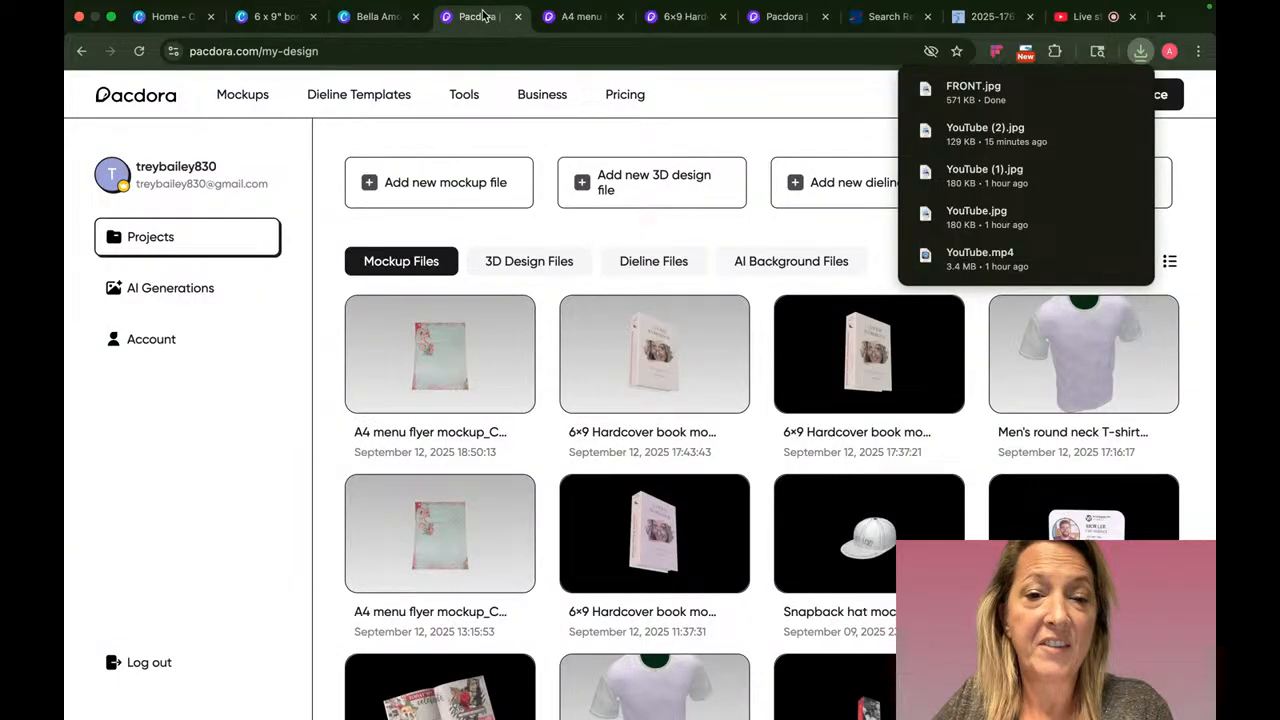
{"action": "key", "text": "ctrl+Tab"}
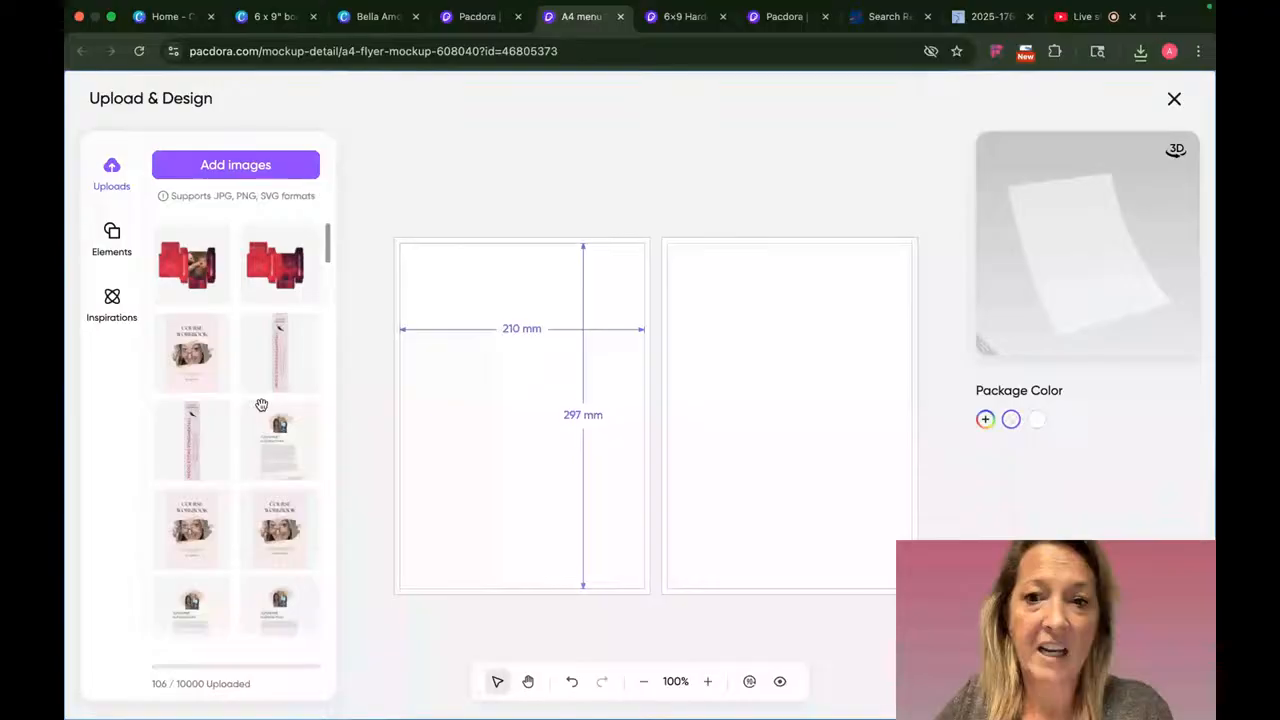
{"action": "key", "text": "super+w"}
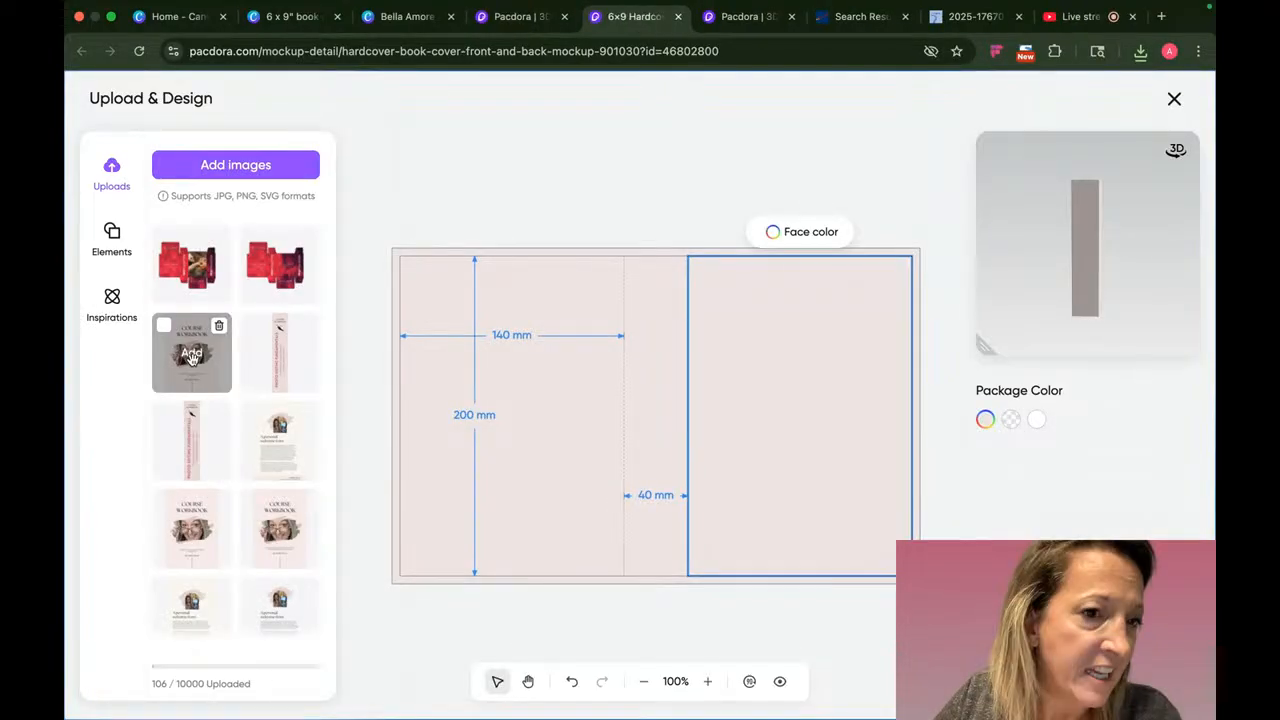
- Add the Course Workbook front cover image to the front panel, widen it to fill the panel, and turn the 3D preview to its front
{"action": "left_click", "coordinate": [191, 355]}
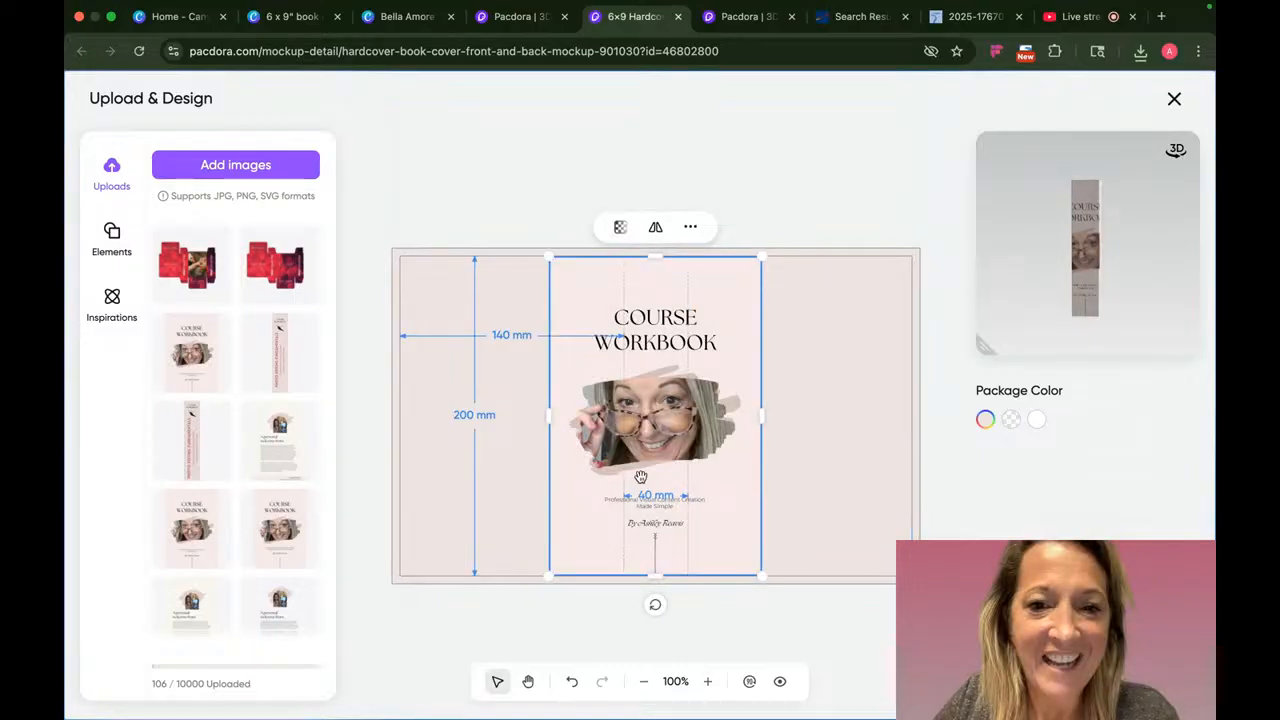
{"action": "left_click_drag", "start_coordinate": [641, 477], "coordinate": [770, 471]}
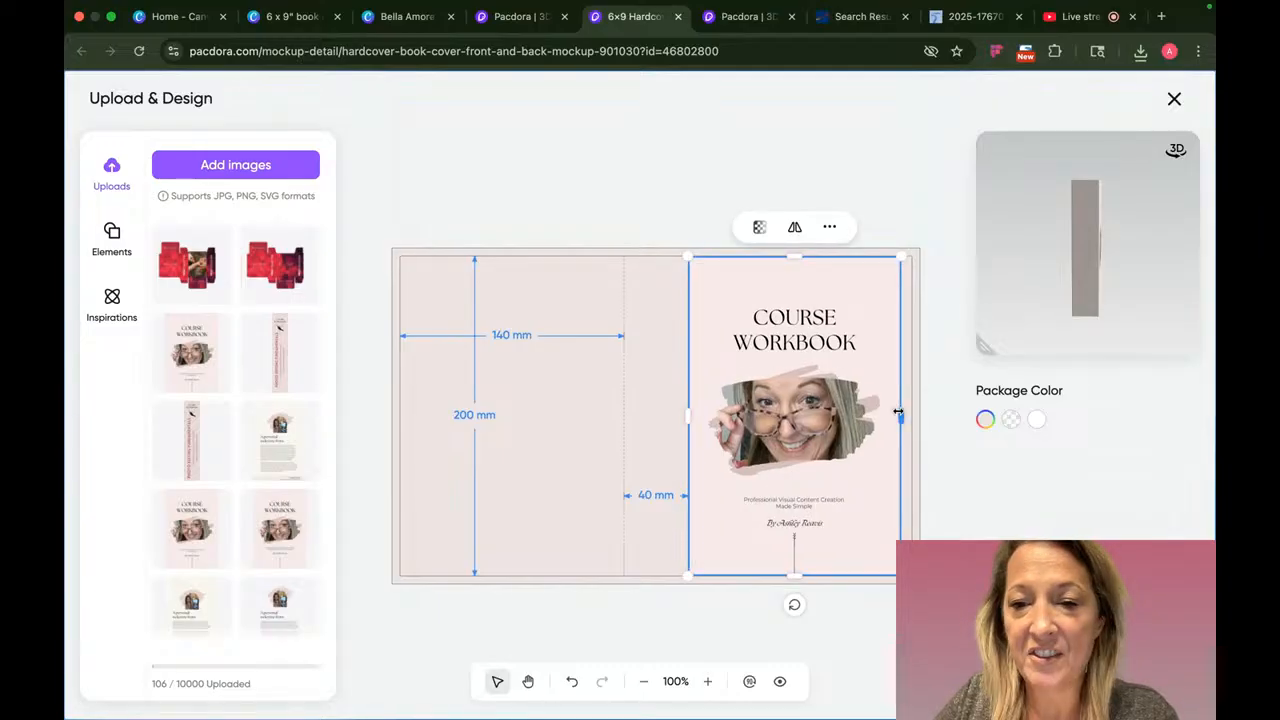
{"action": "left_click_drag", "start_coordinate": [899, 412], "coordinate": [911, 407]}
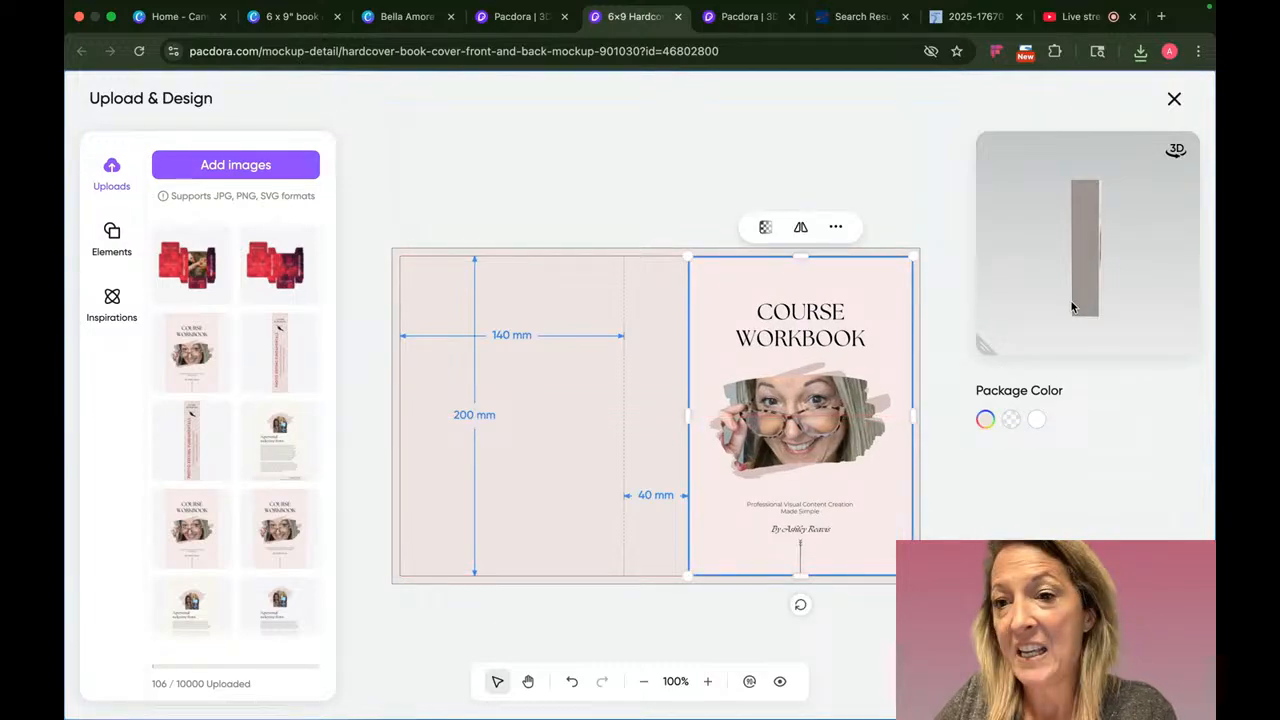
{"action": "left_click_drag", "start_coordinate": [1071, 301], "coordinate": [1039, 284]}
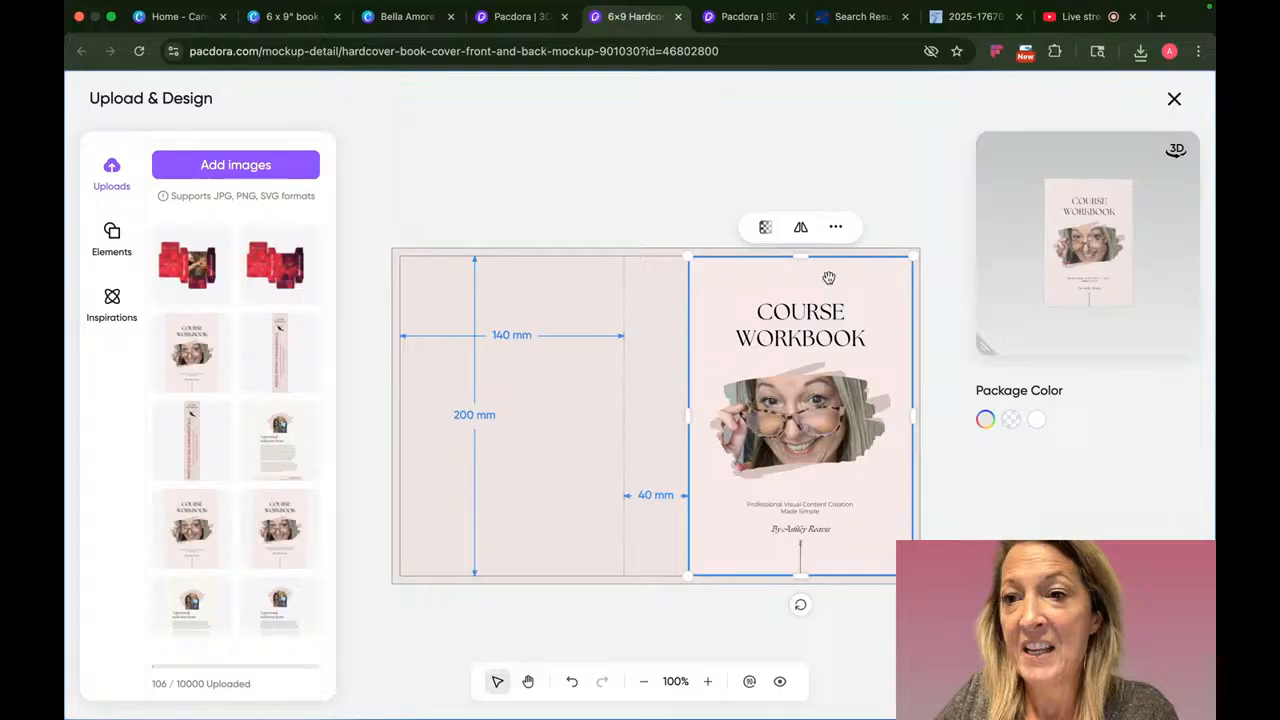
- Extend the front cover image to the bleed lines at the upper, outer and lower edges of the front panel
{"action": "left_click_drag", "start_coordinate": [796, 256], "coordinate": [796, 247]}
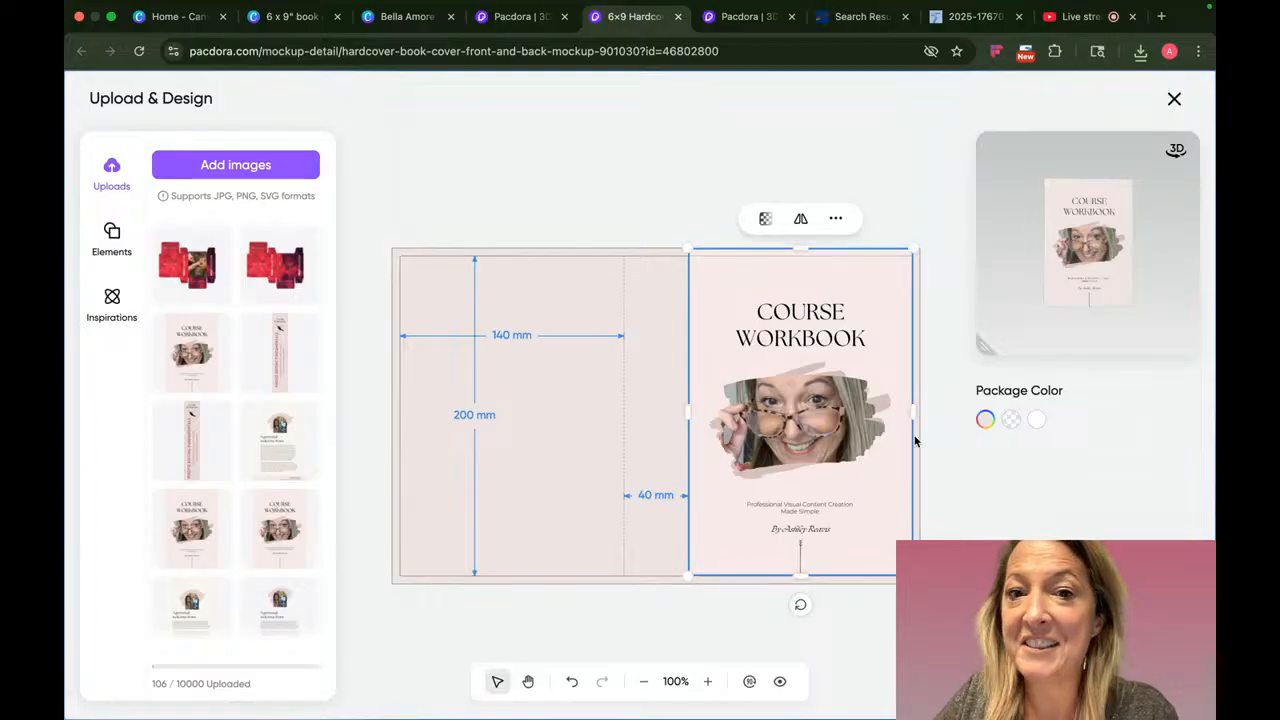
{"action": "left_click_drag", "start_coordinate": [912, 409], "coordinate": [919, 409]}
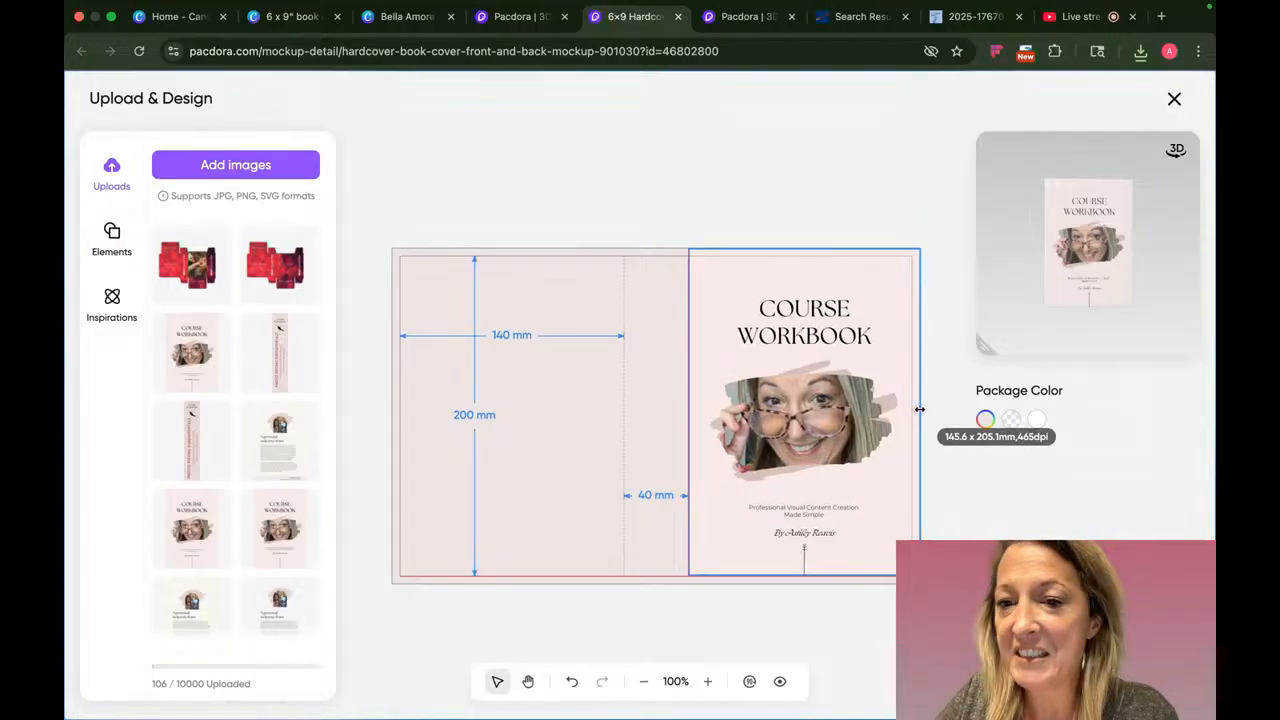
{"action": "left_click_drag", "start_coordinate": [804, 575], "coordinate": [804, 581]}
- Add the pink Photo Editing Fundamentals spine image to the spine panel and stretch it to the upper and lower bleed lines
{"action": "mouse_move", "coordinate": [288, 373]}
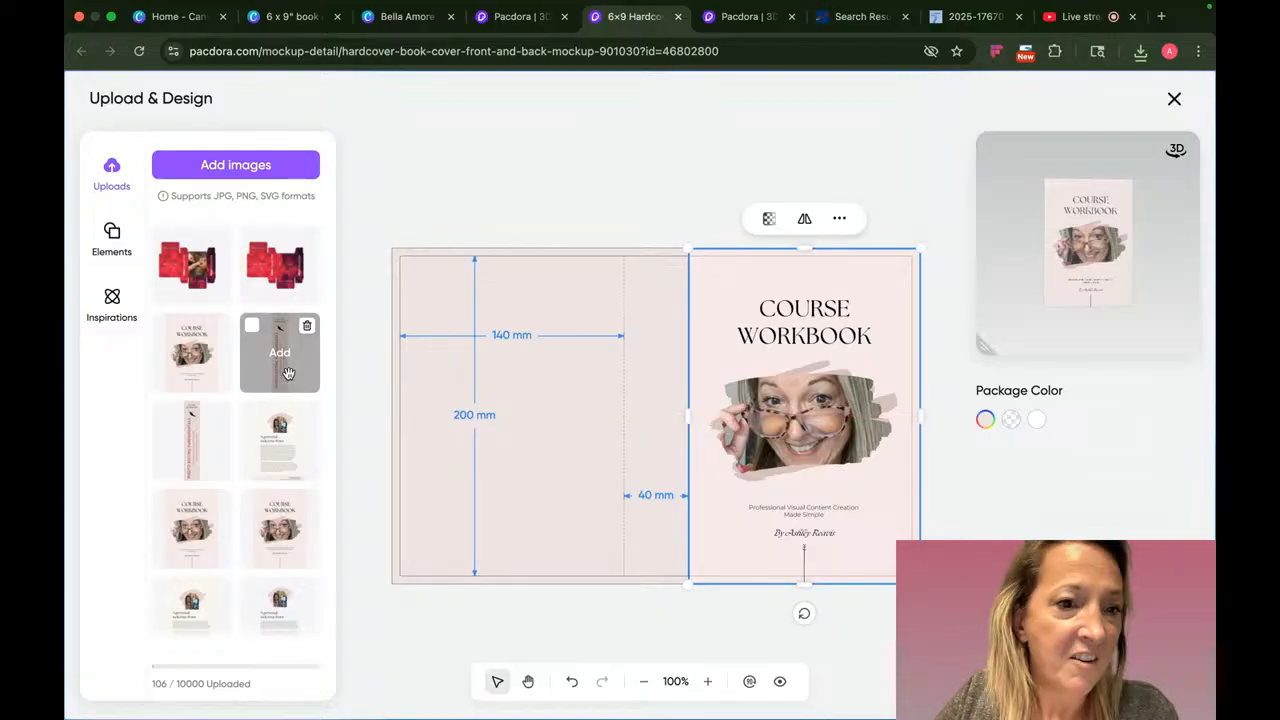
{"action": "left_click", "coordinate": [288, 373]}
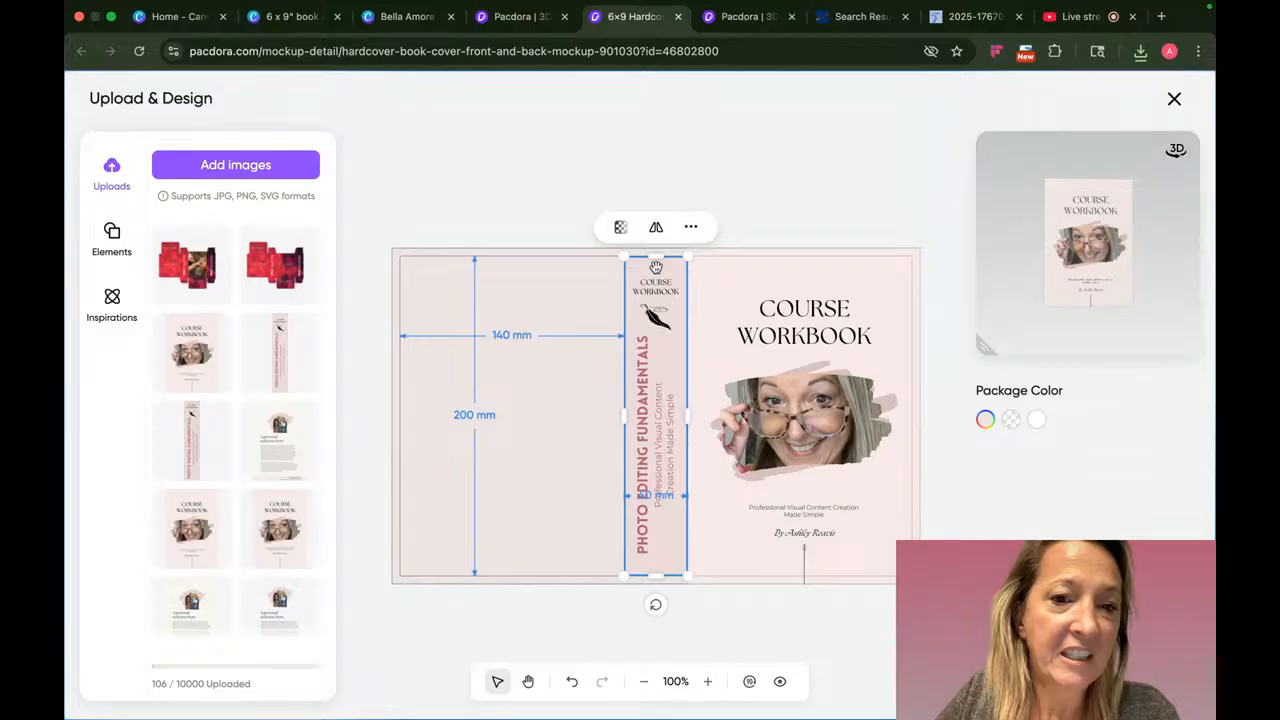
{"action": "left_click_drag", "start_coordinate": [655, 267], "coordinate": [657, 247]}
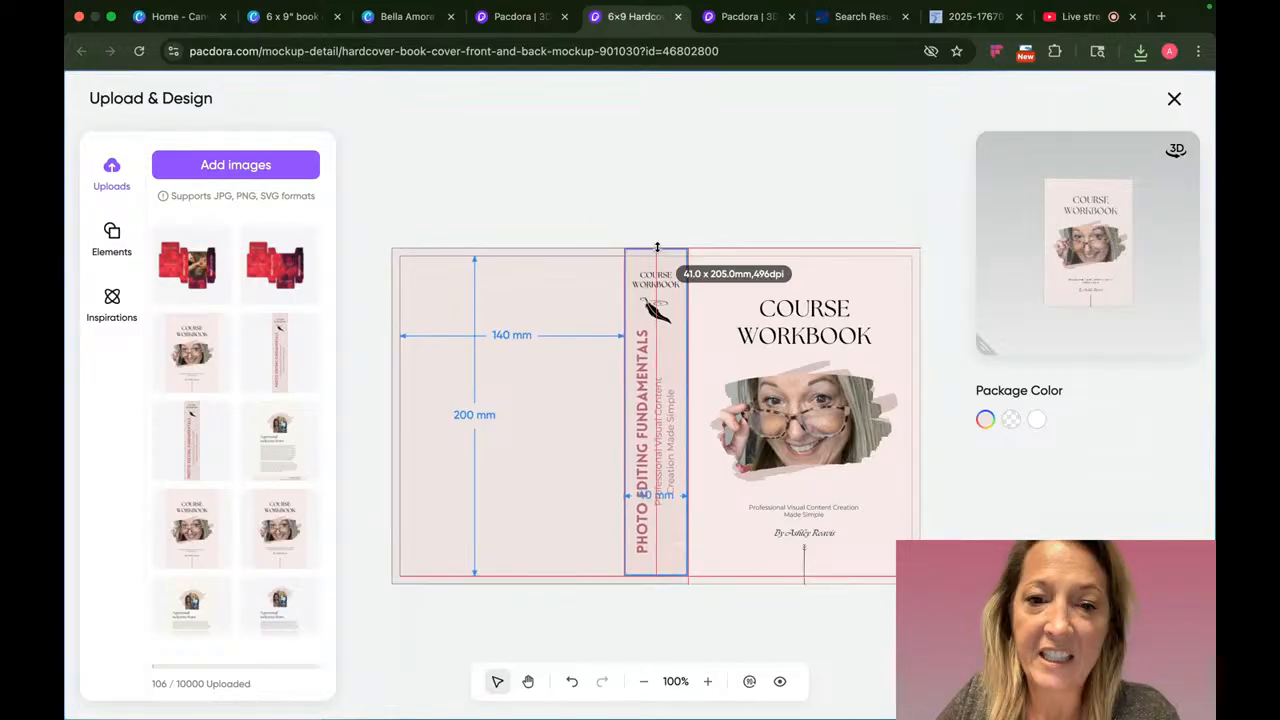
{"action": "left_click_drag", "start_coordinate": [655, 567], "coordinate": [654, 583]}
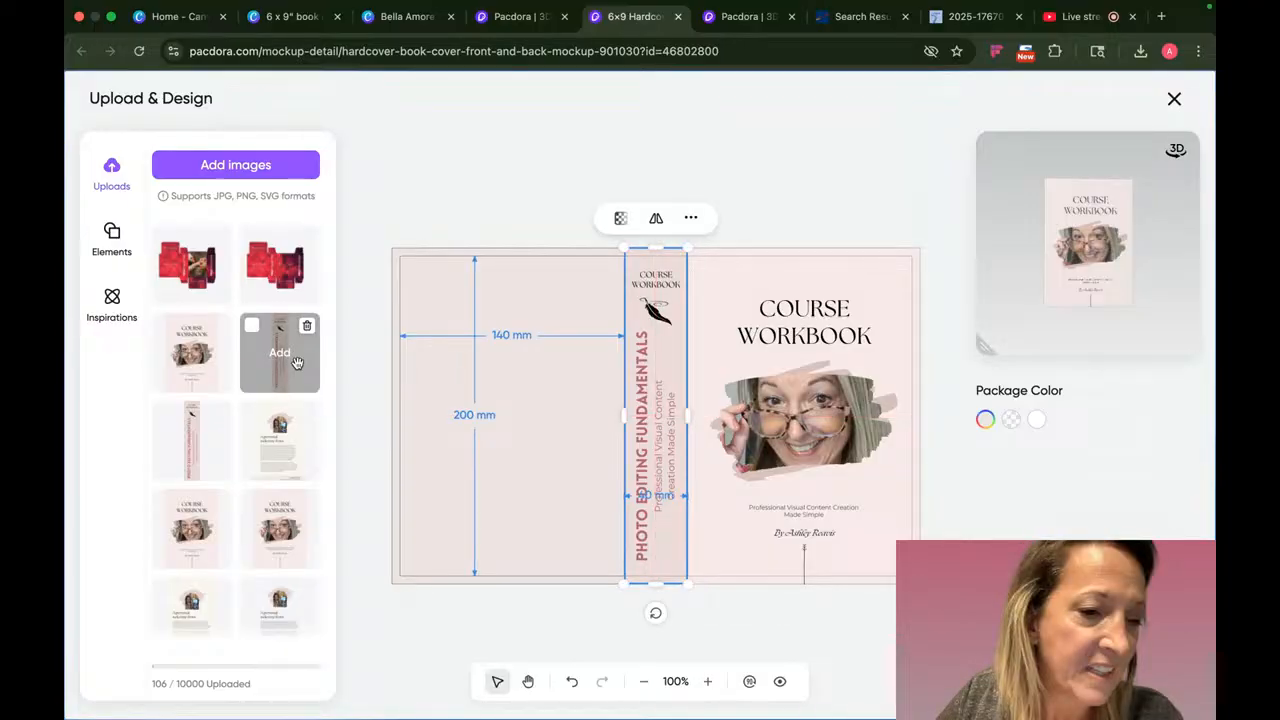
- Add the "A personal welcome from" back cover image, enlarge it to the back panel's width, and shift it up to show its footer
{"action": "left_click", "coordinate": [296, 362]}
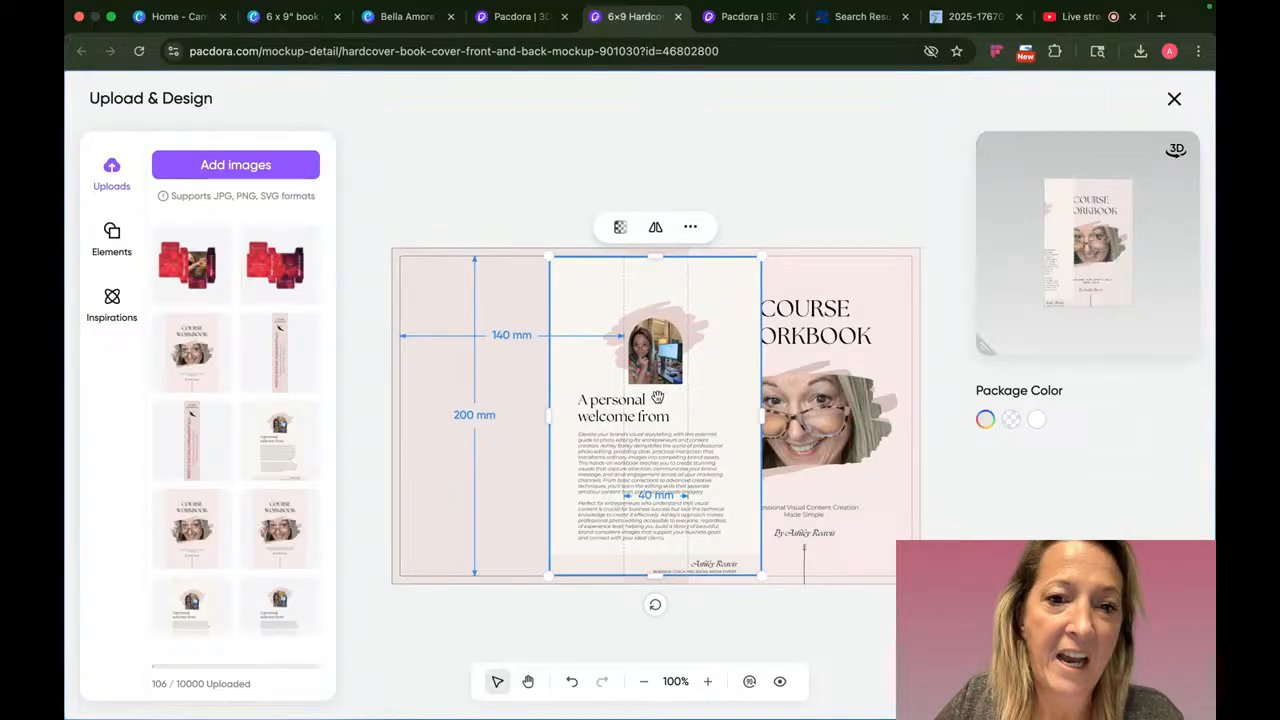
{"action": "left_click_drag", "start_coordinate": [657, 397], "coordinate": [503, 390]}
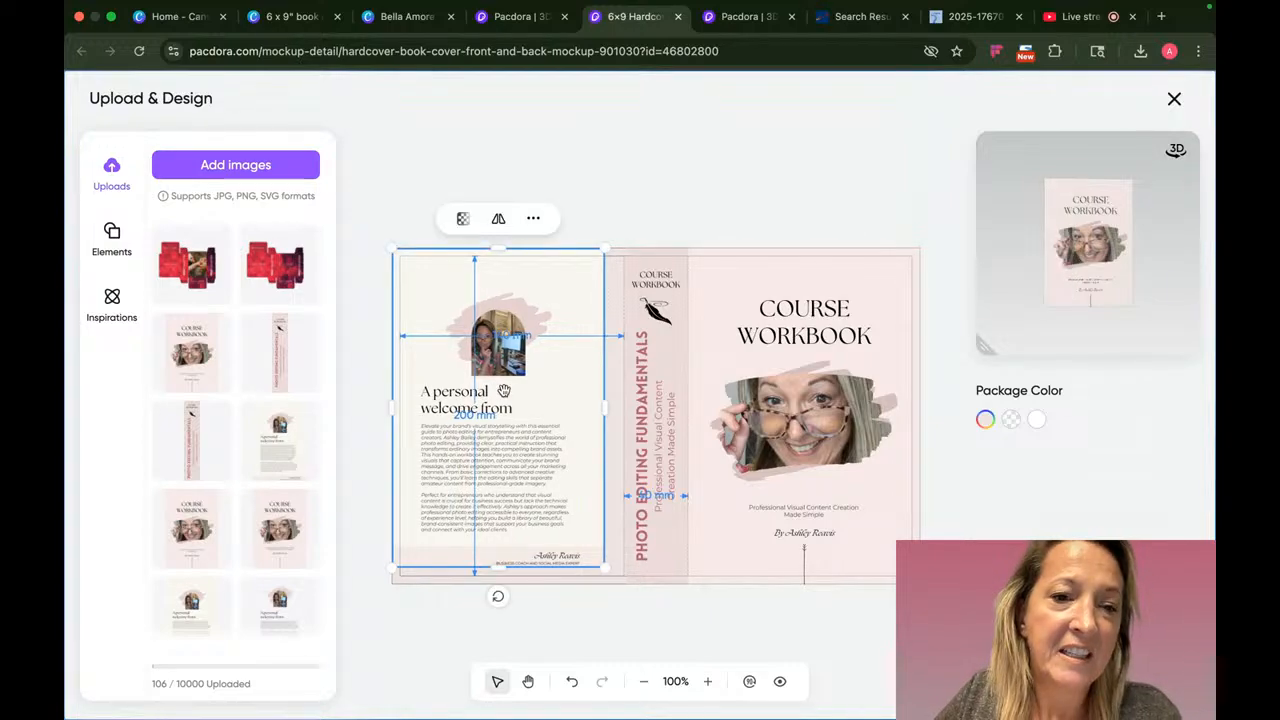
{"action": "left_click_drag", "start_coordinate": [607, 578], "coordinate": [633, 597]}
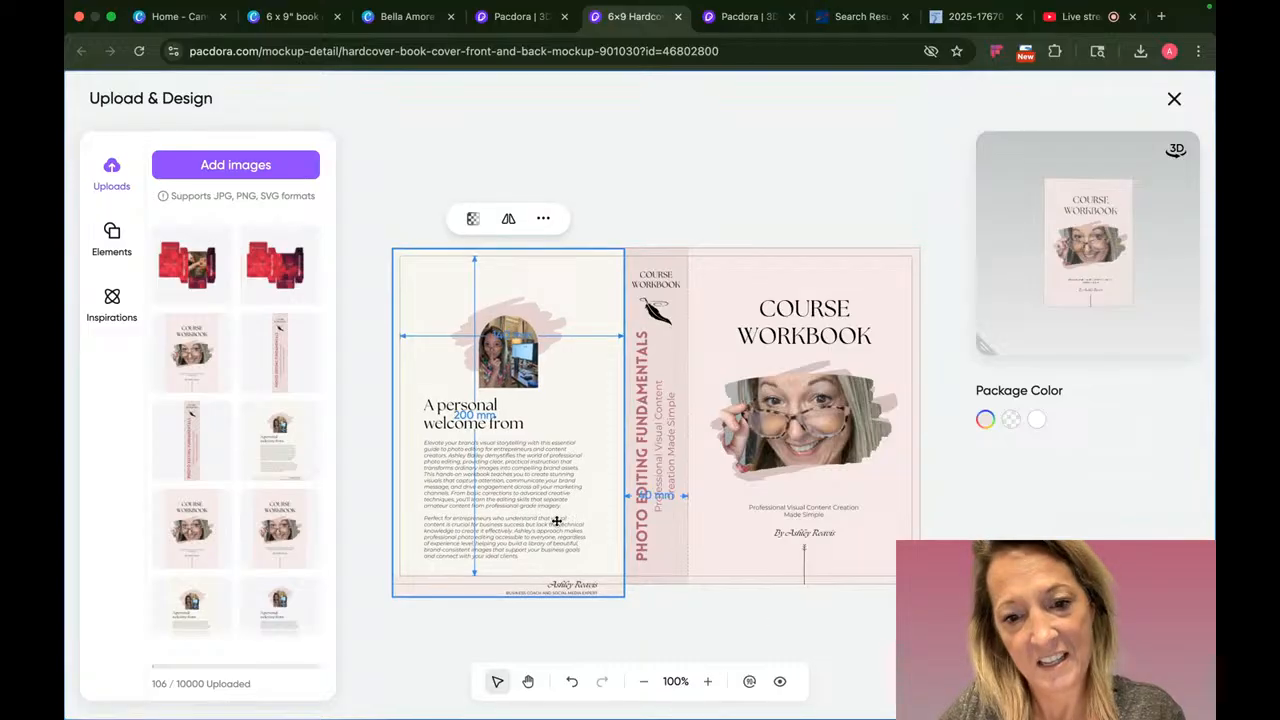
{"action": "left_click_drag", "start_coordinate": [556, 521], "coordinate": [567, 444]}
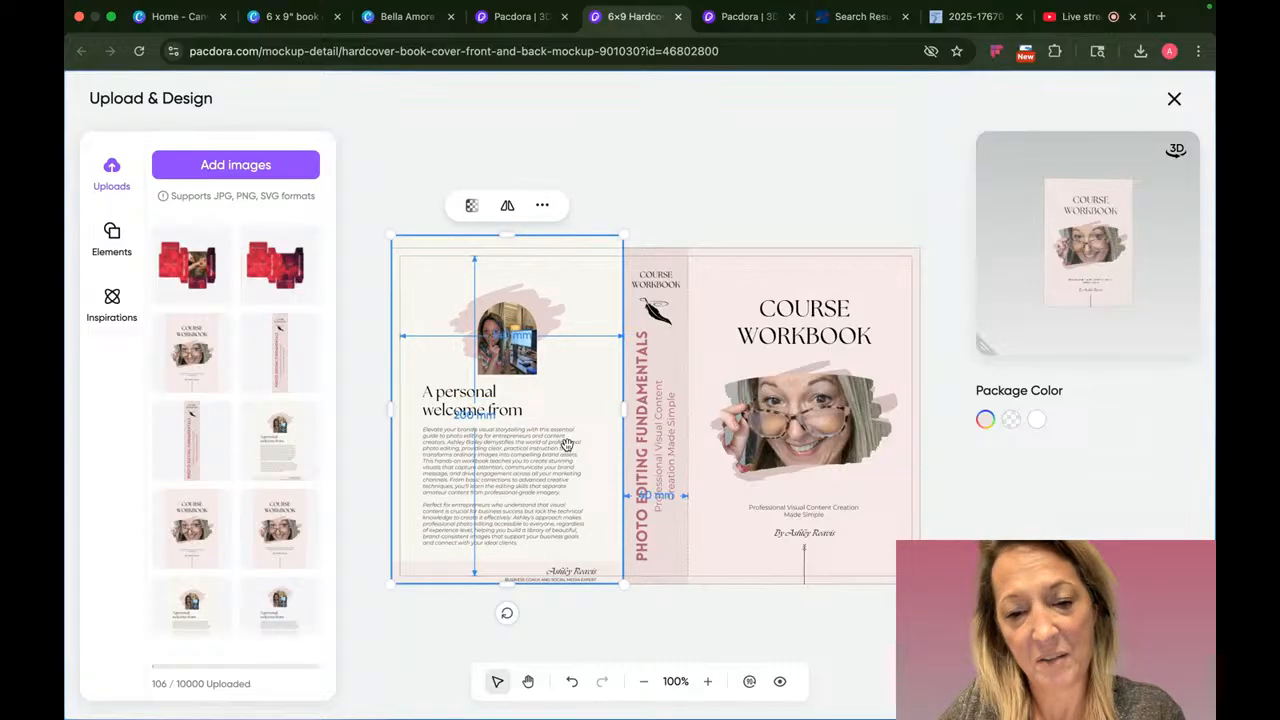
{"action": "left_click_drag", "start_coordinate": [549, 463], "coordinate": [549, 453]}
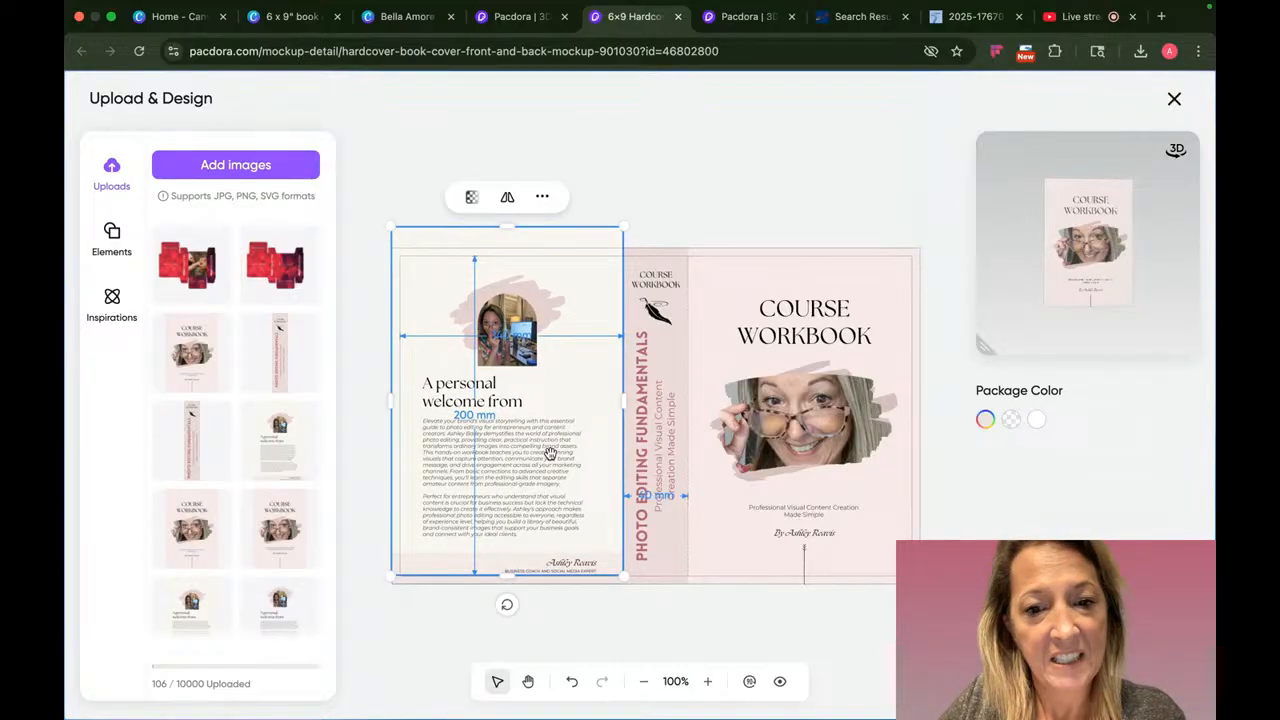
- Try the recommended package colors #e7d3d3, #f4e9e9 and #a27172 on the book cover
{"action": "left_click", "coordinate": [879, 334]}
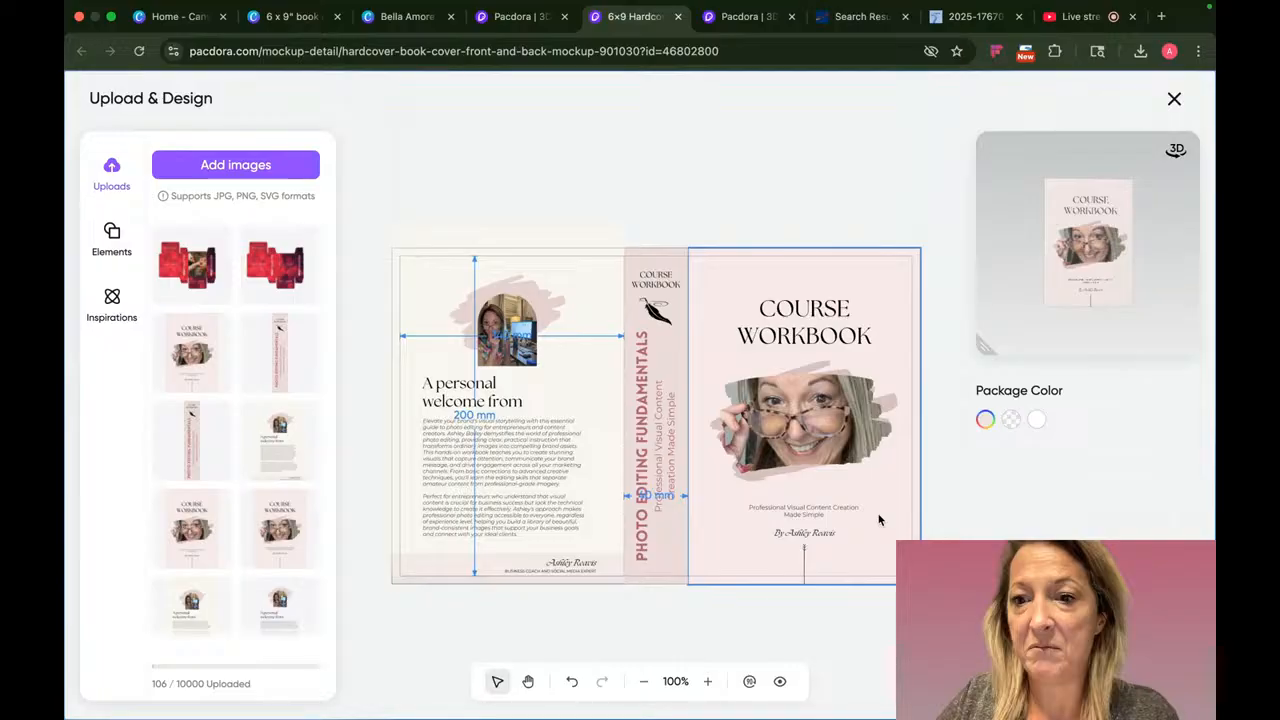
{"action": "left_click", "coordinate": [986, 421]}
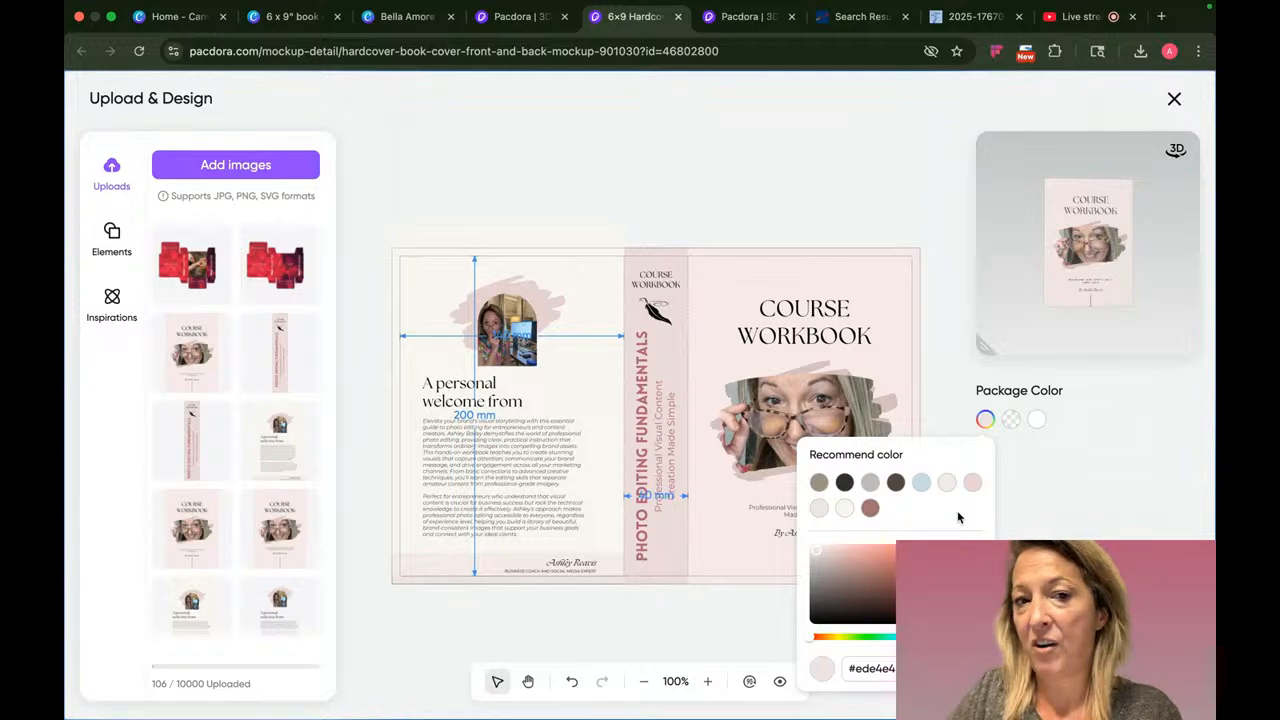
{"action": "left_click", "coordinate": [972, 484]}
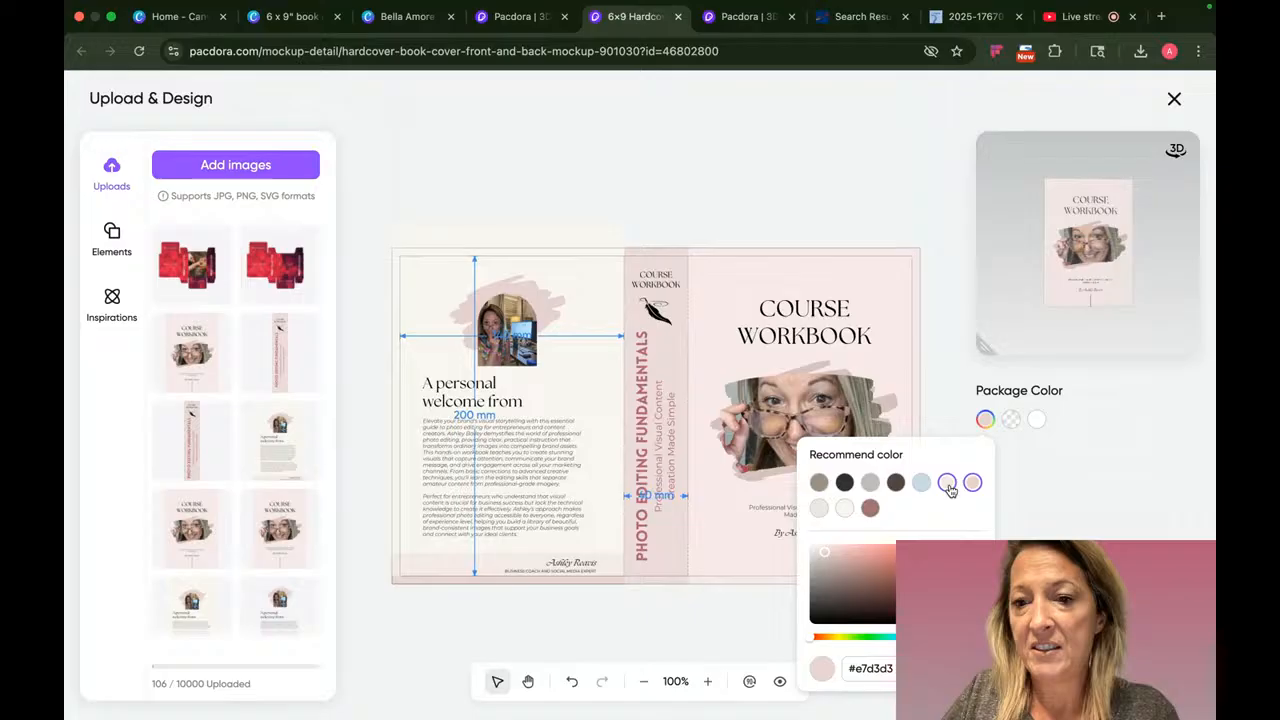
{"action": "left_click", "coordinate": [947, 484]}
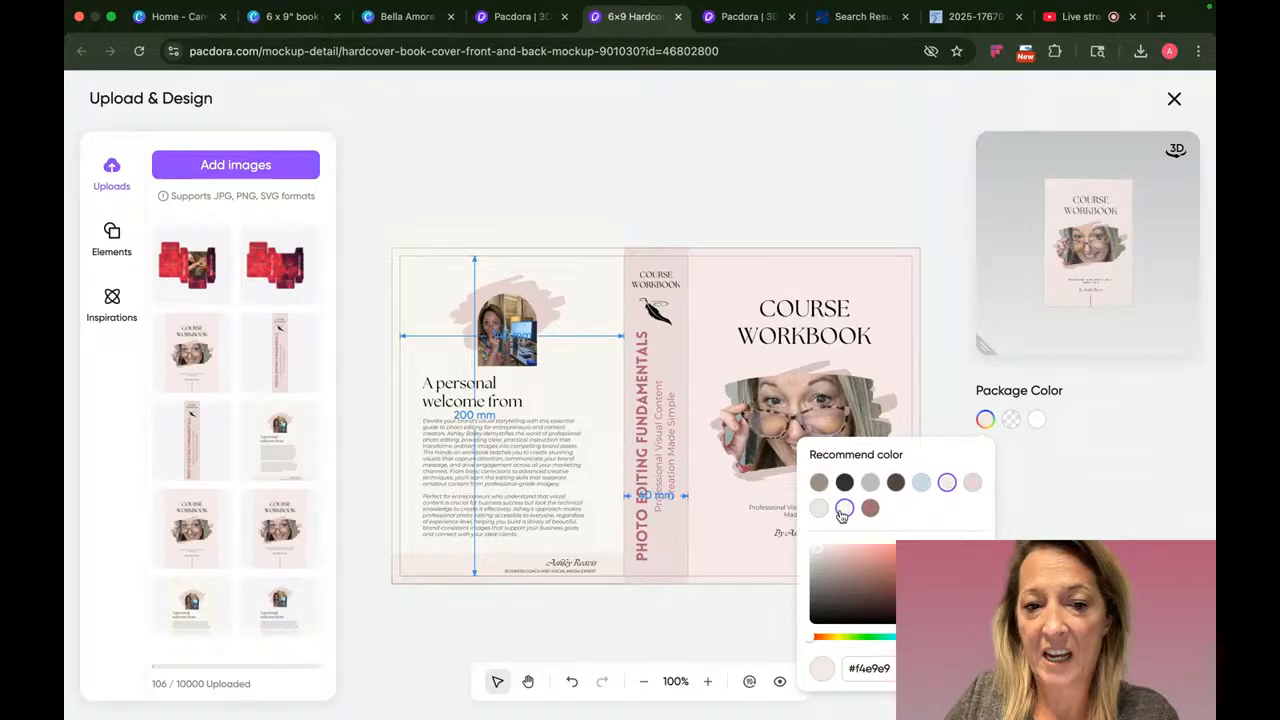
{"action": "left_click", "coordinate": [870, 508]}
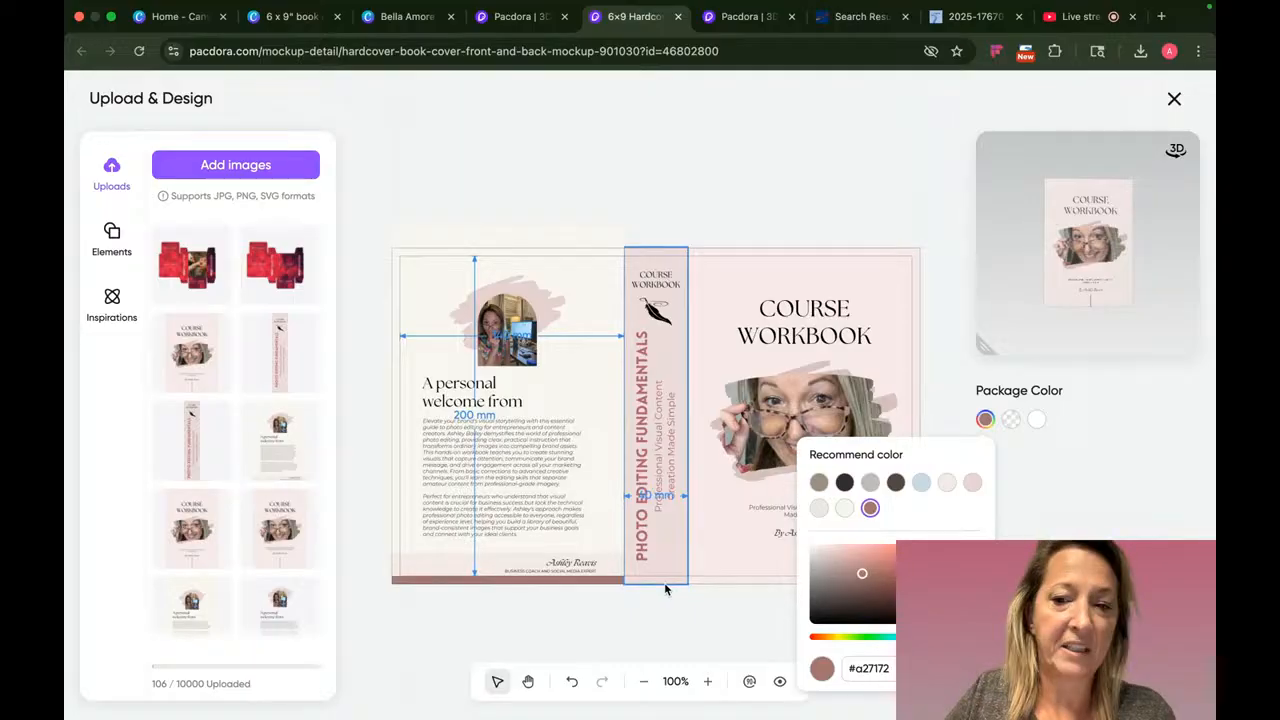
- Move the back cover image upward to expose the package color behind it, and undo the move
{"action": "left_click", "coordinate": [508, 468]}
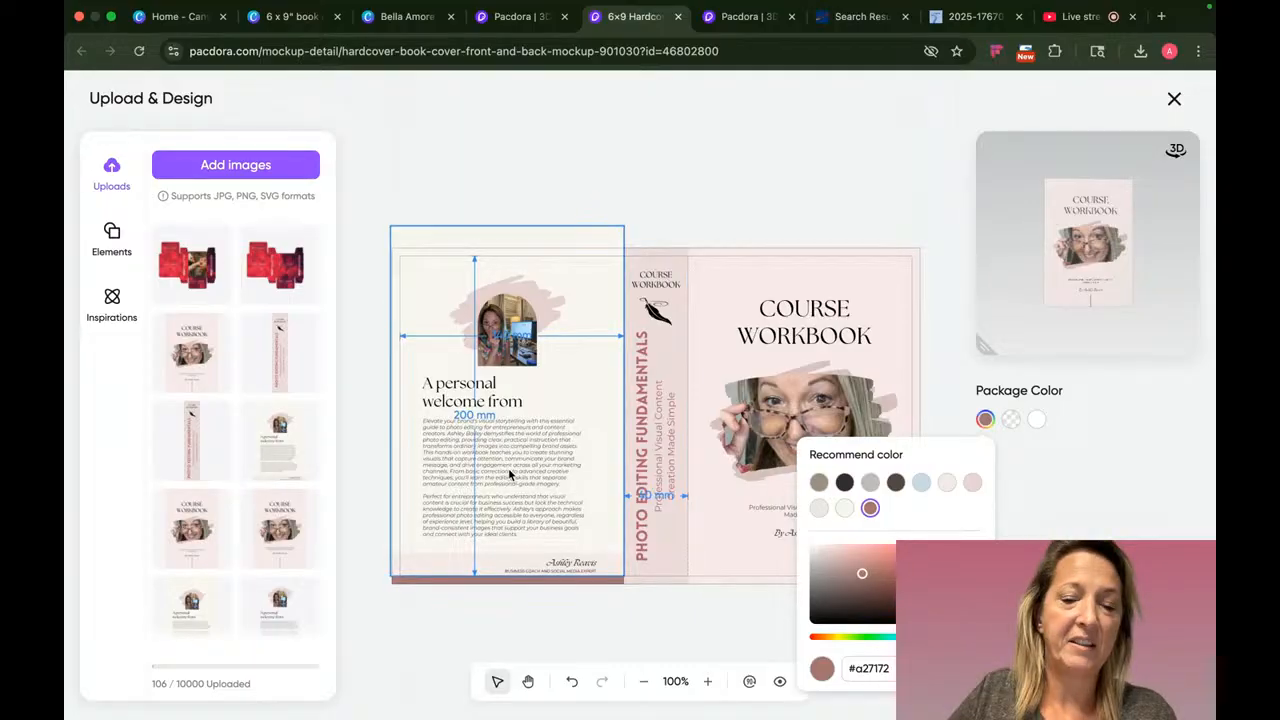
{"action": "left_click_drag", "start_coordinate": [508, 468], "coordinate": [512, 333]}
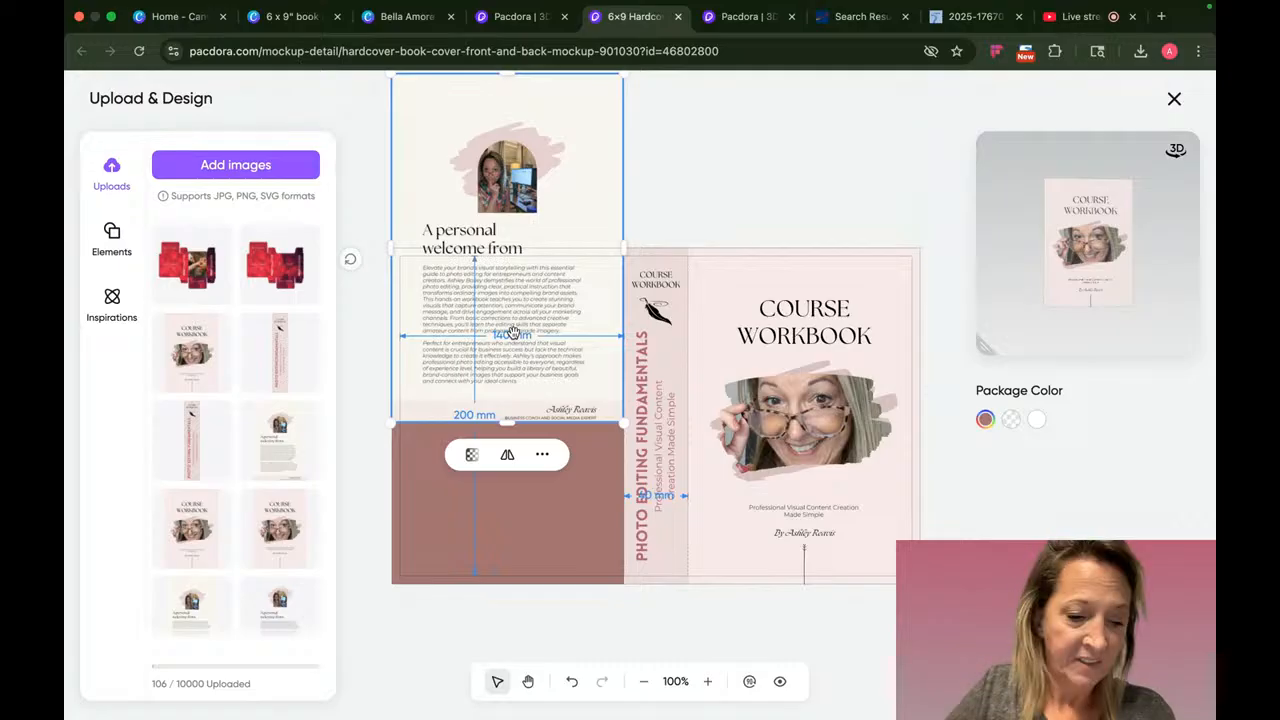
{"action": "key", "text": "super+z"}
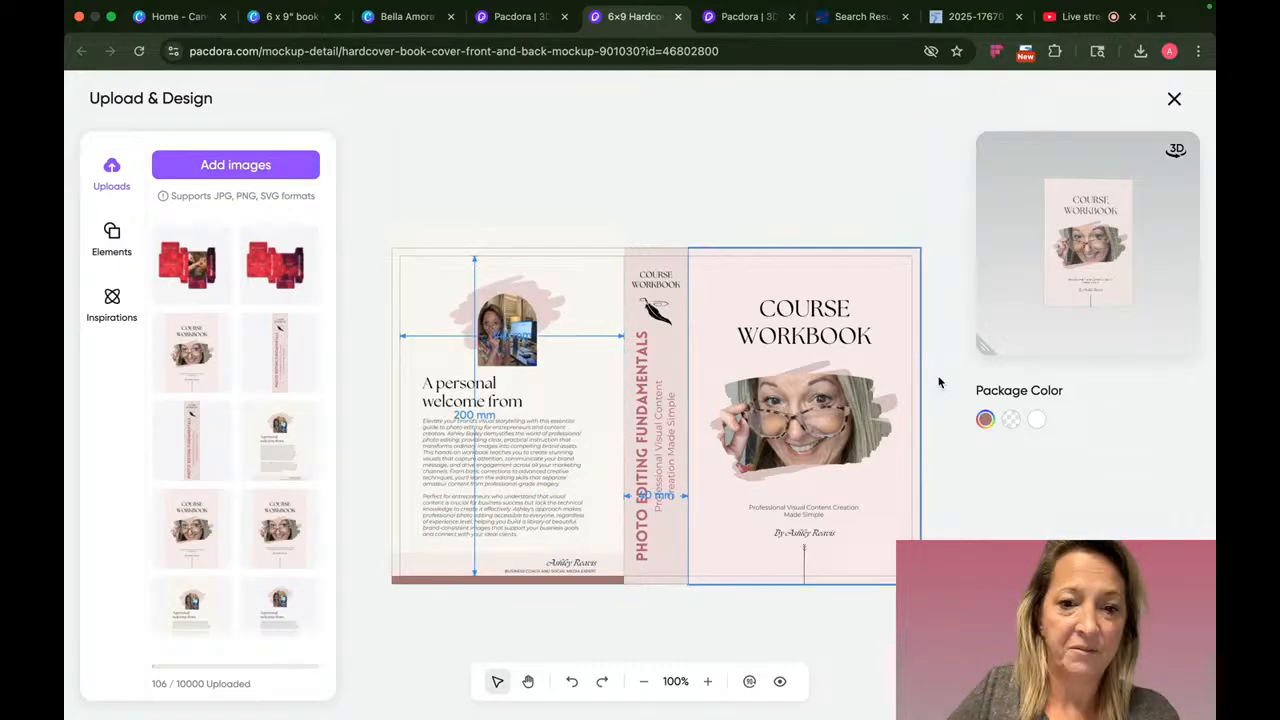
- Set the package color to the recommended light pink #e9dada
{"action": "left_click", "coordinate": [985, 419]}
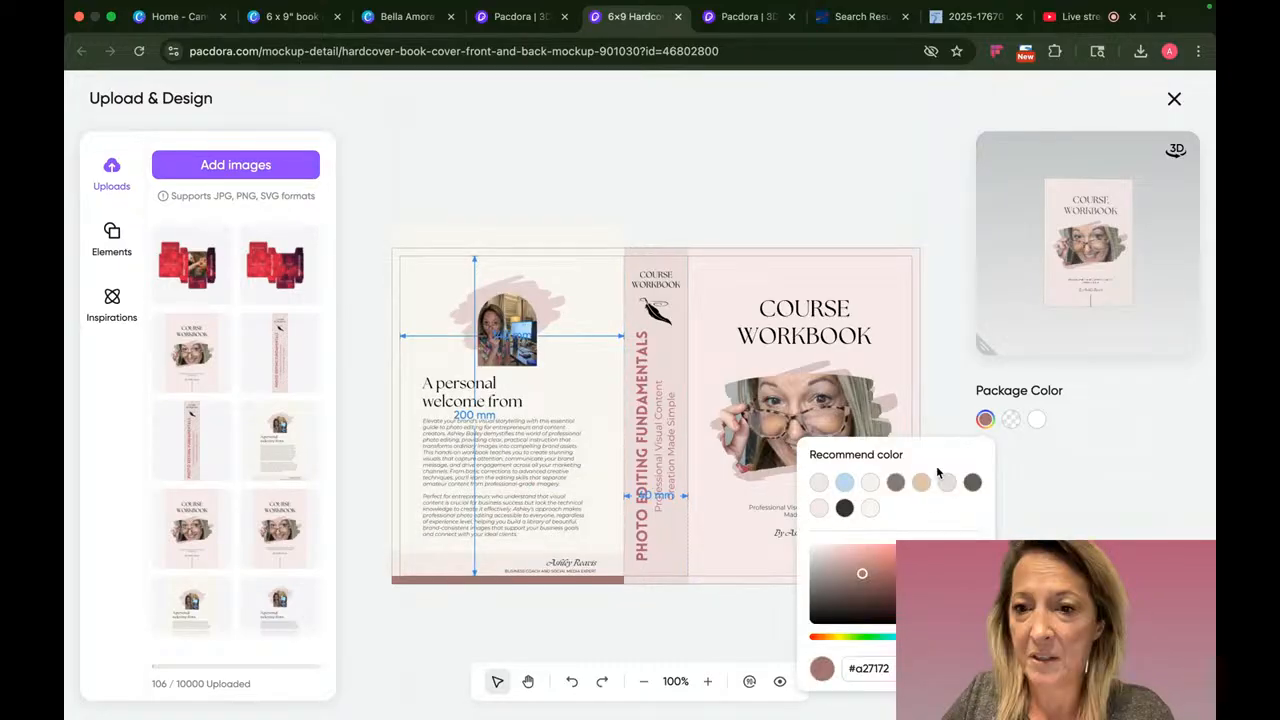
{"action": "left_click", "coordinate": [945, 482]}
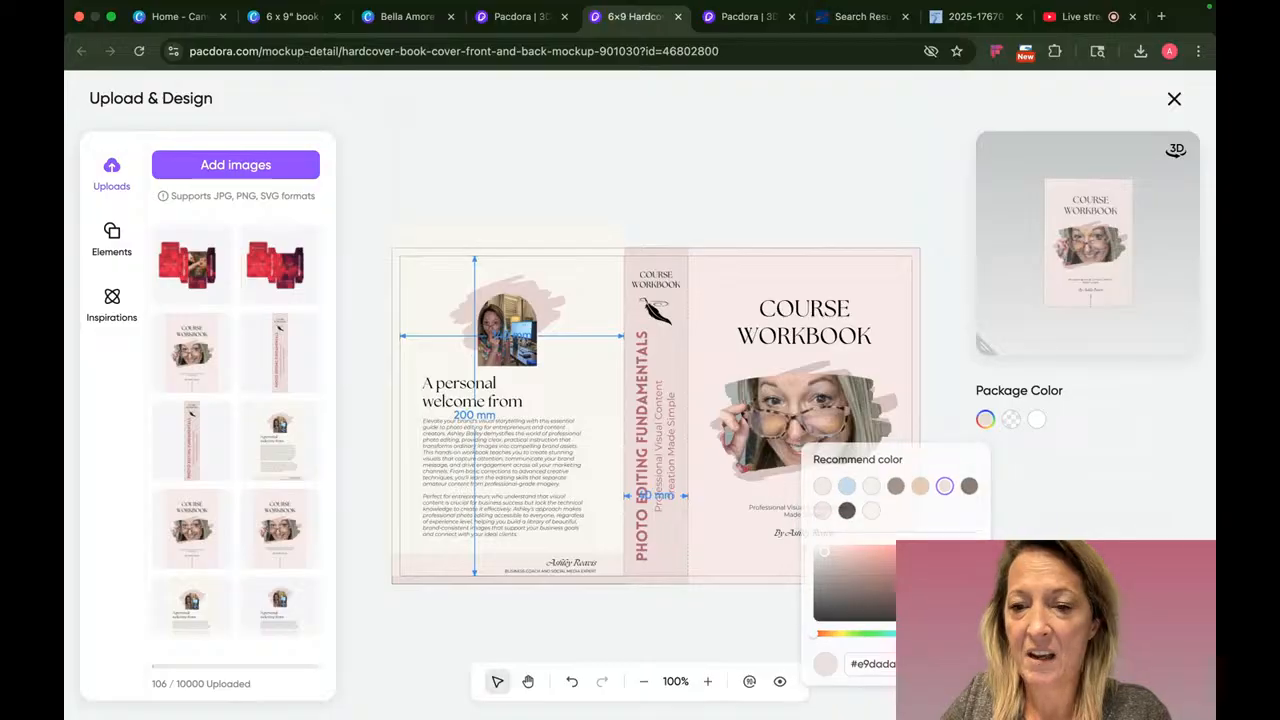
{"action": "key", "text": "Escape"}
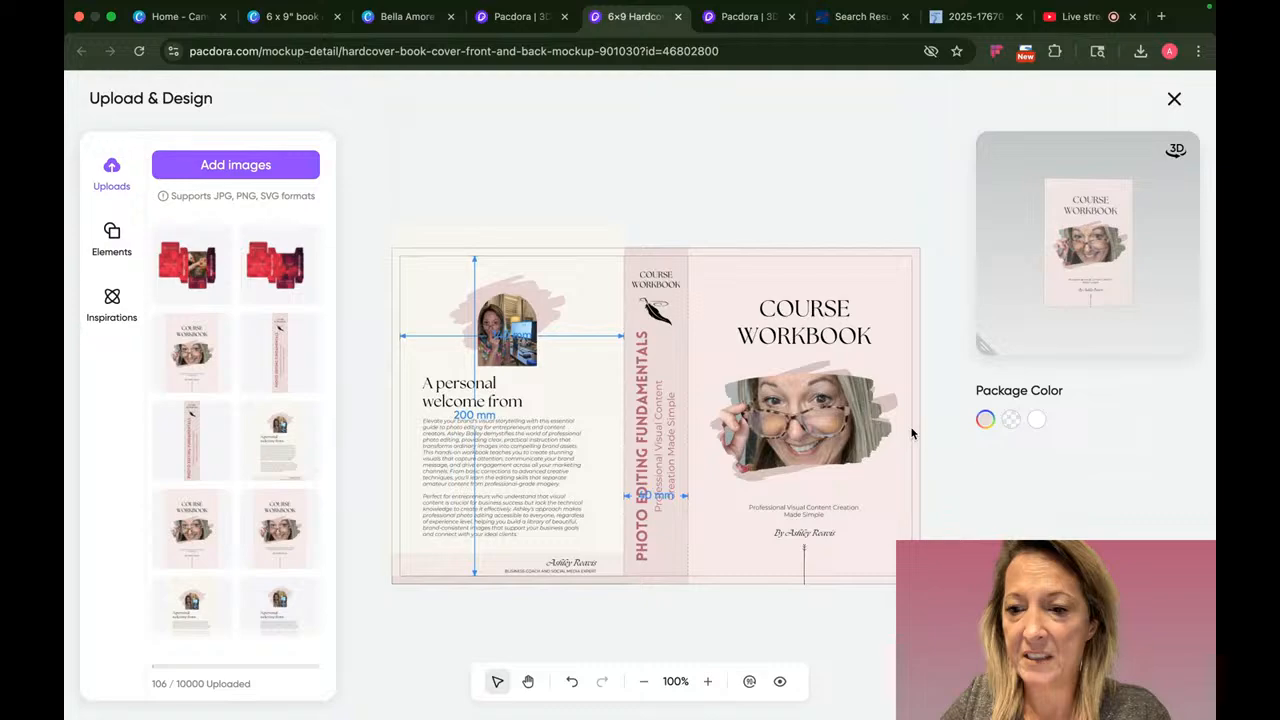
- Return to the full mockup view and rotate the 3D book to inspect its back cover and spine
{"action": "left_click", "coordinate": [1075, 263]}
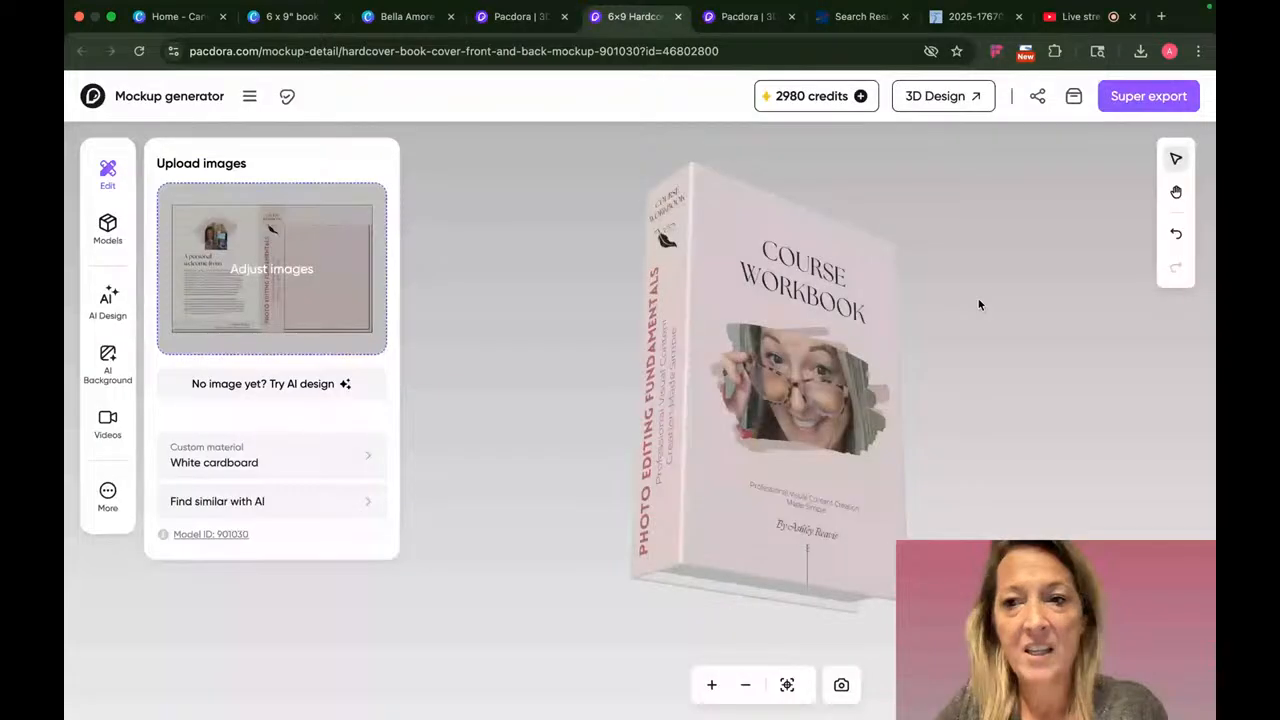
{"action": "left_click_drag", "start_coordinate": [979, 305], "coordinate": [887, 390]}
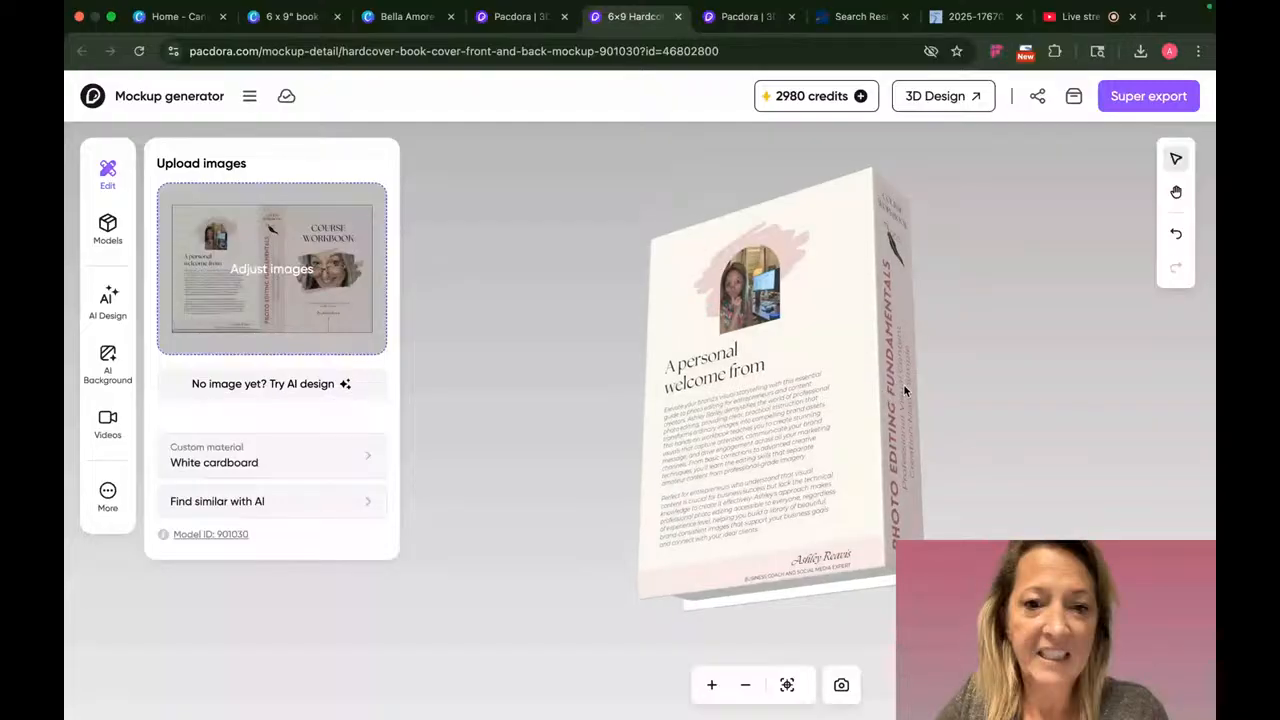
- Shift the back cover image slightly upward on the cover layout, and rotate the 3D book to show its spine and front
{"action": "left_click", "coordinate": [820, 543]}
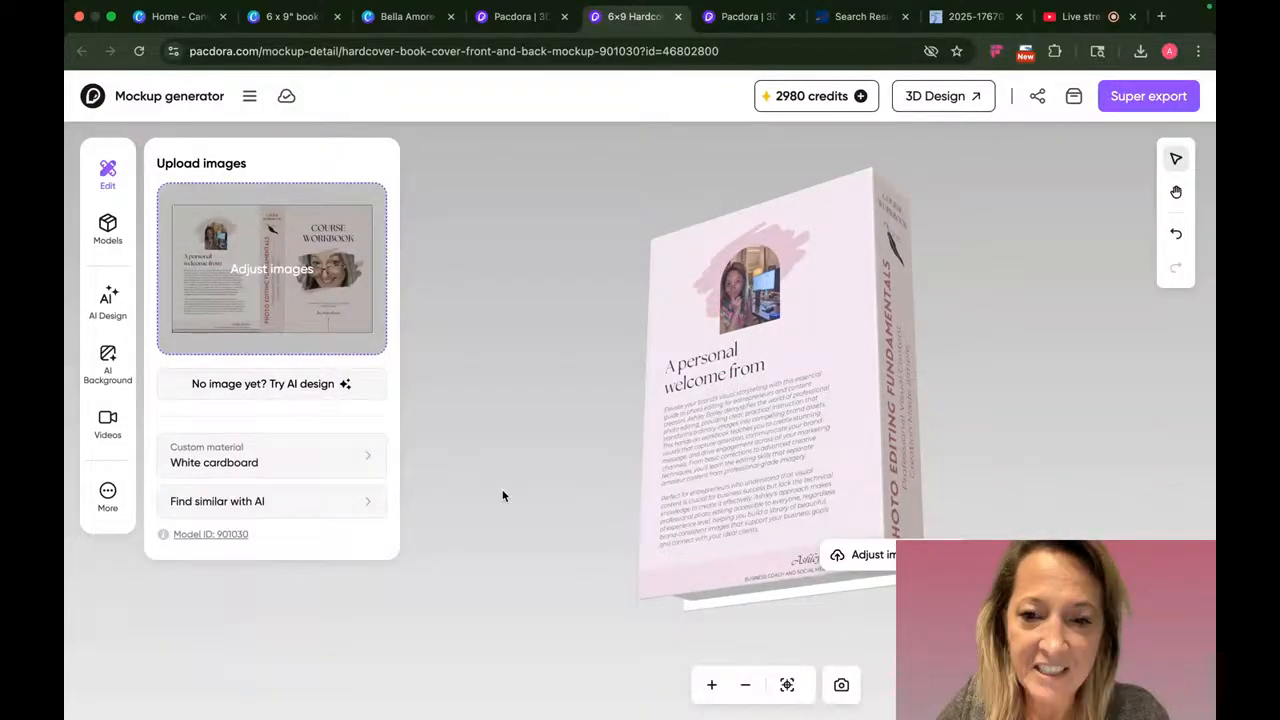
{"action": "left_click", "coordinate": [334, 334]}
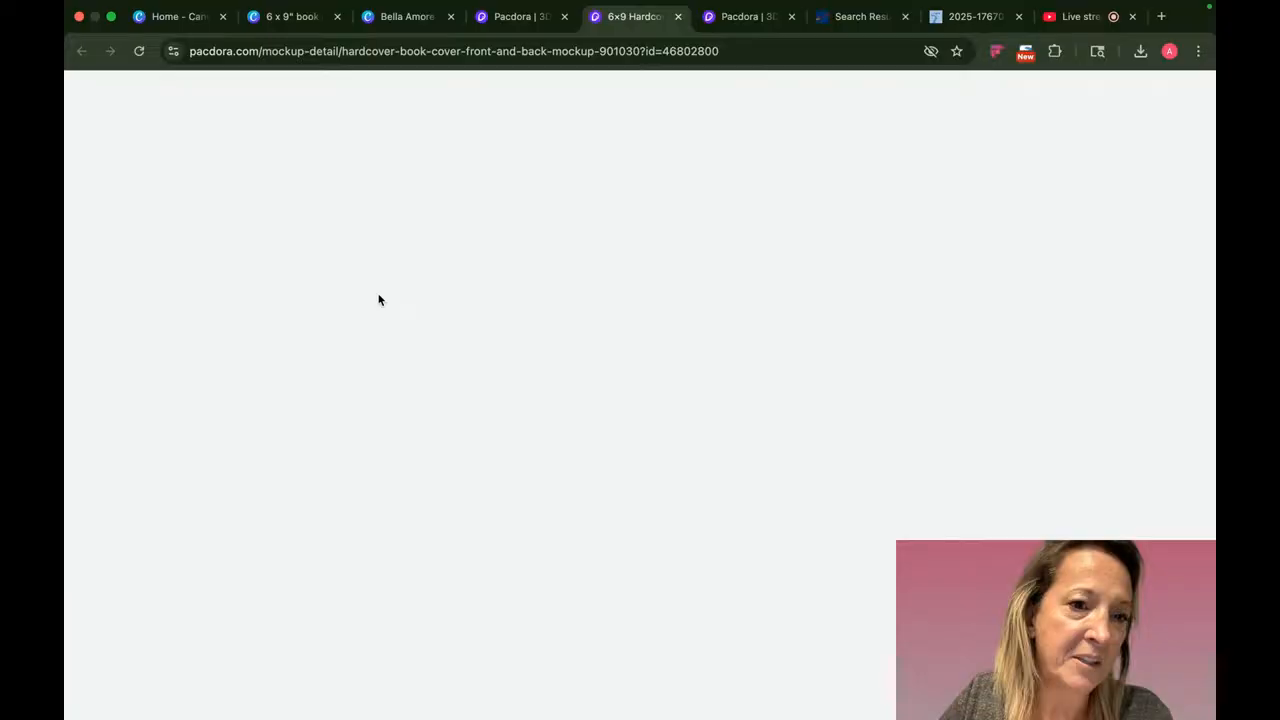
{"action": "left_click_drag", "start_coordinate": [569, 456], "coordinate": [560, 452]}
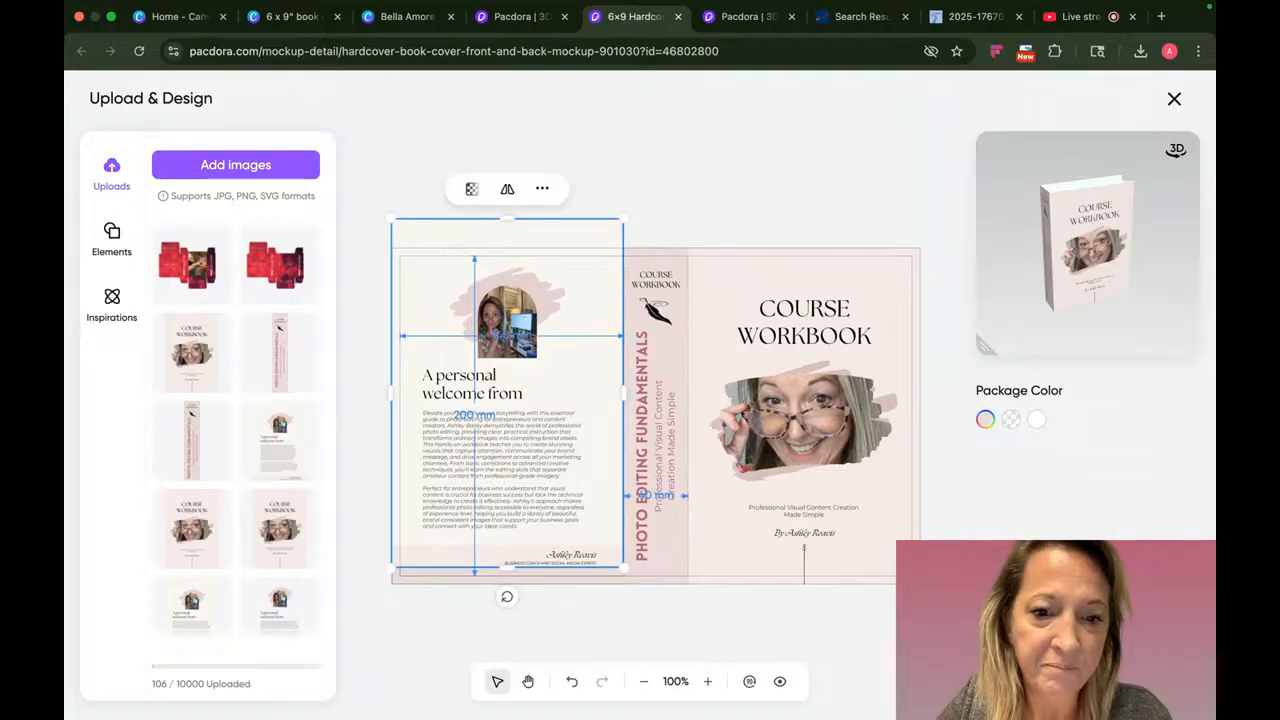
{"action": "left_click", "coordinate": [1174, 99]}
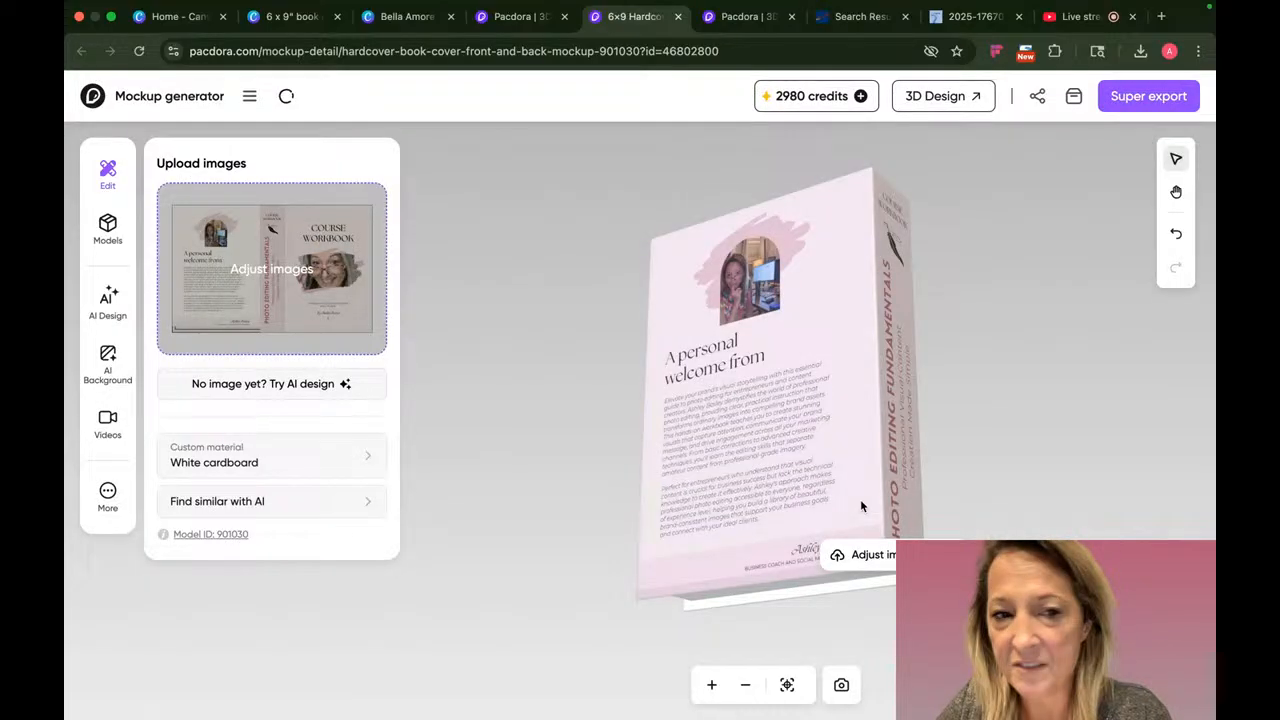
{"action": "left_click_drag", "start_coordinate": [860, 499], "coordinate": [700, 508]}
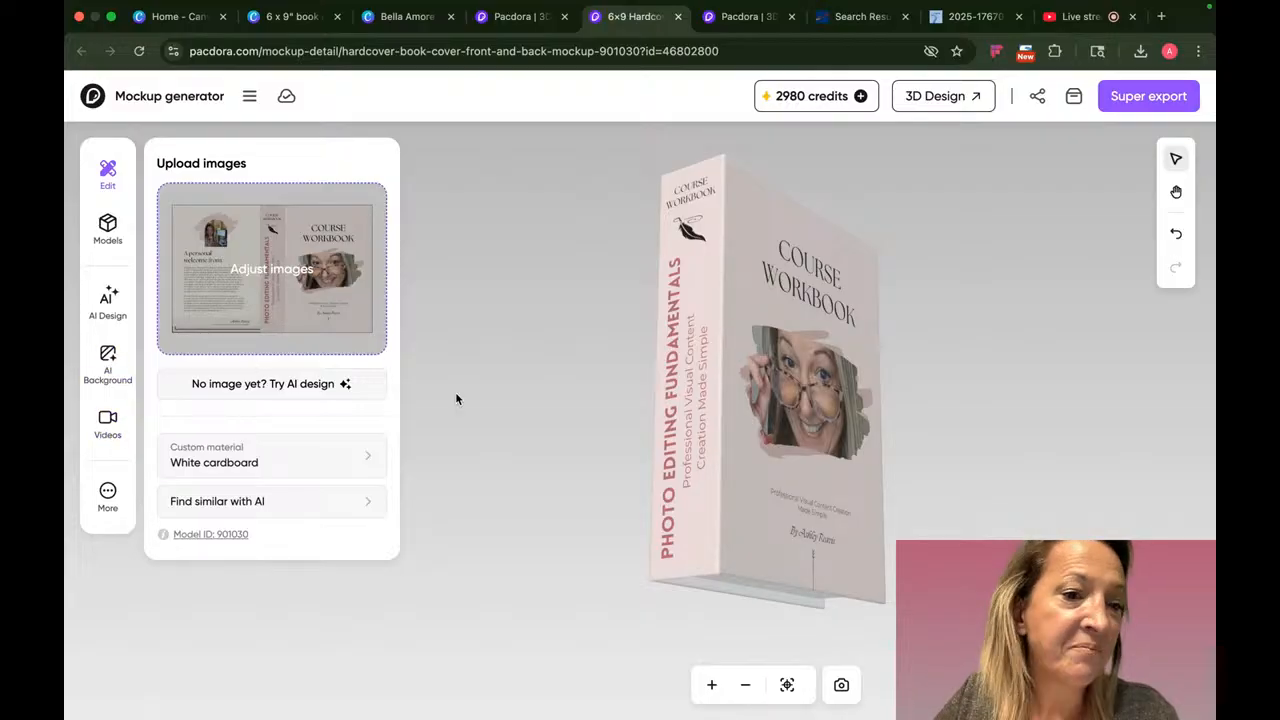
- Set the mockup background to the image Sandblasted wallN_WO-TEXT.jpg from the 3D Mockup Backgrounds folder
{"action": "left_click", "coordinate": [109, 362]}
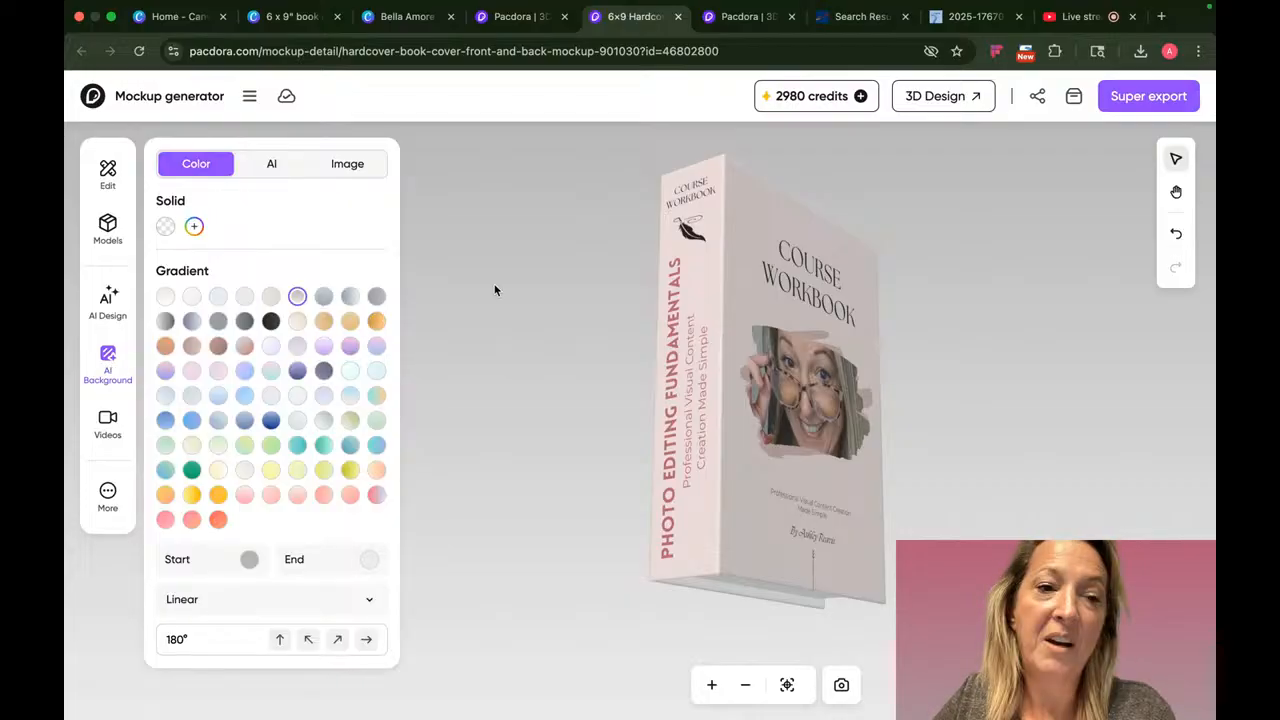
{"action": "left_click", "coordinate": [244, 346]}
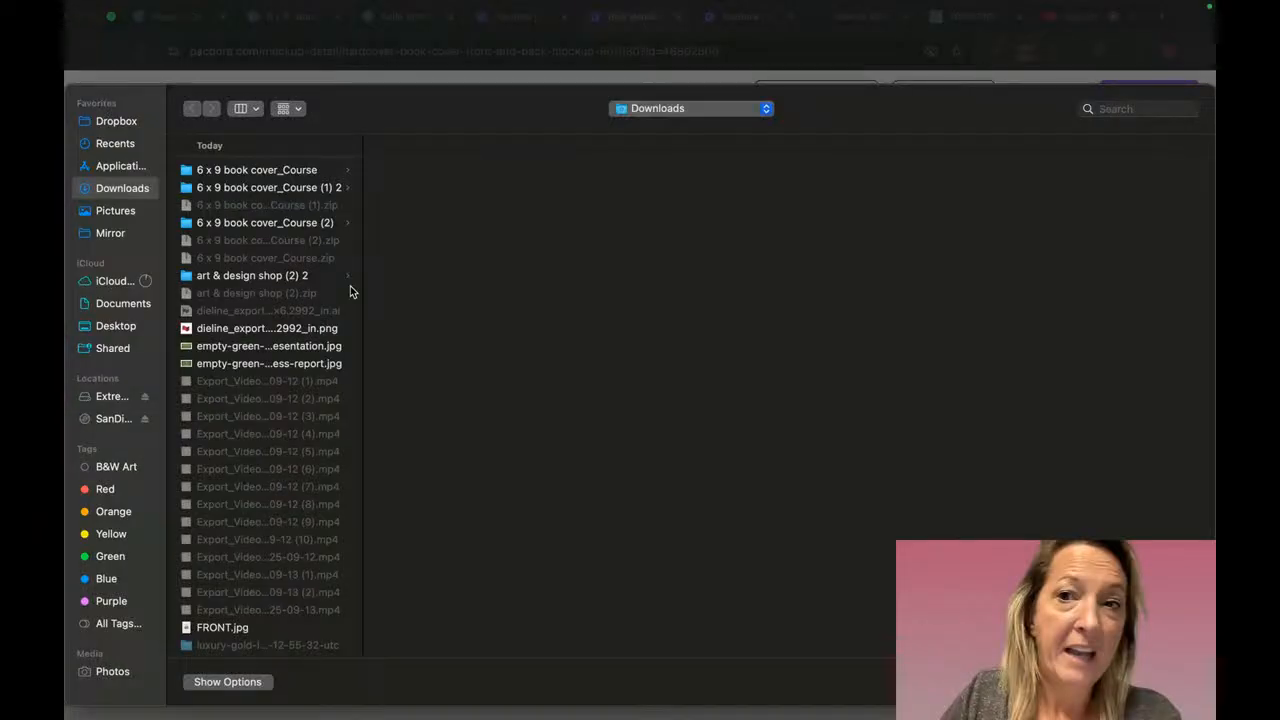
{"action": "left_click", "coordinate": [112, 397]}
{"action": "left_click", "coordinate": [265, 171]}
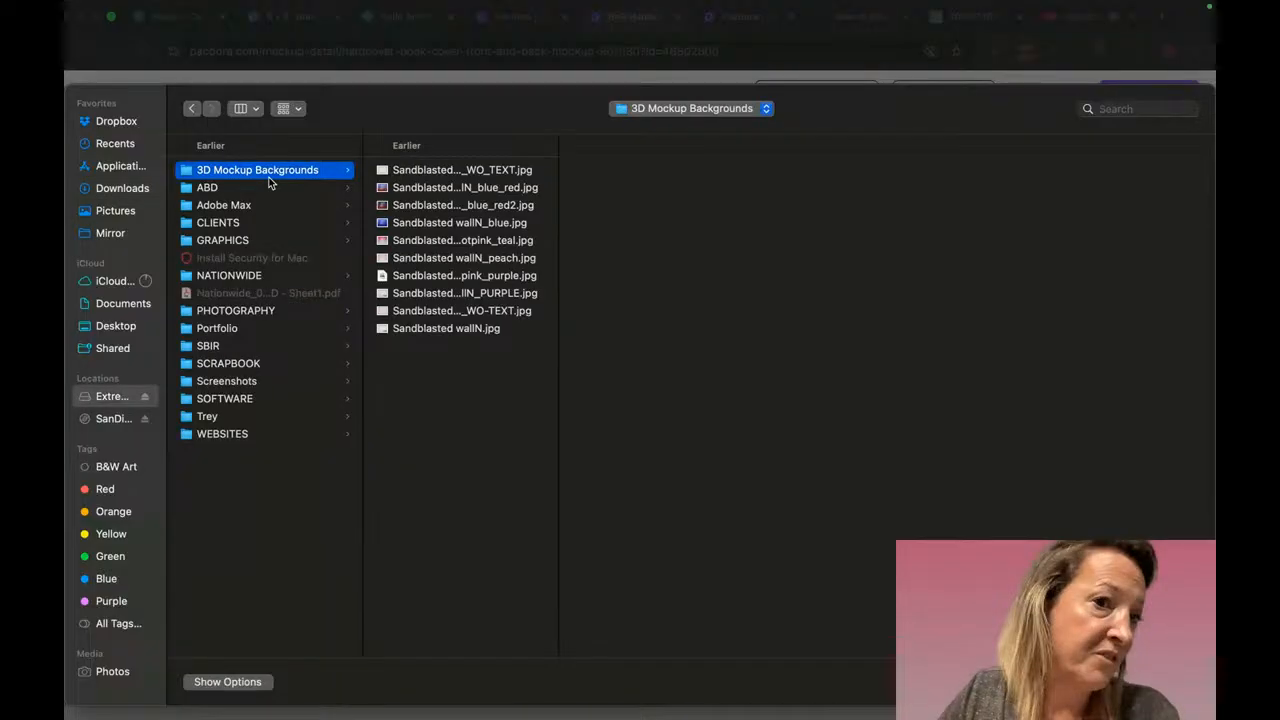
{"action": "left_click", "coordinate": [487, 295]}
{"action": "left_click", "coordinate": [484, 312]}
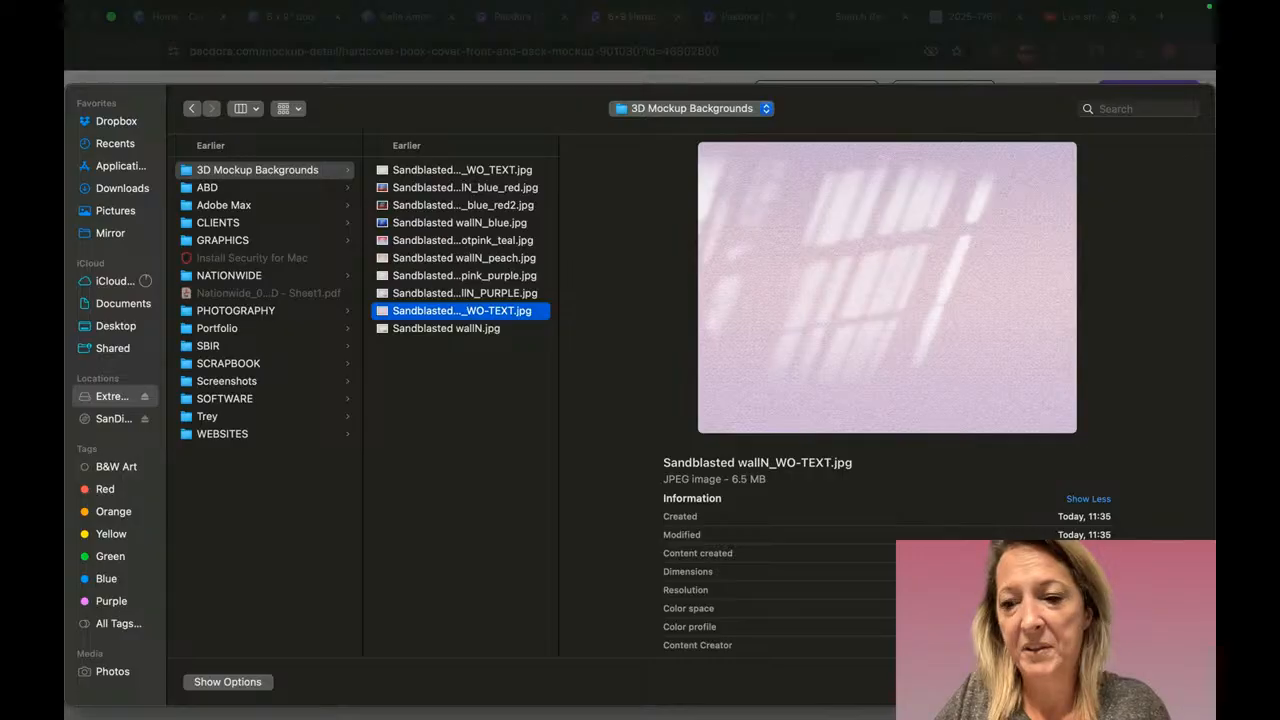
{"action": "key", "text": "Return"}
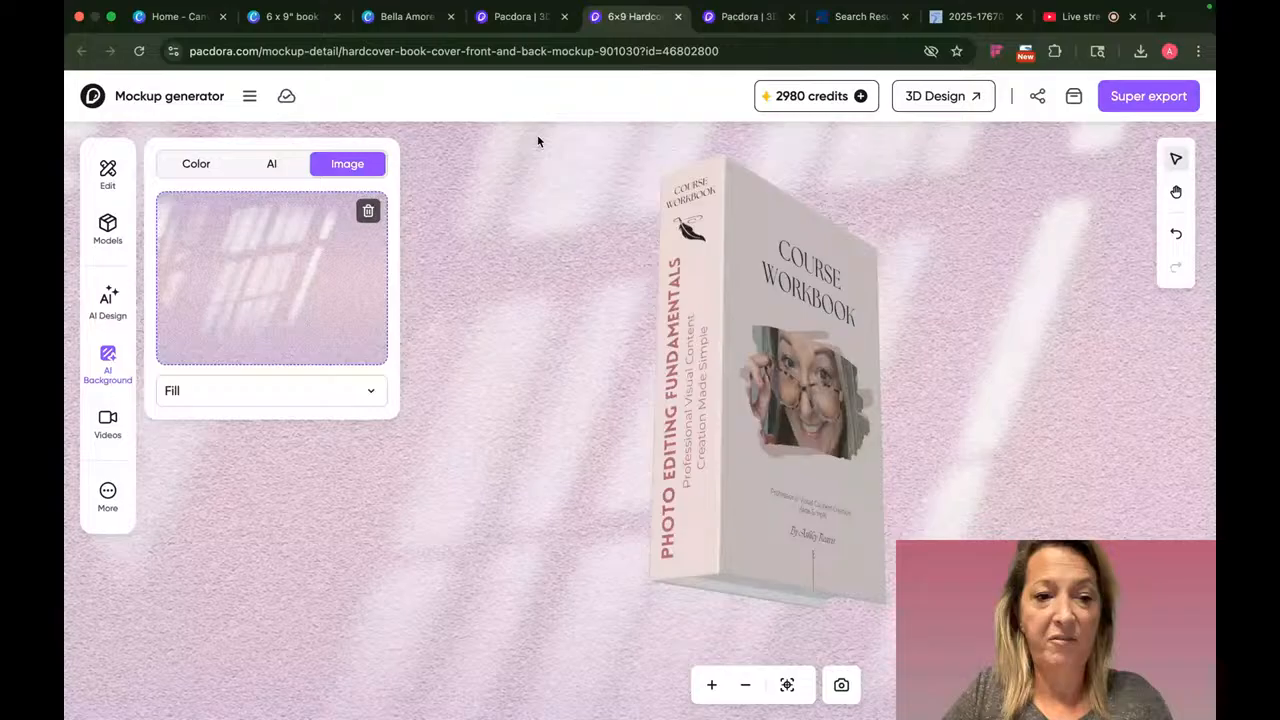
- Open the mockup export options and choose JPG instead of PNG as the format
{"action": "left_click", "coordinate": [1148, 96]}
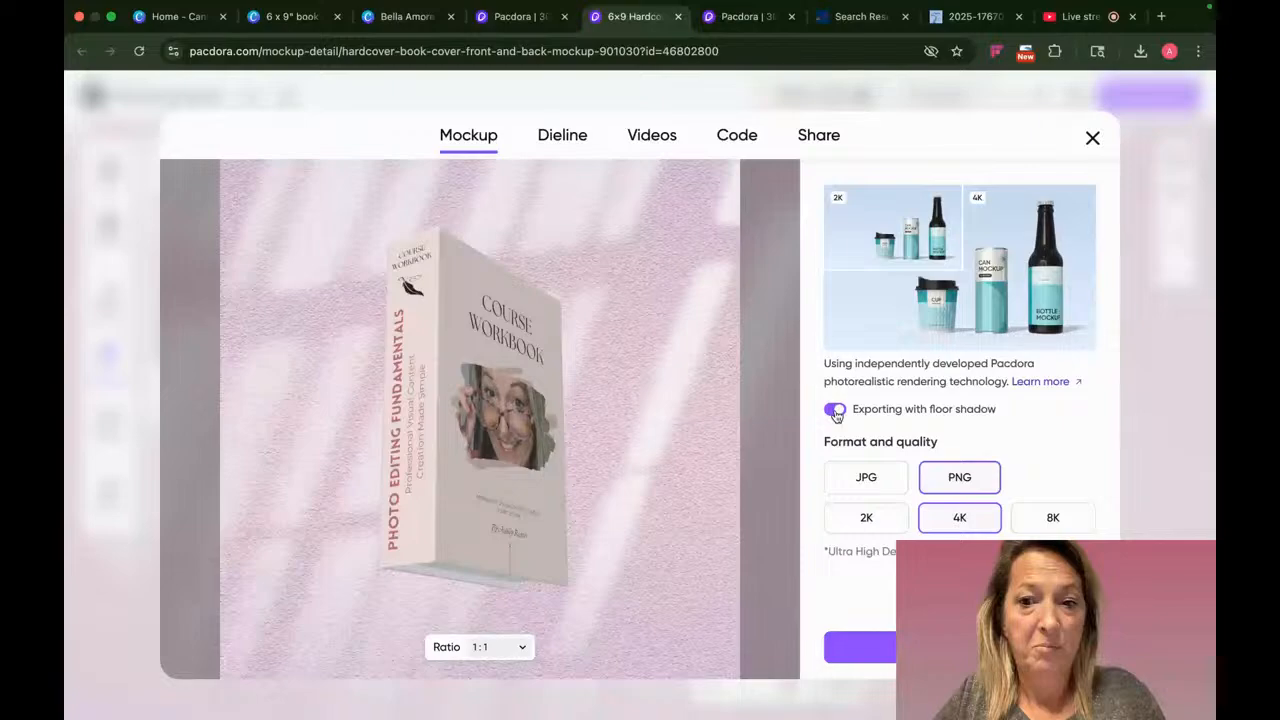
{"action": "left_click", "coordinate": [878, 488]}
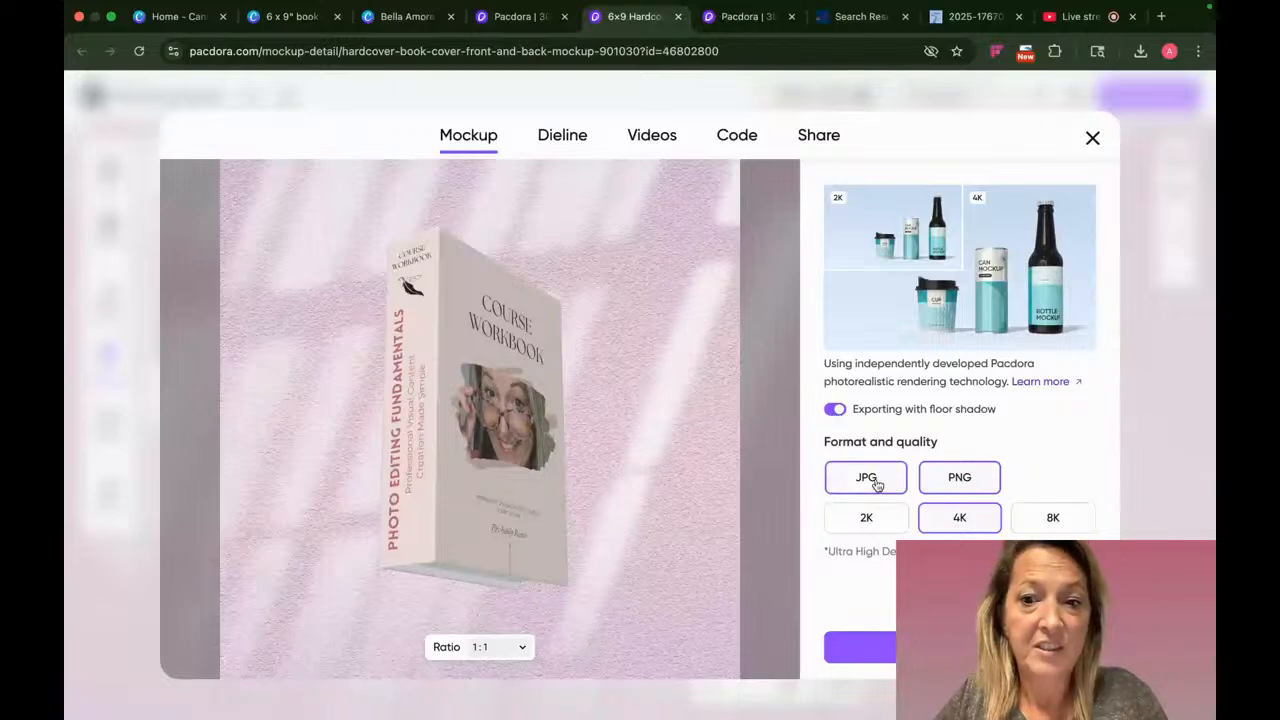
{"action": "left_click", "coordinate": [950, 490]}
{"action": "left_click", "coordinate": [868, 484]}
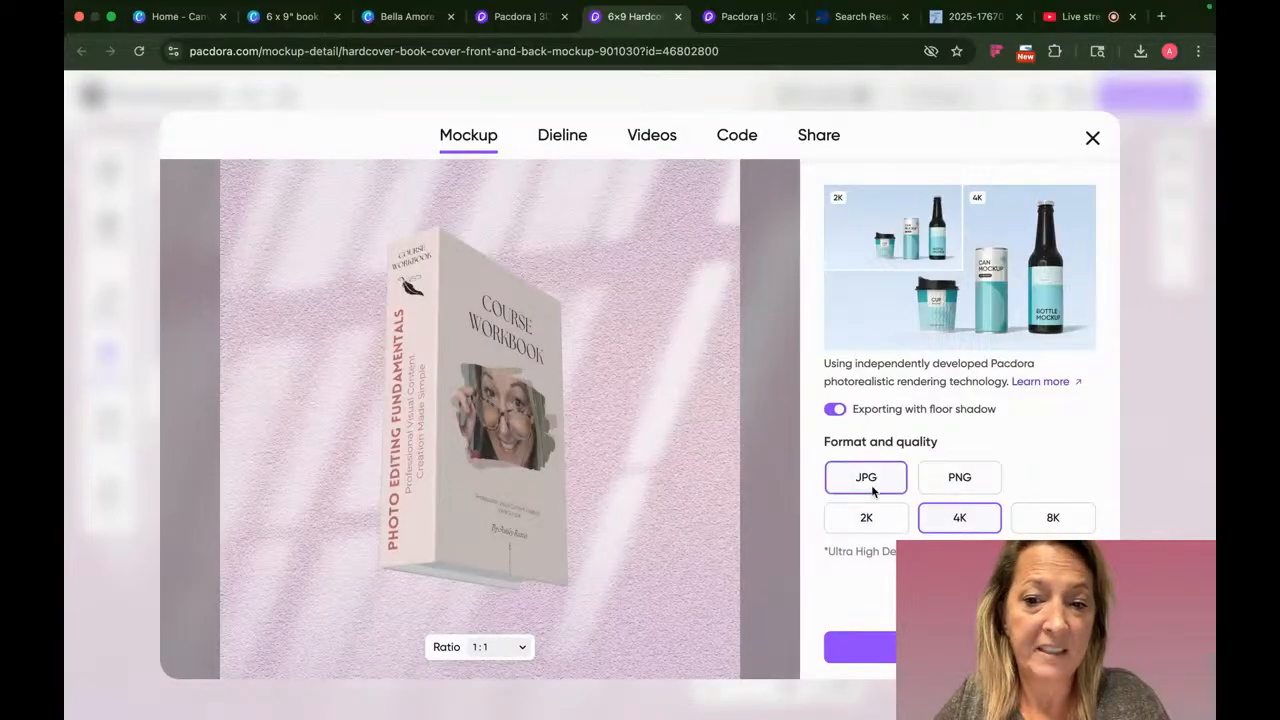
- Try a 9:16 export ratio, turn the book slightly in the preview, and close the export options
{"action": "left_click", "coordinate": [503, 652]}
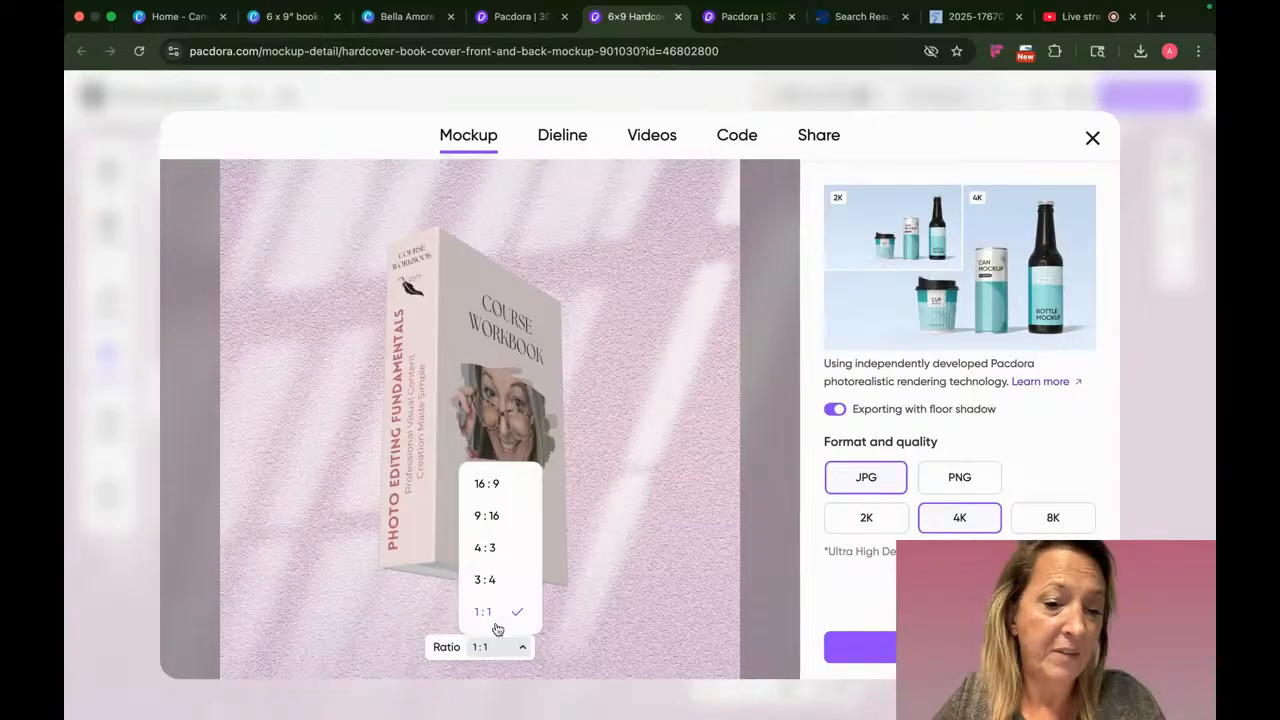
{"action": "left_click", "coordinate": [505, 520]}
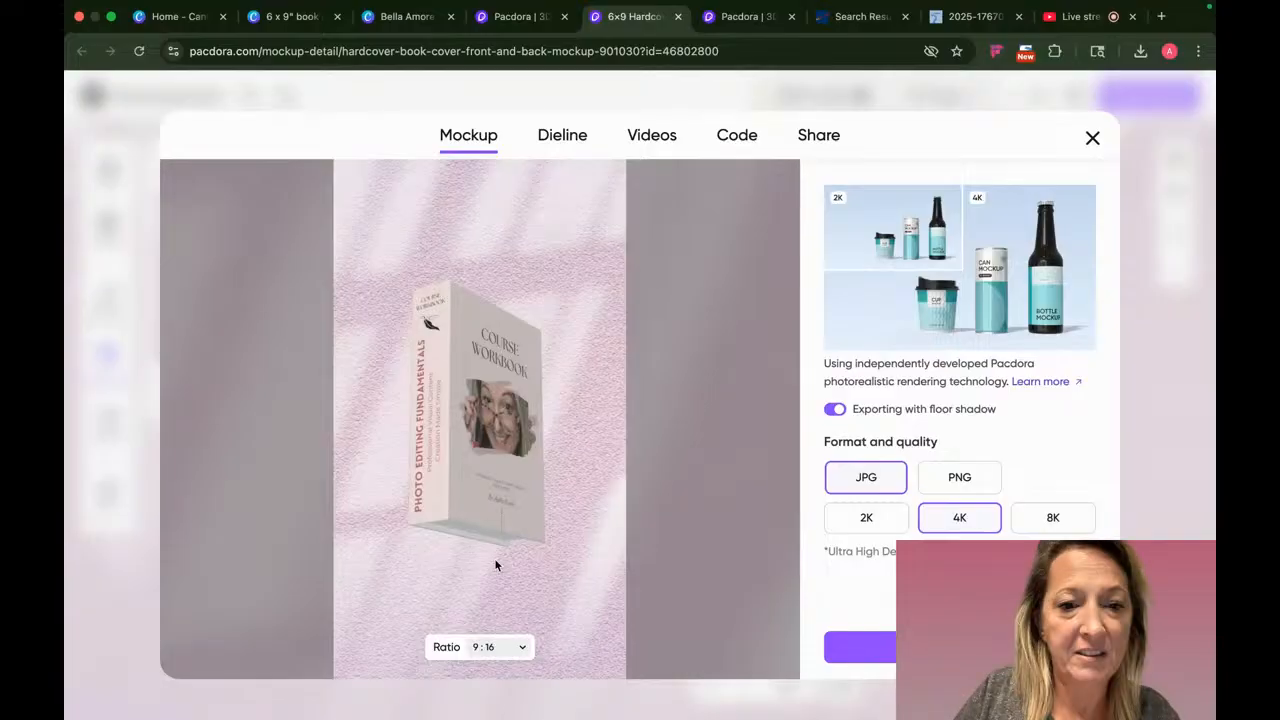
{"action": "left_click_drag", "start_coordinate": [495, 565], "coordinate": [495, 519]}
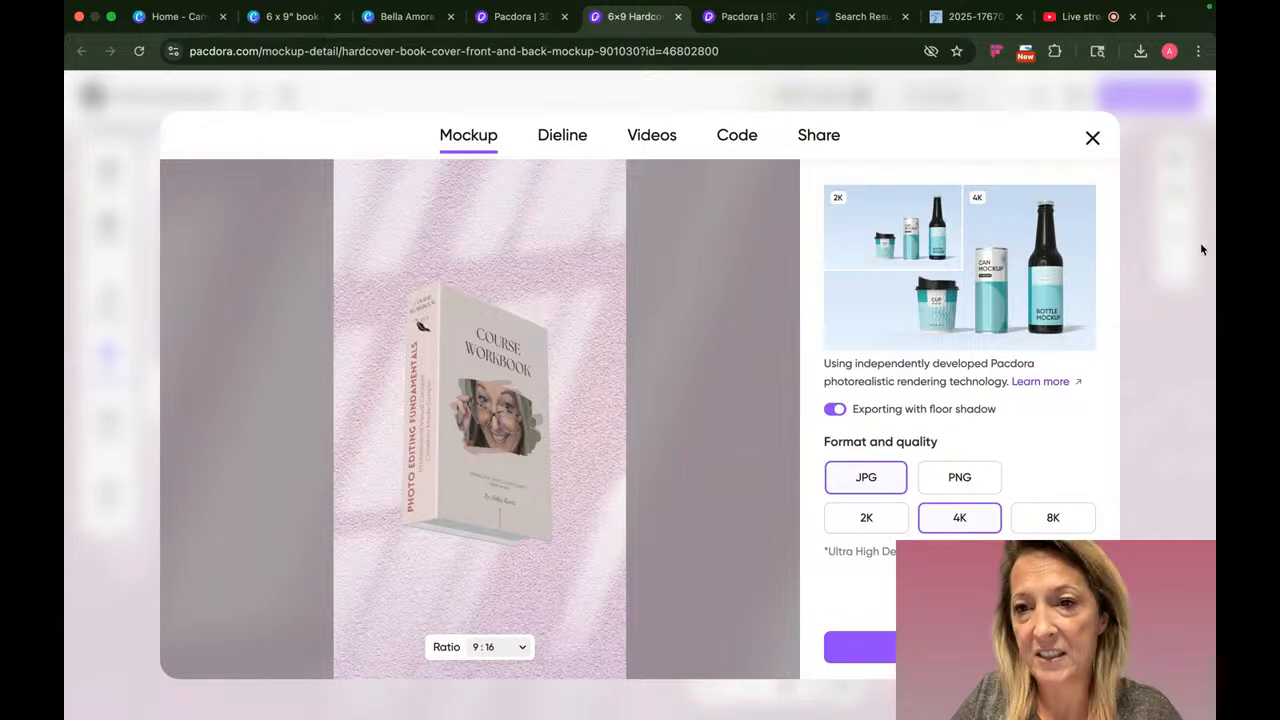
{"action": "left_click", "coordinate": [1093, 137]}
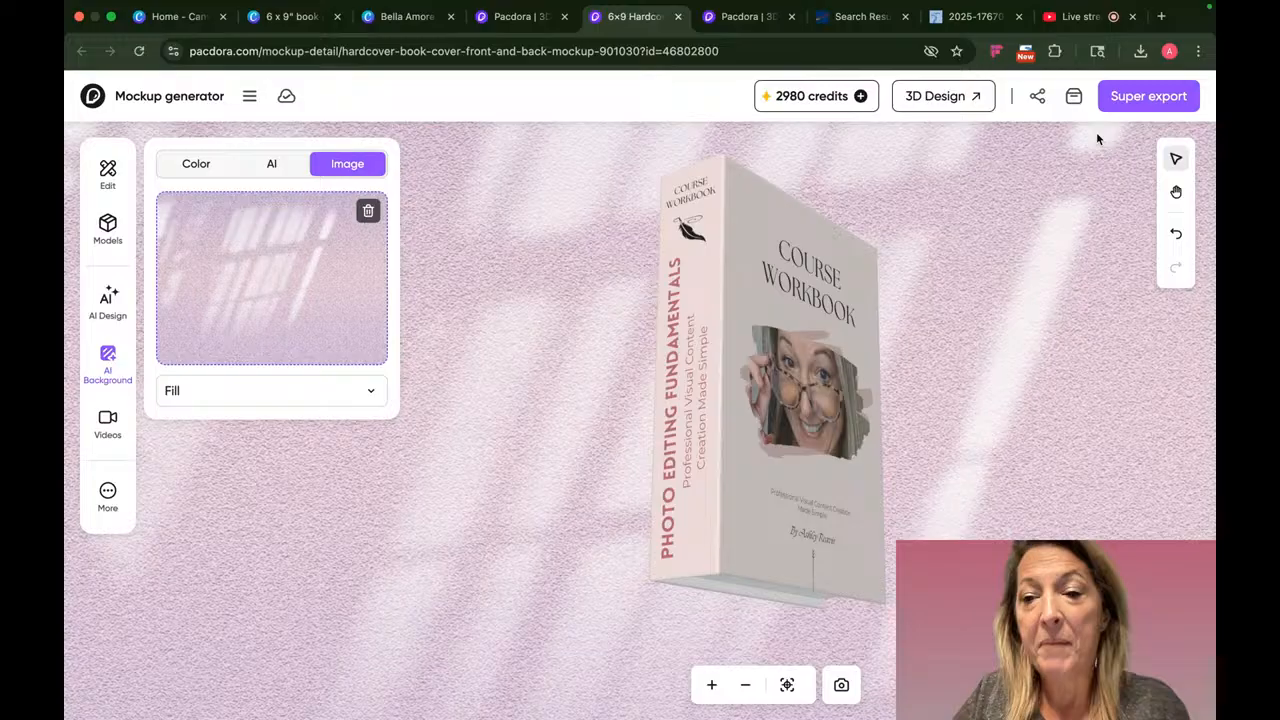
- Browse the basic video animations, try the Emphasis animation's export options with a 4:3 ratio, and close them
{"action": "left_click", "coordinate": [109, 435]}
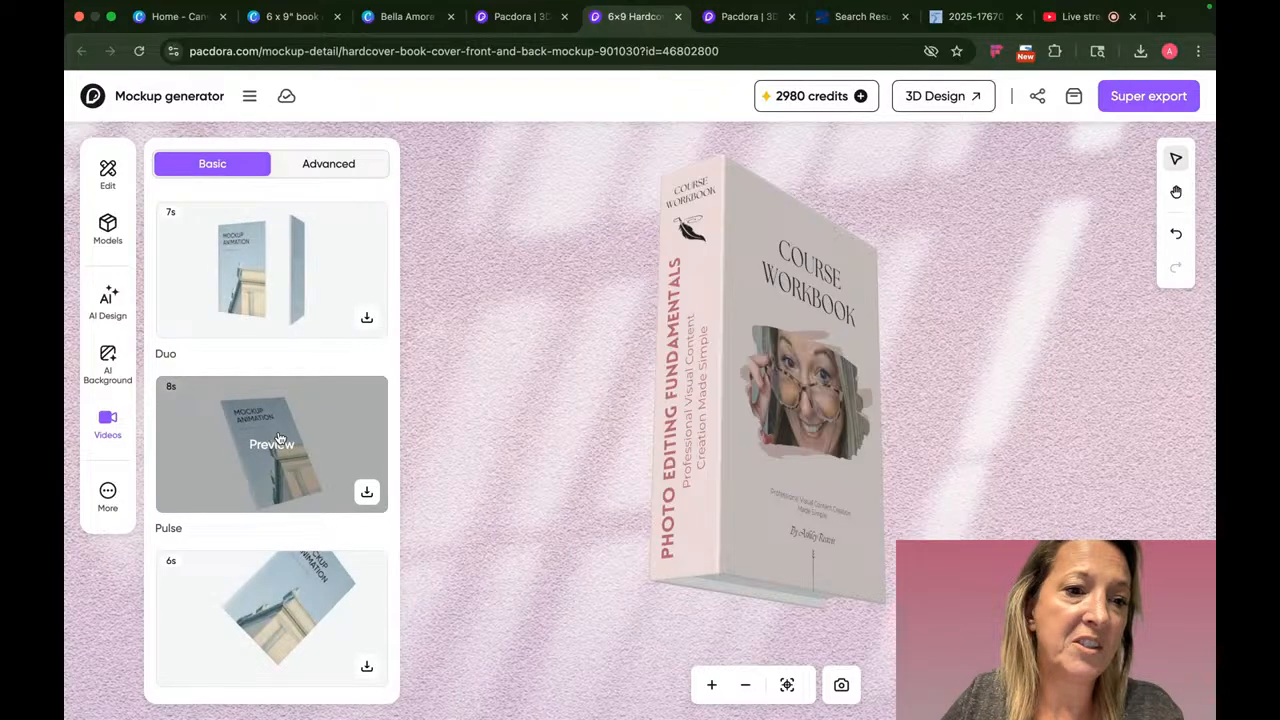
{"action": "scroll", "coordinate": [280, 554], "scroll_direction": "down", "scroll_amount": 1}
{"action": "scroll", "coordinate": [280, 554], "scroll_direction": "up", "scroll_amount": 1}
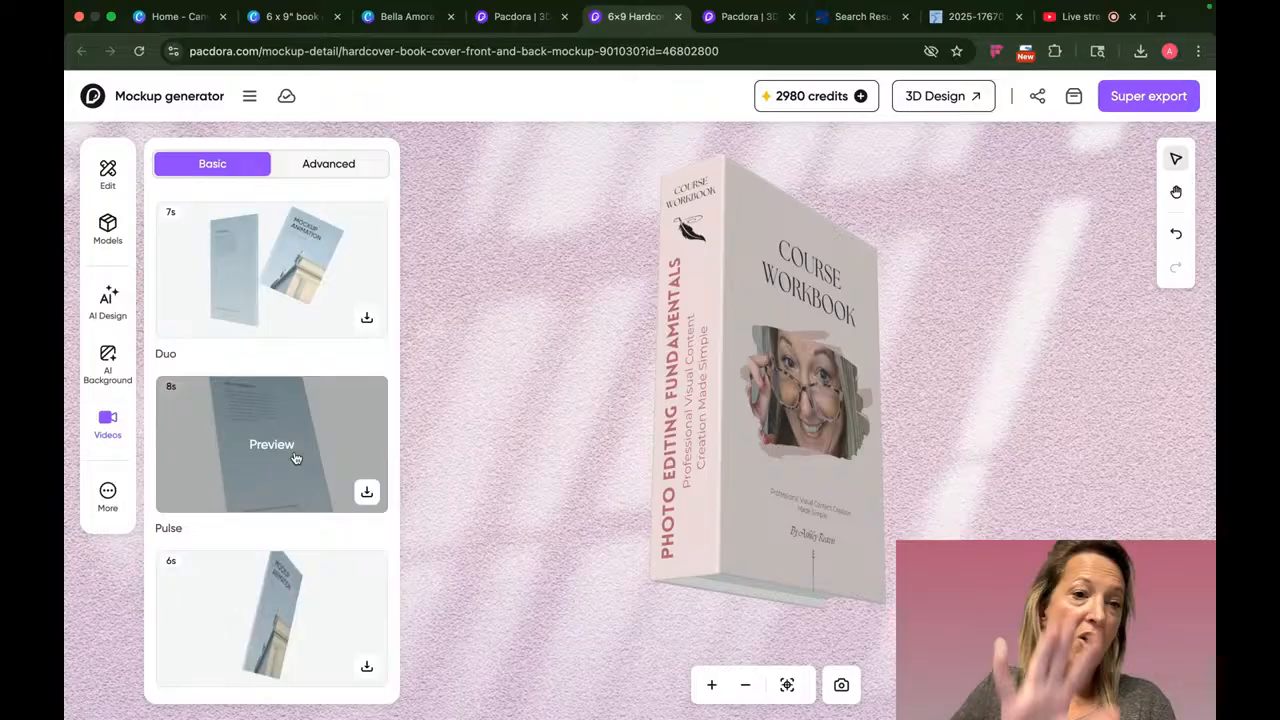
{"action": "scroll", "coordinate": [296, 458], "scroll_direction": "down", "scroll_amount": 3}
{"action": "scroll", "coordinate": [296, 458], "scroll_direction": "down", "scroll_amount": 5}
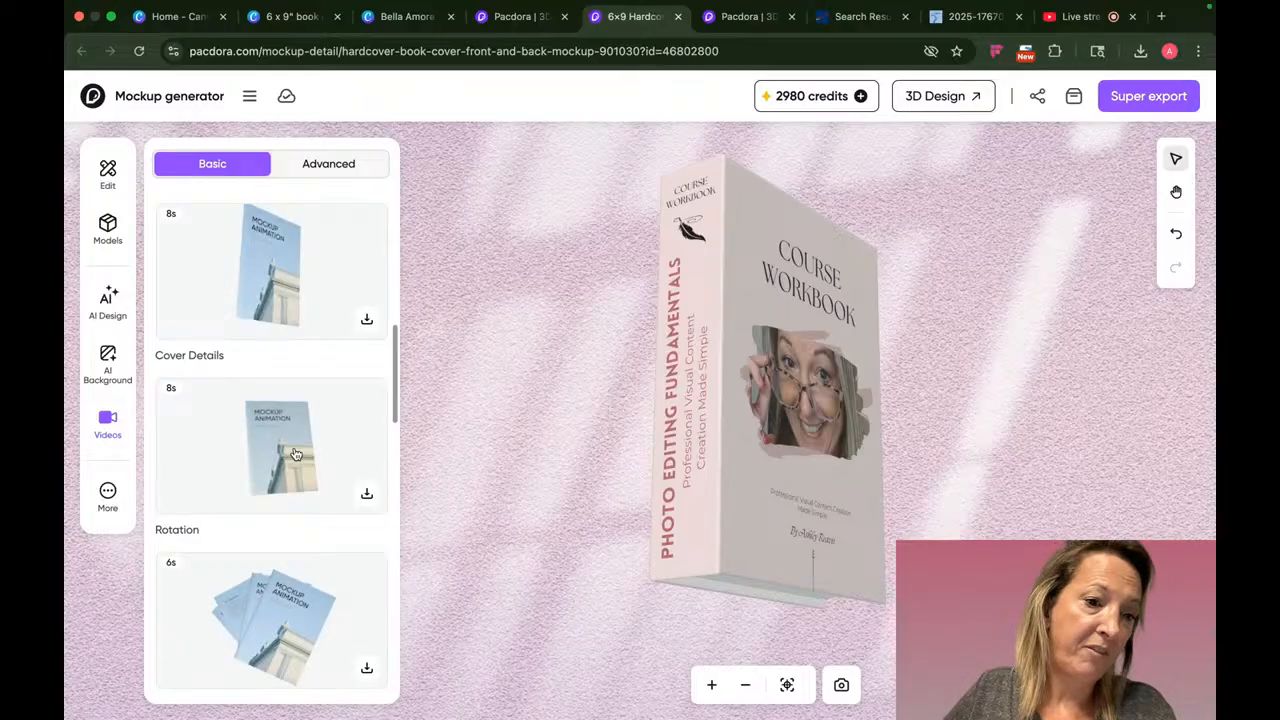
{"action": "scroll", "coordinate": [296, 455], "scroll_direction": "down", "scroll_amount": 15}
{"action": "scroll", "coordinate": [285, 372], "scroll_direction": "down", "scroll_amount": 3}
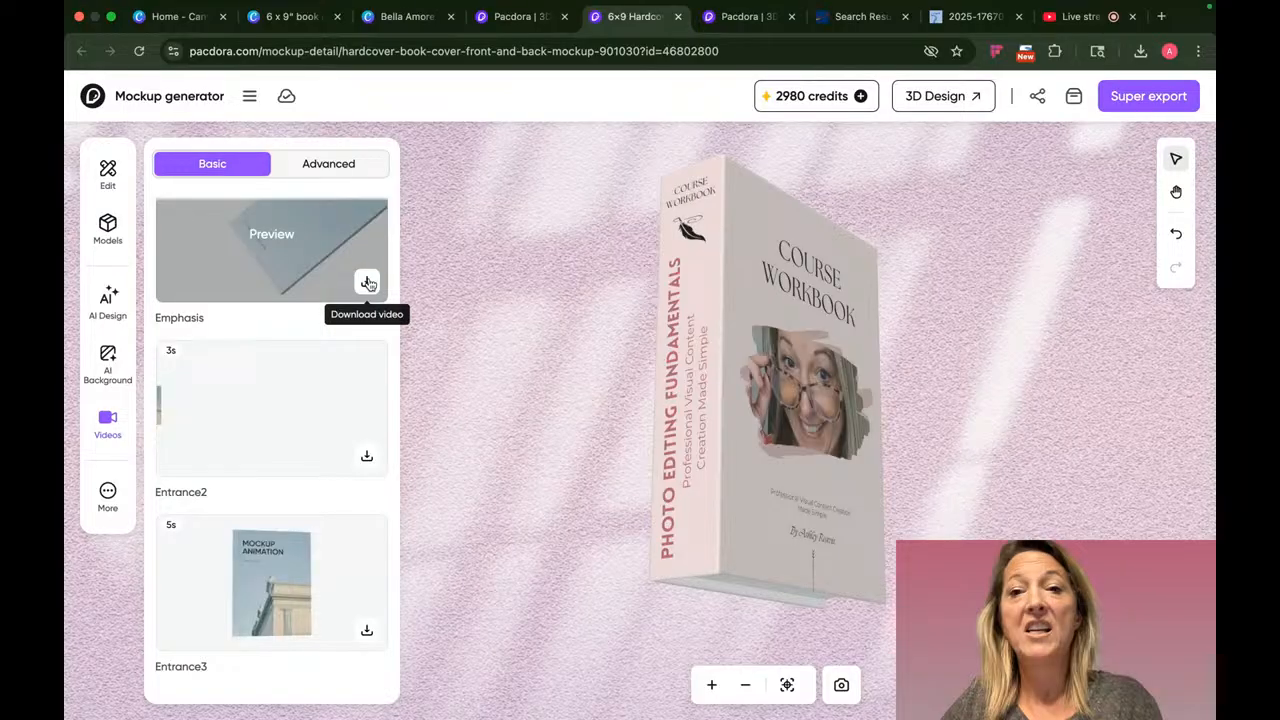
{"action": "left_click", "coordinate": [368, 284]}
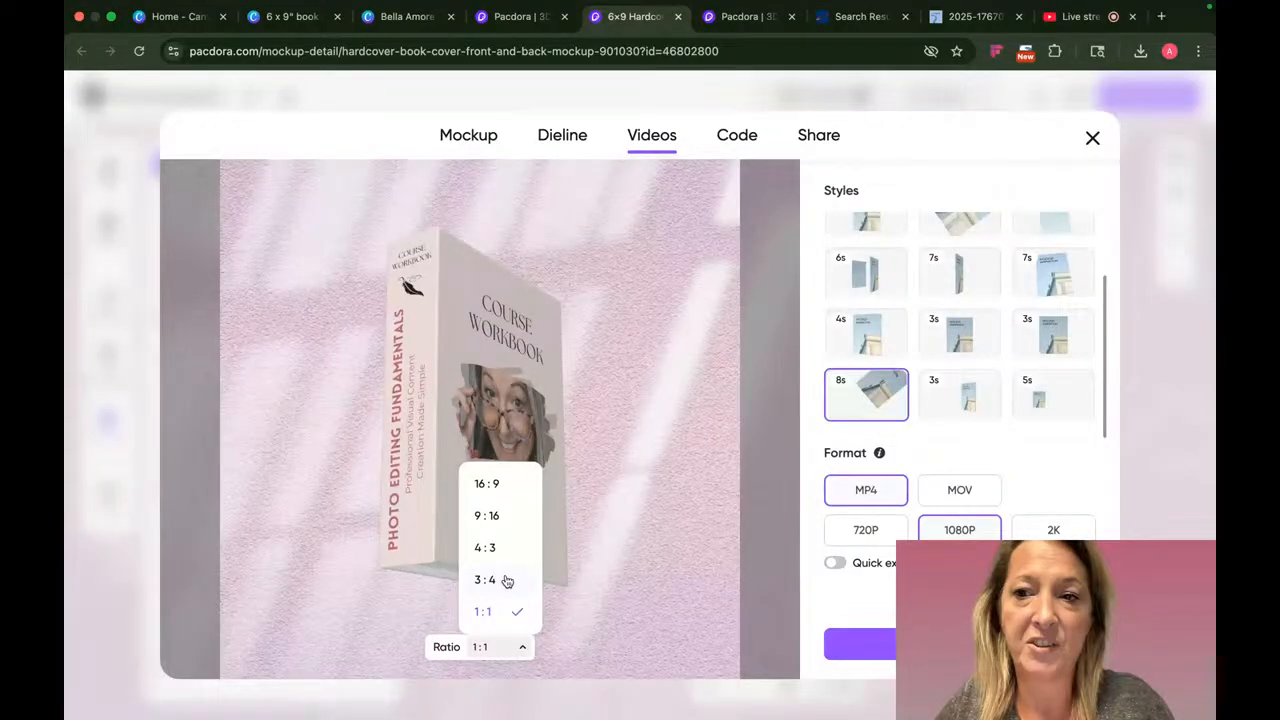
{"action": "left_click", "coordinate": [509, 547]}
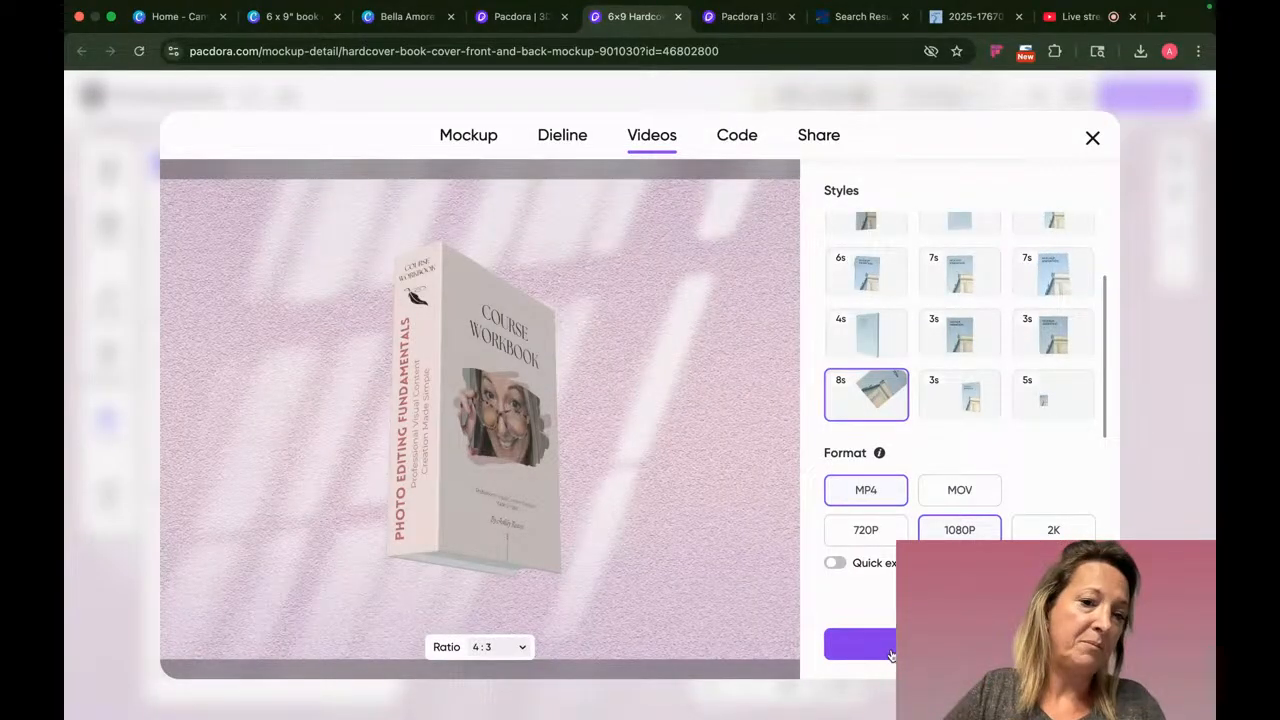
{"action": "left_click", "coordinate": [1093, 138]}
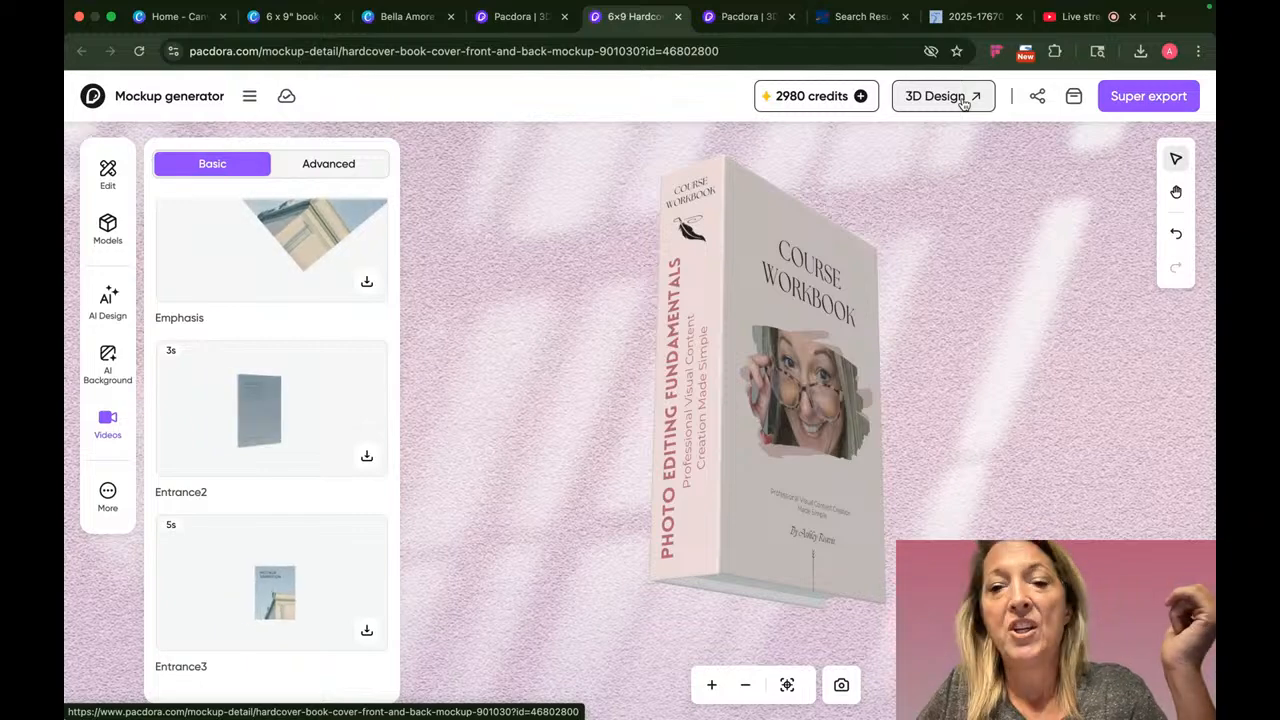
- Open the mockup in 3D Design and, after trying other book scenes, apply the one with a book standing on two stacked copies
{"action": "left_click", "coordinate": [752, 18]}
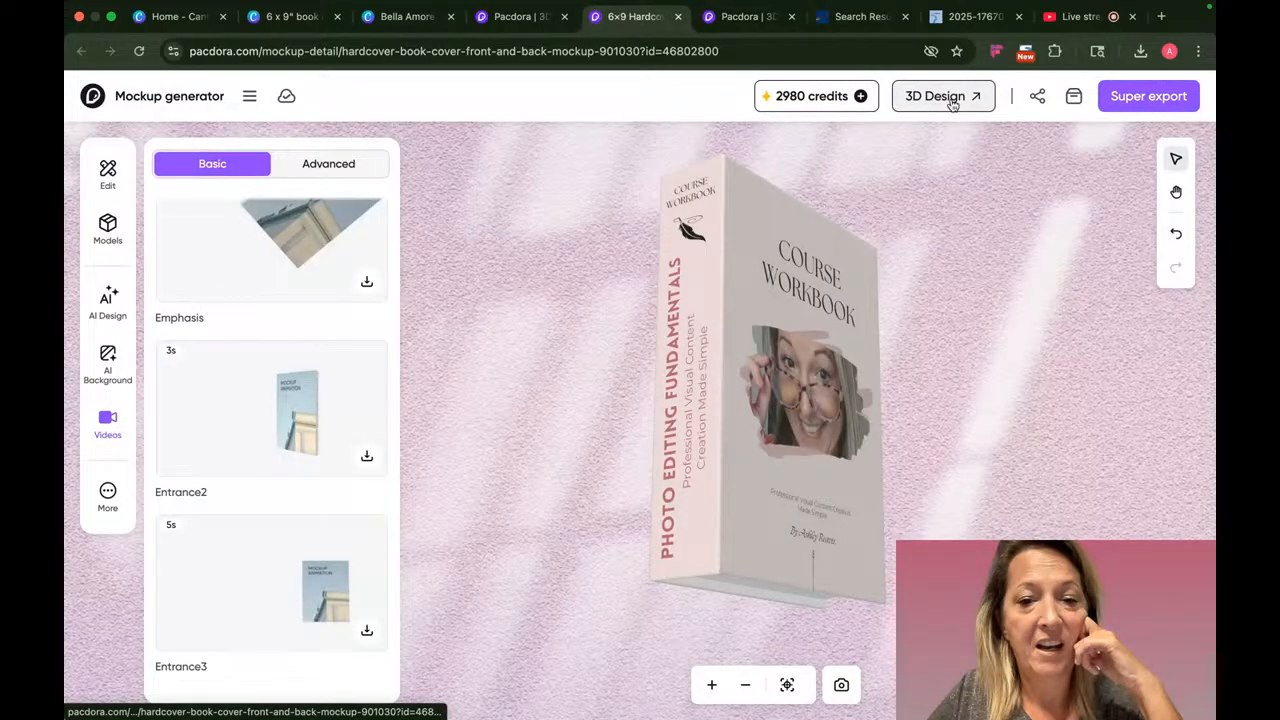
{"action": "left_click", "coordinate": [952, 100]}
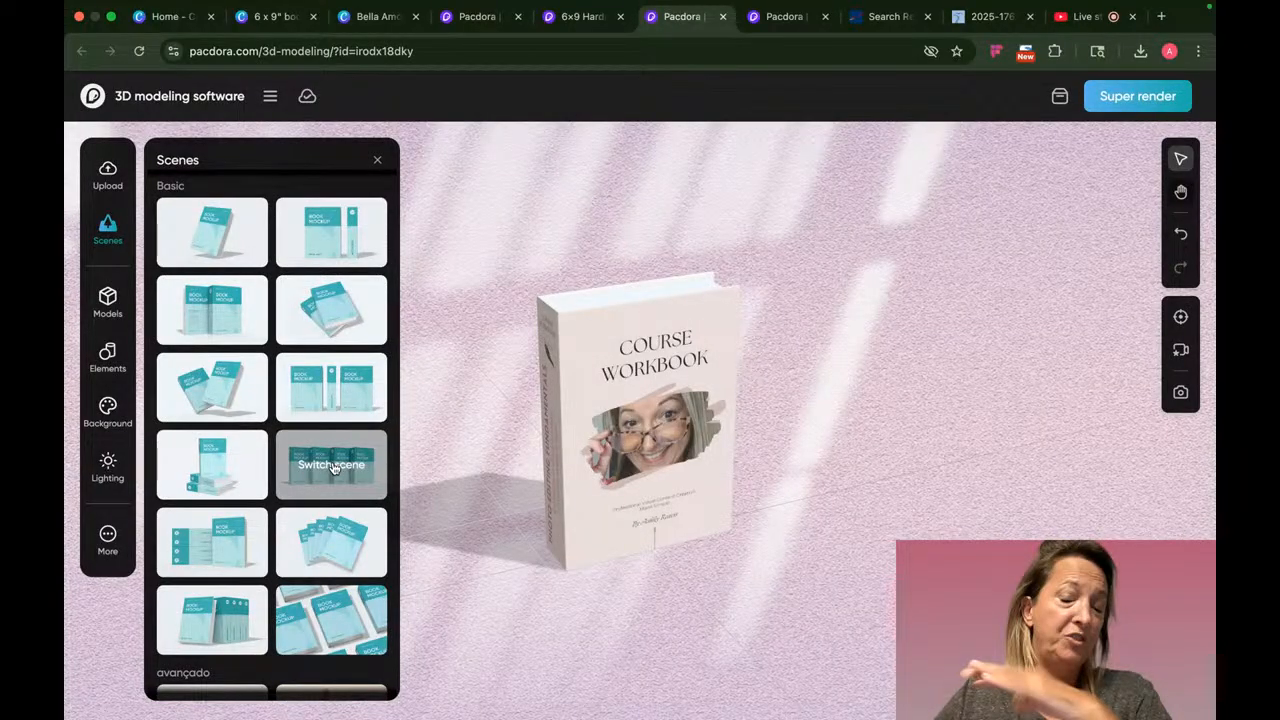
{"action": "left_click", "coordinate": [333, 467]}
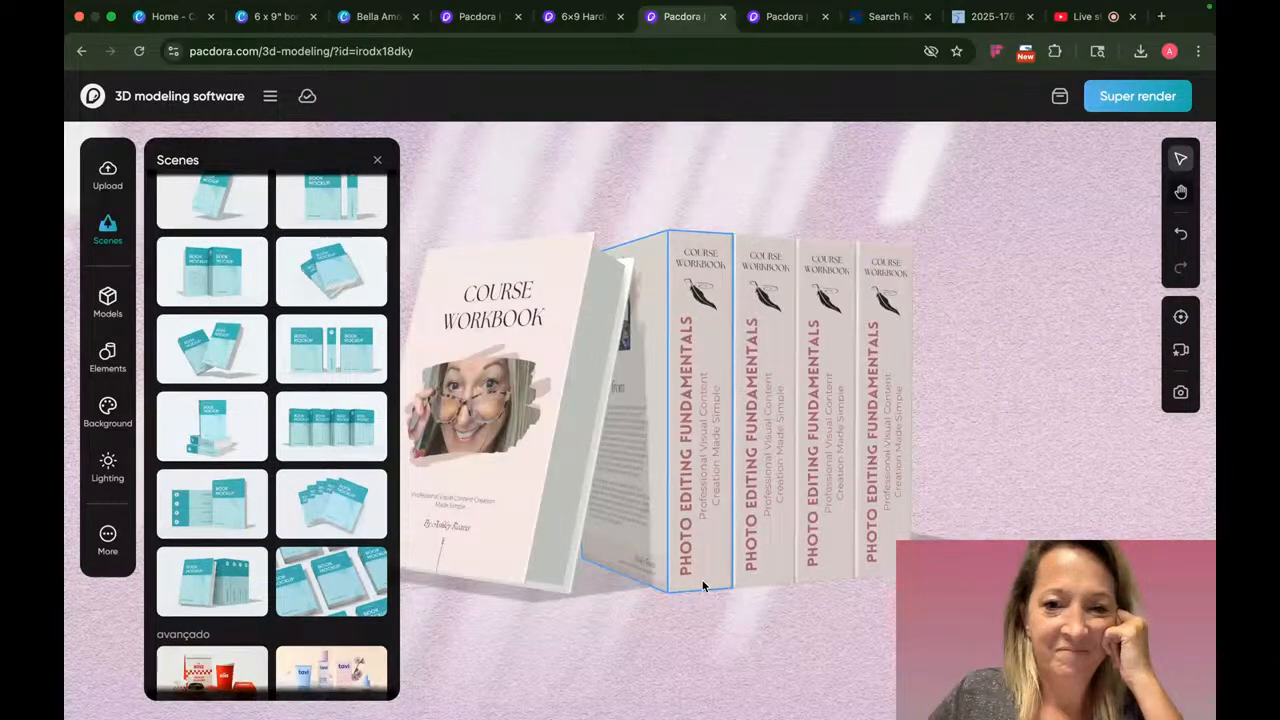
{"action": "left_click", "coordinate": [338, 580]}
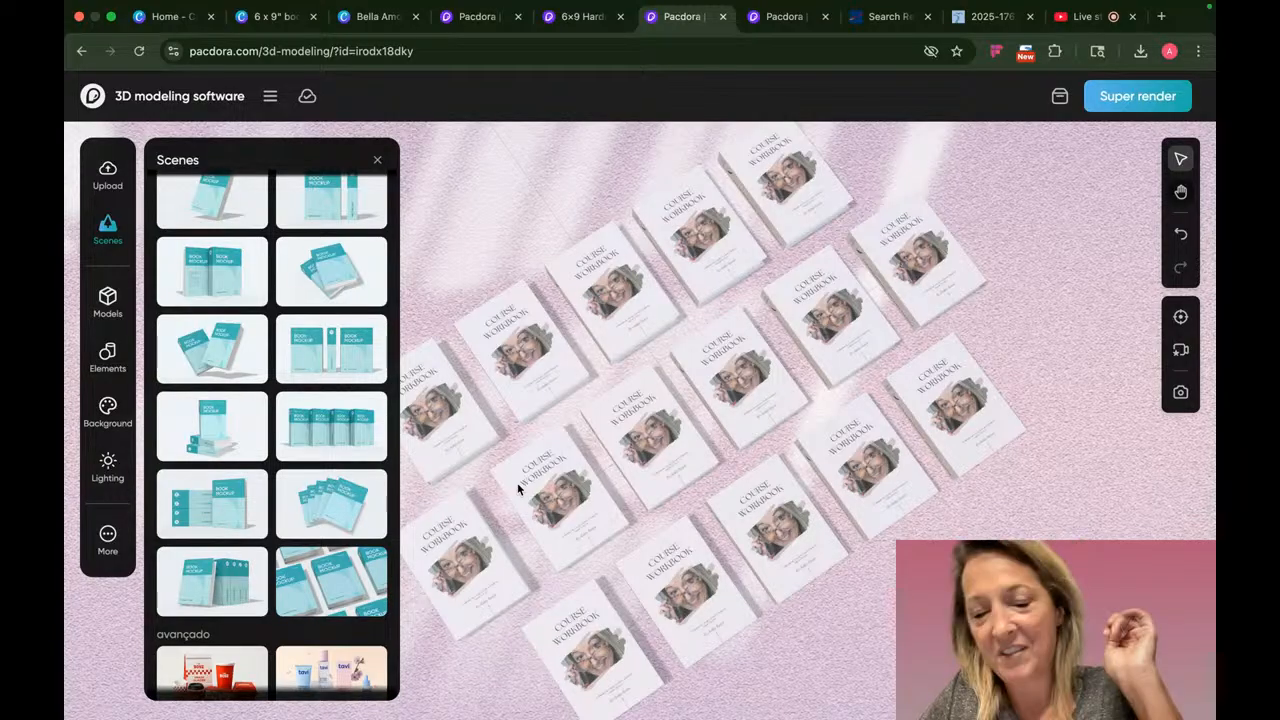
{"action": "left_click", "coordinate": [333, 350]}
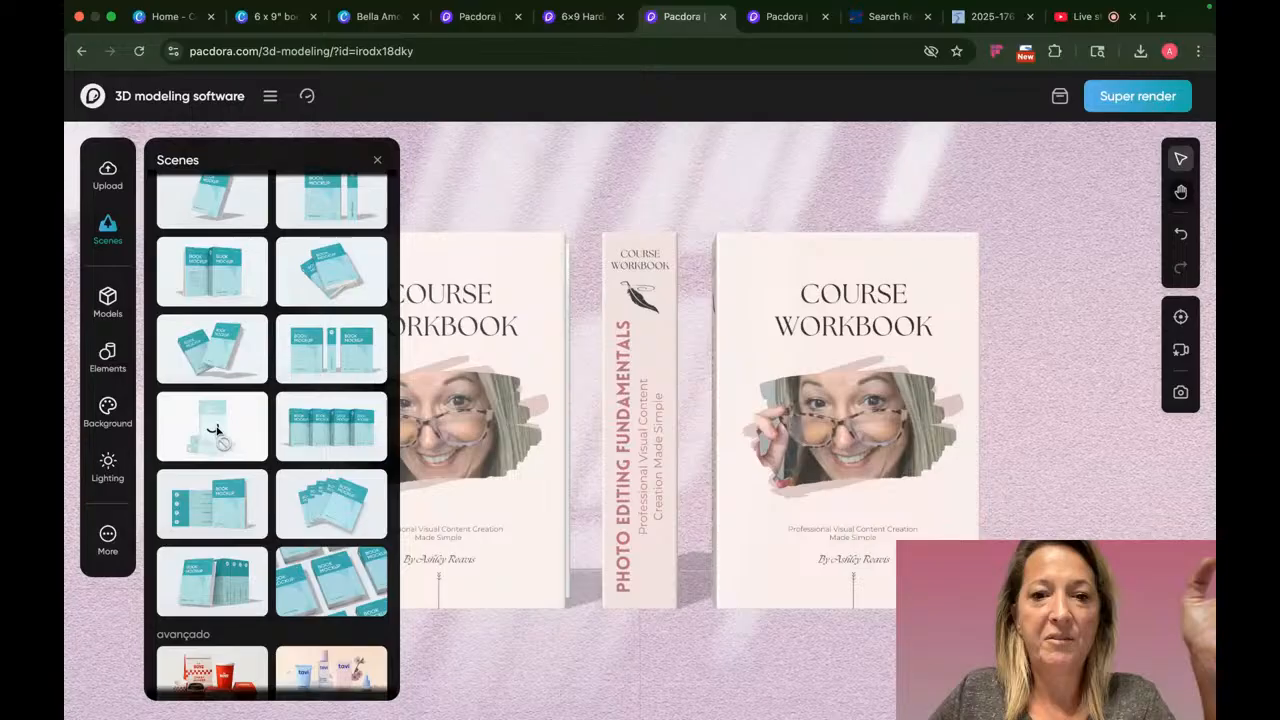
{"action": "left_click", "coordinate": [214, 430]}
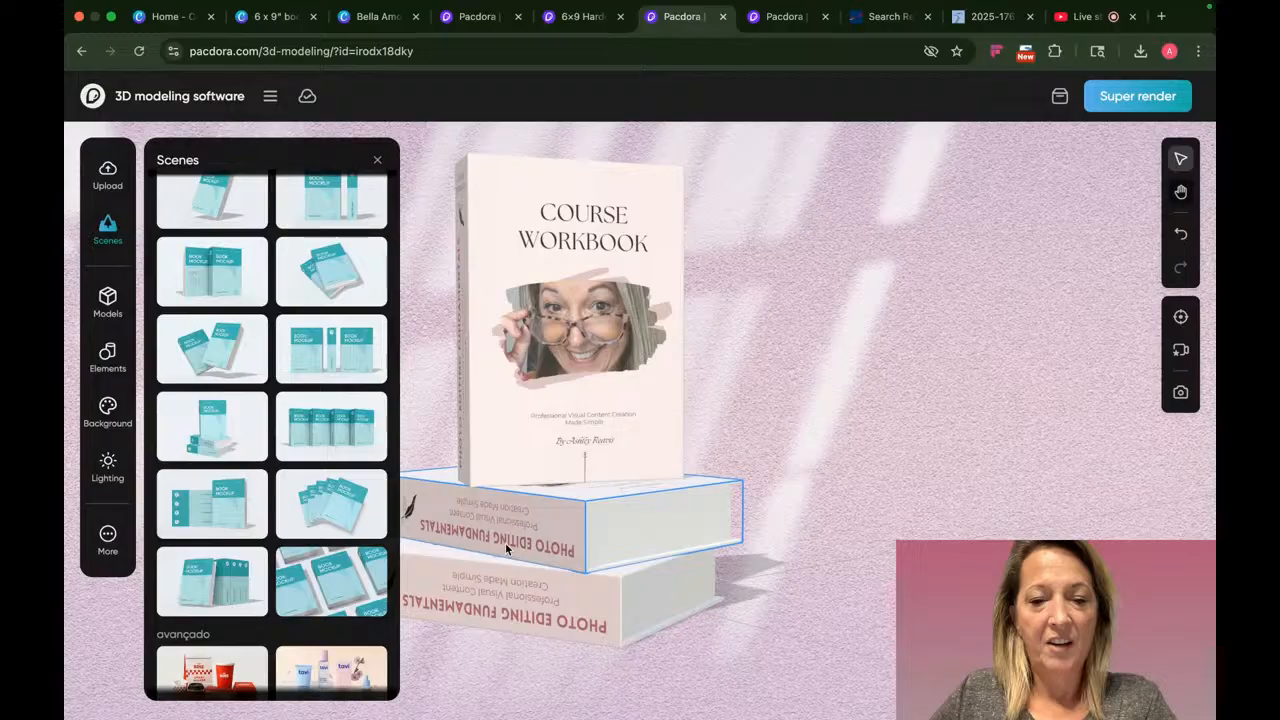
{"action": "left_click", "coordinate": [377, 160]}
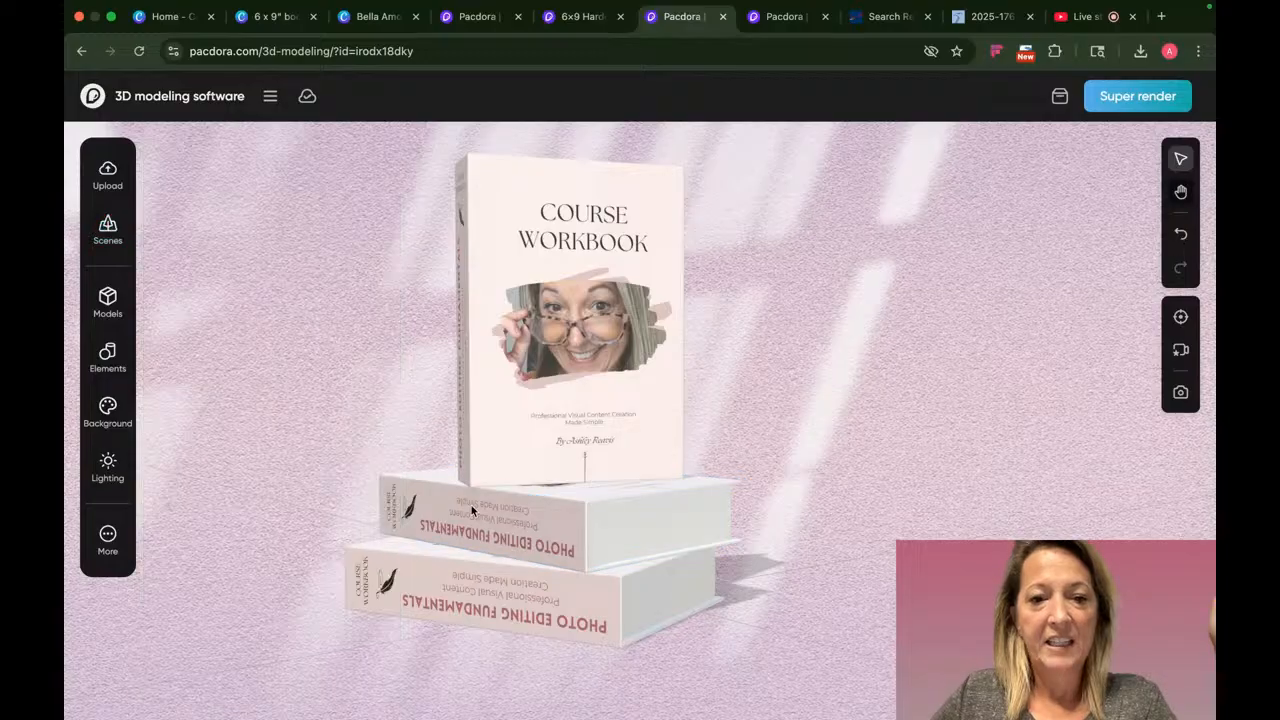
- Rotate the upper stacked book so its spine text reads upright, and slide it back beneath the standing book
{"action": "left_click", "coordinate": [477, 518]}
{"action": "left_click", "coordinate": [477, 518]}
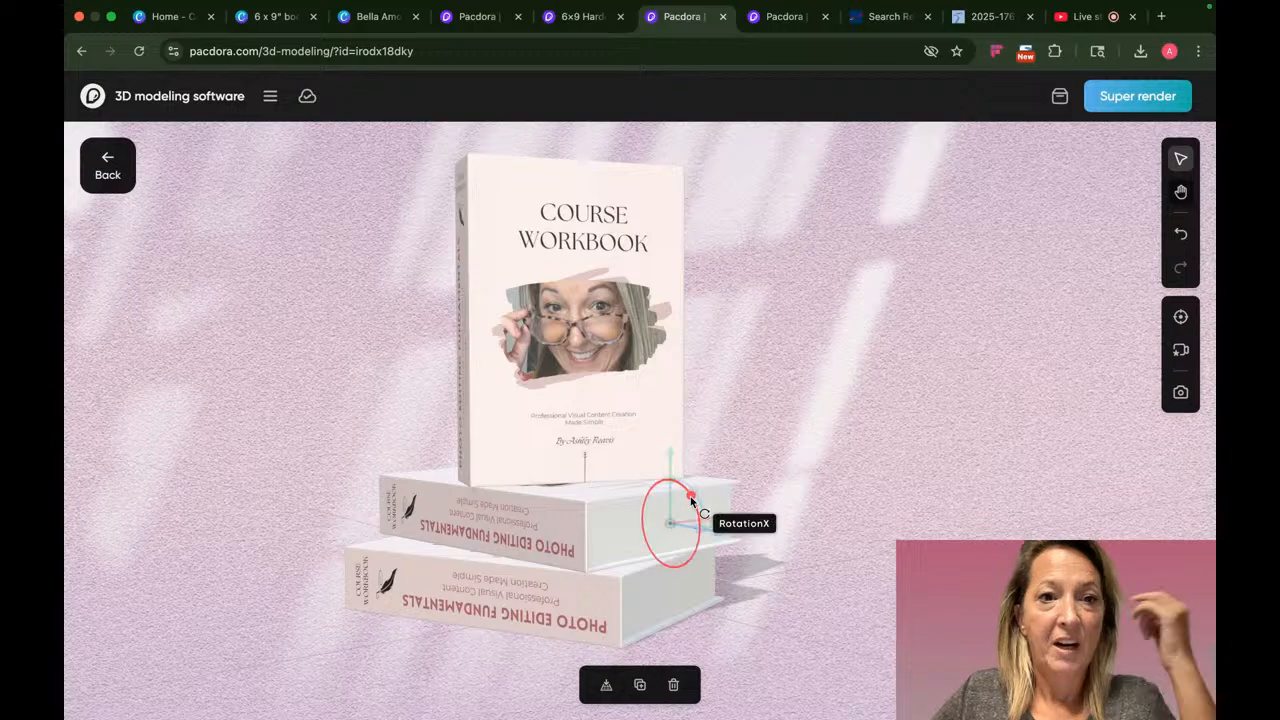
{"action": "left_click_drag", "start_coordinate": [690, 496], "coordinate": [655, 552]}
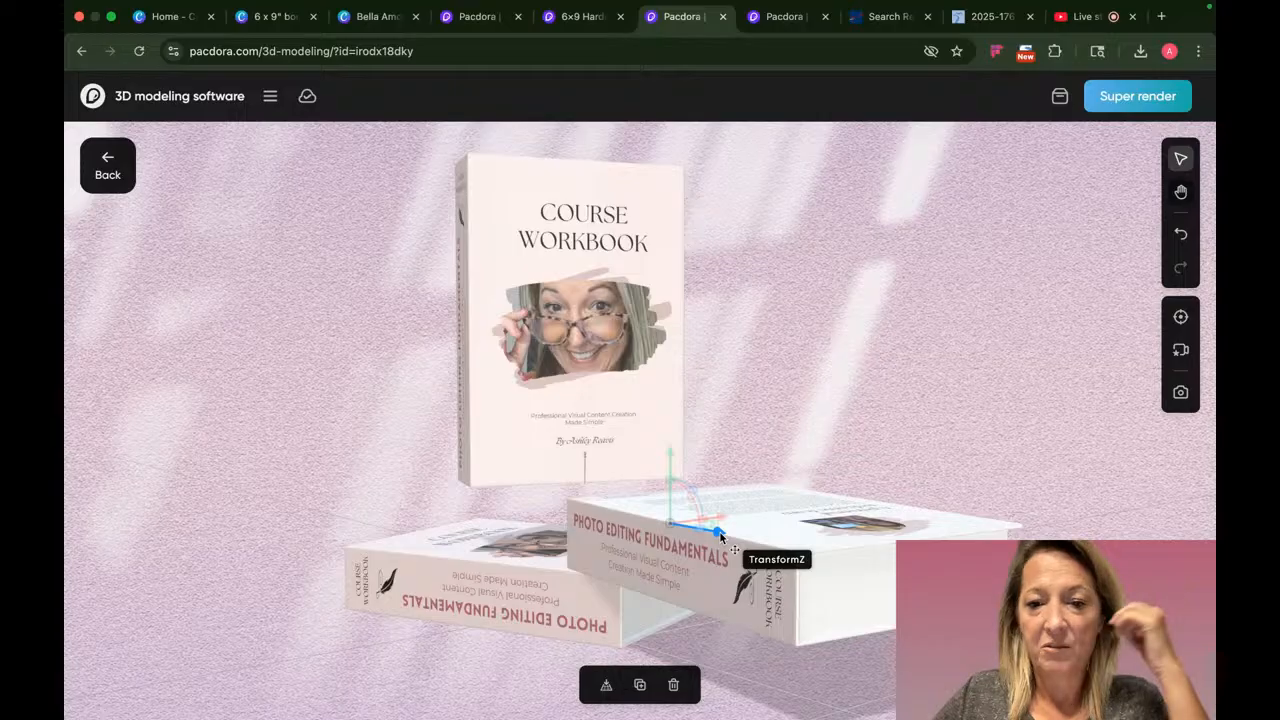
{"action": "left_click_drag", "start_coordinate": [719, 531], "coordinate": [501, 556]}
- Turn the bottom stacked book over so its spine text reads upright, and slide it back under the upper book at about Z −5
{"action": "left_click", "coordinate": [481, 590]}
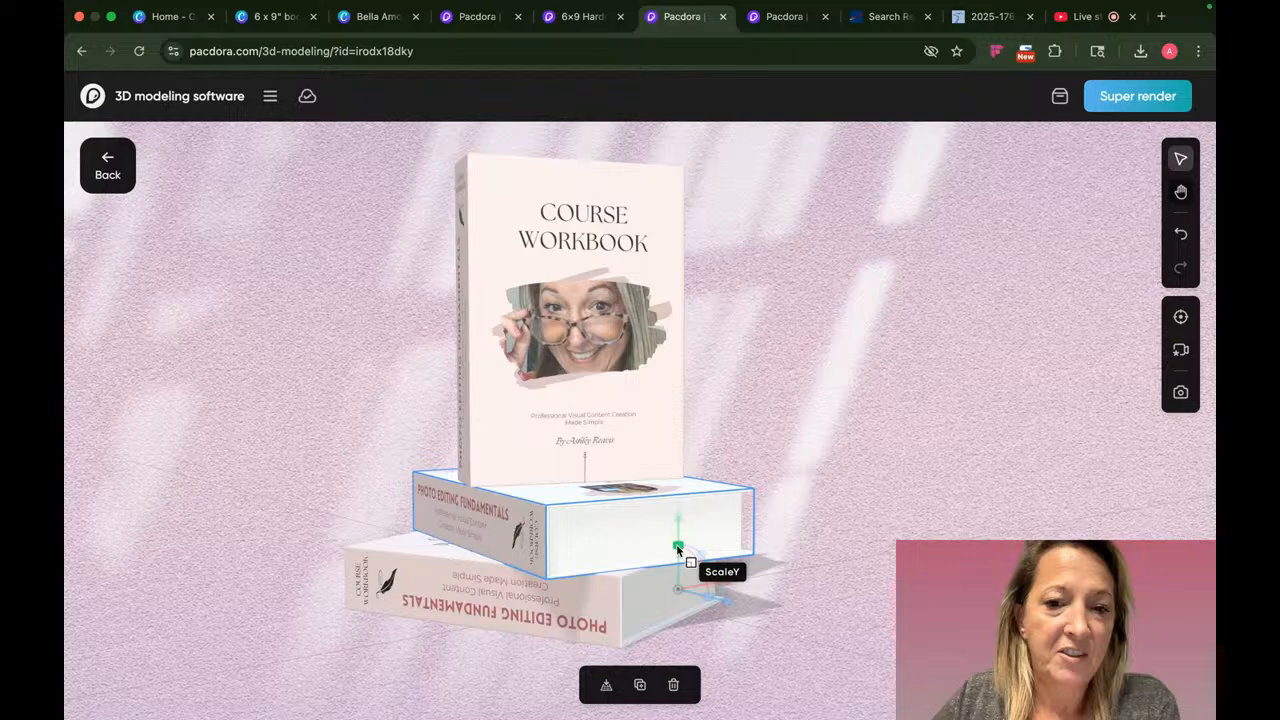
{"action": "left_click_drag", "start_coordinate": [676, 544], "coordinate": [688, 478]}
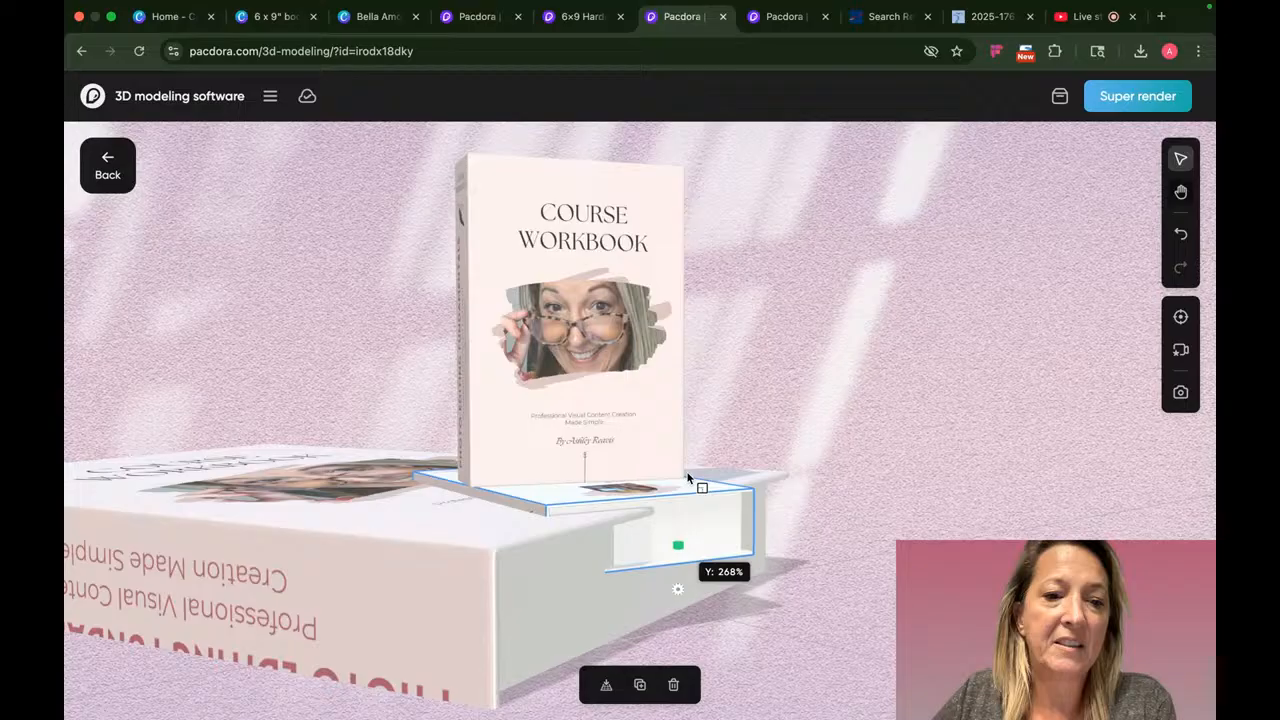
{"action": "left_click_drag", "start_coordinate": [688, 478], "coordinate": [679, 547]}
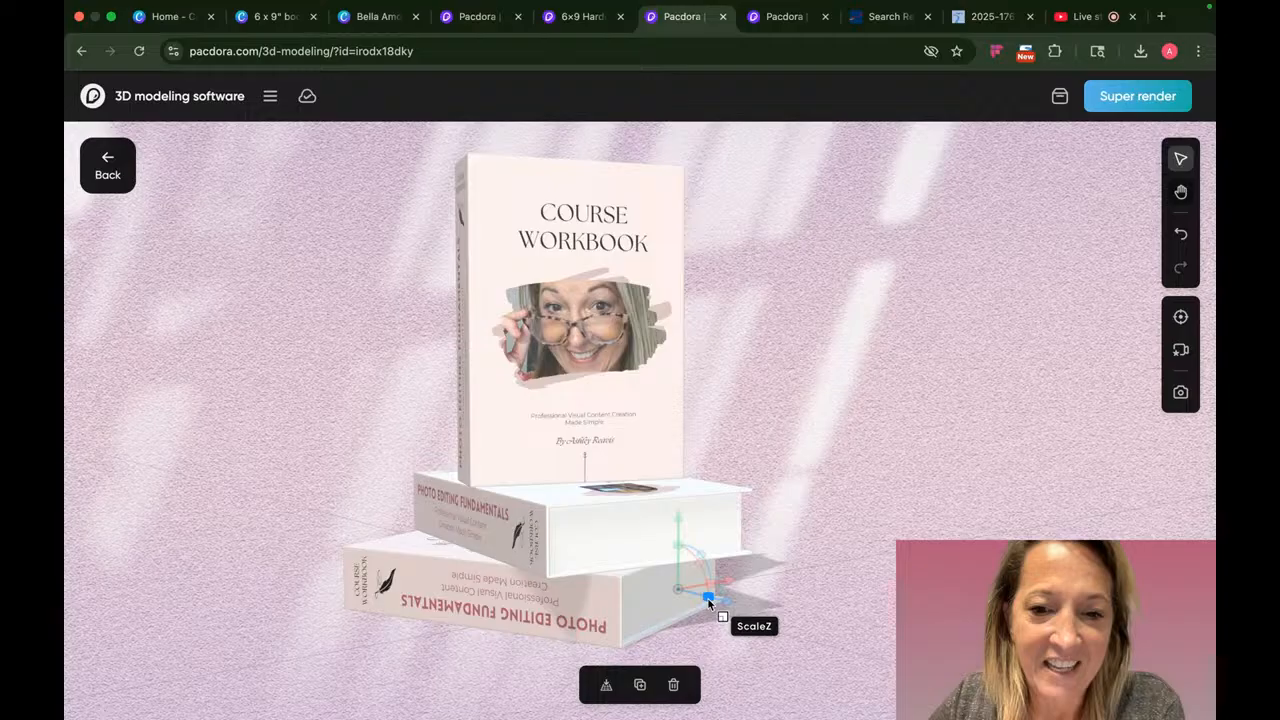
{"action": "left_click_drag", "start_coordinate": [699, 563], "coordinate": [700, 566]}
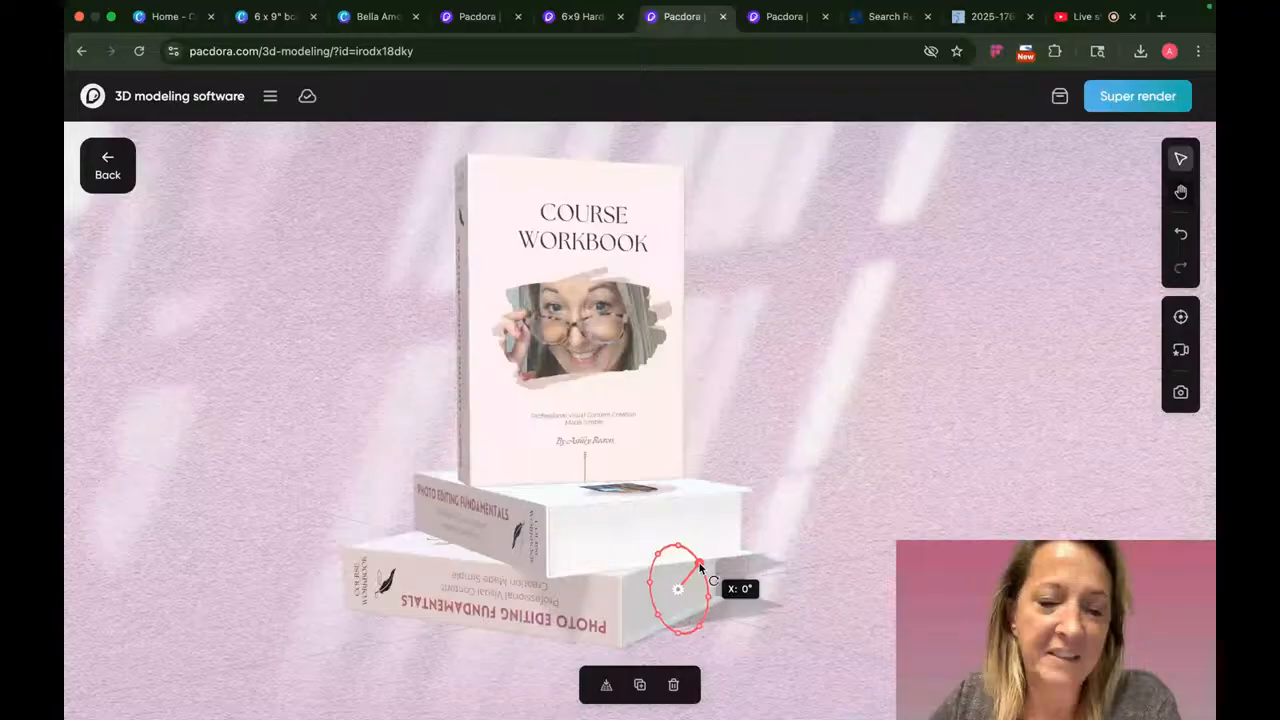
{"action": "left_click_drag", "start_coordinate": [700, 566], "coordinate": [644, 586]}
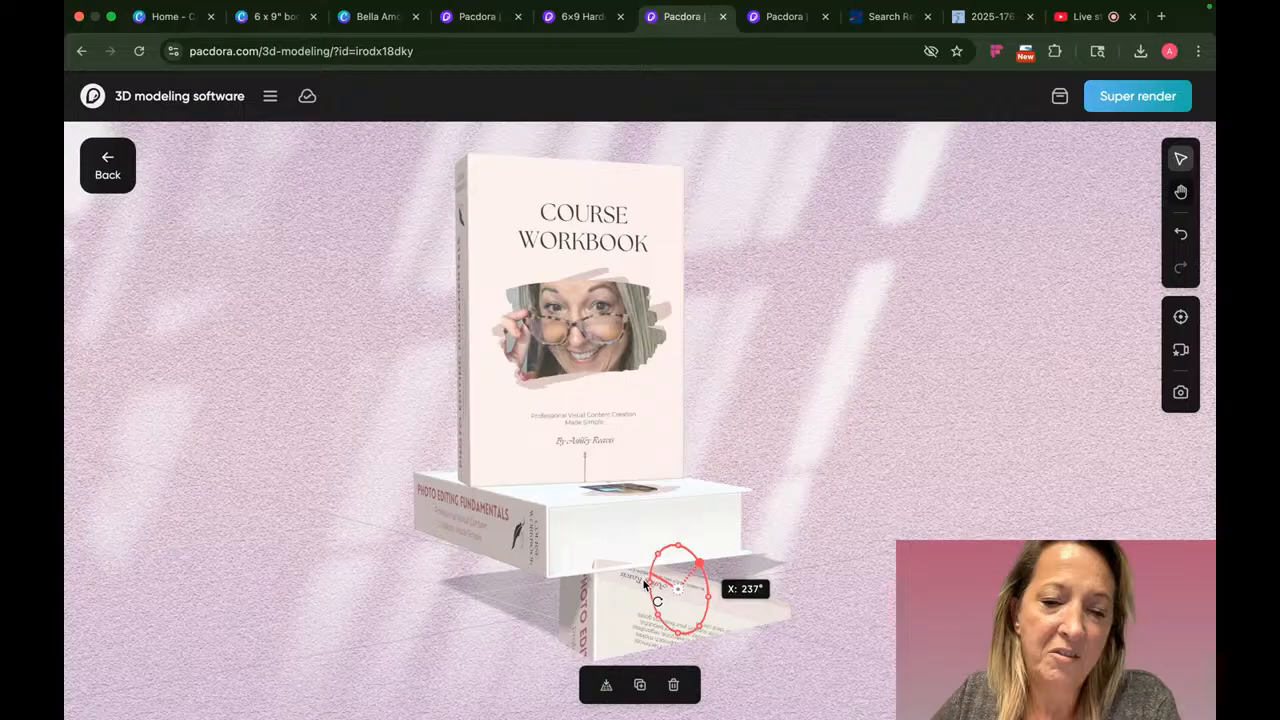
{"action": "left_click_drag", "start_coordinate": [644, 586], "coordinate": [716, 628]}
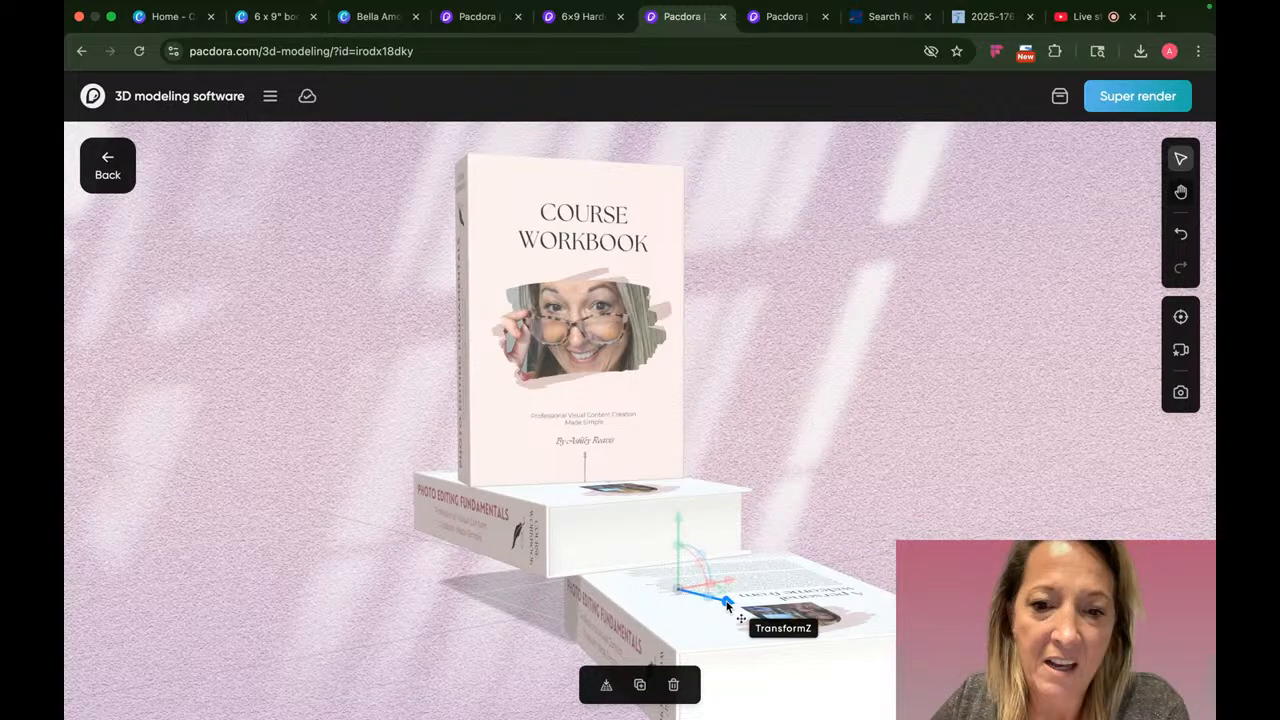
{"action": "left_click_drag", "start_coordinate": [728, 606], "coordinate": [565, 551]}
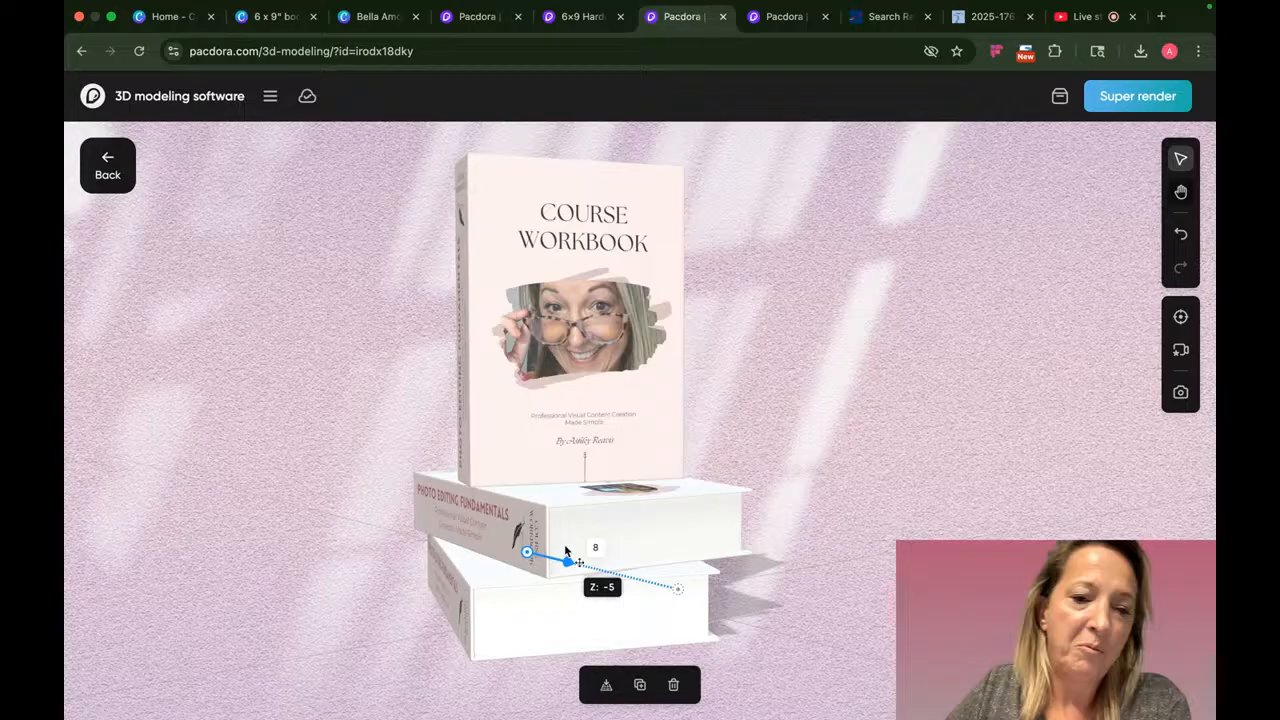
{"action": "left_click_drag", "start_coordinate": [565, 551], "coordinate": [566, 552]}
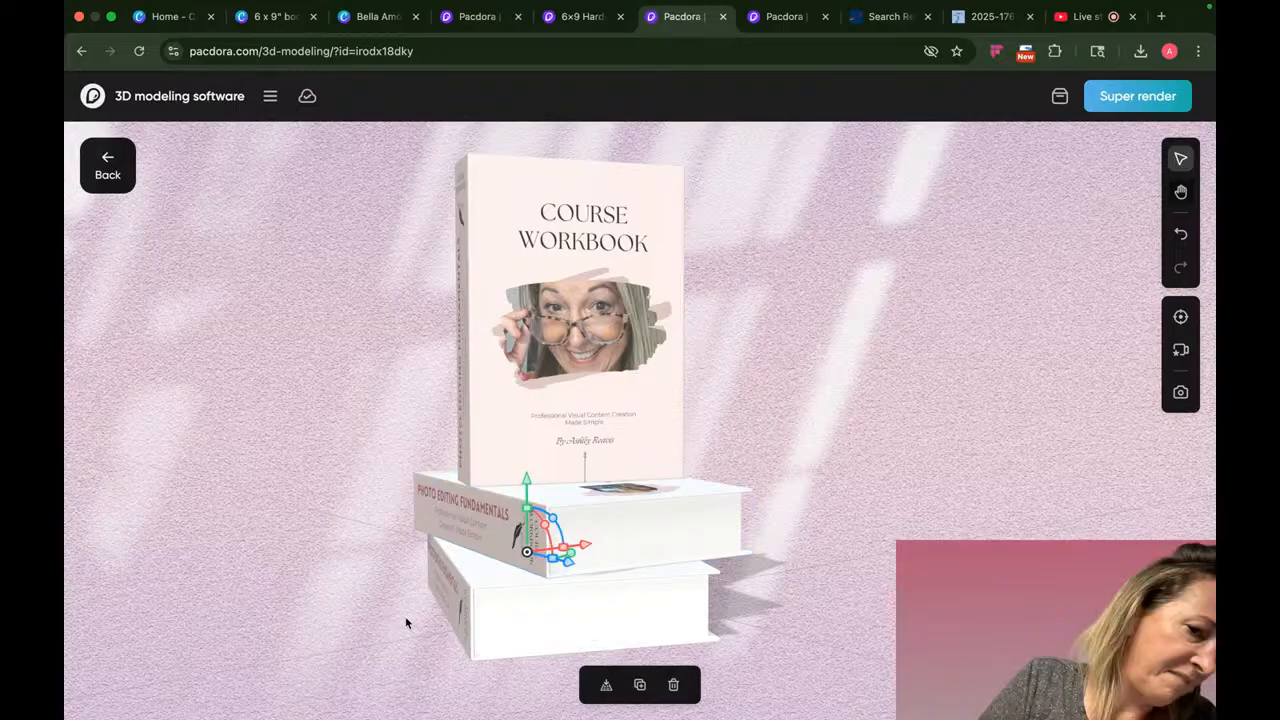
- Shift the bottom book along X to about −2 and adjust its depth so it supports the upper book with both spines facing the same side
{"action": "left_click_drag", "start_coordinate": [408, 620], "coordinate": [622, 592]}
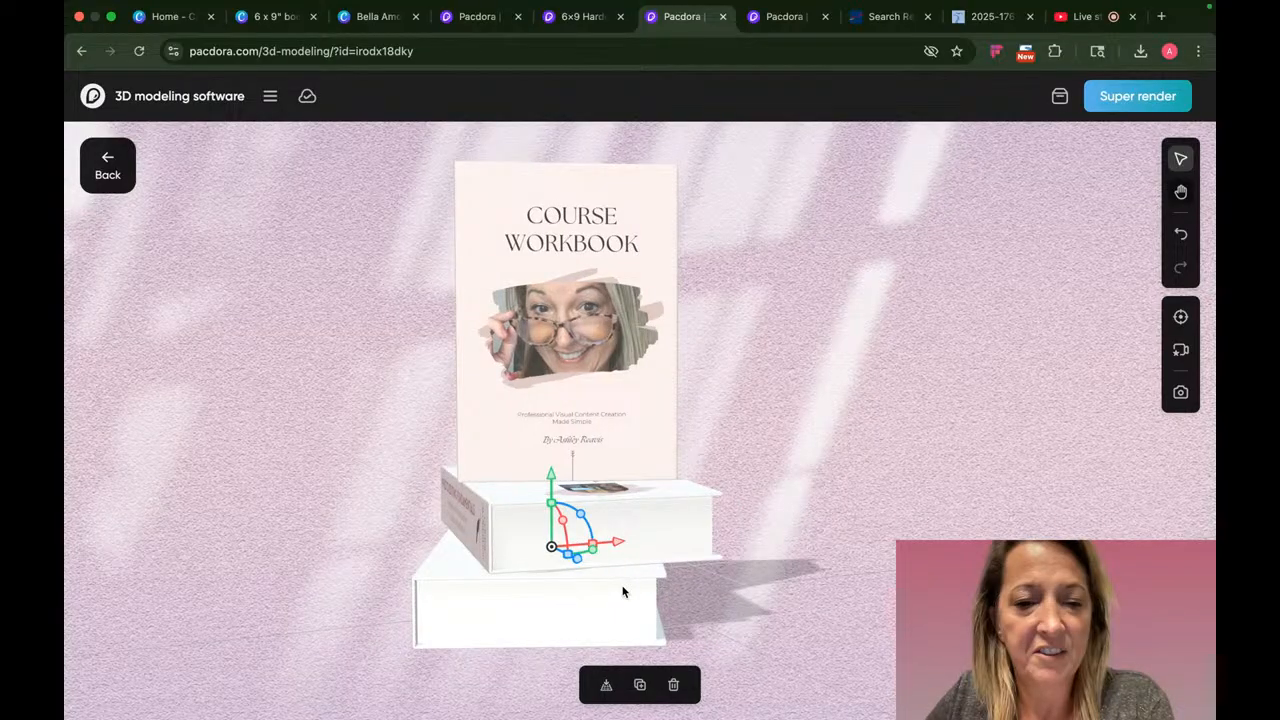
{"action": "left_click_drag", "start_coordinate": [592, 547], "coordinate": [510, 554]}
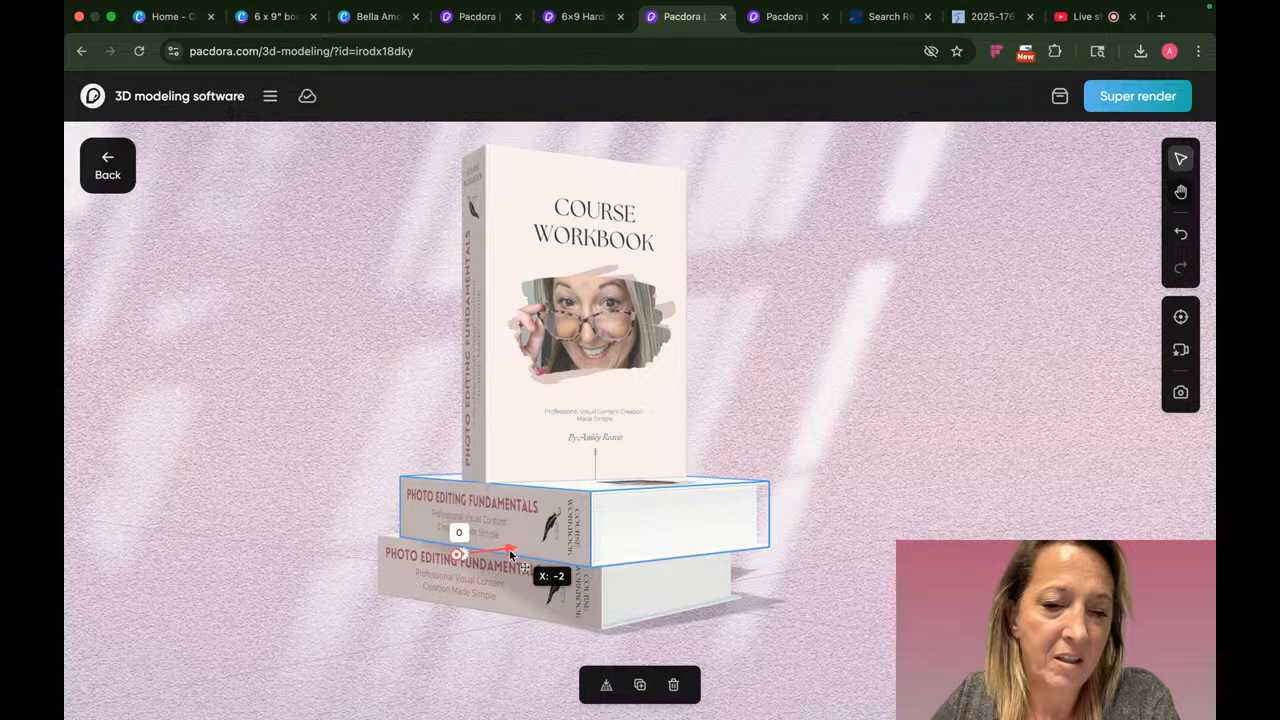
{"action": "left_click_drag", "start_coordinate": [510, 554], "coordinate": [531, 535]}
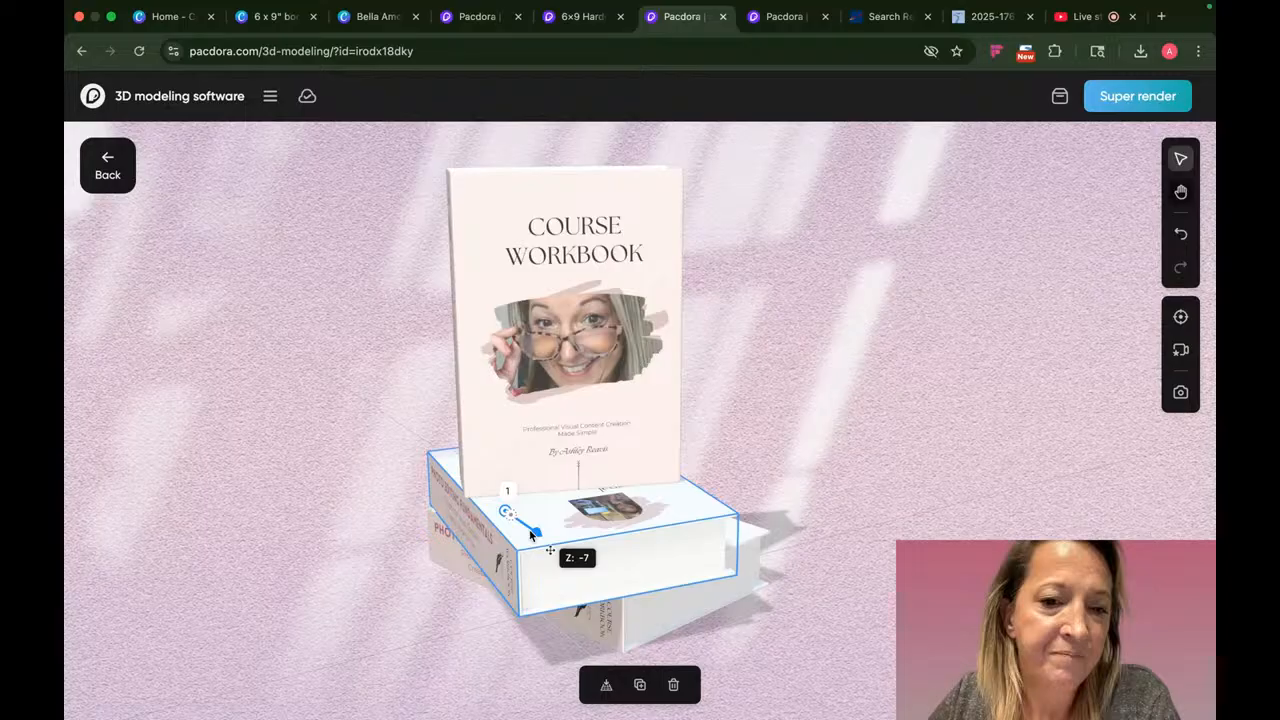
{"action": "left_click_drag", "start_coordinate": [529, 529], "coordinate": [491, 507]}
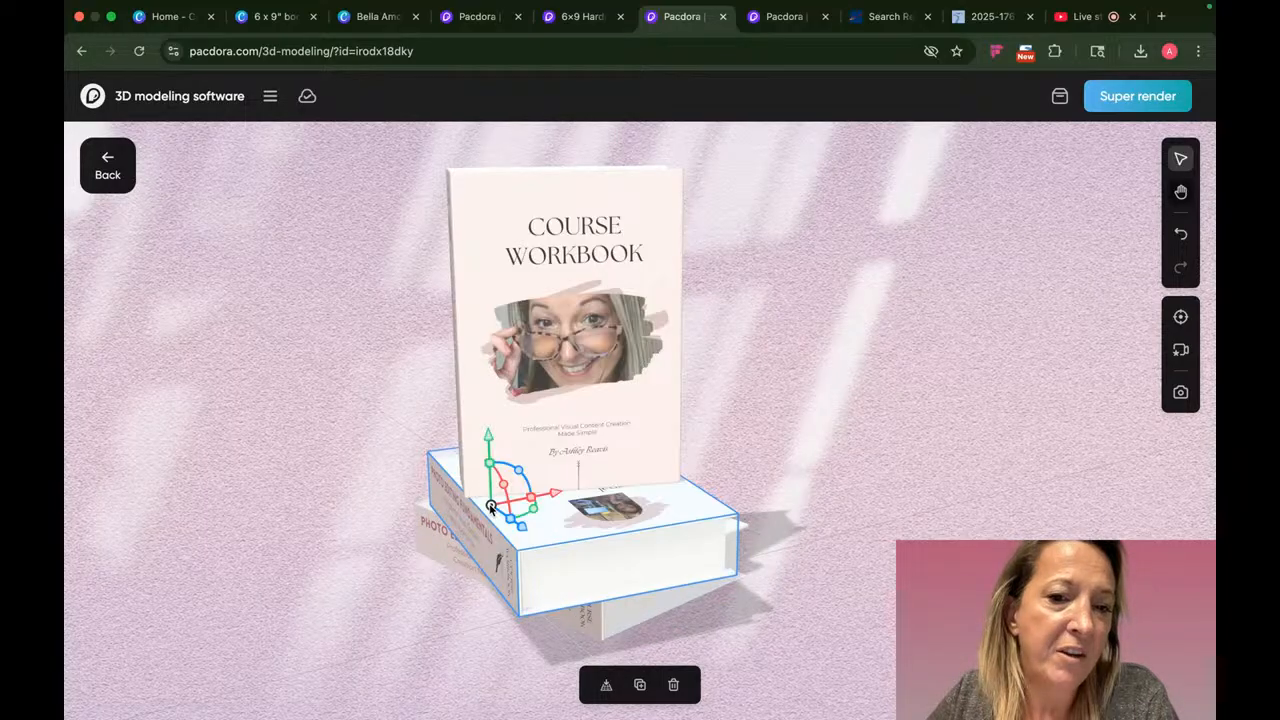
{"action": "left_click_drag", "start_coordinate": [482, 602], "coordinate": [502, 590]}
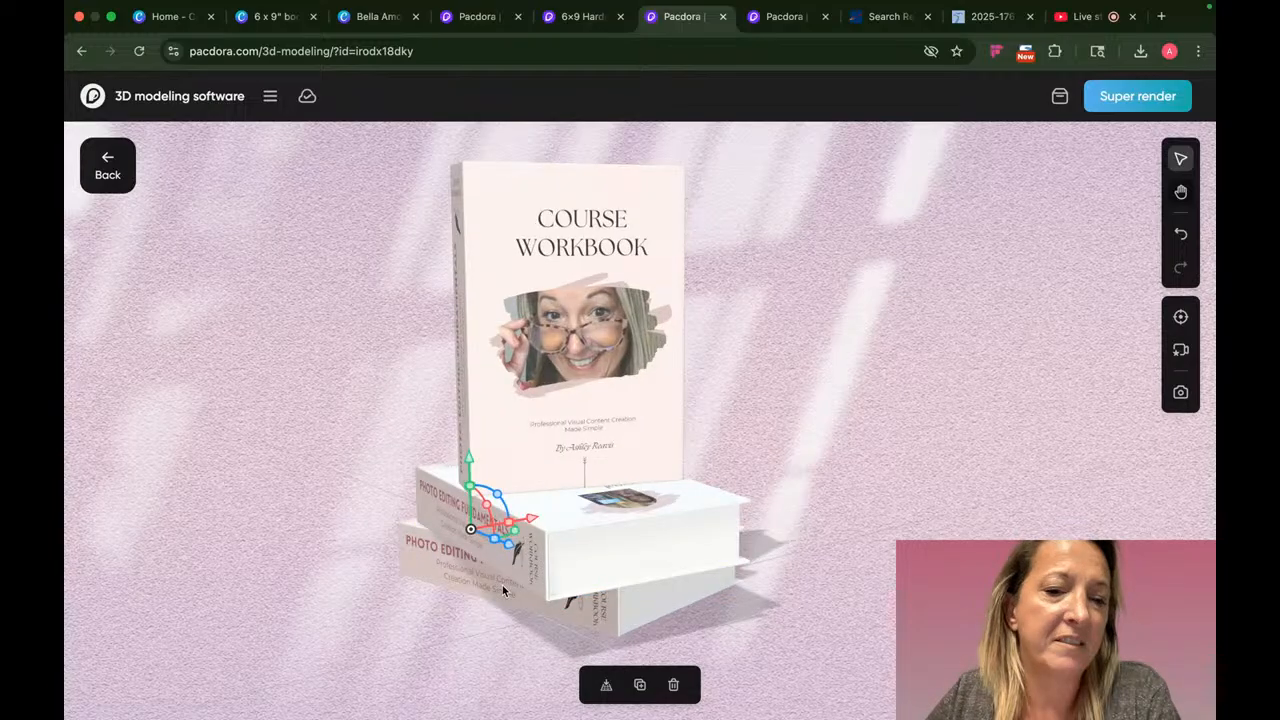
{"action": "mouse_move", "coordinate": [503, 591]}
{"action": "left_mouse_down"}
{"action": "mouse_move", "coordinate": [465, 566]}
{"action": "mouse_move", "coordinate": [504, 582]}
{"action": "left_mouse_up"}
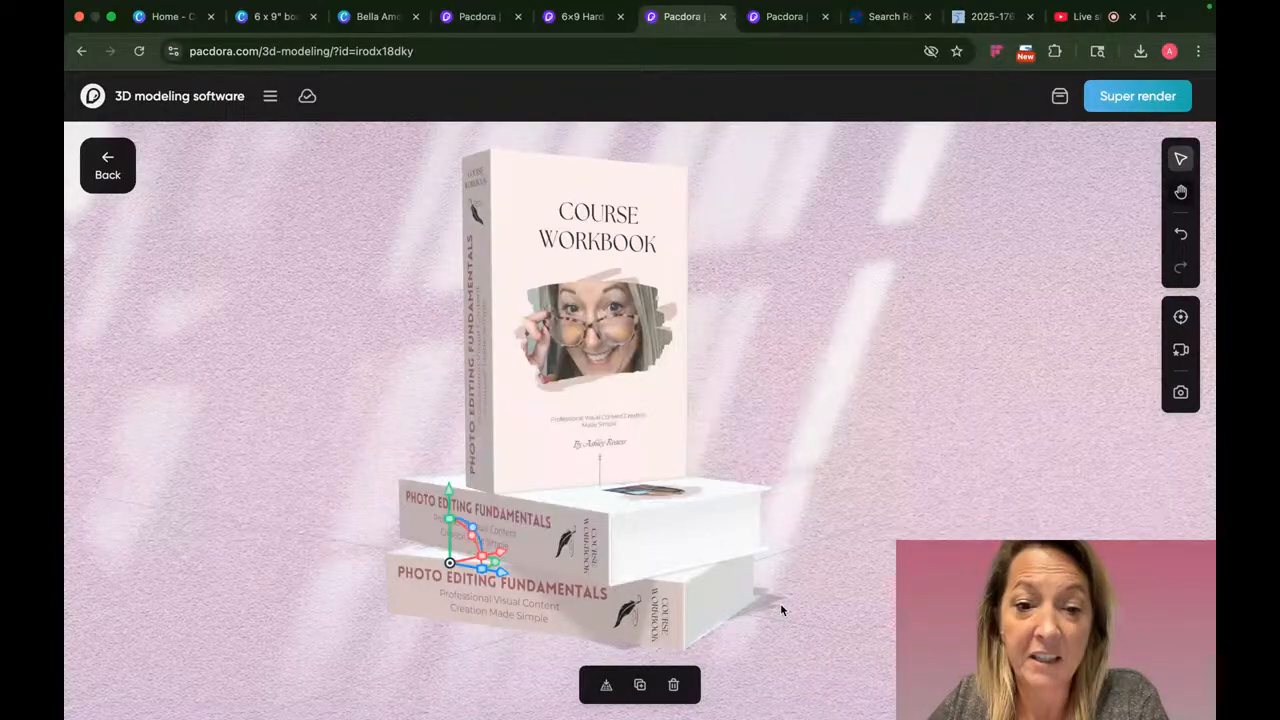
- Move the standing Course Workbook along X to about −2 so it stands more centrally on the stacked books
{"action": "left_click_drag", "start_coordinate": [781, 609], "coordinate": [631, 395]}
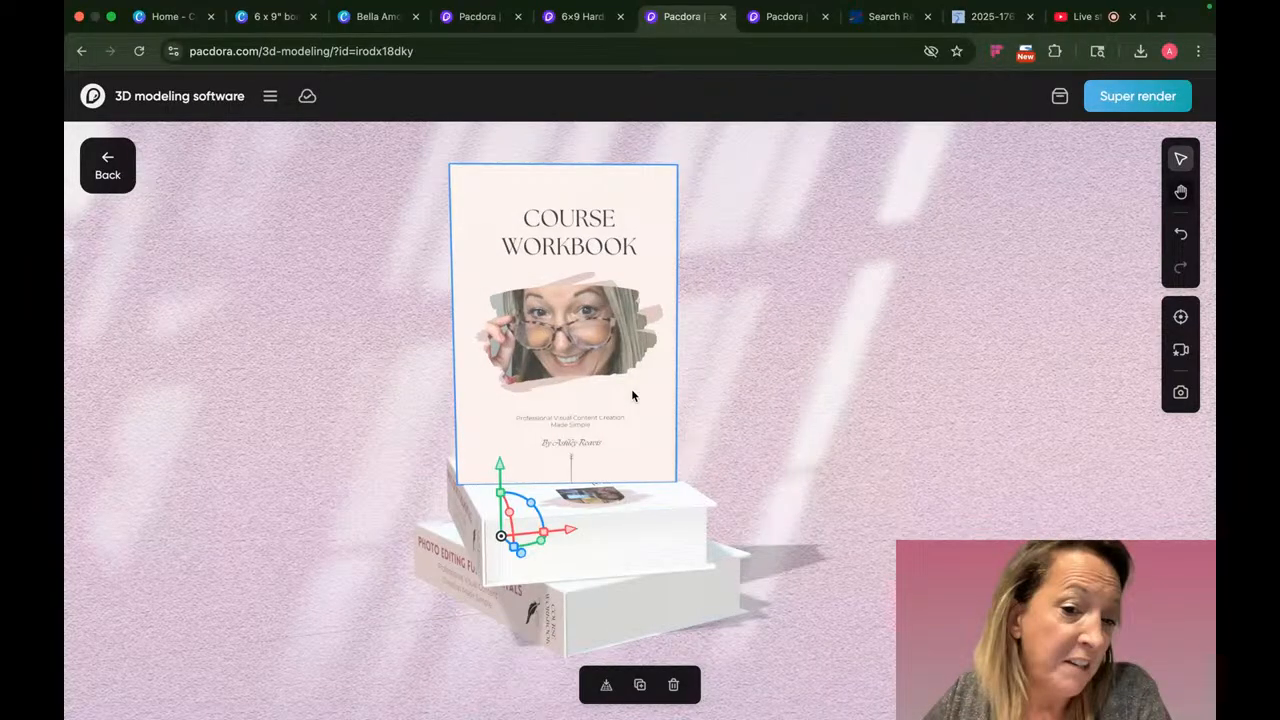
{"action": "left_click_drag", "start_coordinate": [637, 478], "coordinate": [647, 479]}
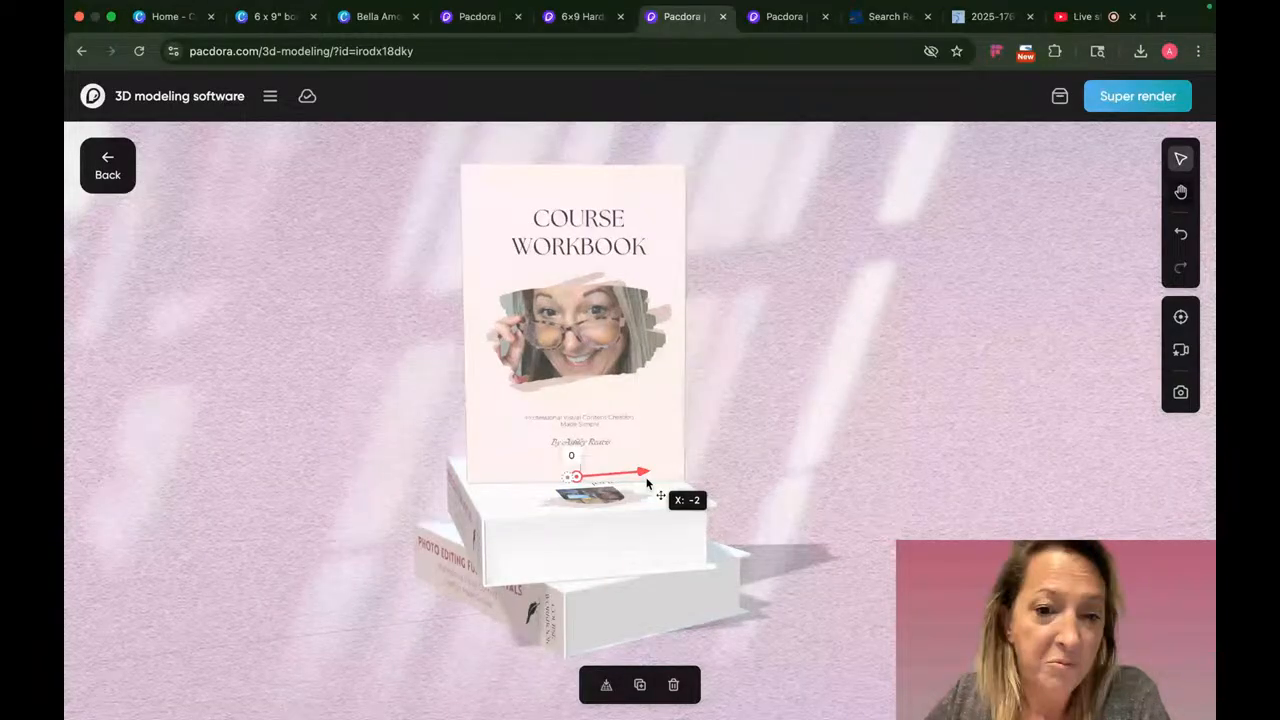
{"action": "left_click", "coordinate": [597, 540]}
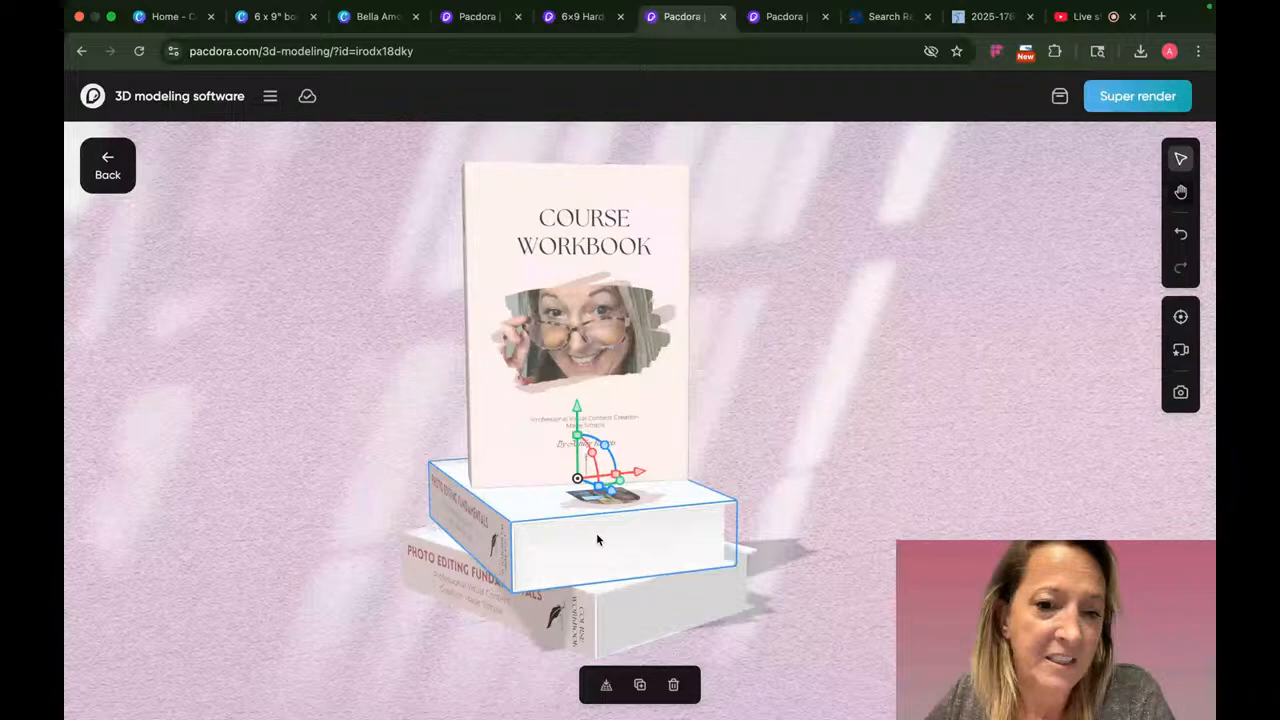
{"action": "left_click_drag", "start_coordinate": [597, 540], "coordinate": [646, 540]}
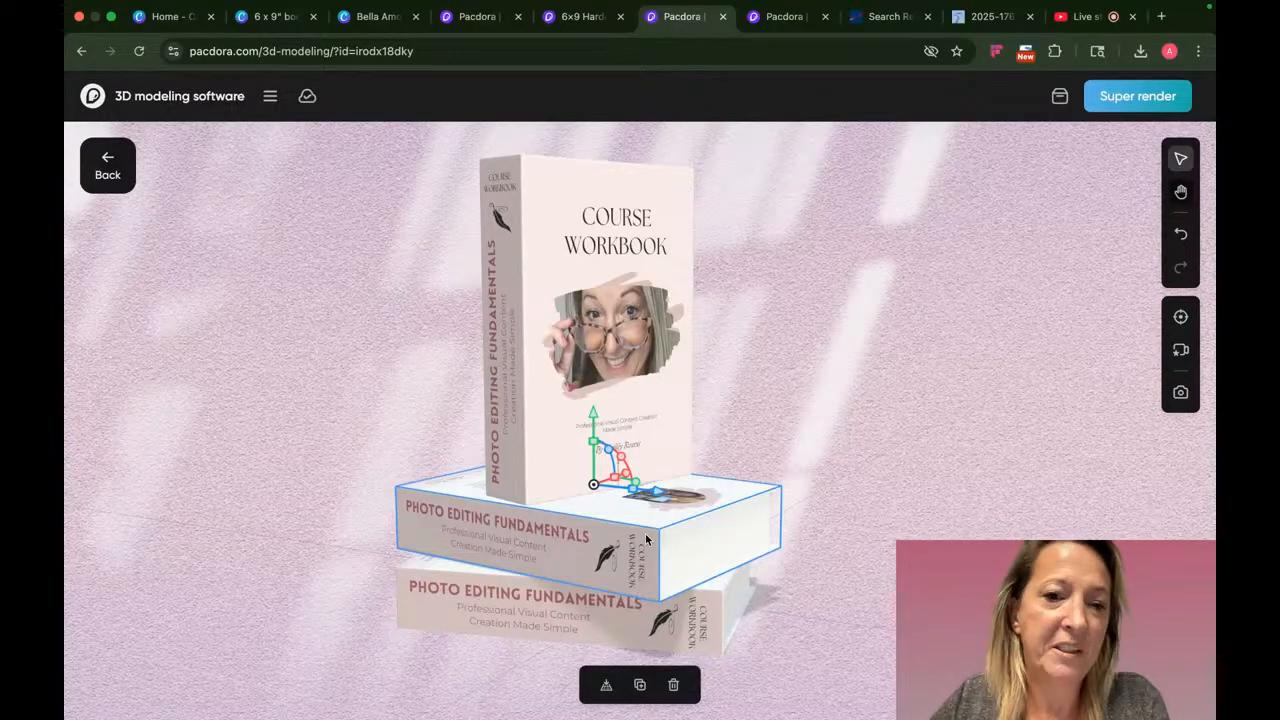
- Add the saved Forced Abandonment book model to the scene and position it upright in front of the stack
{"action": "left_click", "coordinate": [108, 166]}
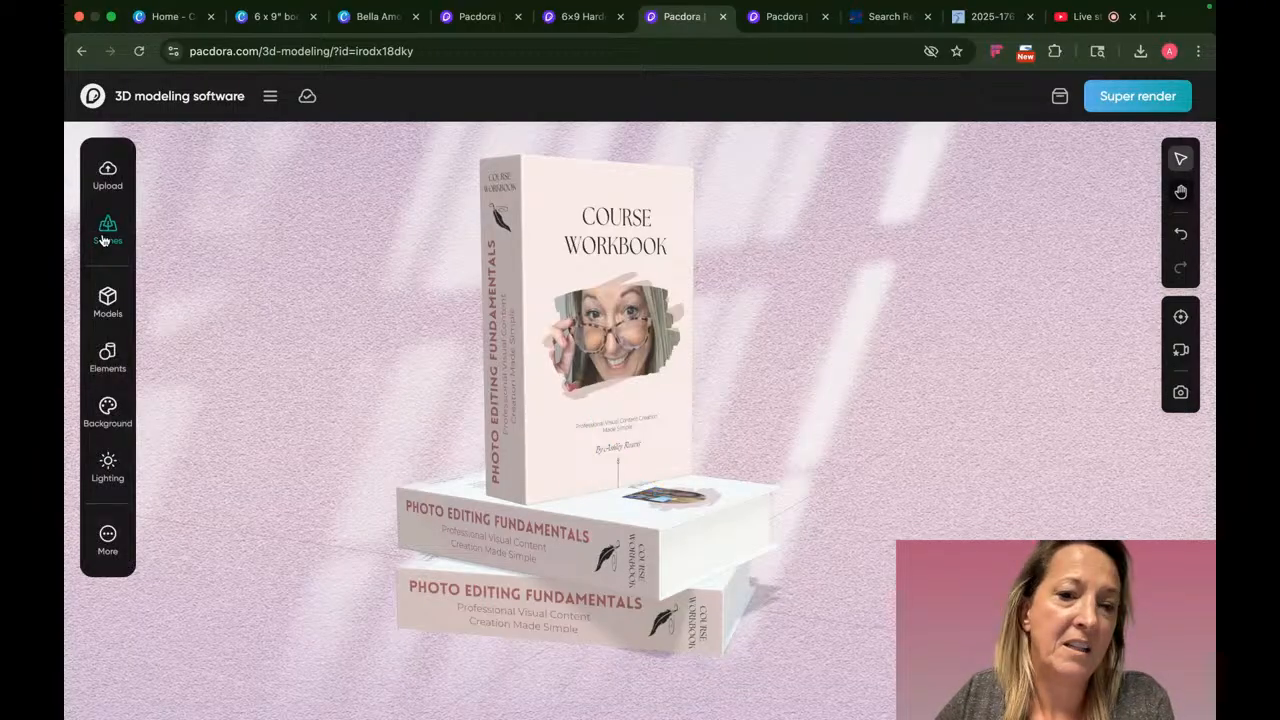
{"action": "left_click", "coordinate": [108, 300]}
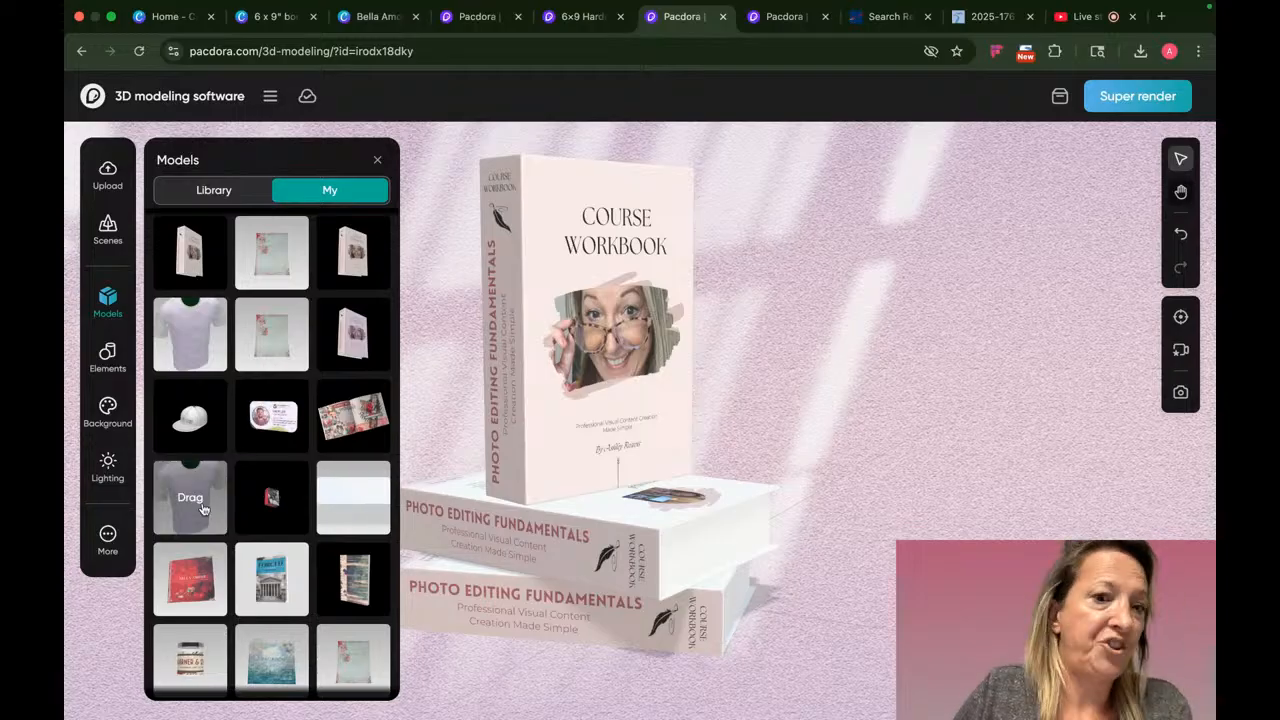
{"action": "scroll", "coordinate": [268, 590], "scroll_direction": "down", "scroll_amount": 2}
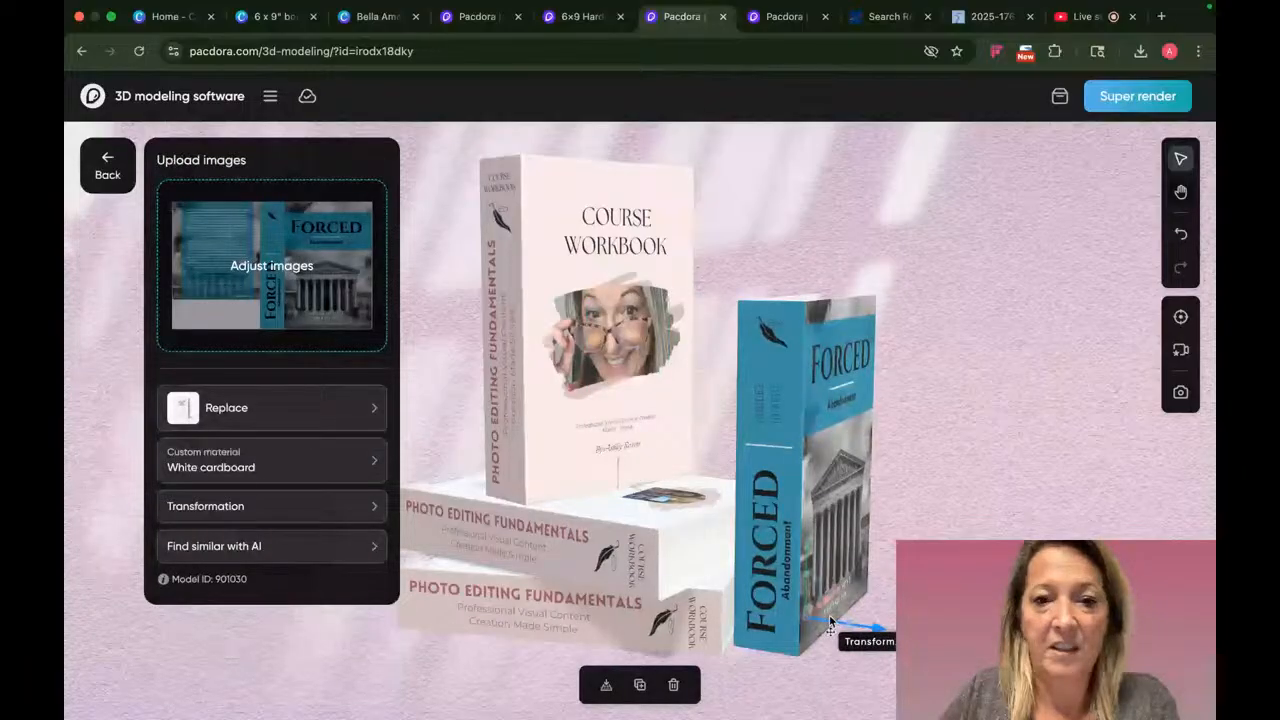
{"action": "left_click_drag", "start_coordinate": [829, 622], "coordinate": [876, 624]}
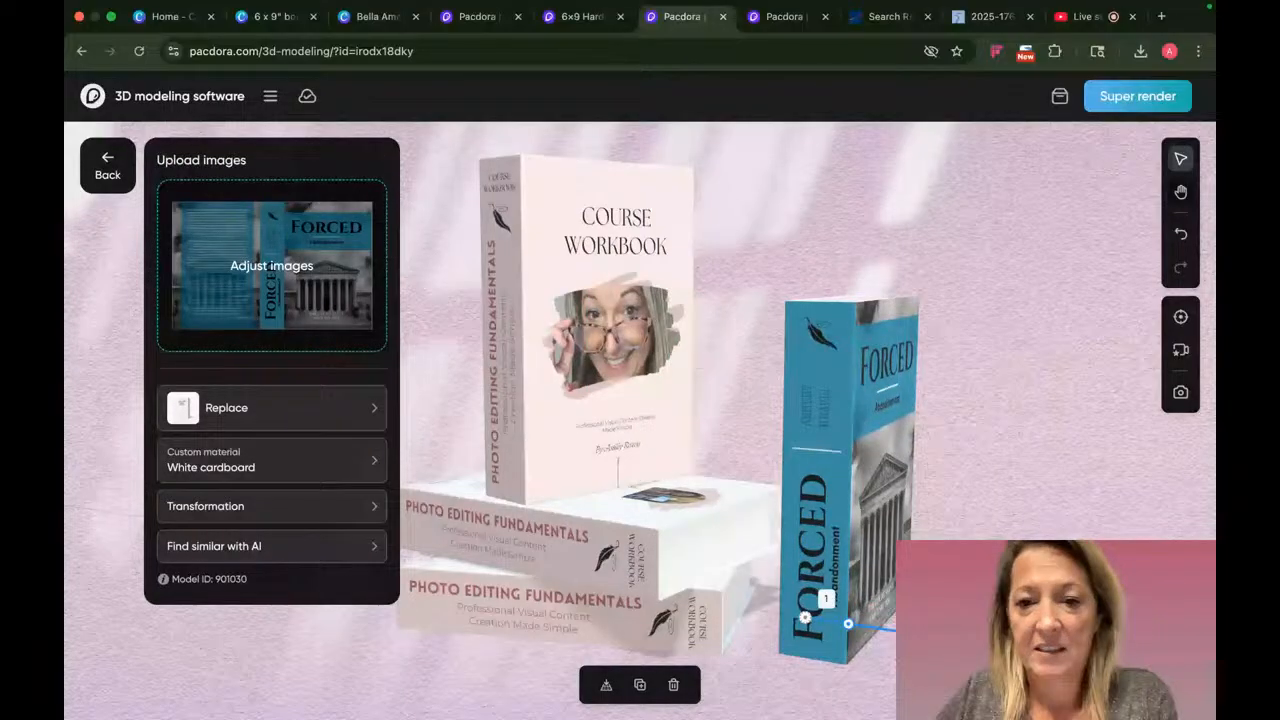
{"action": "left_click", "coordinate": [848, 622]}
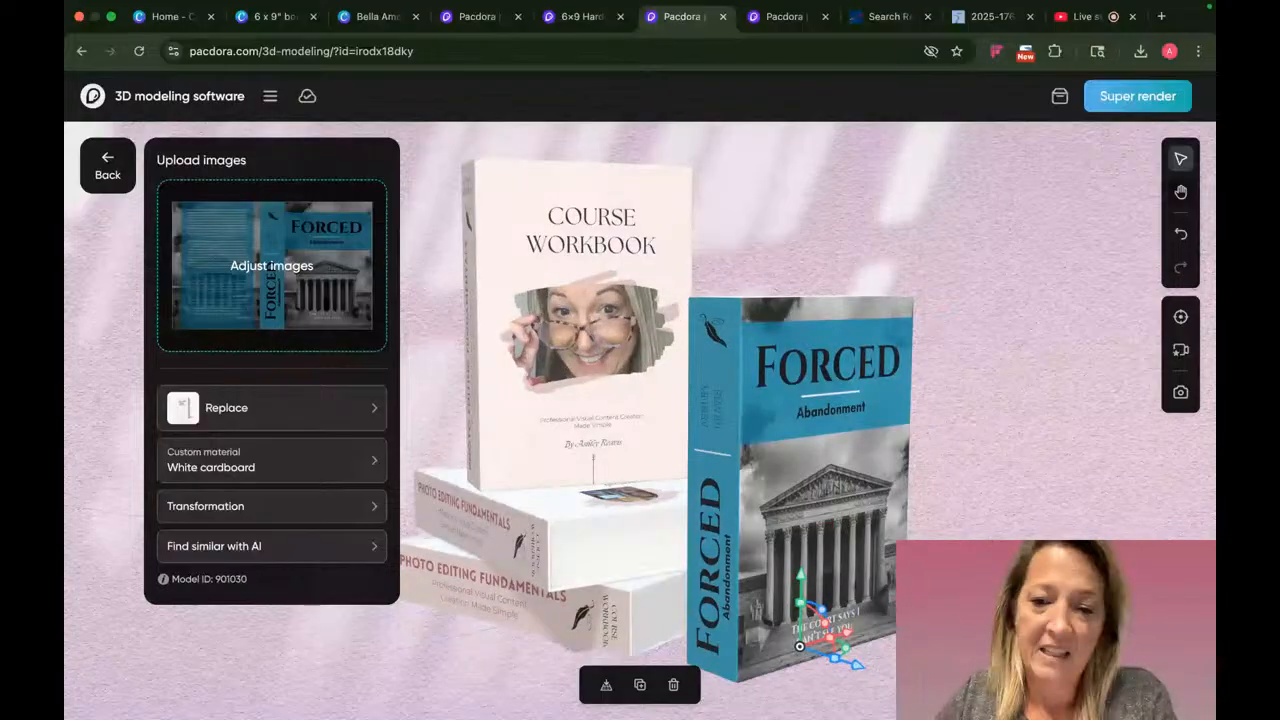
{"action": "mouse_move", "coordinate": [1020, 450]}
{"action": "left_mouse_down"}
{"action": "mouse_move", "coordinate": [1008, 430]}
{"action": "mouse_move", "coordinate": [1020, 430]}
{"action": "left_mouse_up"}
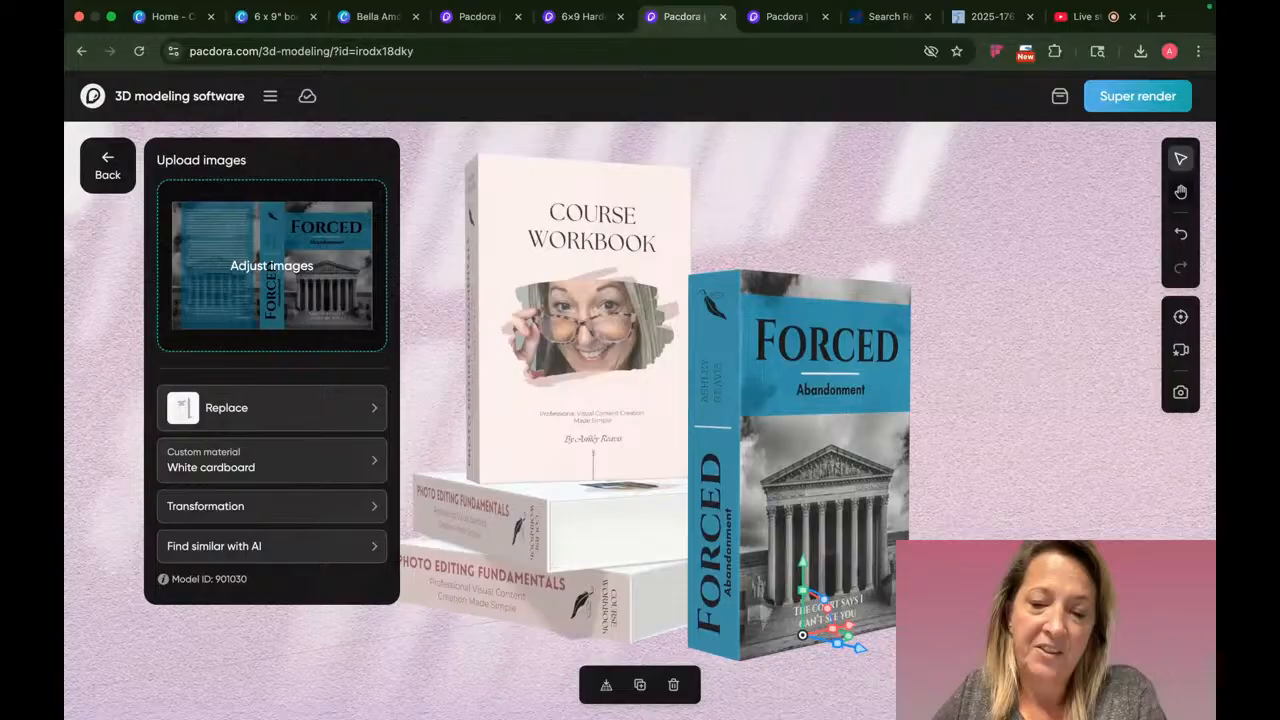
- Delete the Forced Abandonment book from the scene
{"action": "left_click", "coordinate": [985, 493]}
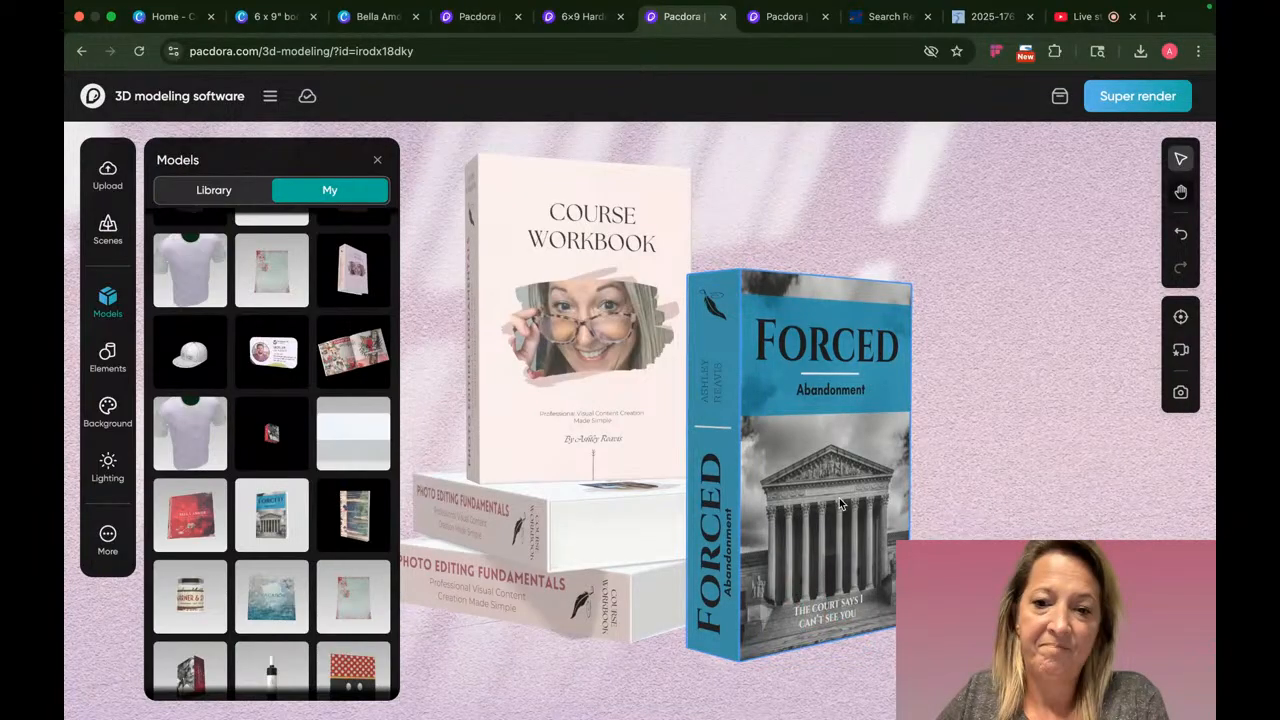
{"action": "left_click", "coordinate": [840, 505]}
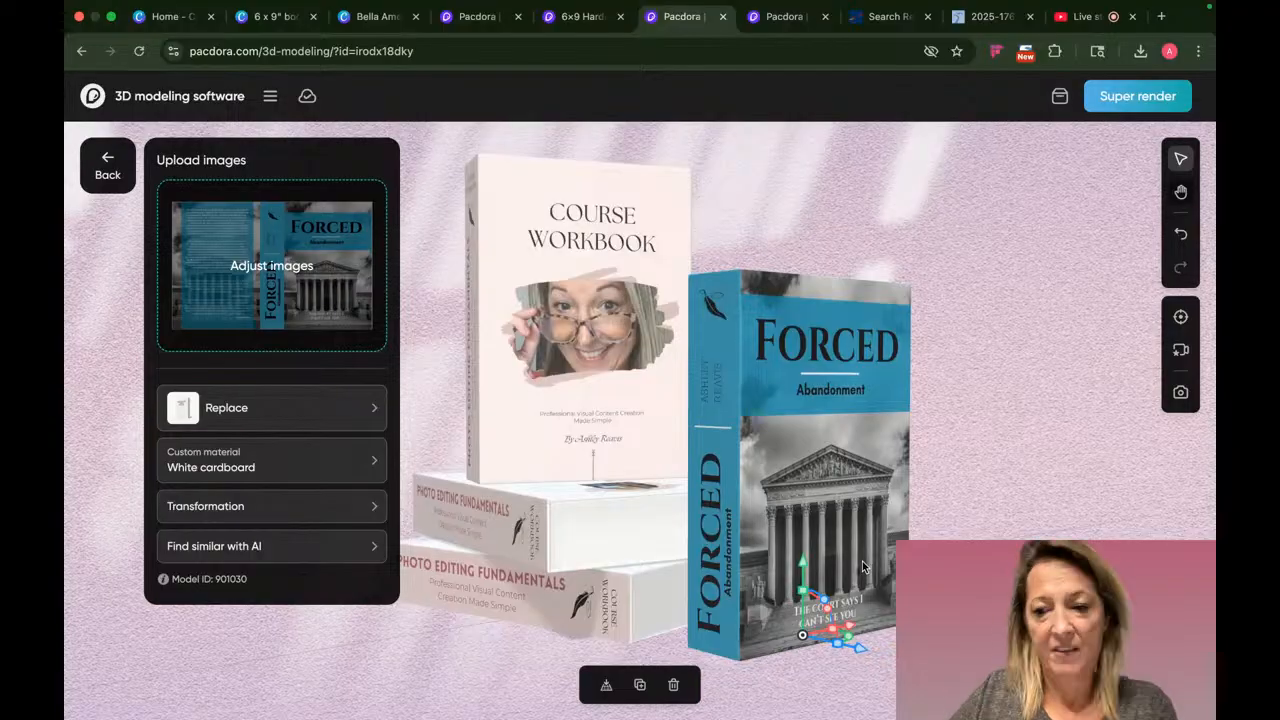
{"action": "key", "text": "Delete"}
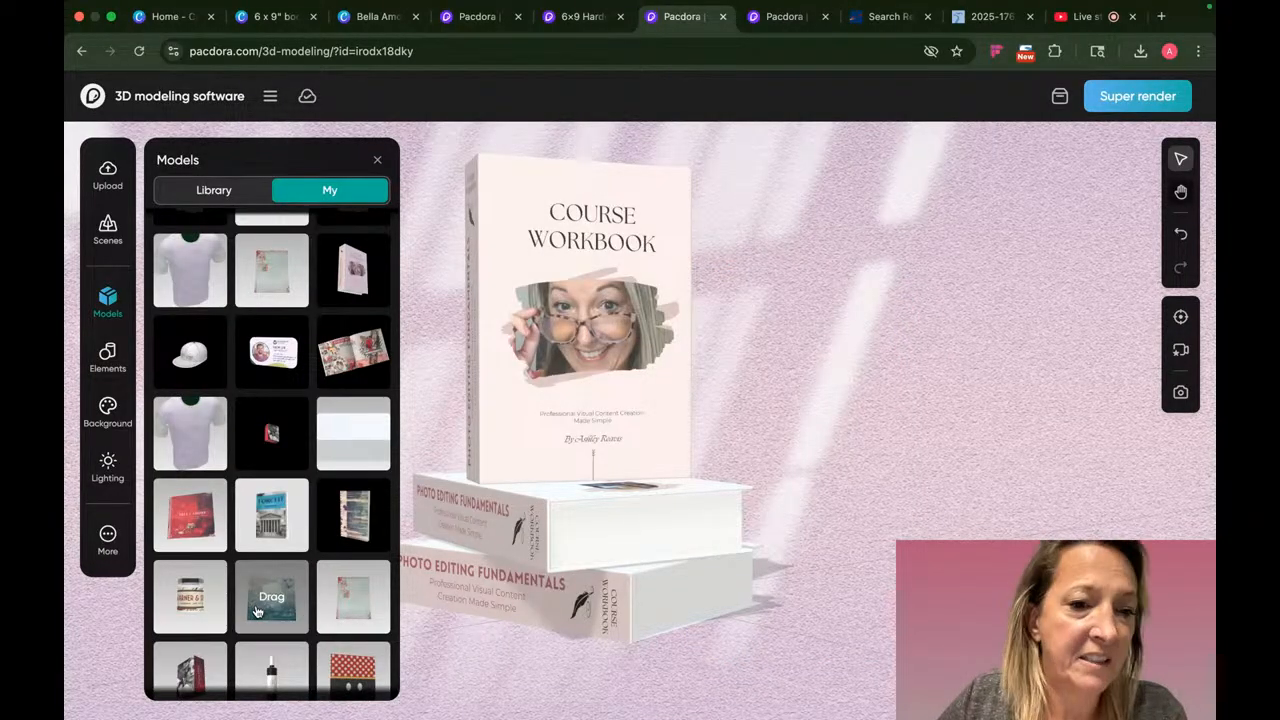
- Add the saved open photo book model to the scene and select it for positioning
{"action": "scroll", "coordinate": [200, 530], "scroll_direction": "up", "scroll_amount": 2}
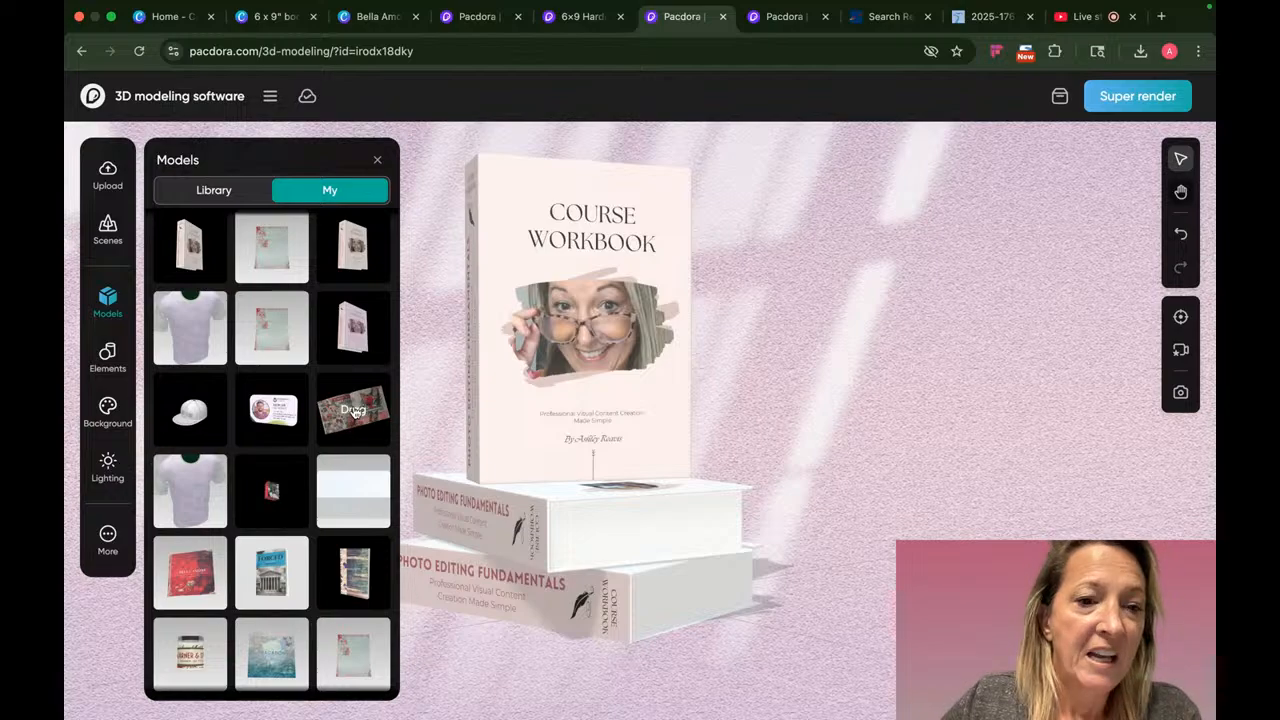
{"action": "left_click", "coordinate": [353, 410]}
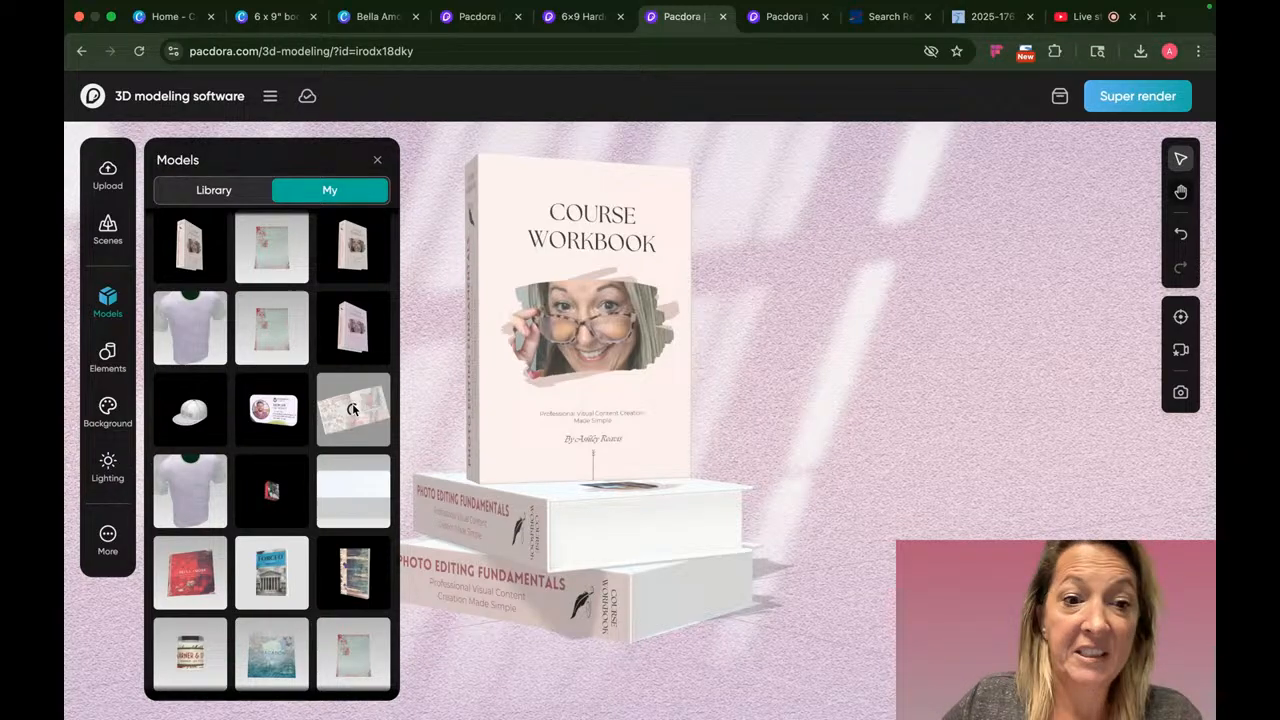
{"action": "left_click", "coordinate": [491, 505]}
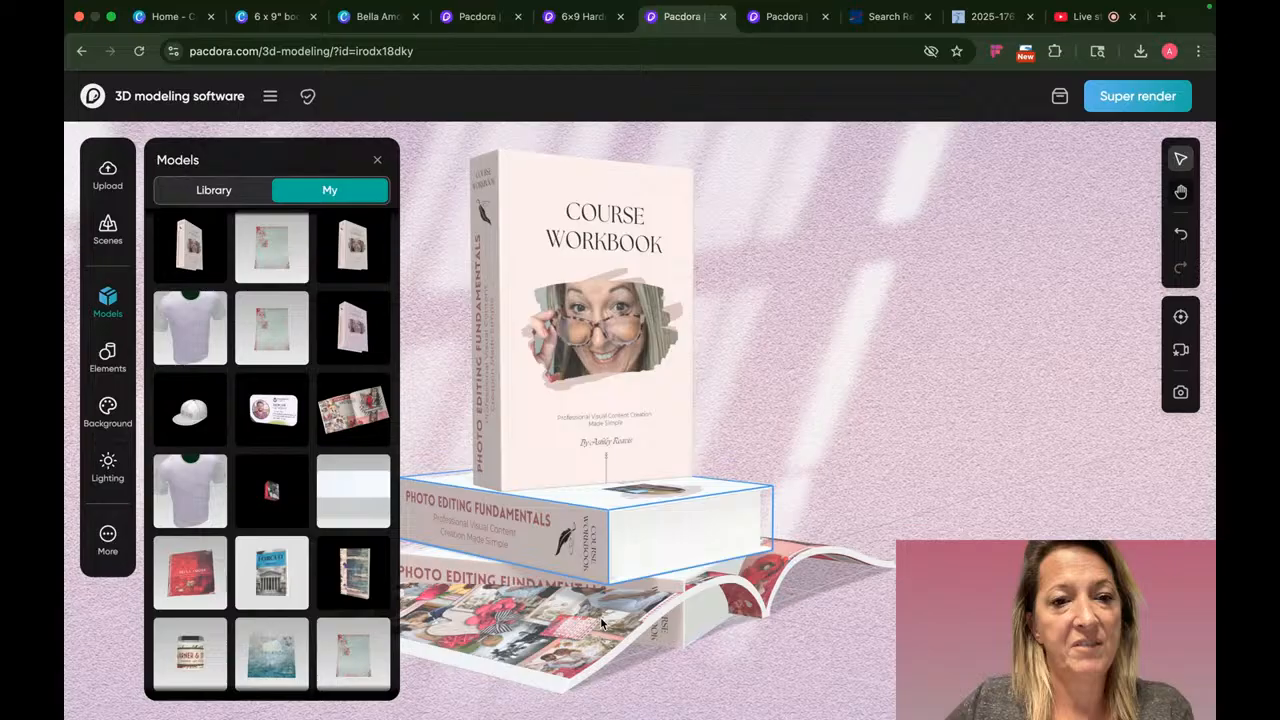
{"action": "left_click", "coordinate": [601, 623]}
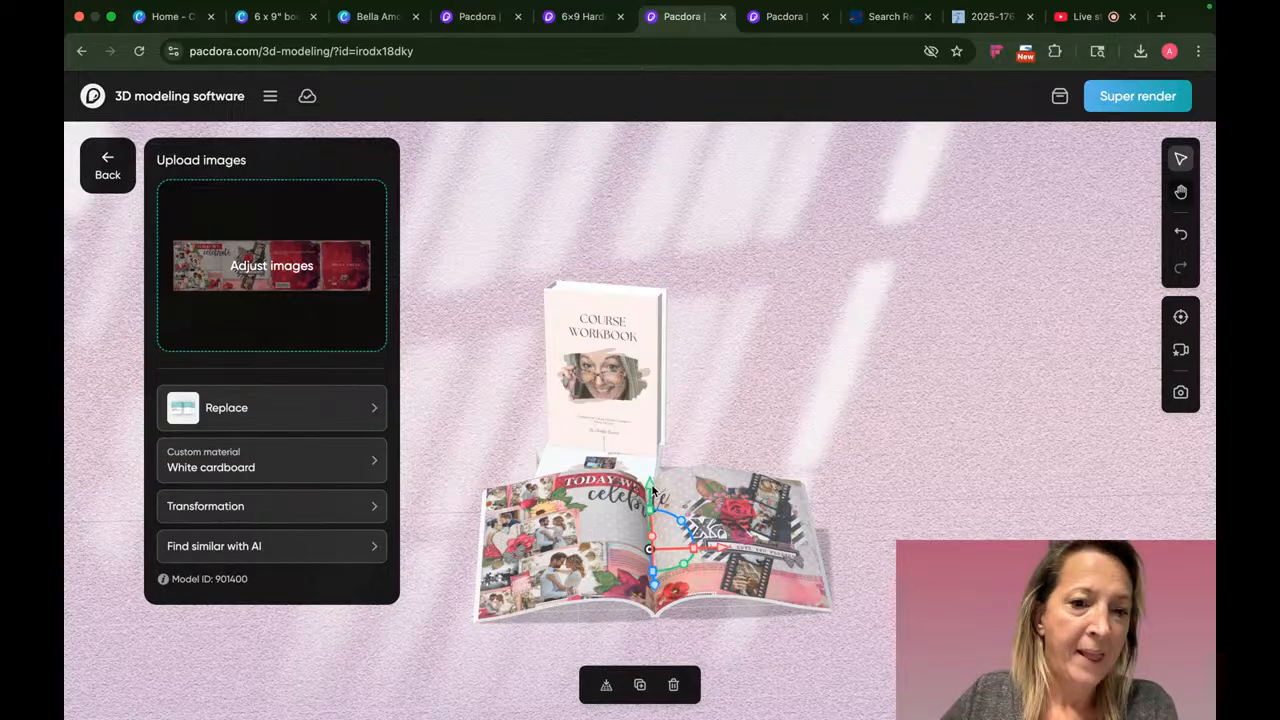
- Place the open photo book diagonally on the floor beside the book stack and scale it down slightly
{"action": "left_click_drag", "start_coordinate": [672, 530], "coordinate": [641, 518]}
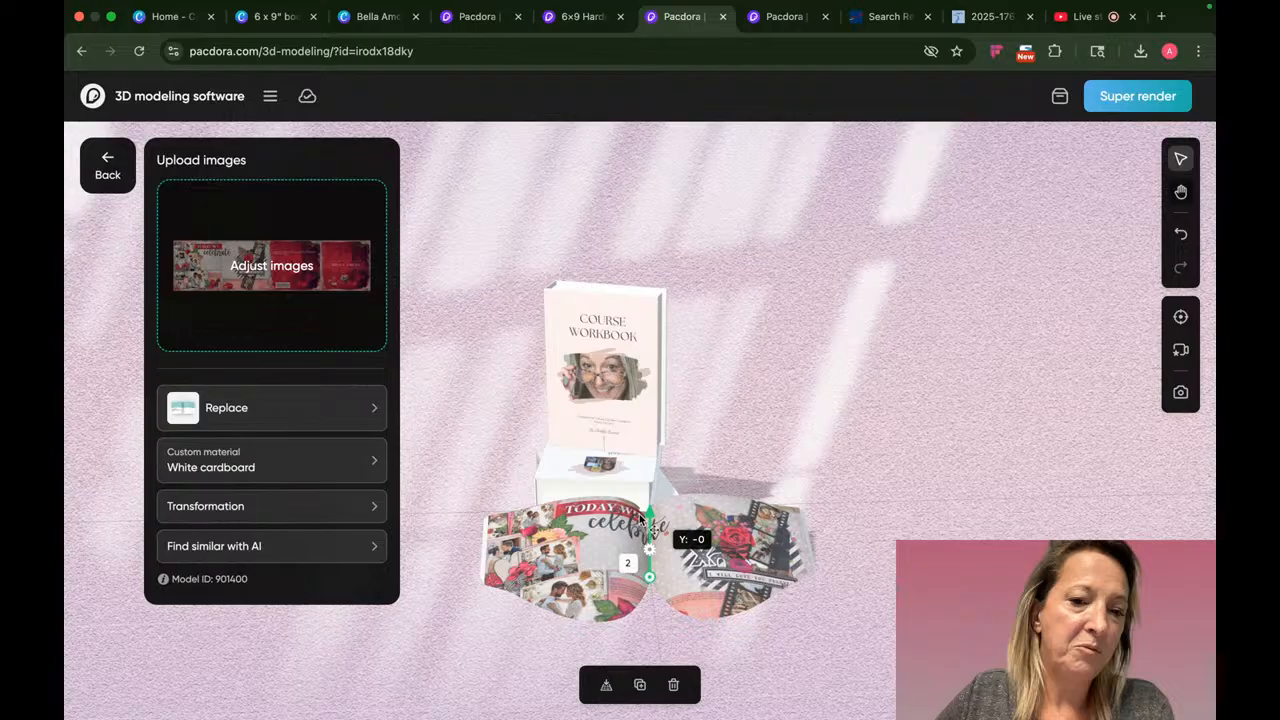
{"action": "left_click_drag", "start_coordinate": [641, 518], "coordinate": [680, 597]}
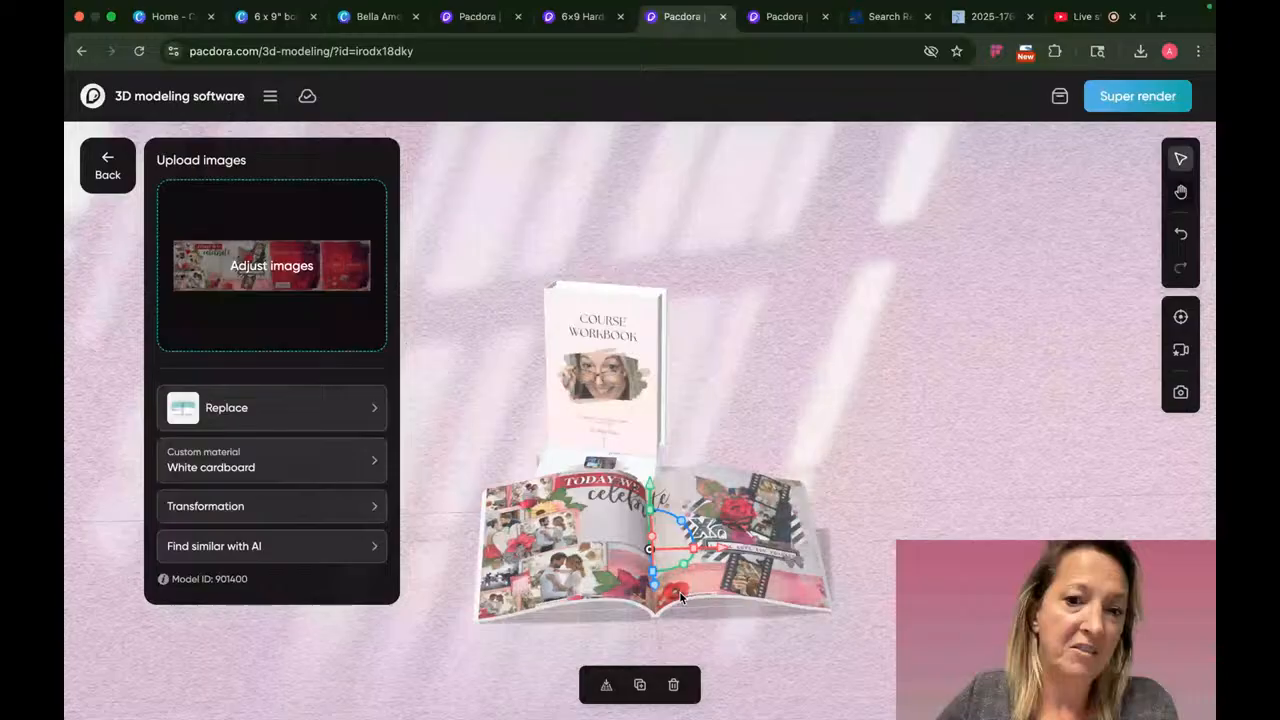
{"action": "left_click_drag", "start_coordinate": [680, 597], "coordinate": [745, 510]}
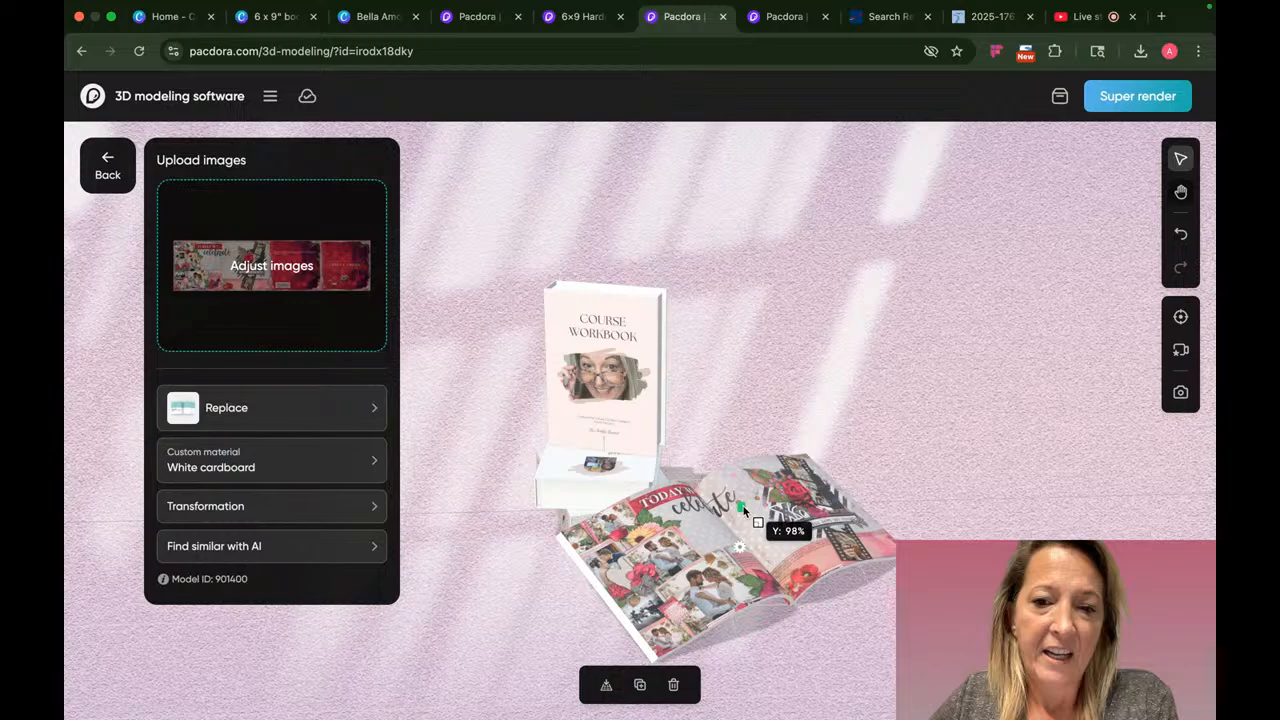
{"action": "left_click_drag", "start_coordinate": [745, 510], "coordinate": [748, 537]}
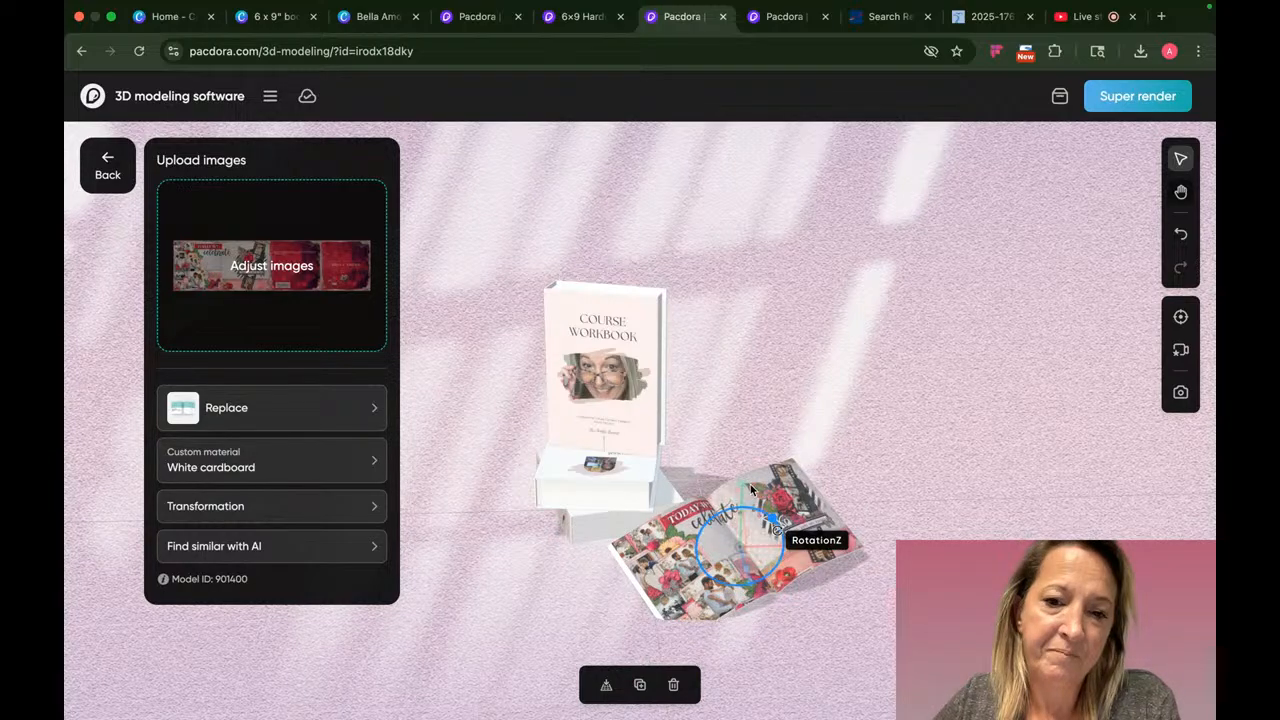
- Raise the open photo book off the floor and tilt it so its pages face the viewer
{"action": "left_click_drag", "start_coordinate": [748, 484], "coordinate": [745, 459]}
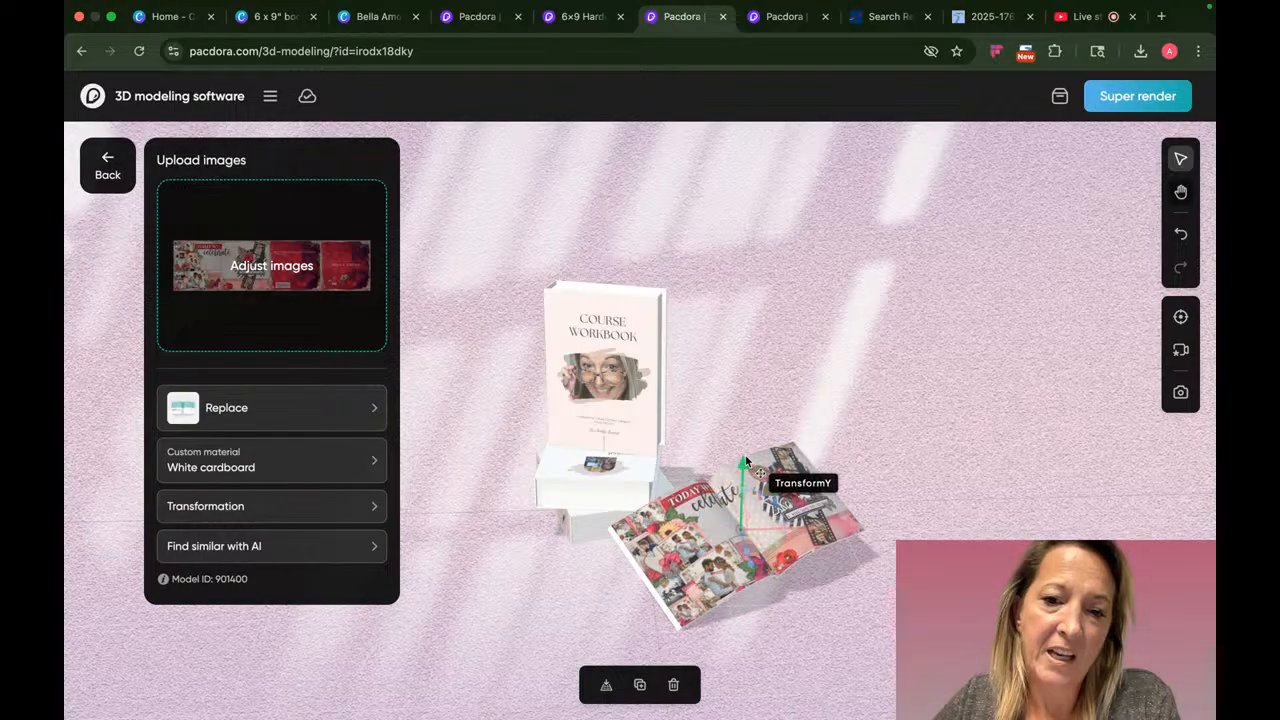
{"action": "left_click_drag", "start_coordinate": [810, 535], "coordinate": [799, 536]}
{"action": "mouse_move", "coordinate": [597, 609]}
{"action": "left_mouse_down"}
{"action": "mouse_move", "coordinate": [656, 600]}
{"action": "mouse_move", "coordinate": [614, 592]}
{"action": "left_mouse_up"}
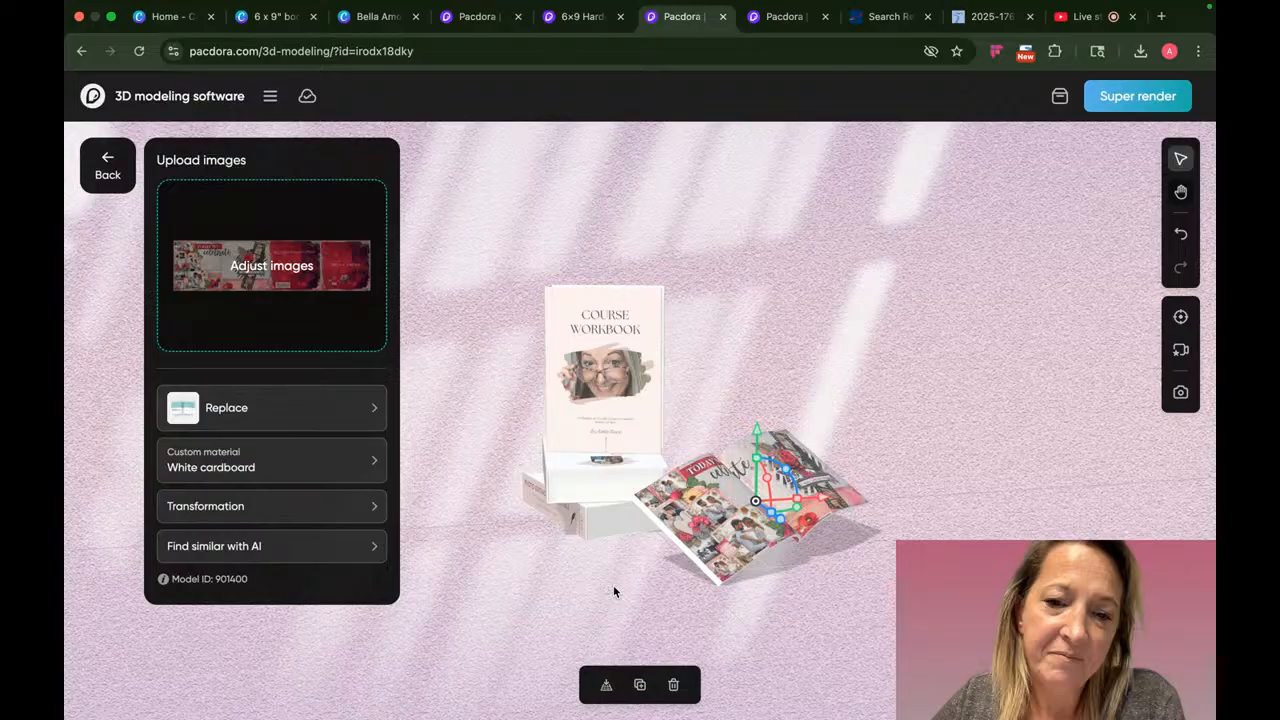
{"action": "left_click_drag", "start_coordinate": [792, 515], "coordinate": [780, 511]}
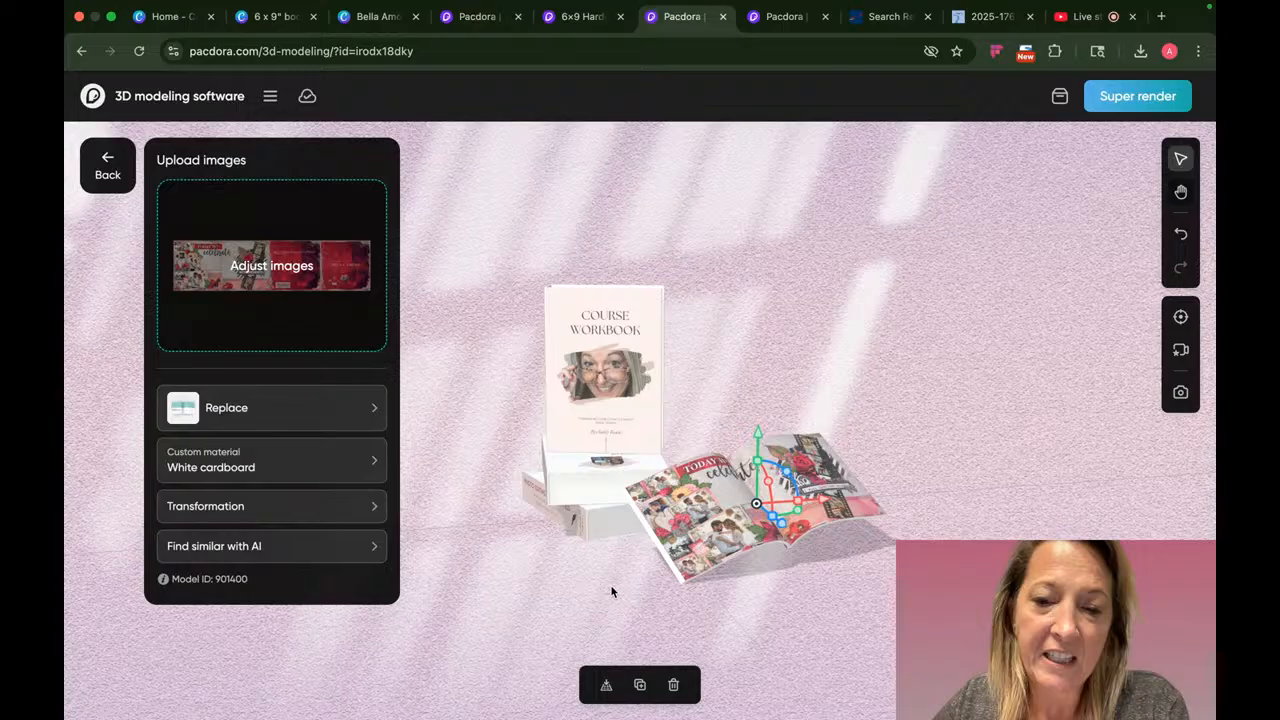
{"action": "left_click_drag", "start_coordinate": [612, 591], "coordinate": [651, 590]}
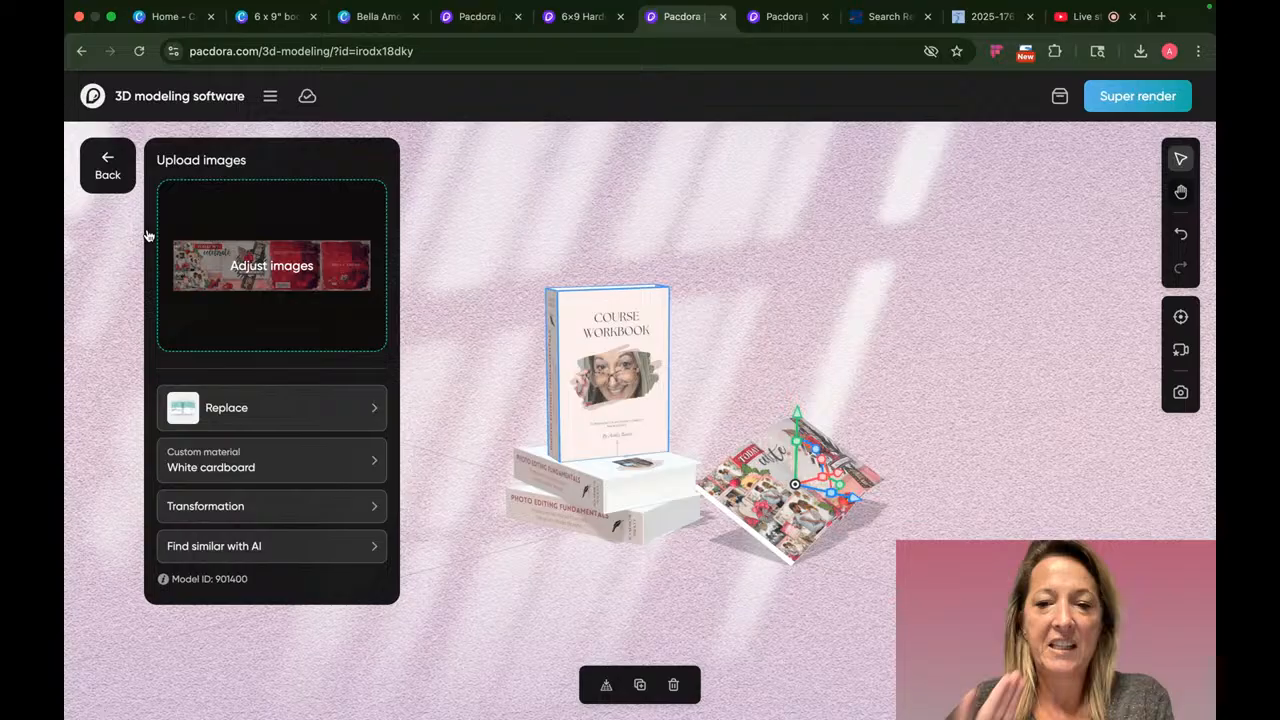
- Add the pink blossom from the Plants elements and set it on the stacked books in front of the Course Workbook
{"action": "left_click", "coordinate": [118, 176]}
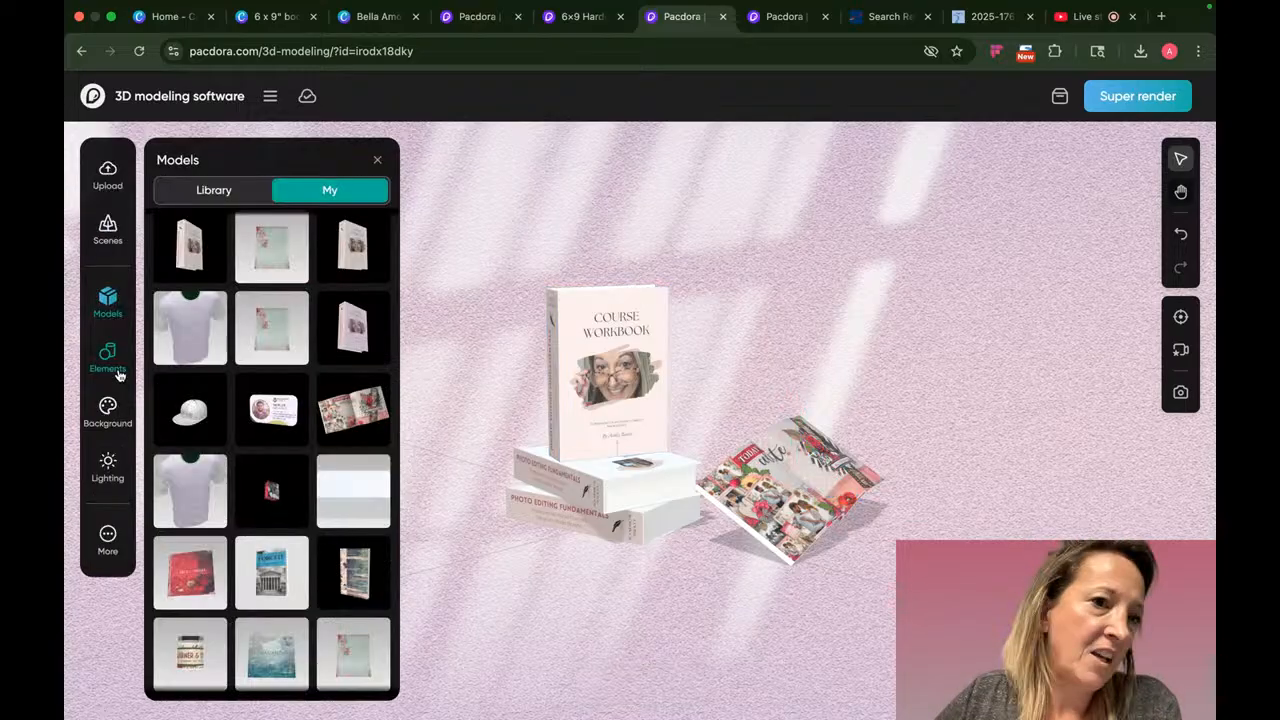
{"action": "left_click", "coordinate": [117, 370]}
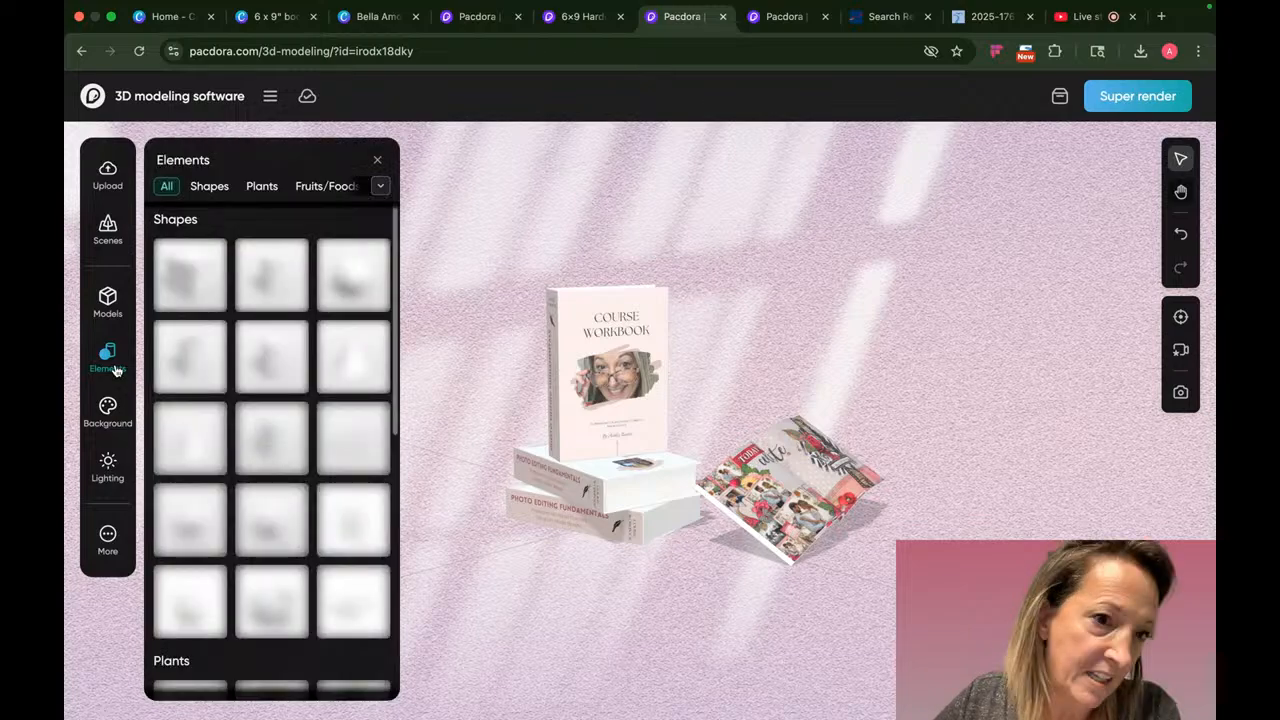
{"action": "scroll", "coordinate": [280, 530], "scroll_direction": "down", "scroll_amount": 5}
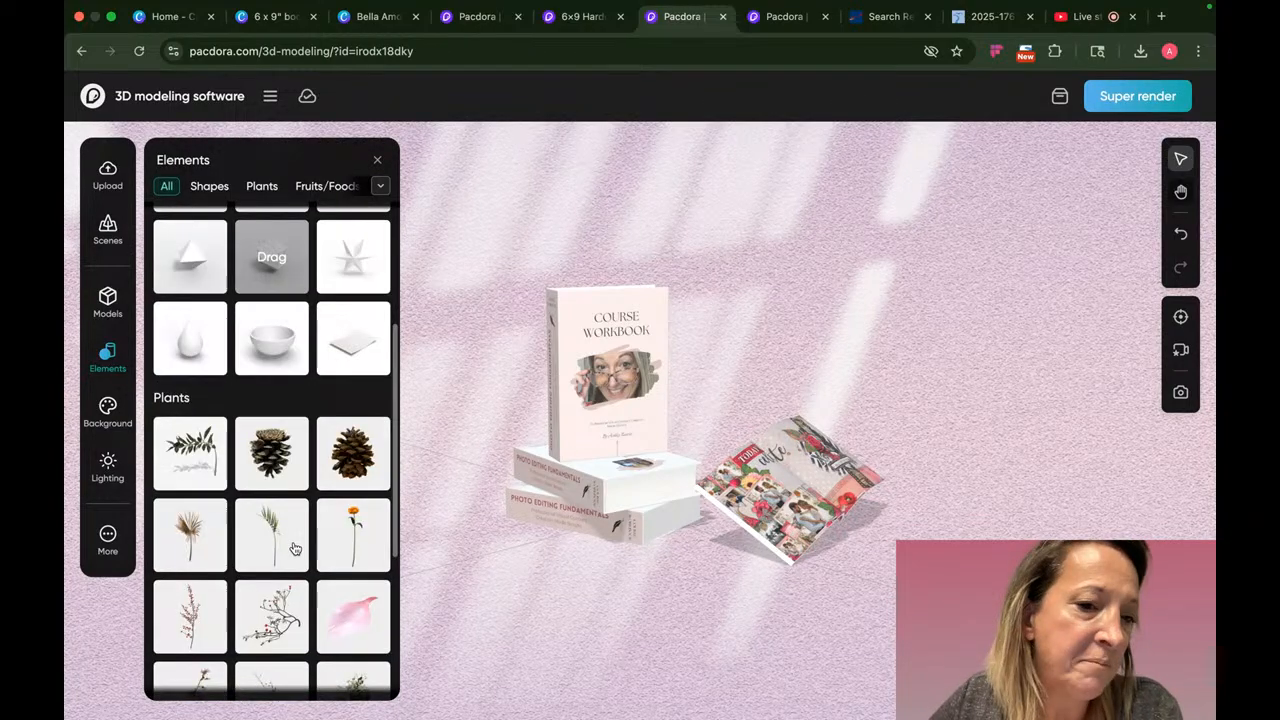
{"action": "scroll", "coordinate": [295, 548], "scroll_direction": "down", "scroll_amount": 2}
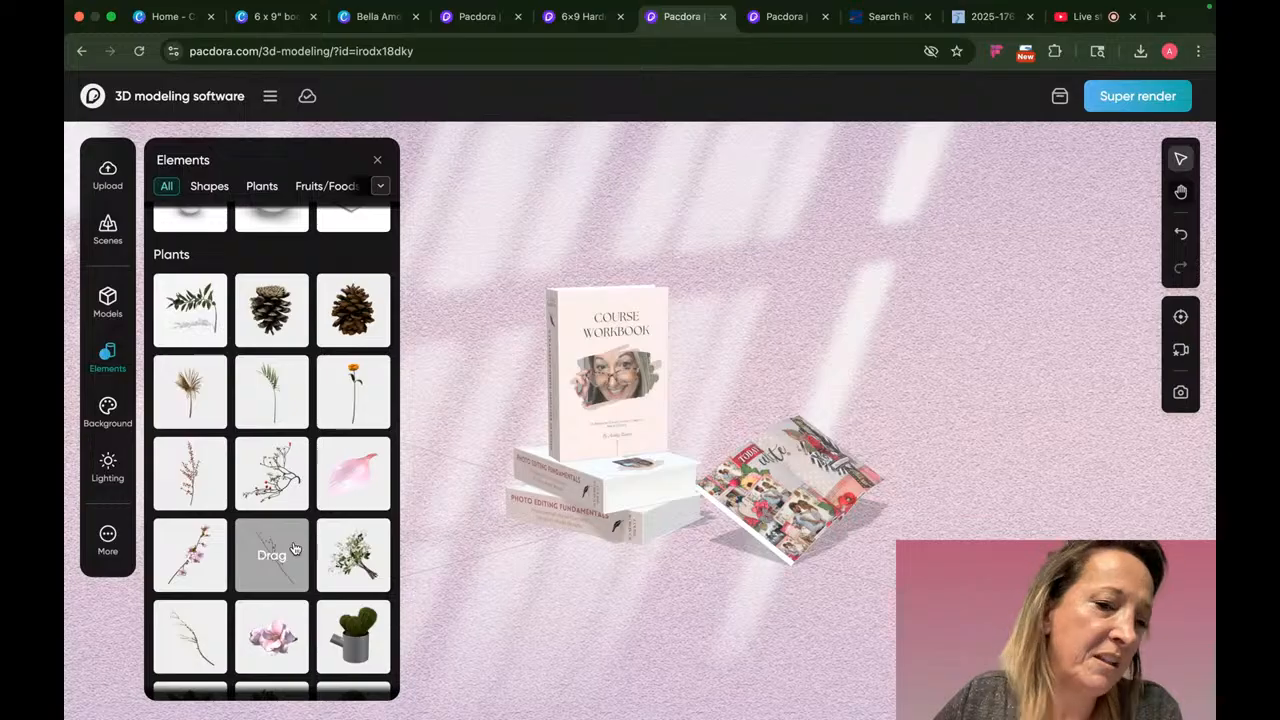
{"action": "left_click_drag", "start_coordinate": [280, 643], "coordinate": [435, 597]}
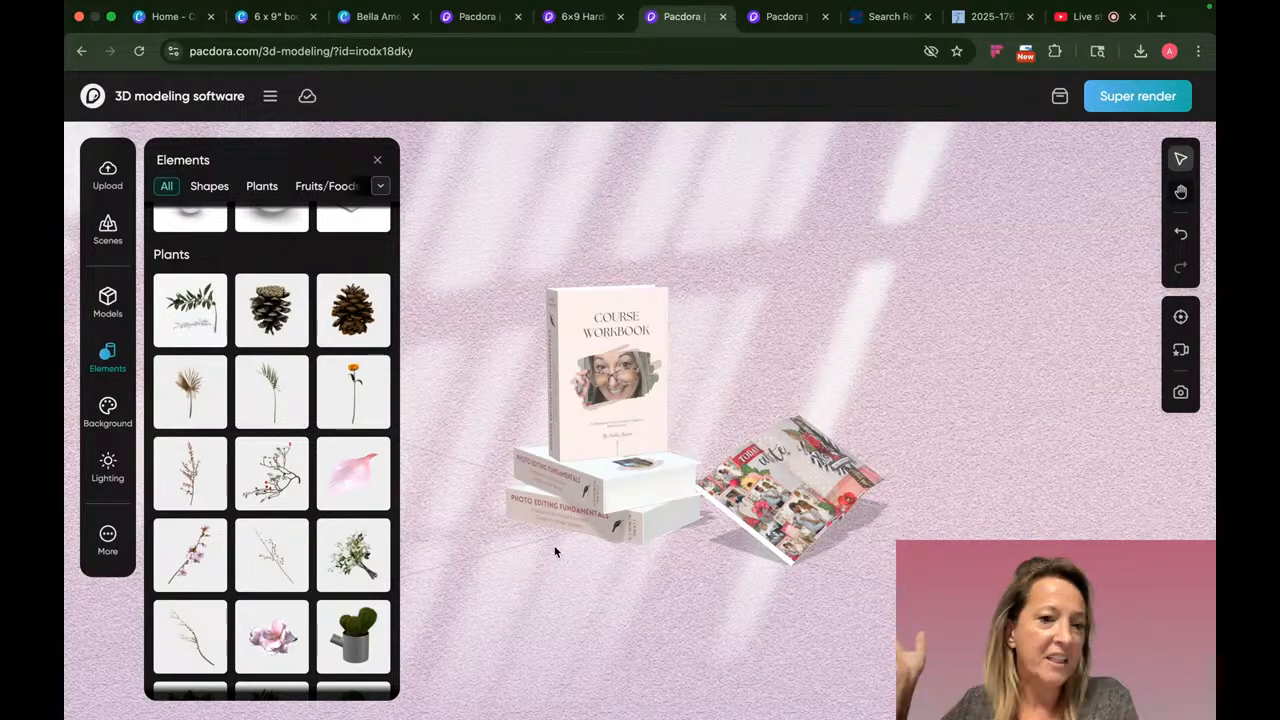
{"action": "left_click_drag", "start_coordinate": [555, 551], "coordinate": [816, 533]}
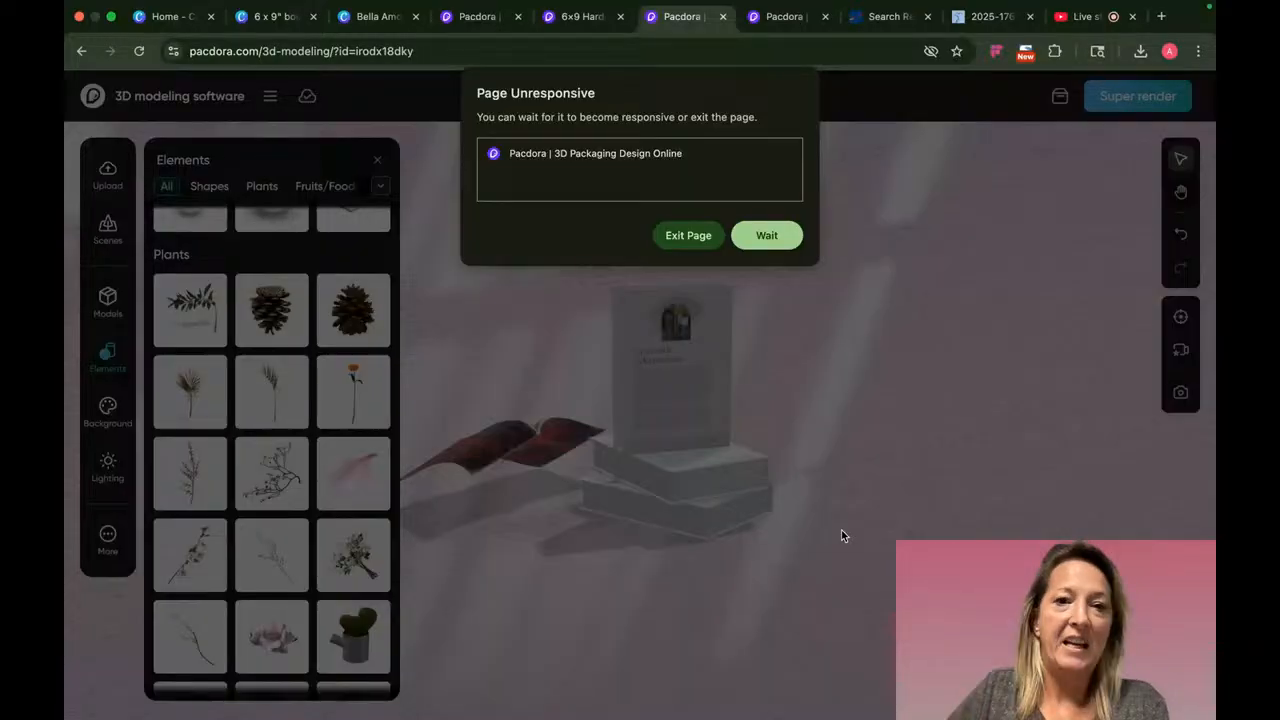
{"action": "left_click", "coordinate": [766, 236]}
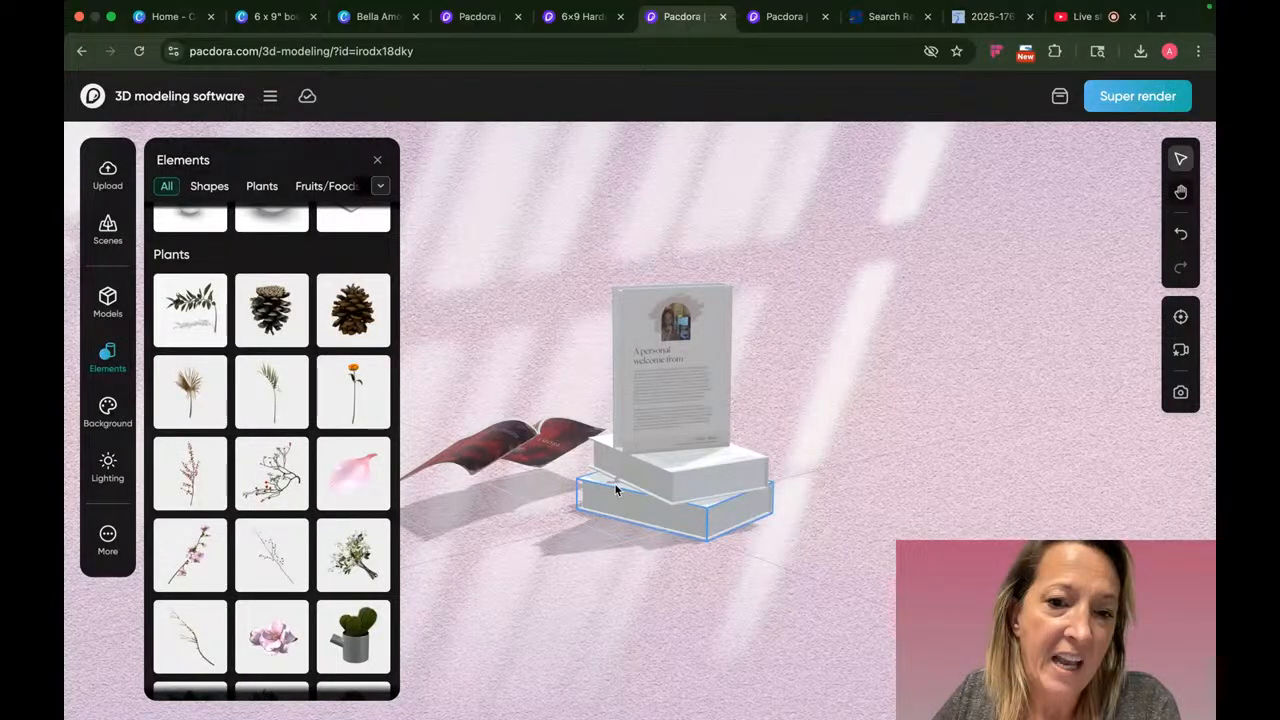
{"action": "left_click", "coordinate": [639, 512]}
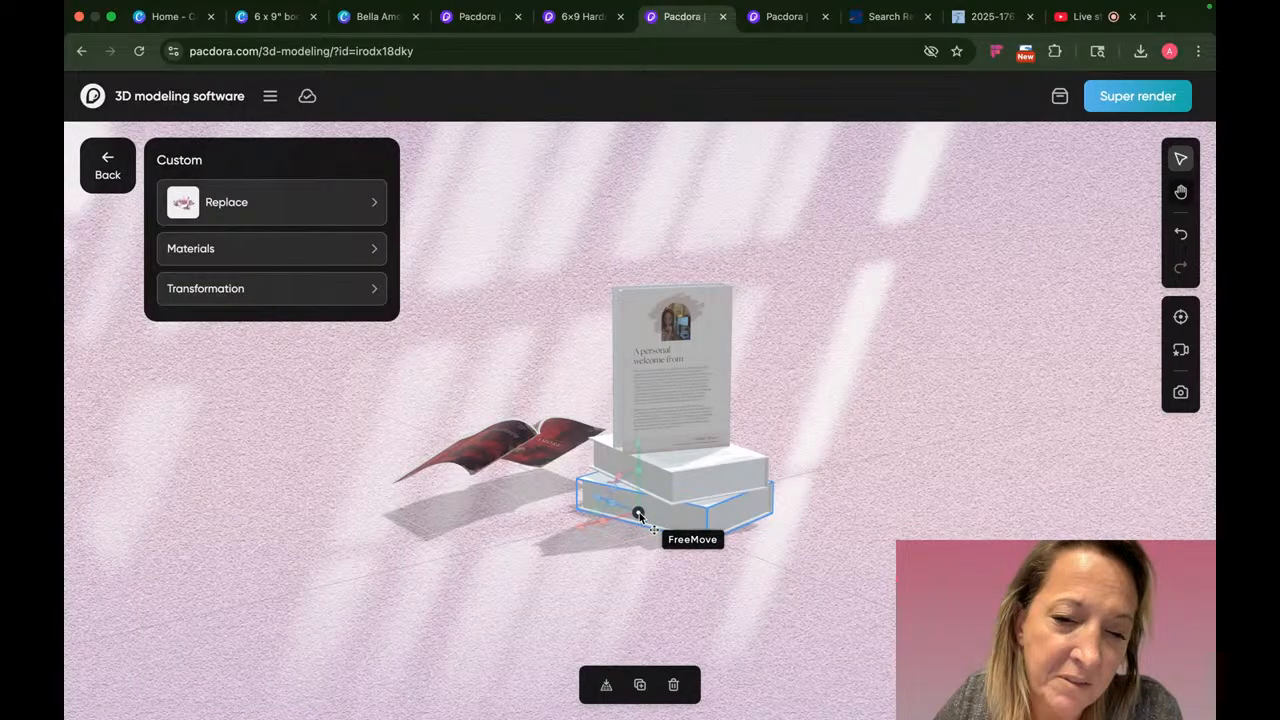
{"action": "left_click_drag", "start_coordinate": [640, 516], "coordinate": [625, 432]}
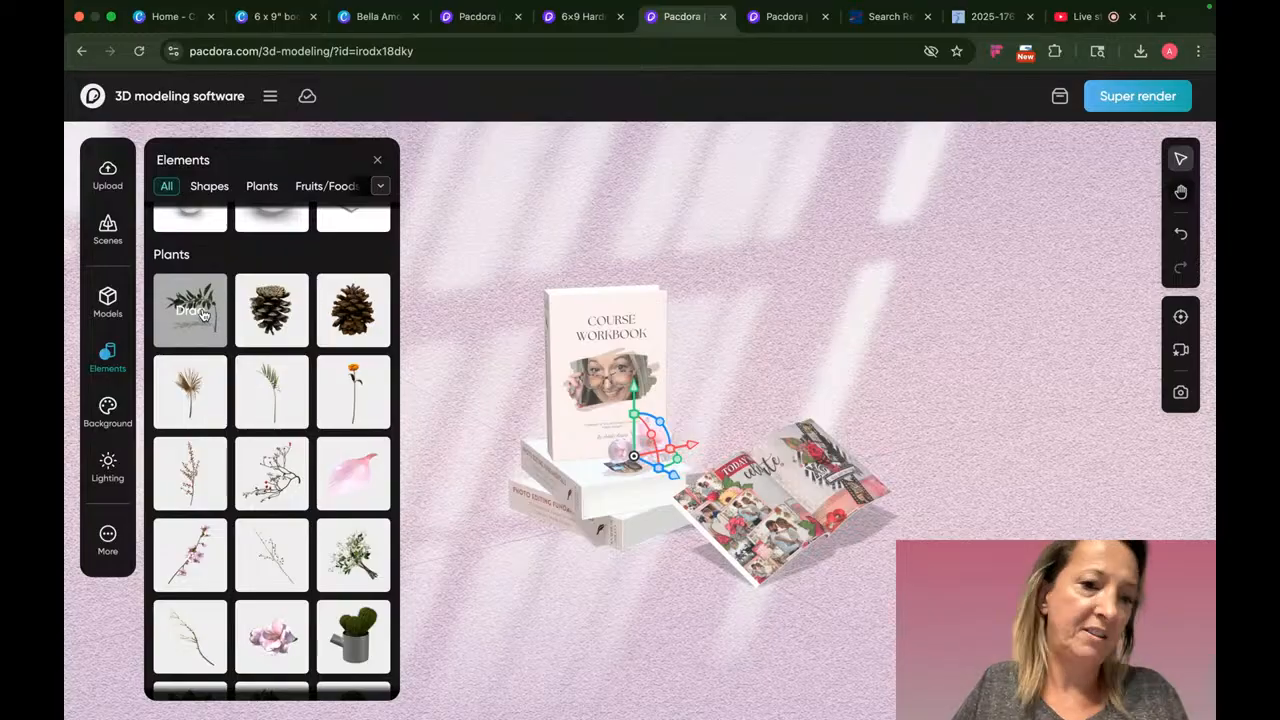
- Add the leafy branch from the Plants elements, move it to the foreground beyond the photo book, and enlarge it greatly
{"action": "left_click", "coordinate": [205, 314]}
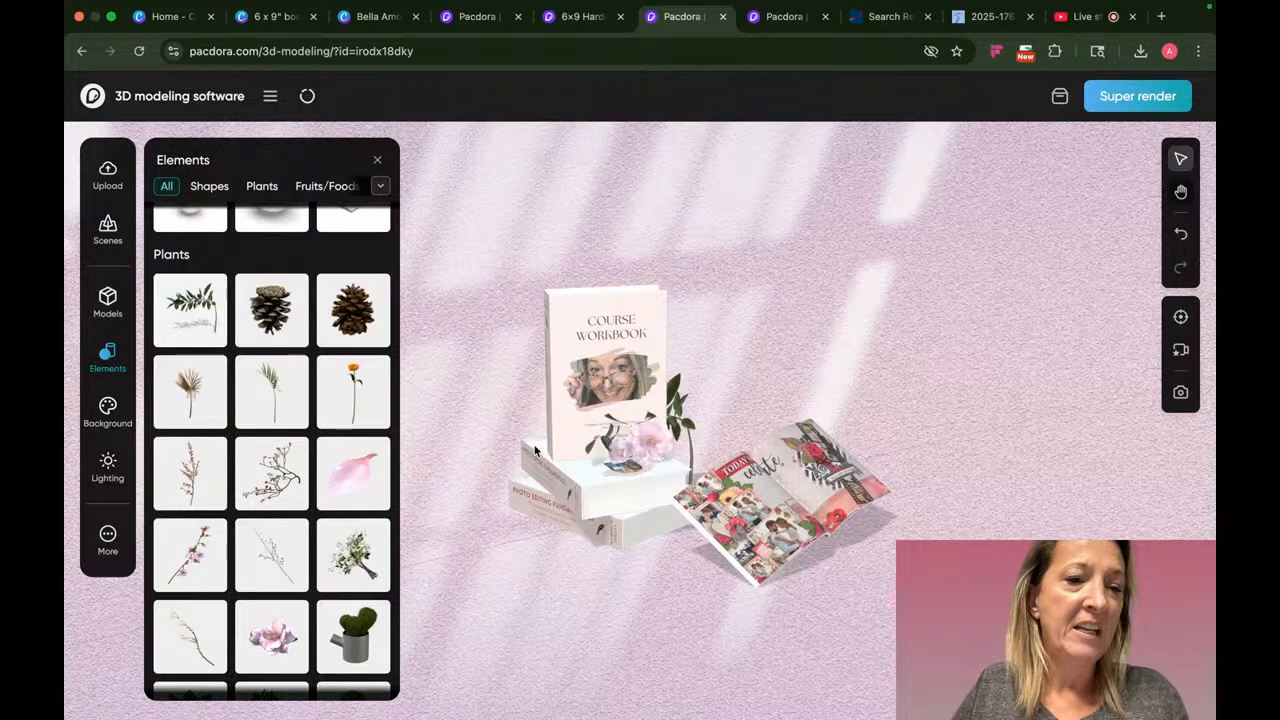
{"action": "left_click", "coordinate": [600, 488]}
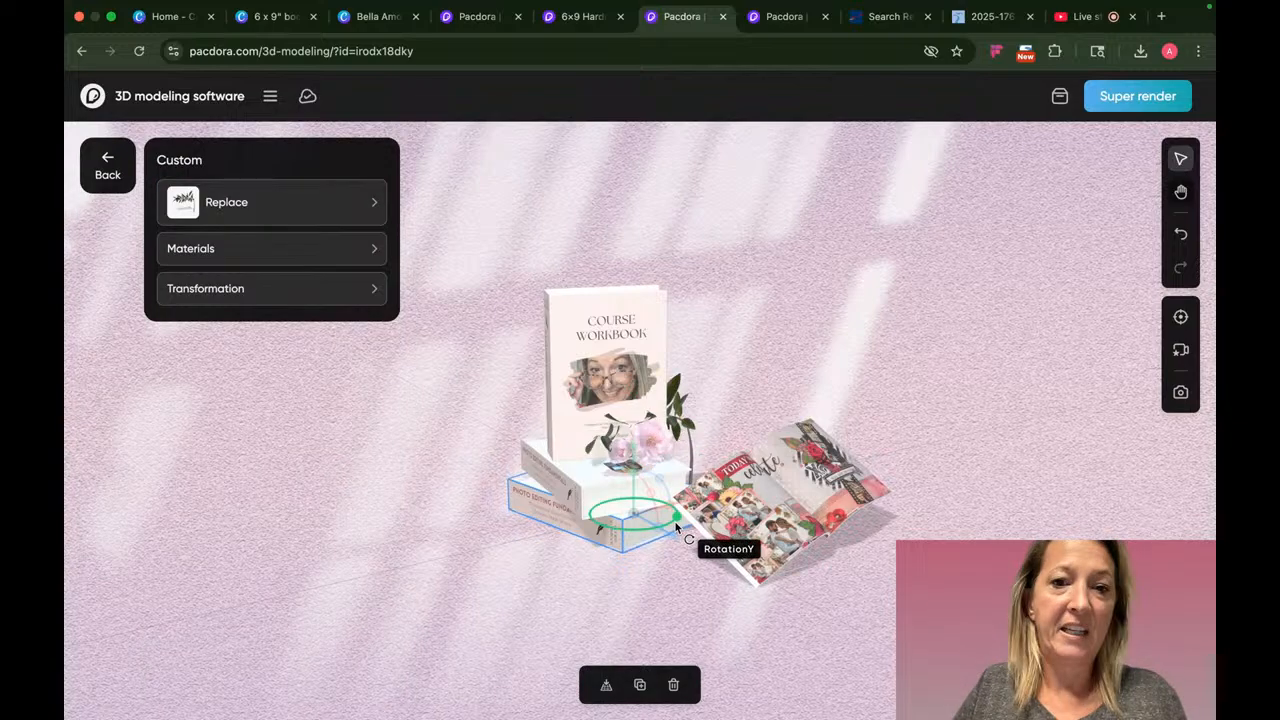
{"action": "left_click_drag", "start_coordinate": [676, 527], "coordinate": [837, 627]}
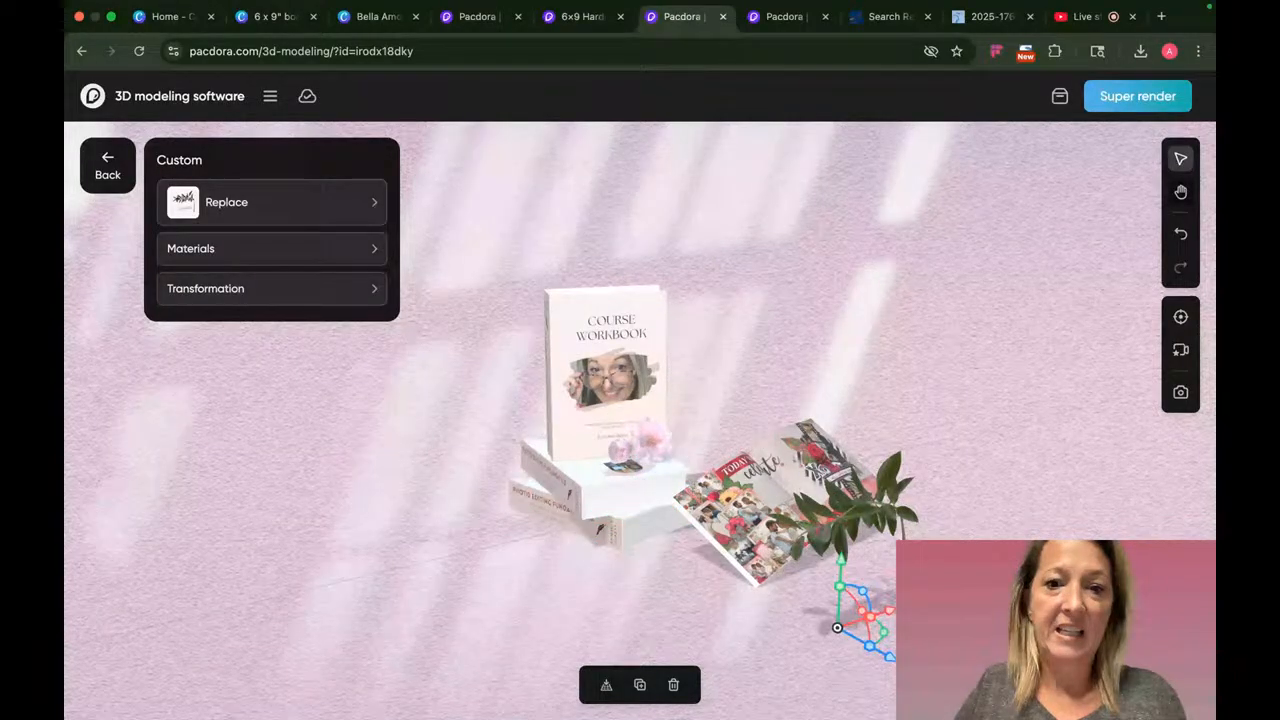
{"action": "left_click_drag", "start_coordinate": [840, 592], "coordinate": [656, 398]}
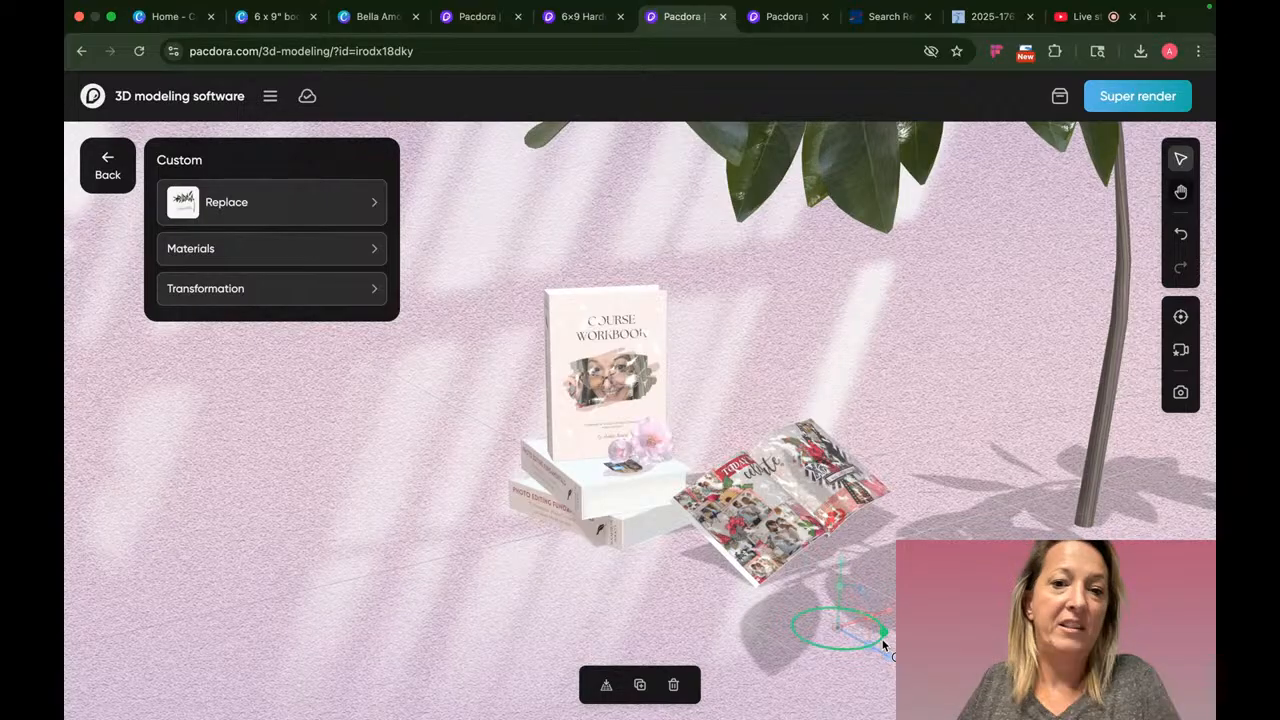
- Rotate and reposition the enlarged branch so its leaf shadow falls across the floor behind the books, leaving only the stem in view
{"action": "left_click_drag", "start_coordinate": [883, 645], "coordinate": [844, 655]}
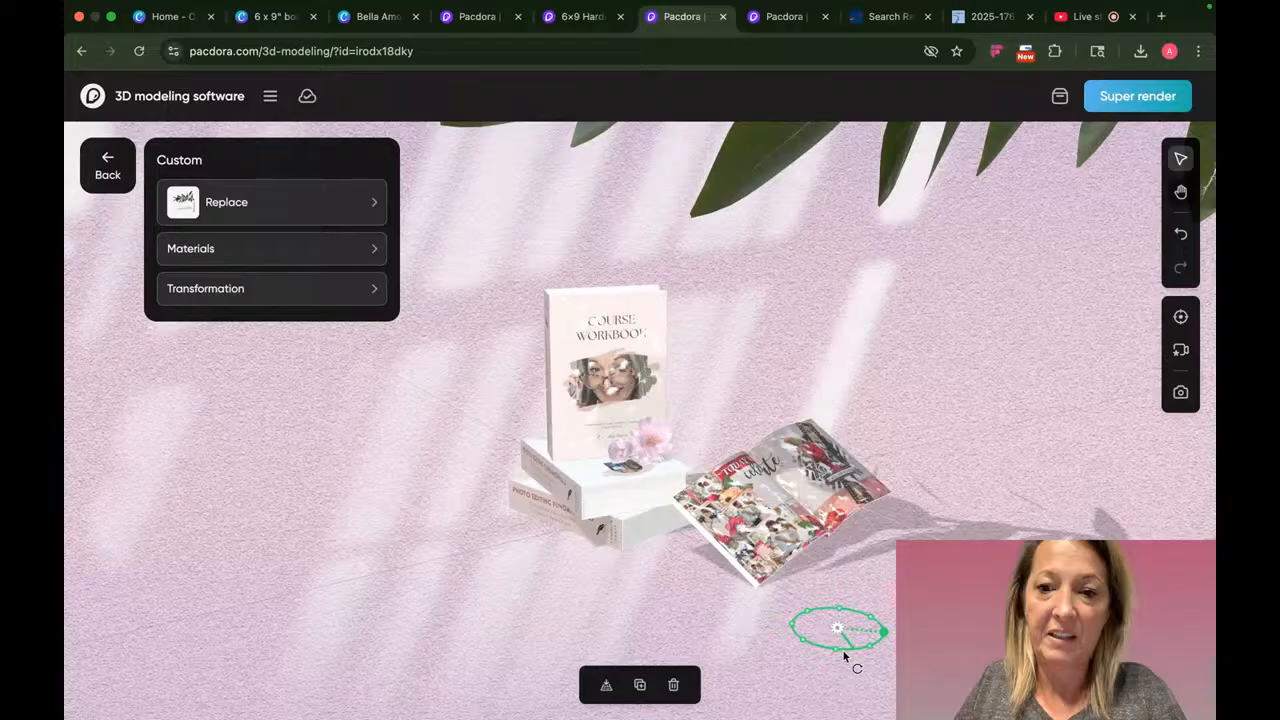
{"action": "left_click_drag", "start_coordinate": [842, 649], "coordinate": [842, 649]}
{"action": "left_click", "coordinate": [601, 460]}
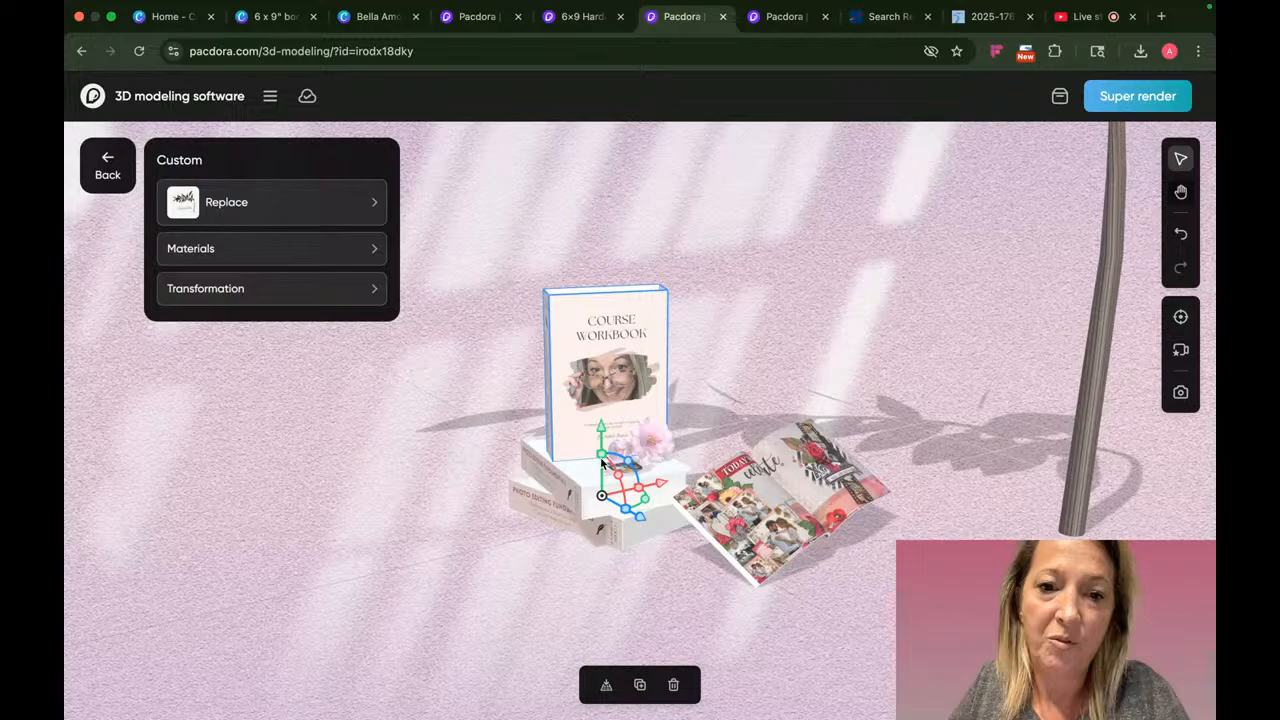
{"action": "left_click", "coordinate": [648, 610]}
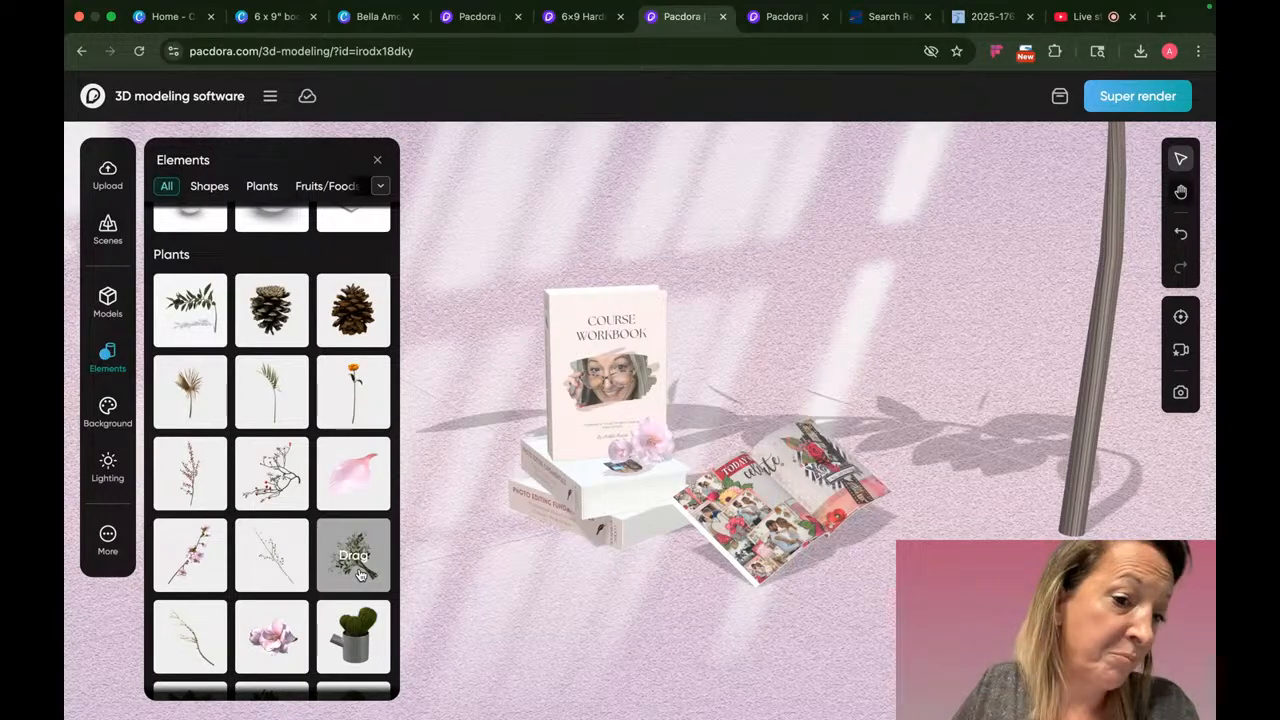
- Add the white vase with yellow flowering branches and move it along X to 9, behind the open photo book
{"action": "scroll", "coordinate": [359, 573], "scroll_direction": "down", "scroll_amount": 3}
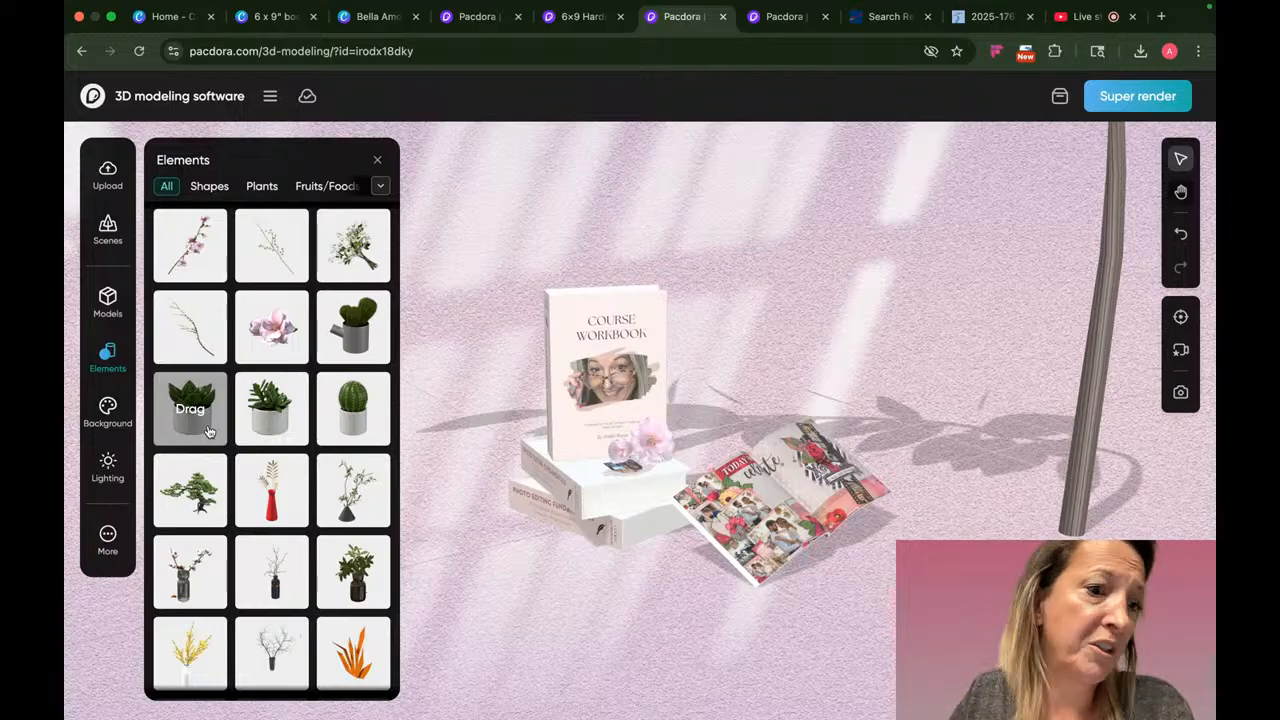
{"action": "scroll", "coordinate": [177, 590], "scroll_direction": "down", "scroll_amount": 2}
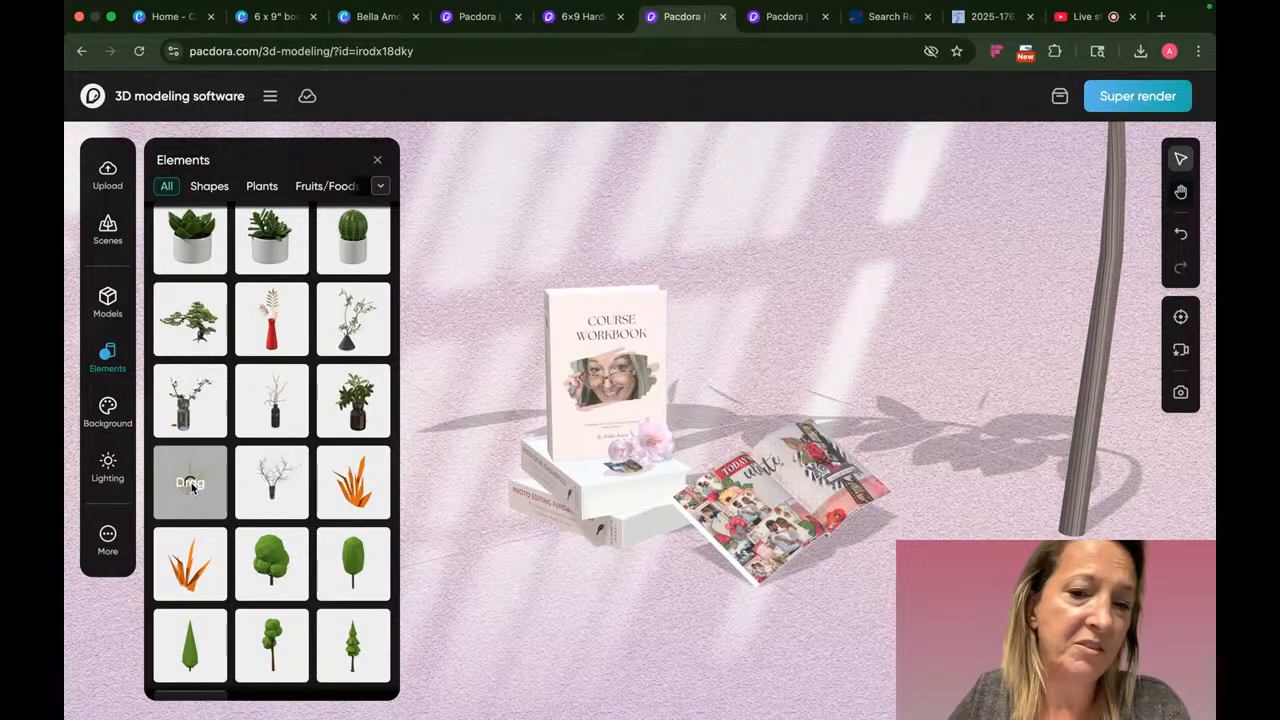
{"action": "left_click", "coordinate": [193, 487]}
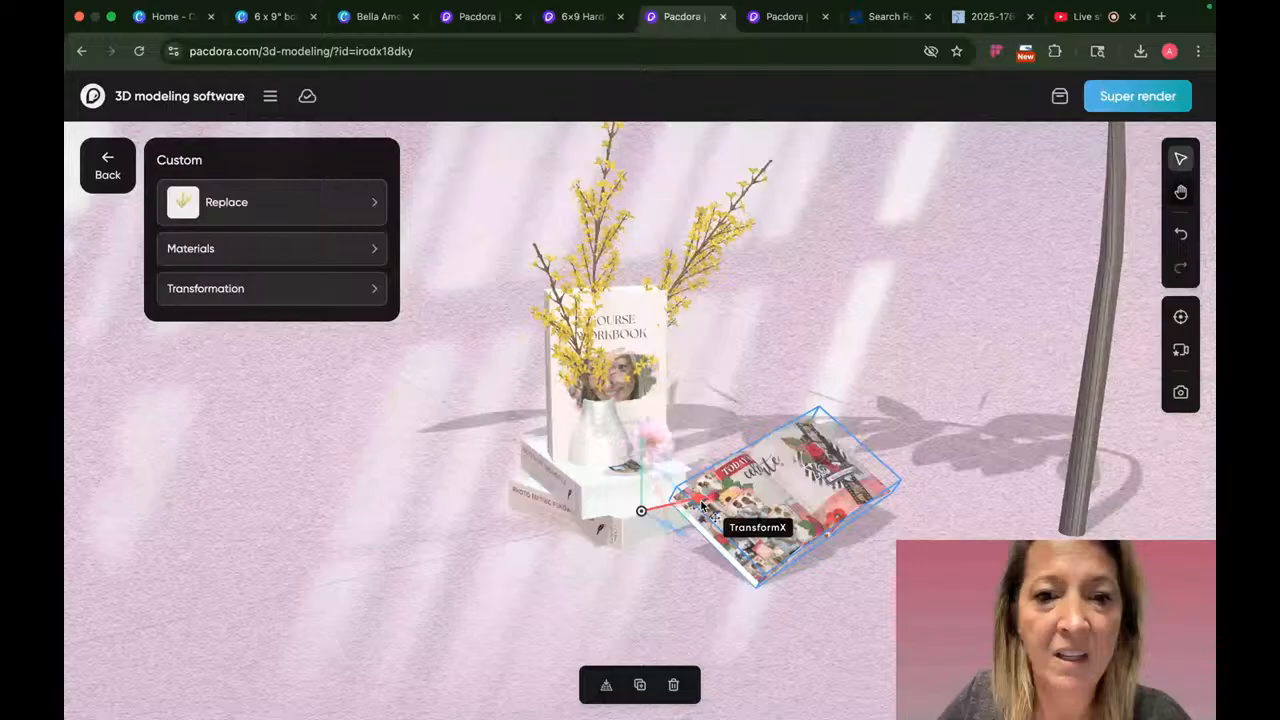
{"action": "left_click_drag", "start_coordinate": [703, 507], "coordinate": [795, 443]}
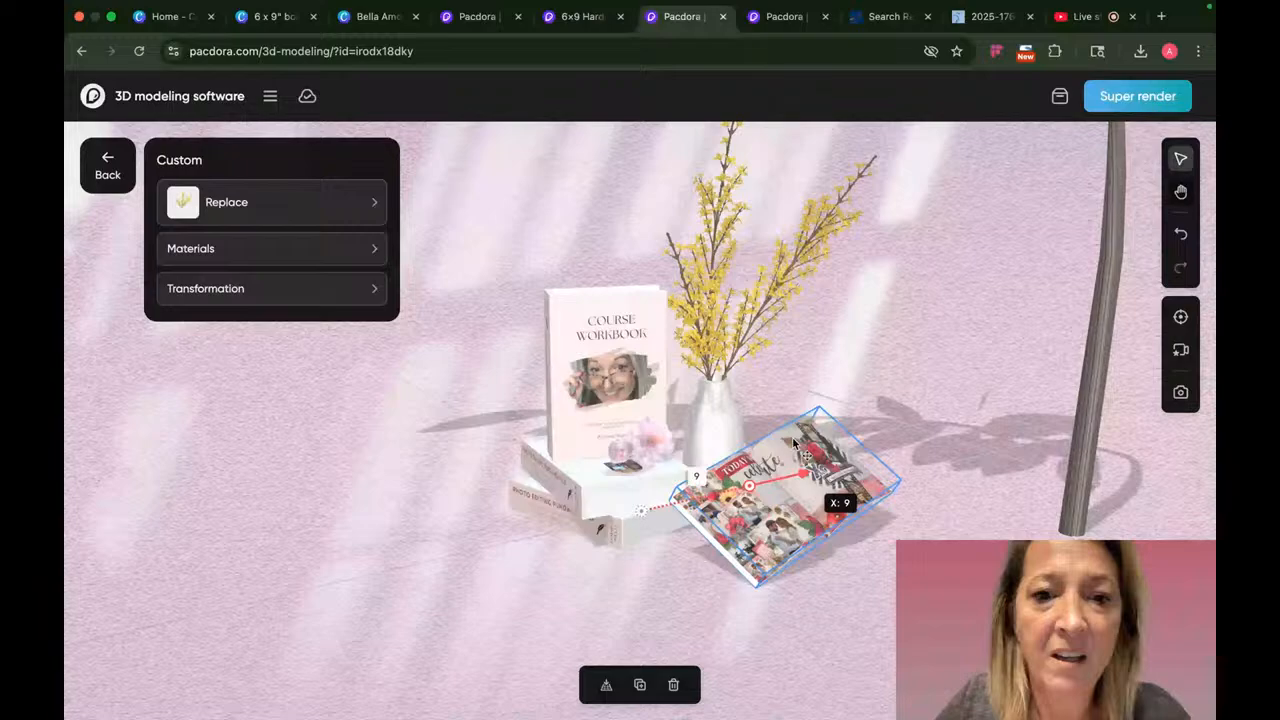
{"action": "left_click", "coordinate": [625, 599]}
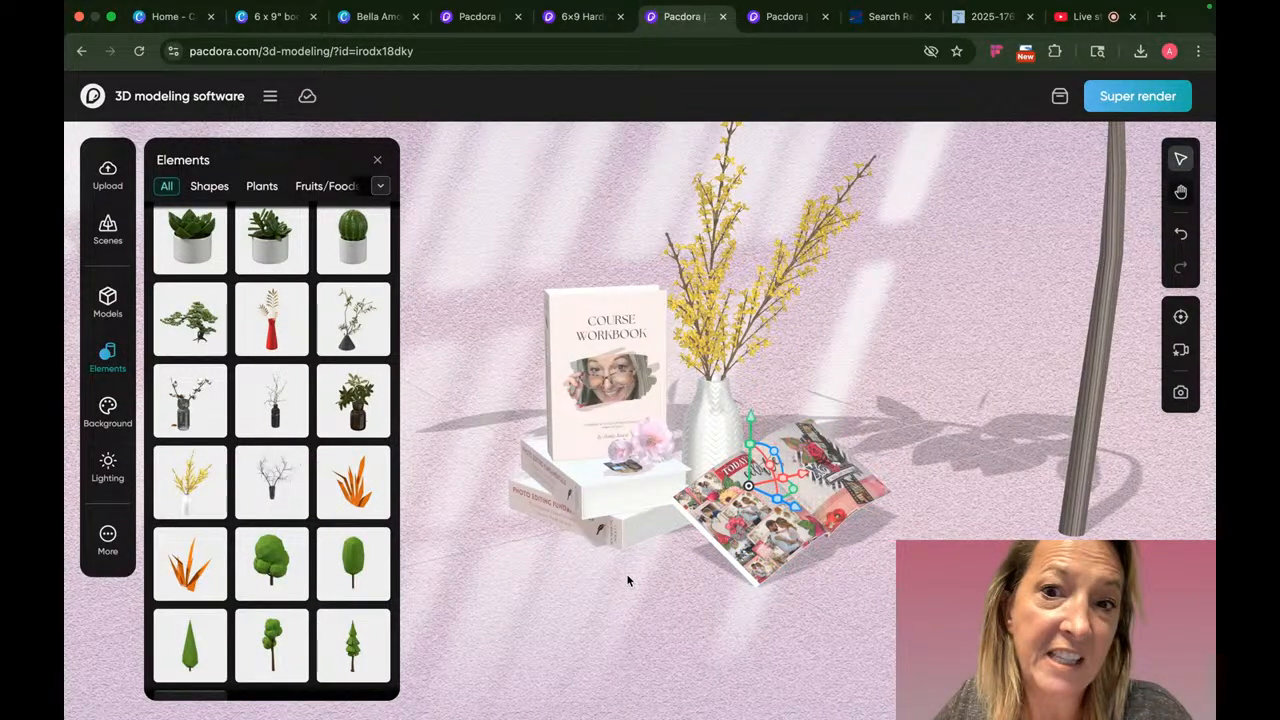
- Recolor the vase's materials, setting AreaB to #000000 and AreaA to #0a0a0a
{"action": "left_click", "coordinate": [708, 423]}
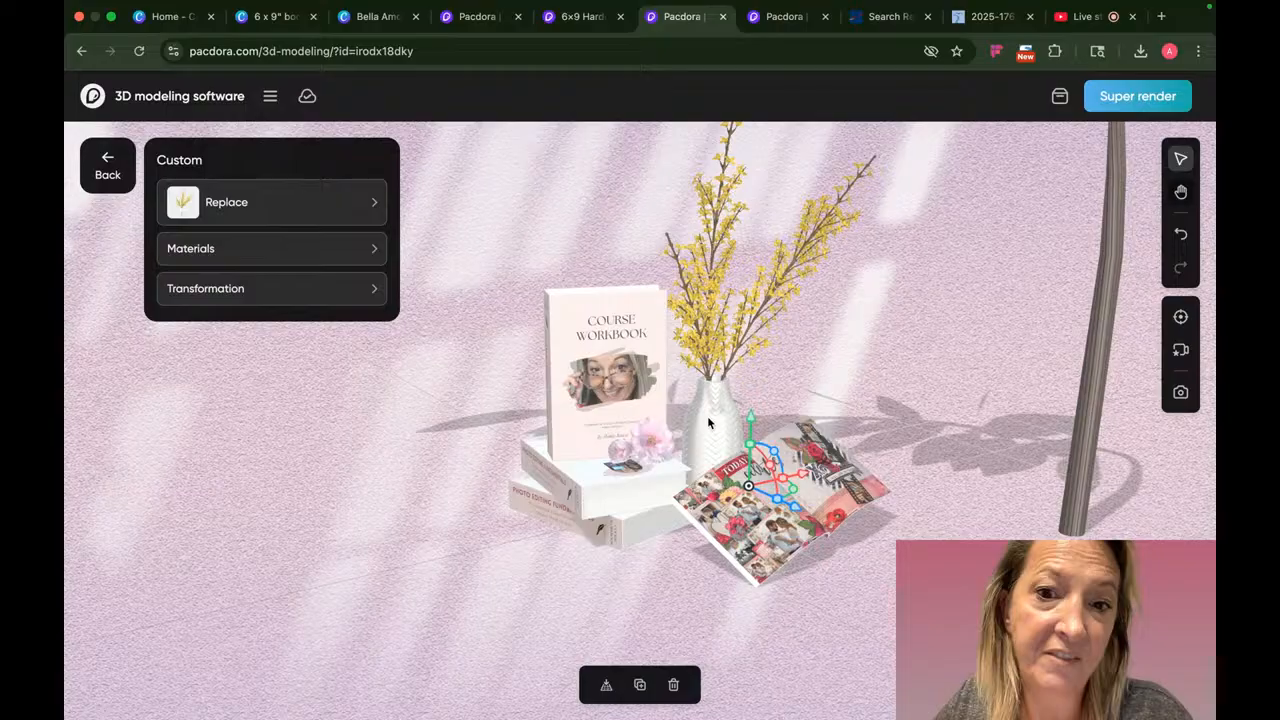
{"action": "left_click", "coordinate": [347, 260]}
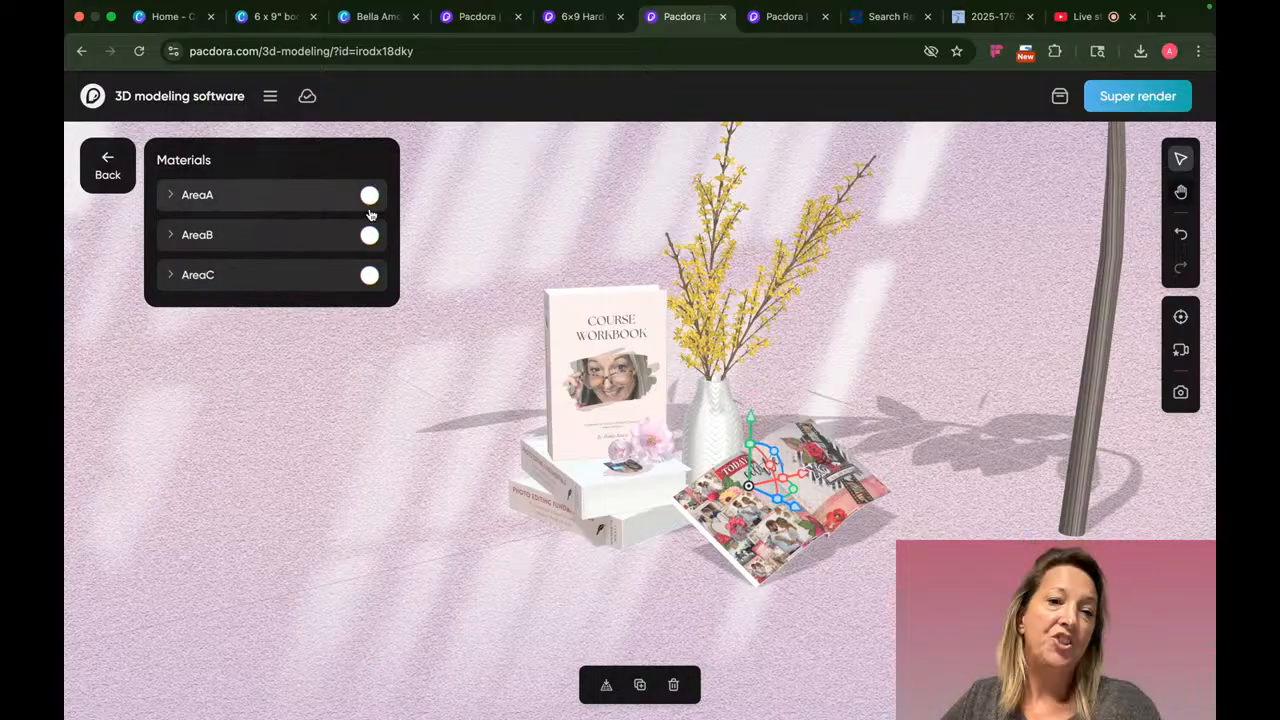
{"action": "left_click", "coordinate": [369, 234]}
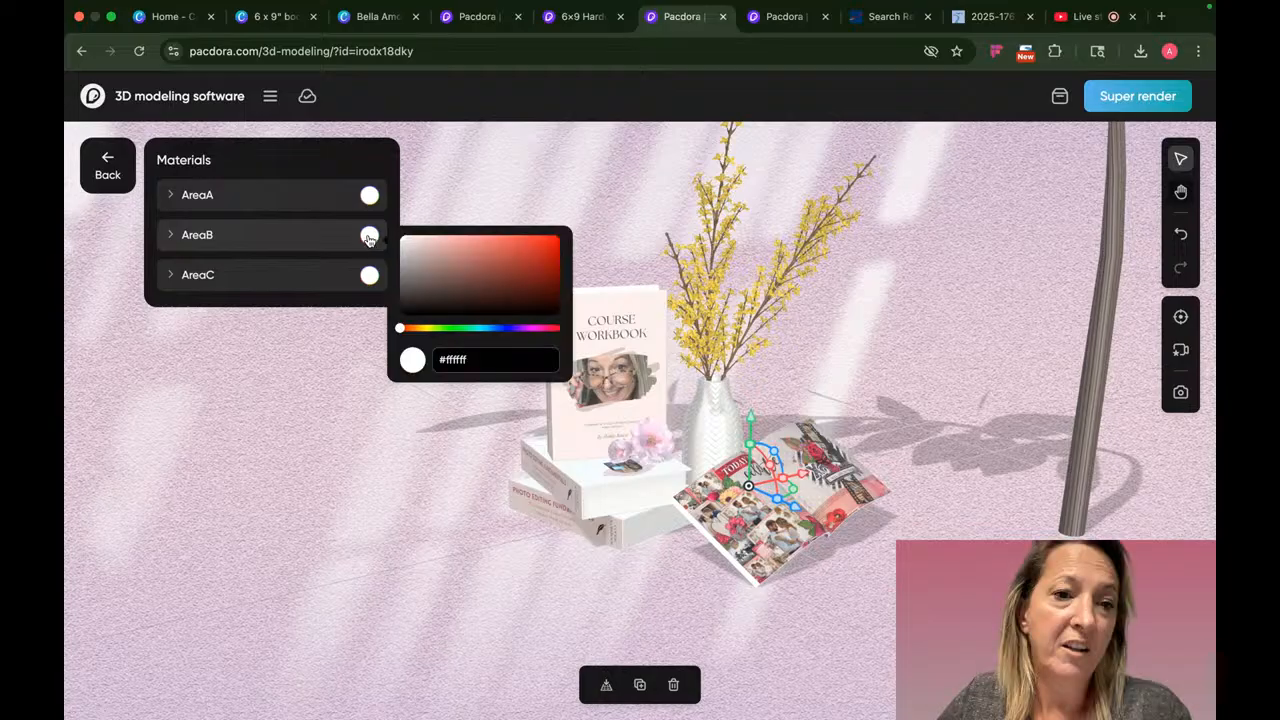
{"action": "left_click", "coordinate": [424, 316]}
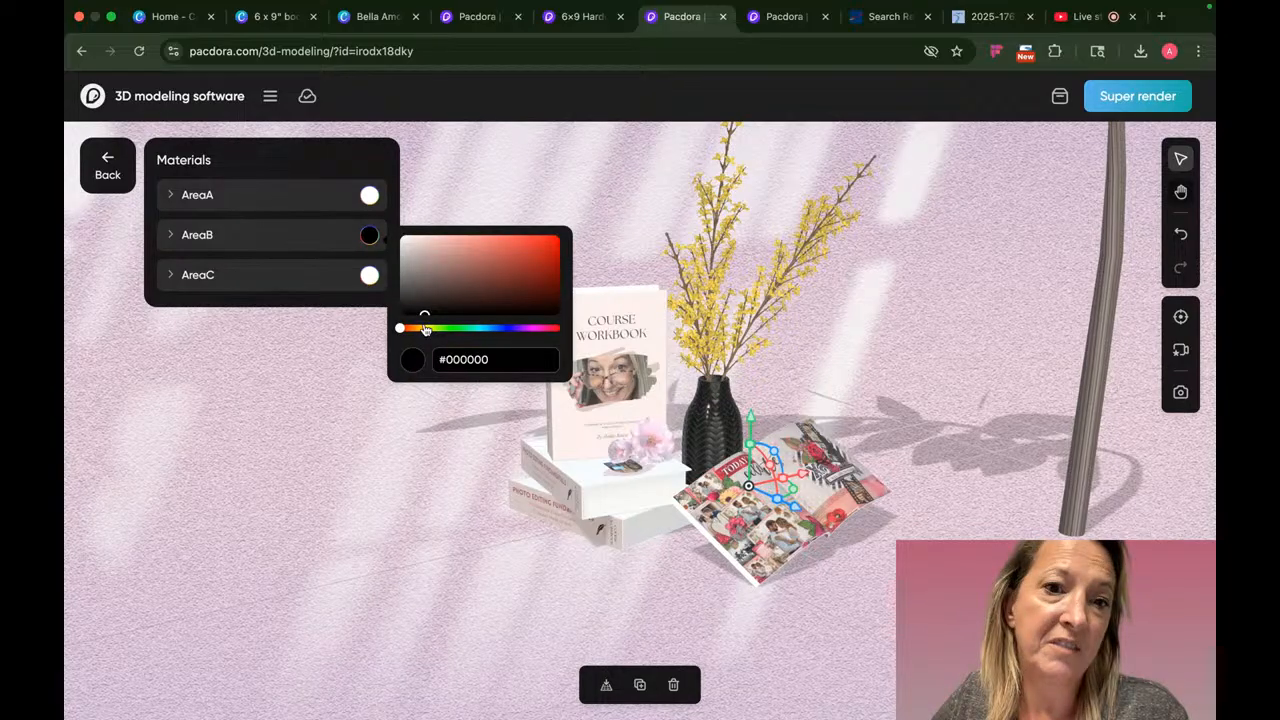
{"action": "left_click", "coordinate": [369, 196]}
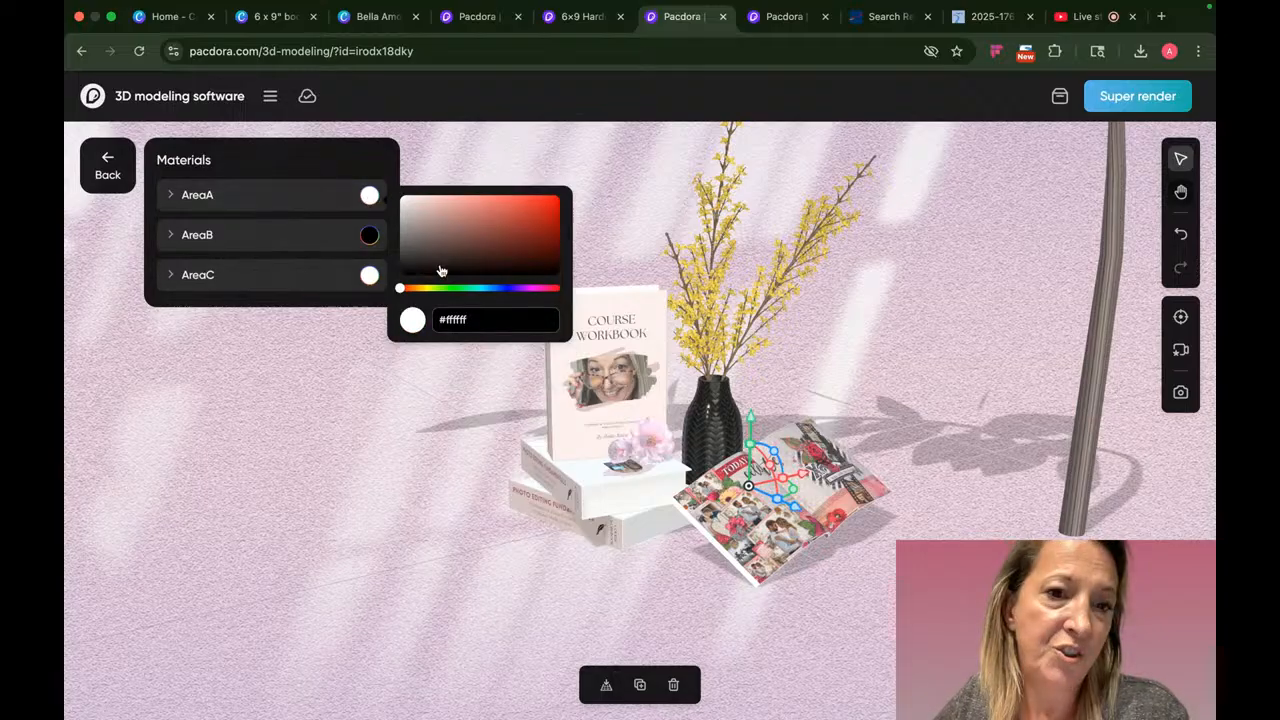
{"action": "left_click_drag", "start_coordinate": [441, 271], "coordinate": [402, 276]}
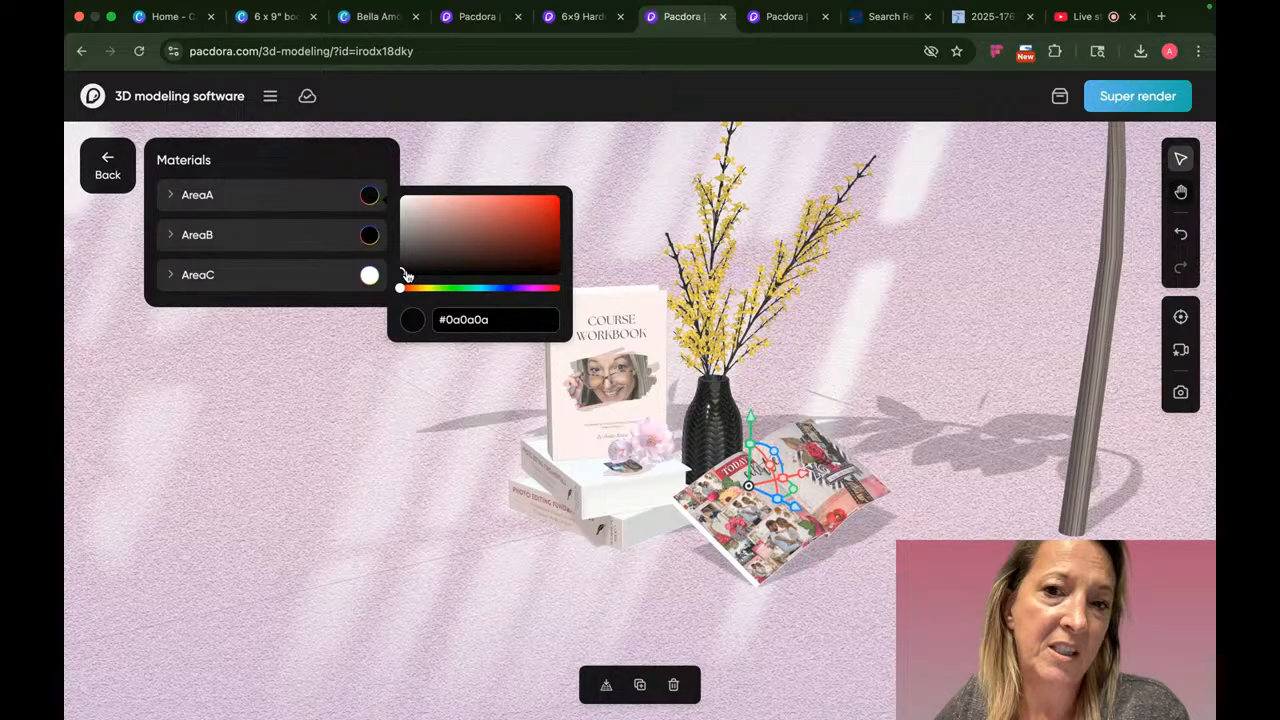
- Recolor the vase's materials, setting AreaA to #5c5c5c and AreaC, the branch blossoms, to a bright red
{"action": "left_click_drag", "start_coordinate": [406, 276], "coordinate": [400, 247]}
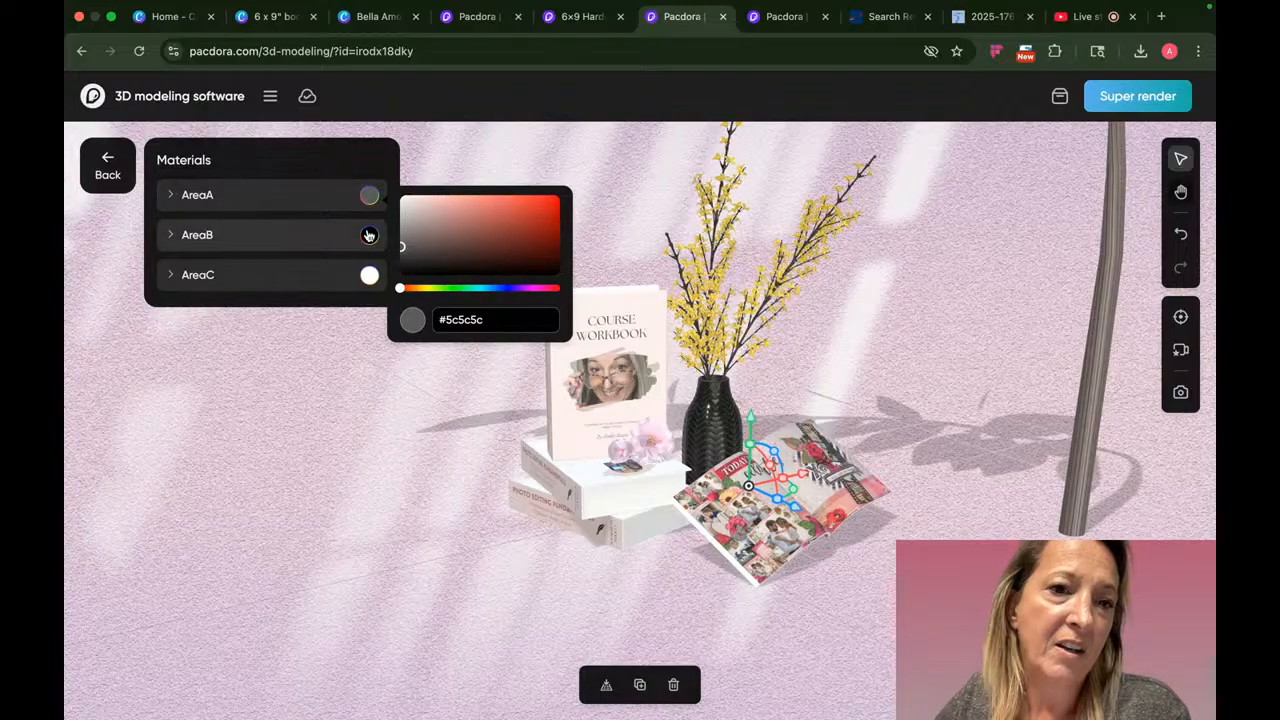
{"action": "left_click", "coordinate": [369, 274]}
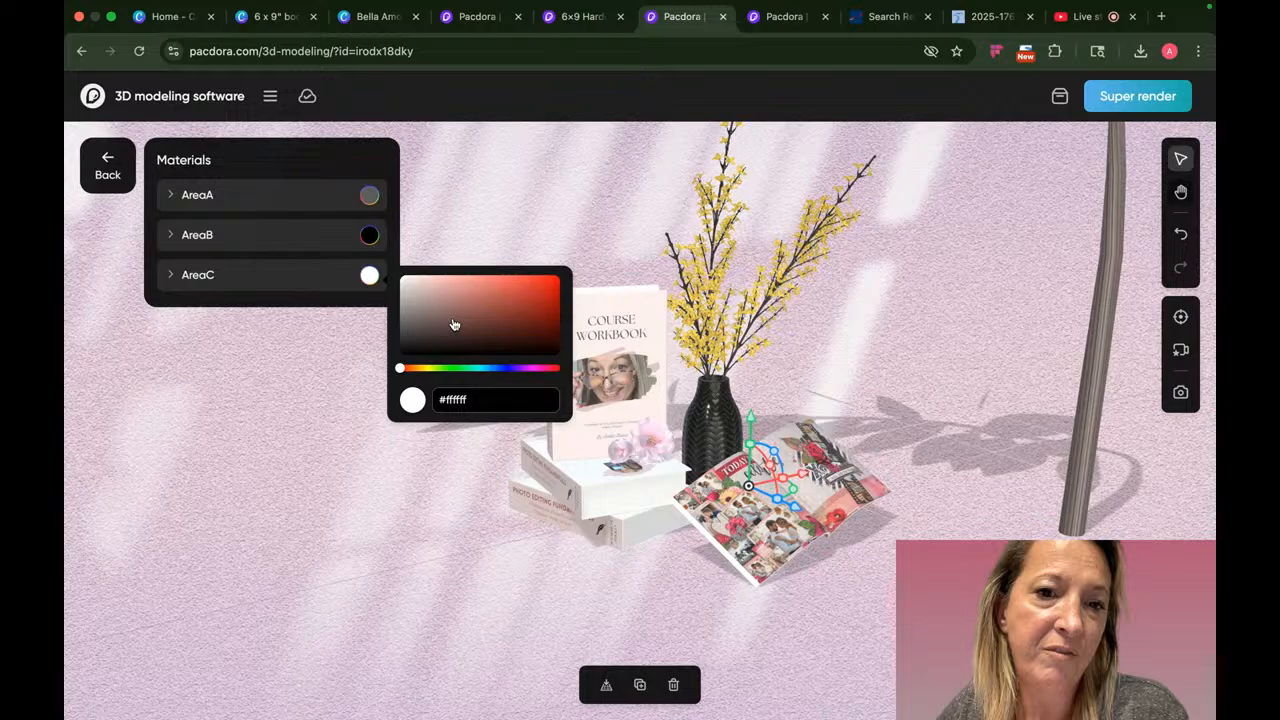
{"action": "left_click", "coordinate": [521, 305]}
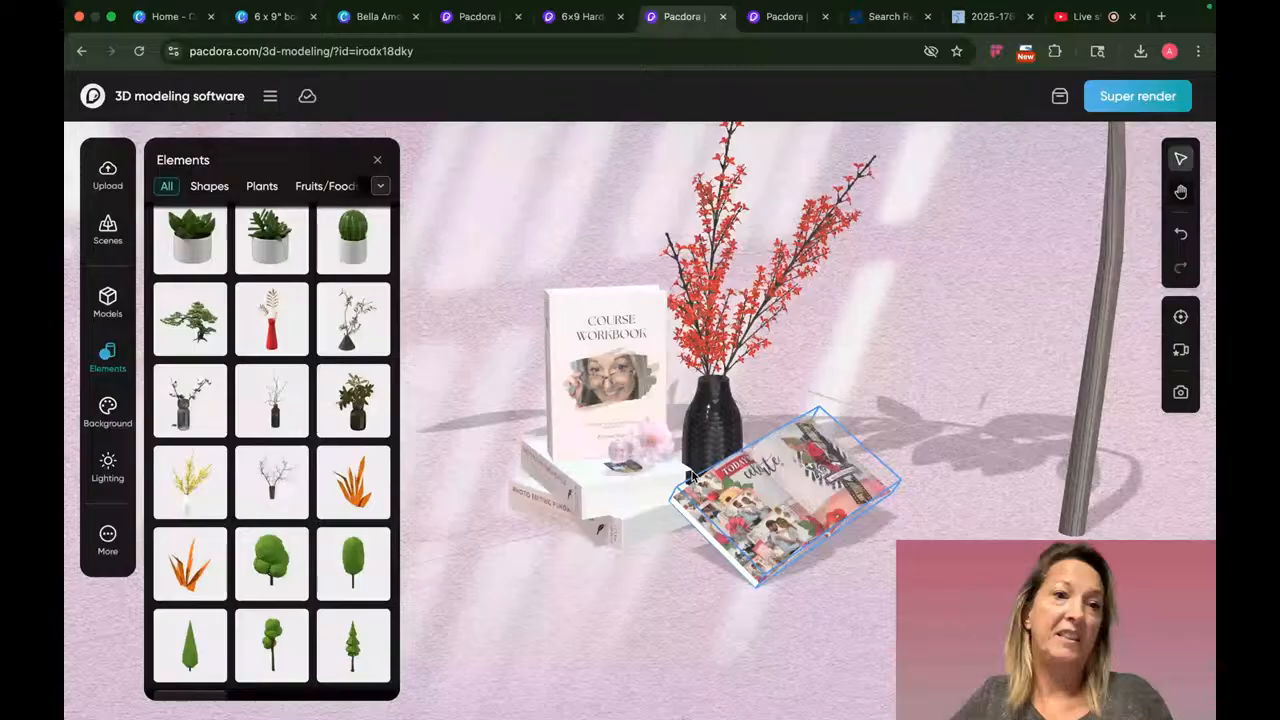
- Look through the Decorations elements for another prop for the book scene
{"action": "left_click", "coordinate": [361, 187]}
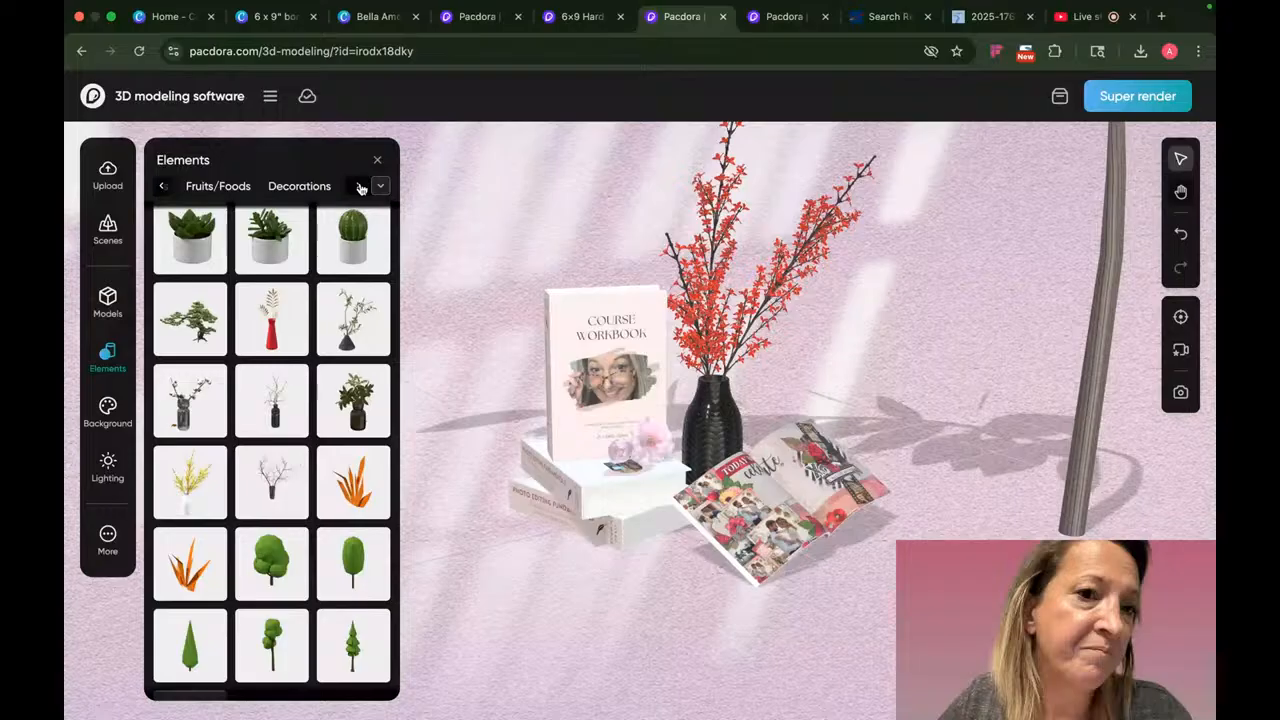
{"action": "left_click", "coordinate": [299, 186]}
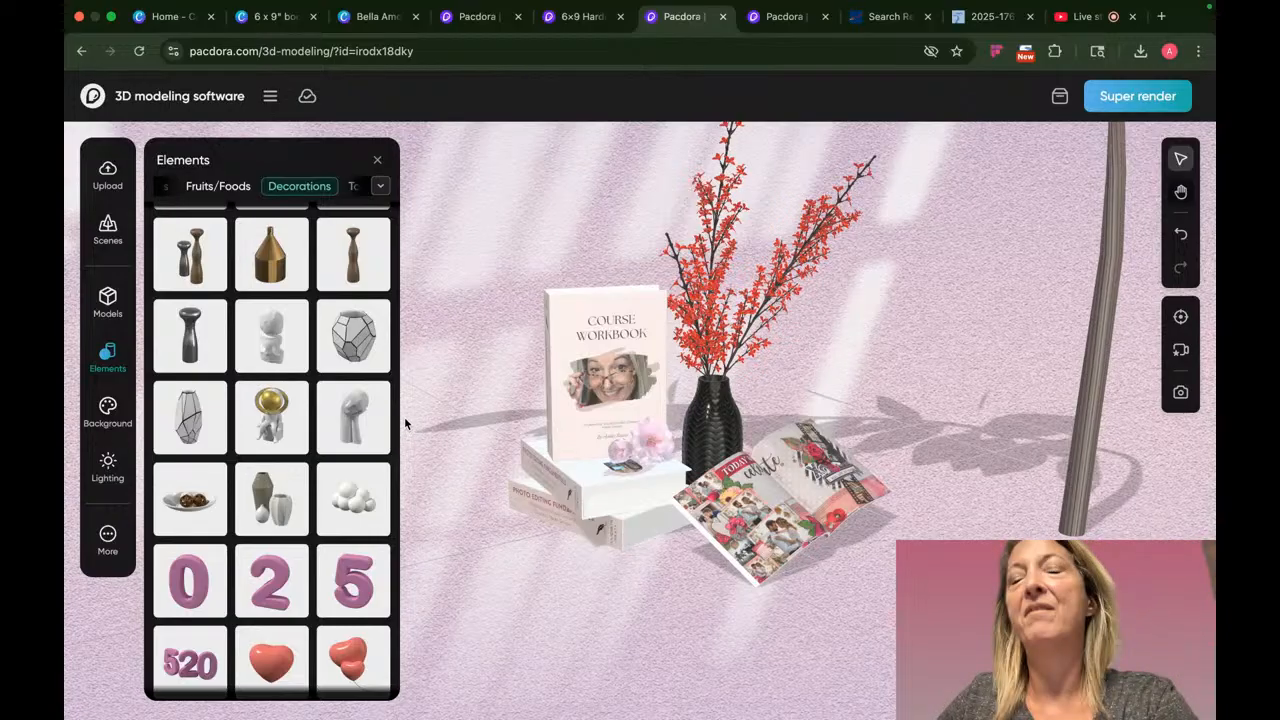
{"action": "scroll", "coordinate": [335, 587], "scroll_direction": "down", "scroll_amount": 5}
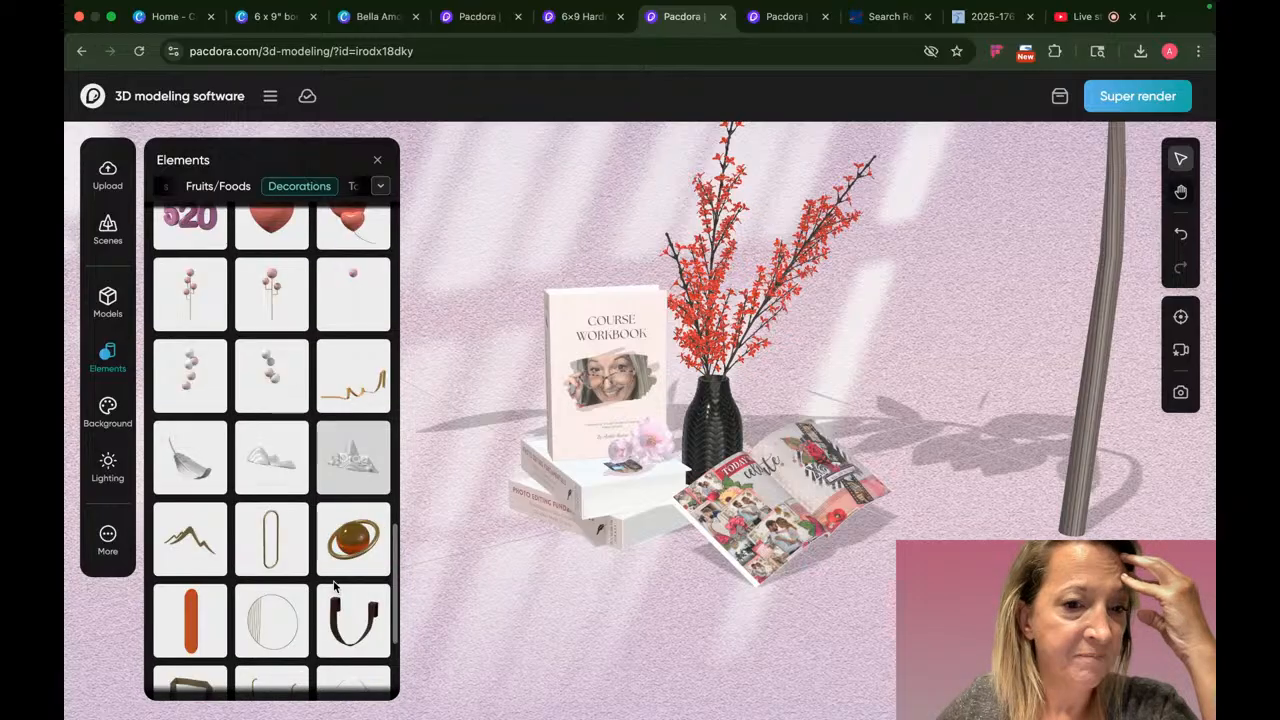
{"action": "scroll", "coordinate": [335, 587], "scroll_direction": "down", "scroll_amount": 2}
{"action": "scroll", "coordinate": [335, 587], "scroll_direction": "up", "scroll_amount": 4}
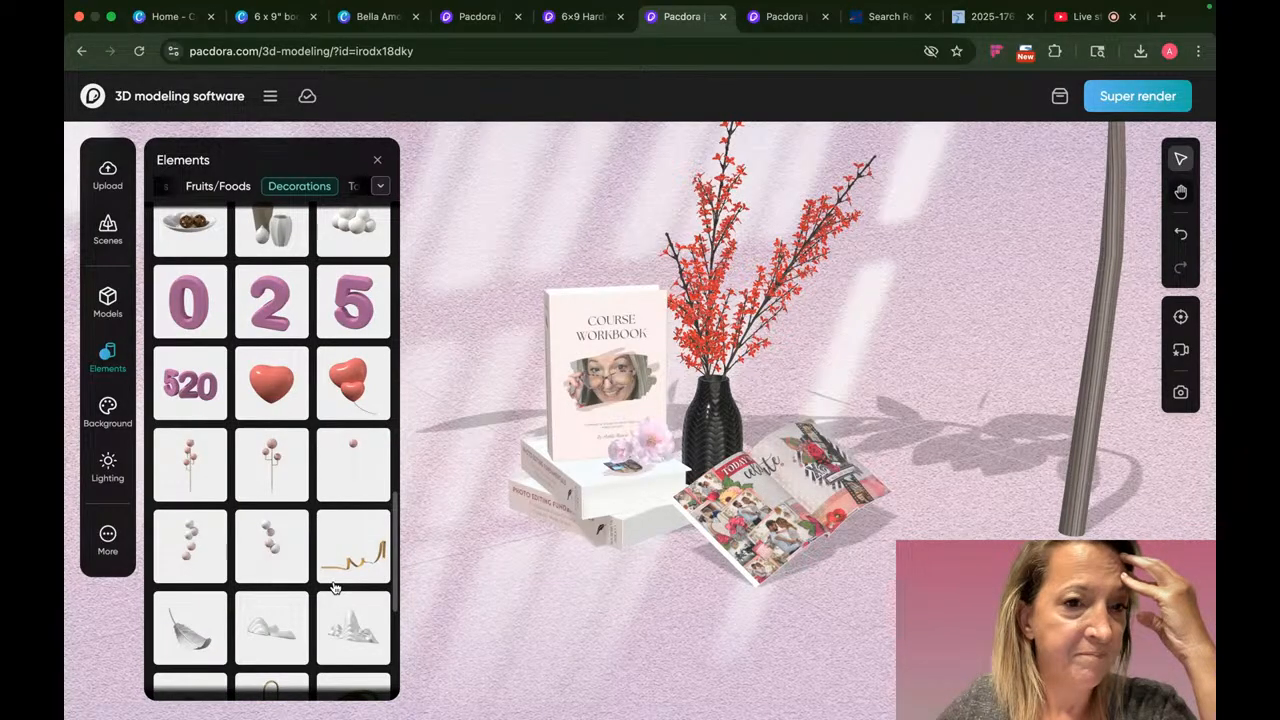
{"action": "scroll", "coordinate": [335, 587], "scroll_direction": "up", "scroll_amount": 10}
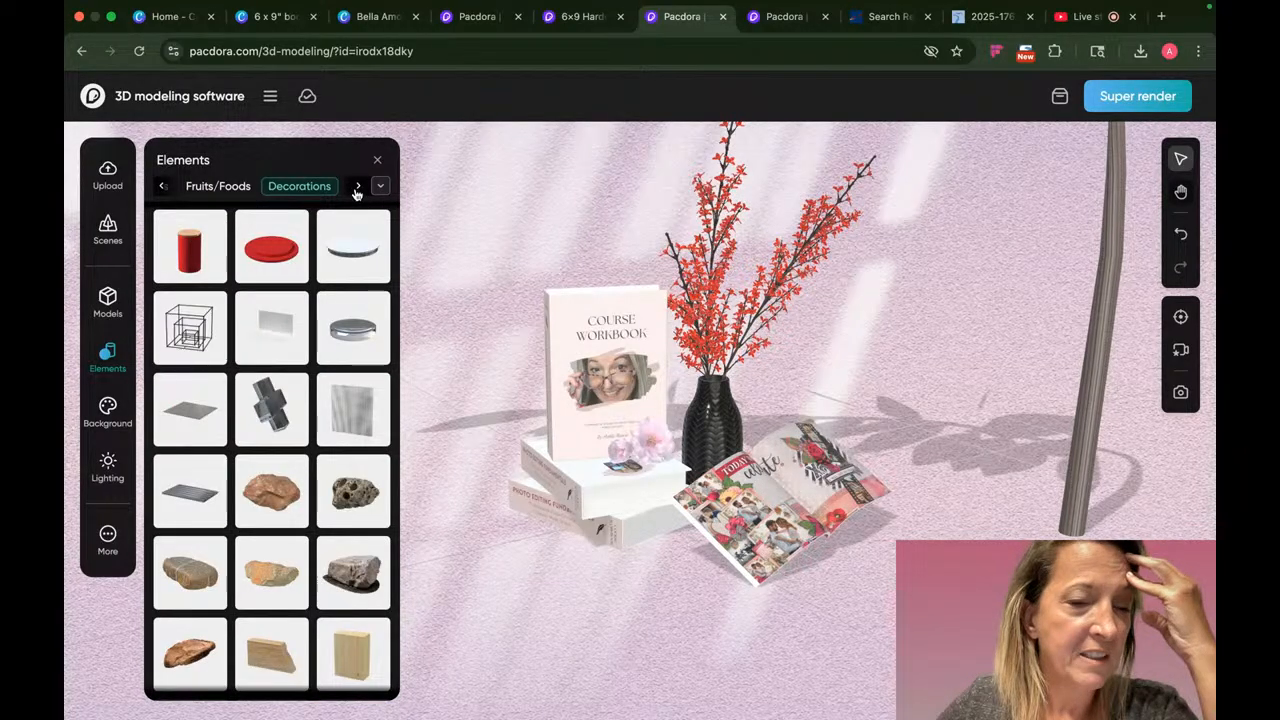
- Add the coffee cup with saucer and spoon from the Tableware elements, shrink it, and place it in front of the stacked books beside the photo book
{"action": "left_click", "coordinate": [355, 189]}
{"action": "left_click", "coordinate": [239, 190]}
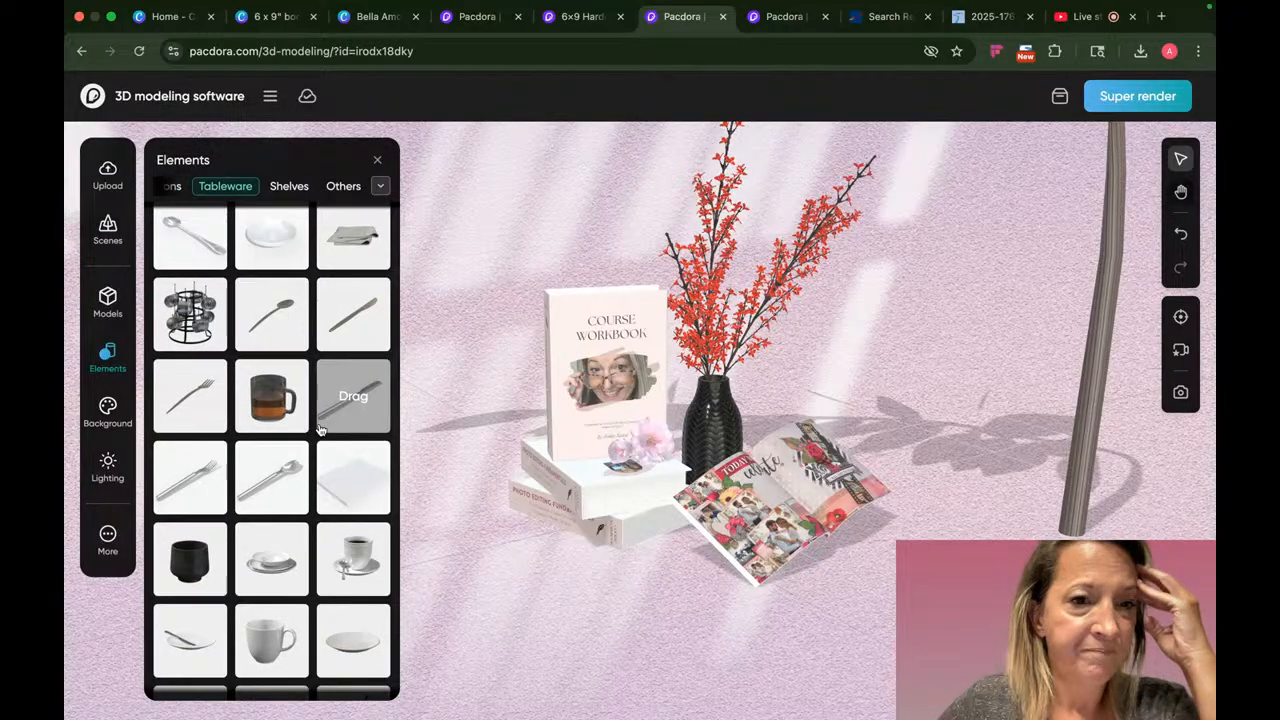
{"action": "scroll", "coordinate": [320, 430], "scroll_direction": "down", "scroll_amount": 3}
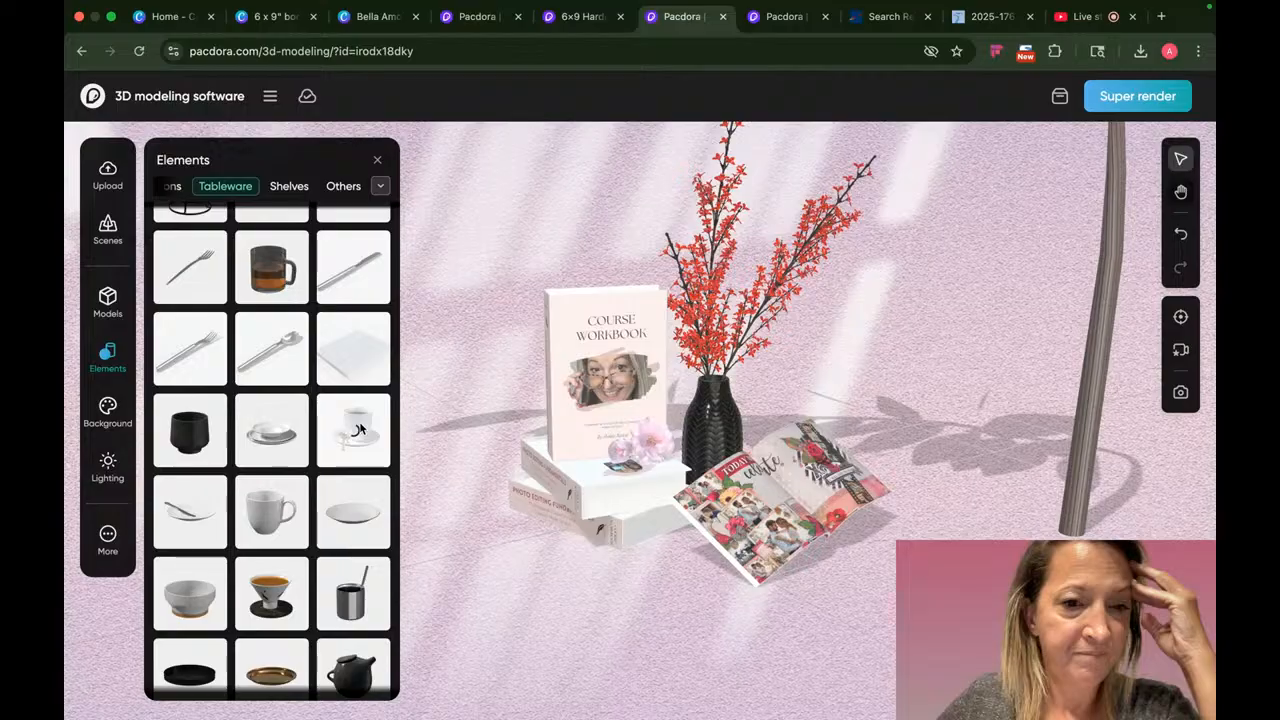
{"action": "left_click_drag", "start_coordinate": [359, 428], "coordinate": [607, 586]}
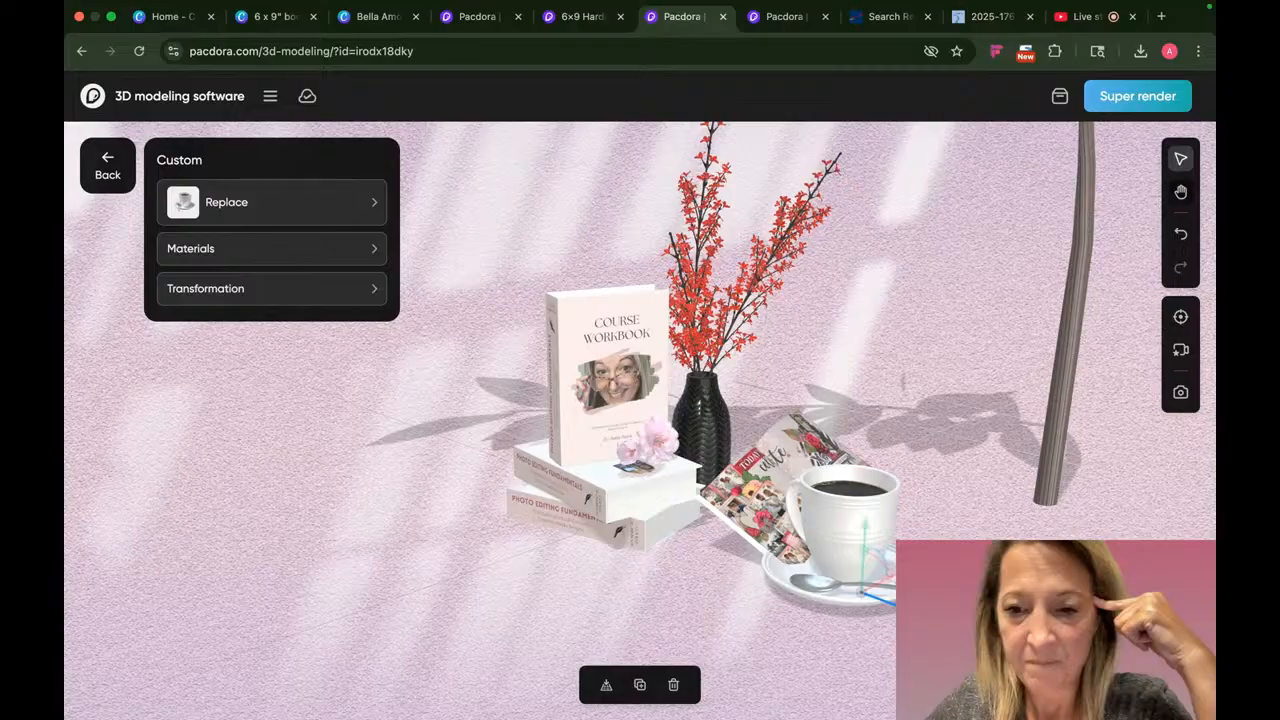
{"action": "left_click_drag", "start_coordinate": [888, 600], "coordinate": [580, 627]}
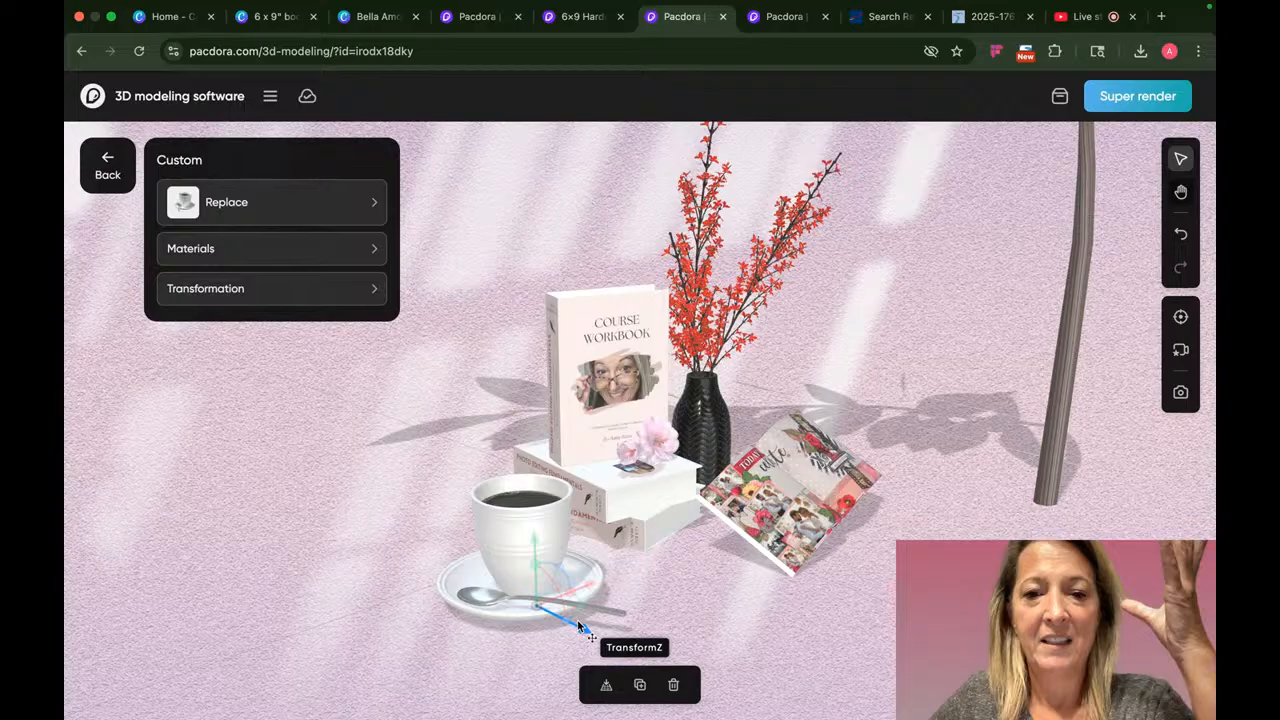
{"action": "left_click_drag", "start_coordinate": [580, 627], "coordinate": [597, 597]}
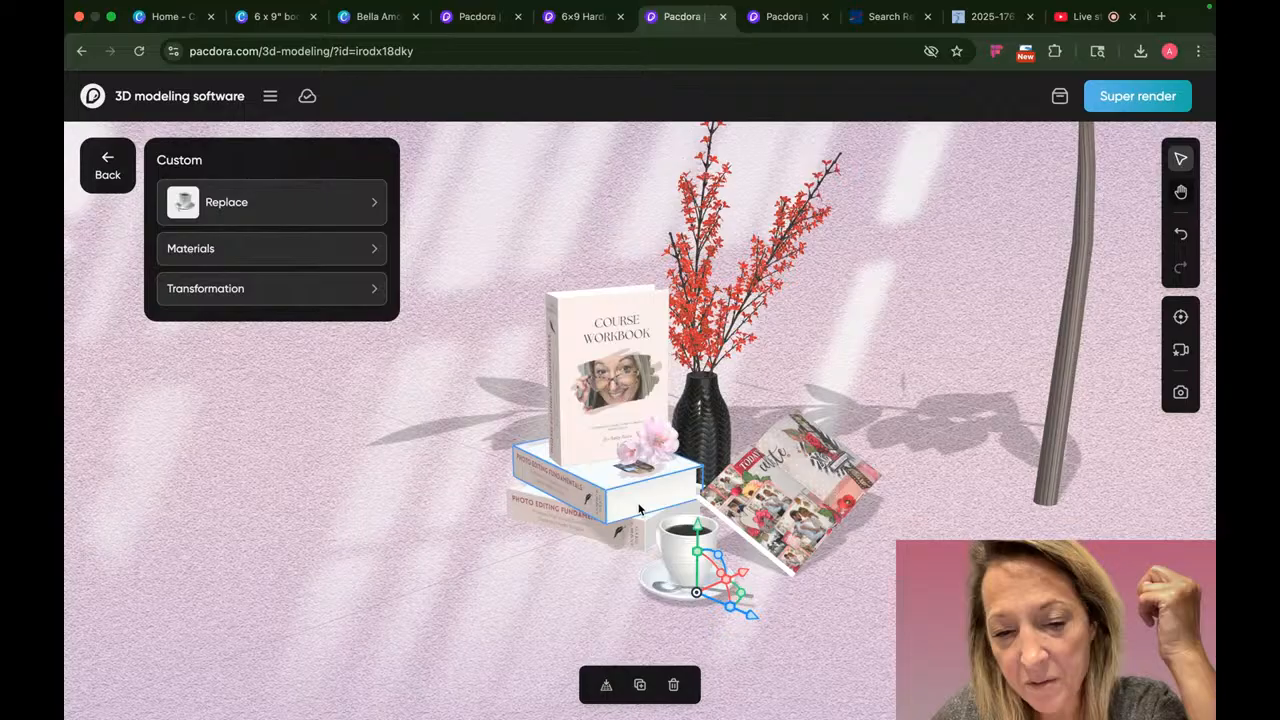
- Recolor the coffee cup's saucer red through its AreaB material
{"action": "left_click", "coordinate": [639, 510]}
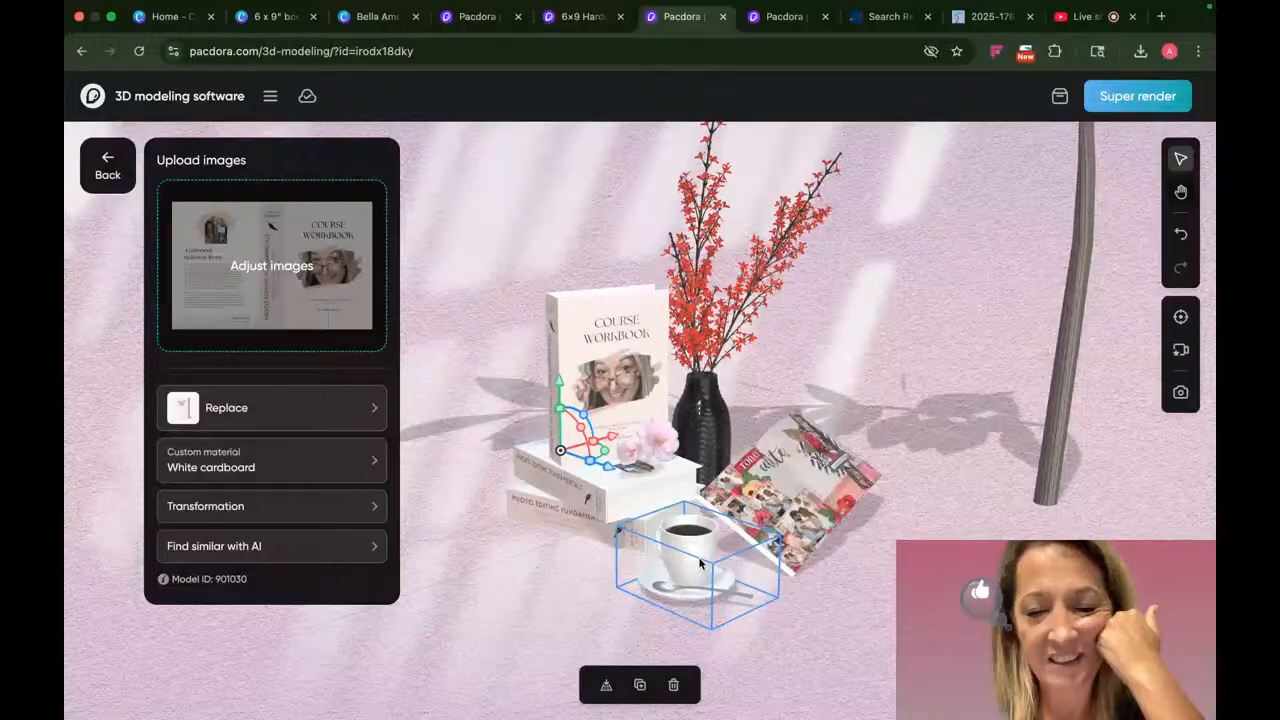
{"action": "left_click", "coordinate": [700, 563]}
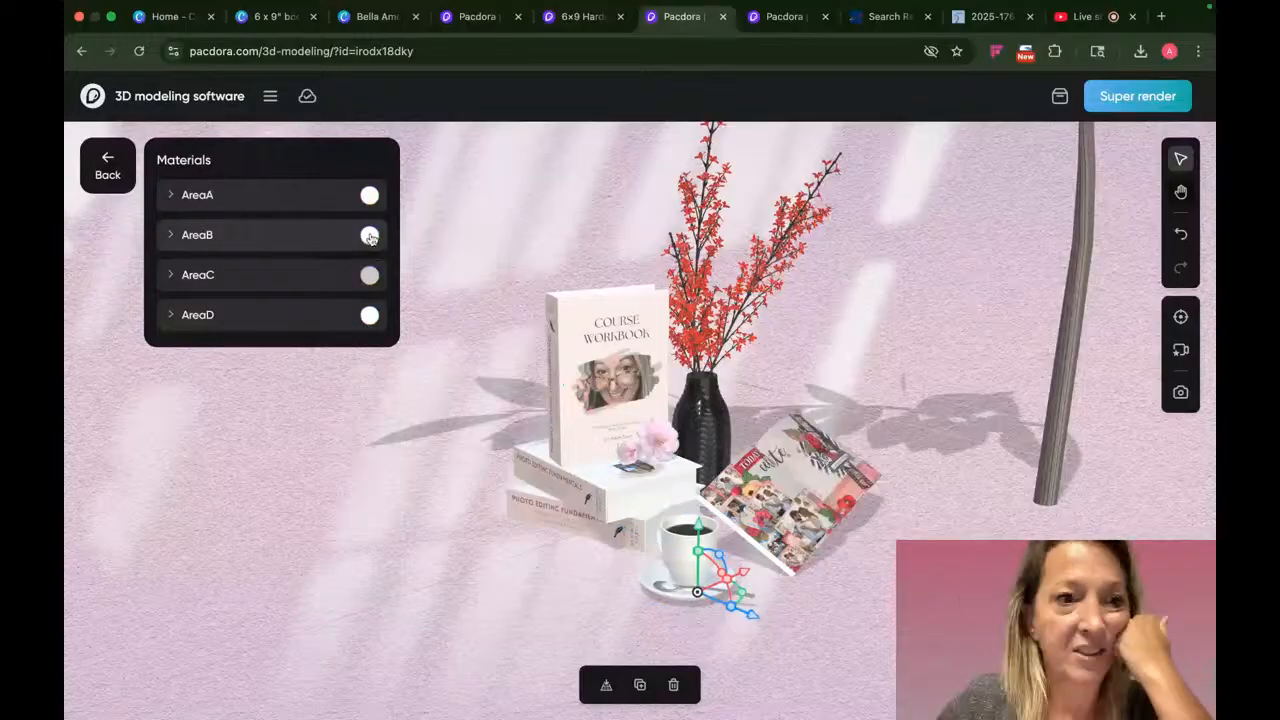
{"action": "left_click", "coordinate": [370, 236]}
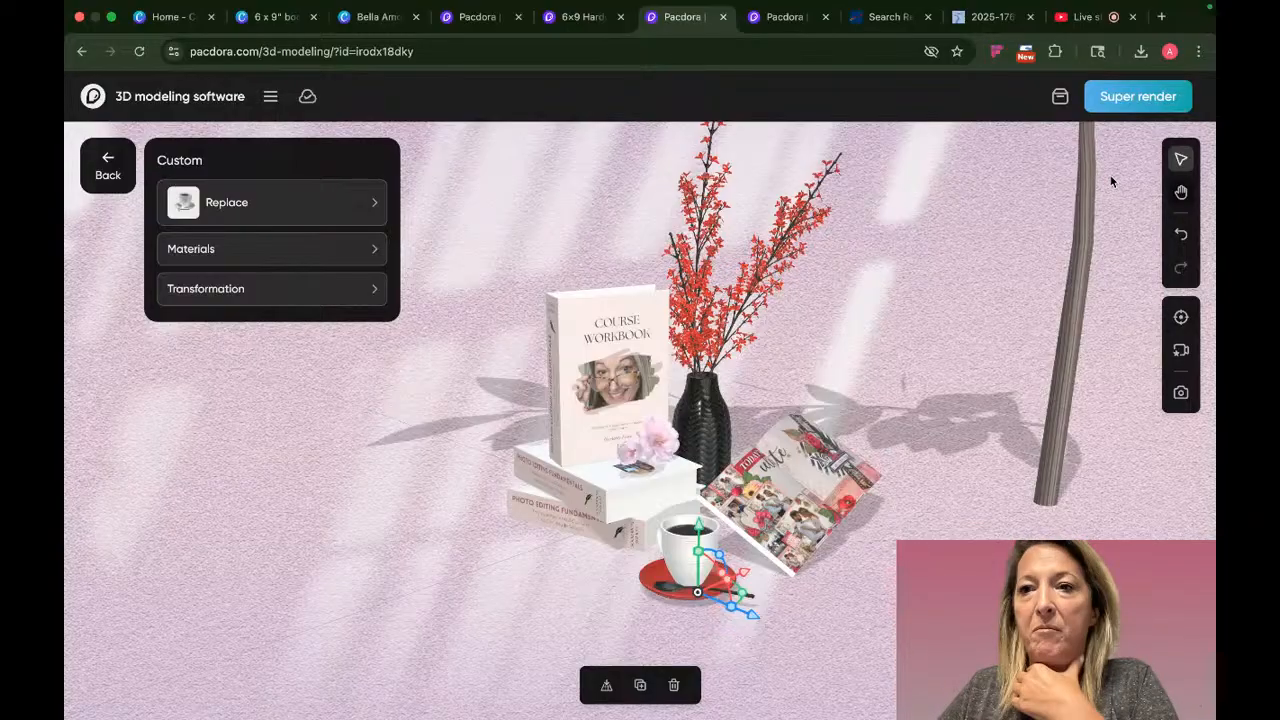
- Set the Super render export to JPG at 2K with the floor shadow kept on, and close the render settings
{"action": "left_click", "coordinate": [1150, 98]}
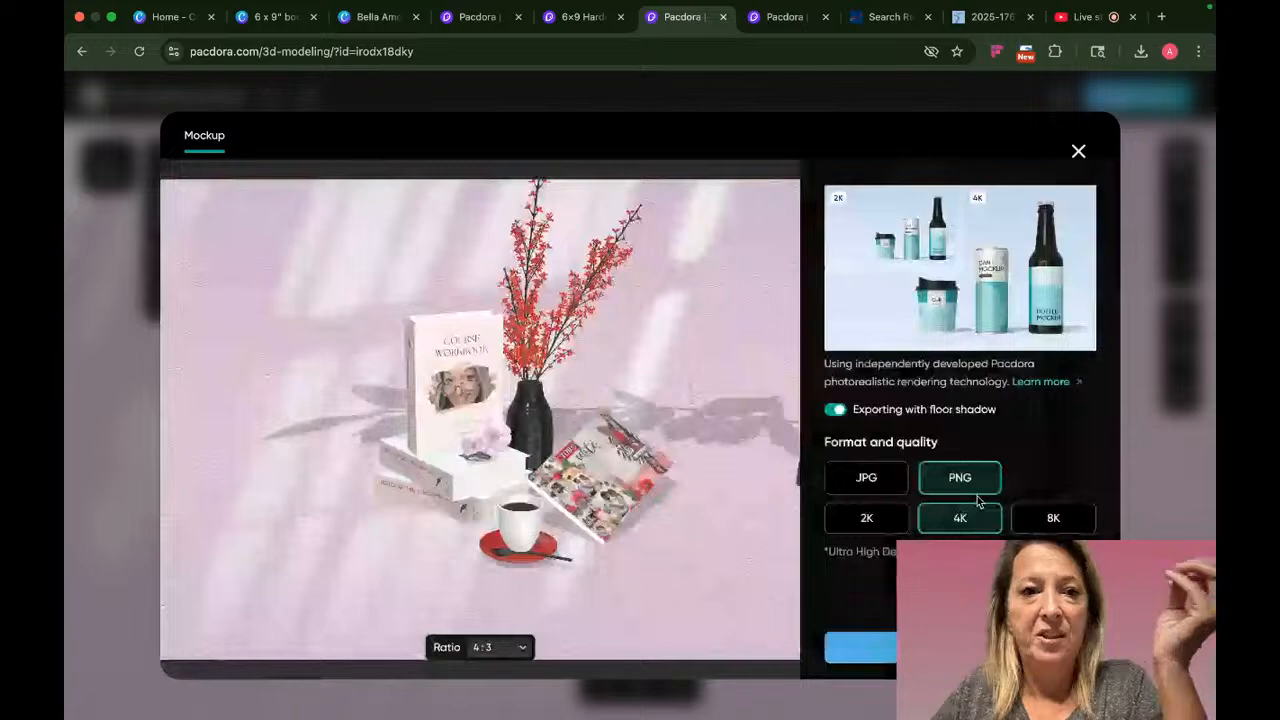
{"action": "left_click", "coordinate": [843, 412]}
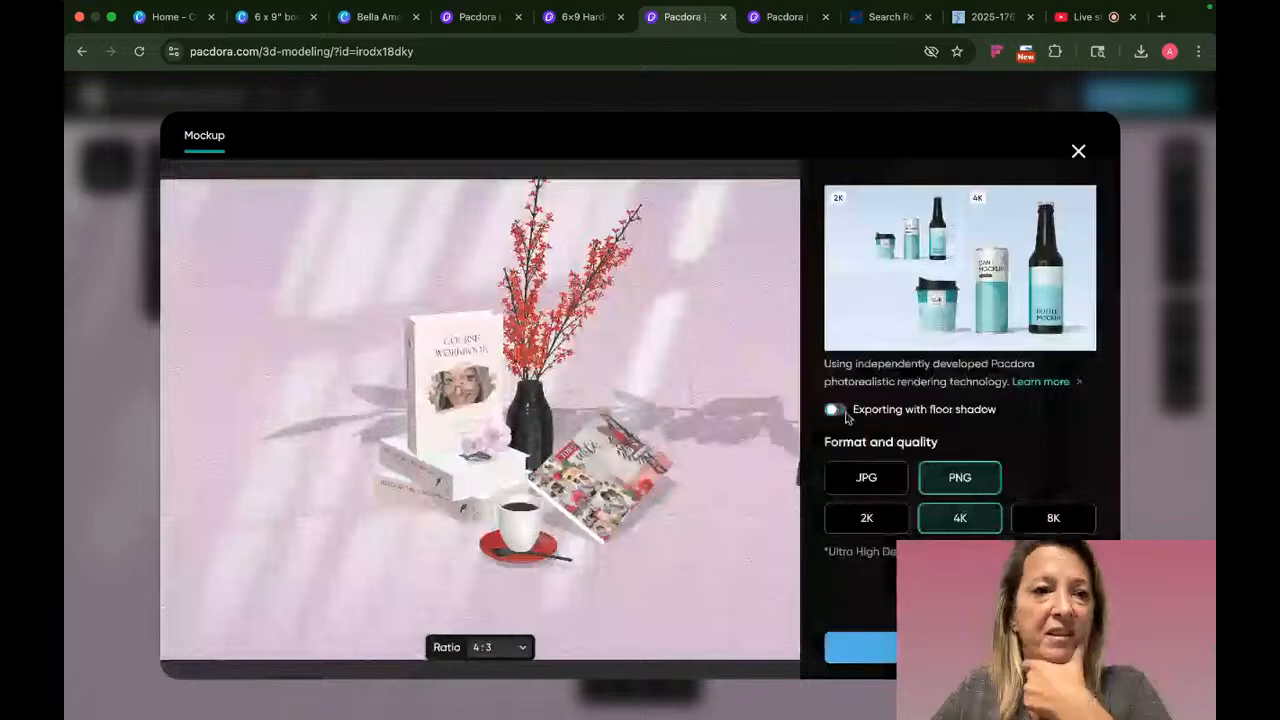
{"action": "left_click", "coordinate": [845, 414]}
{"action": "left_click", "coordinate": [835, 410]}
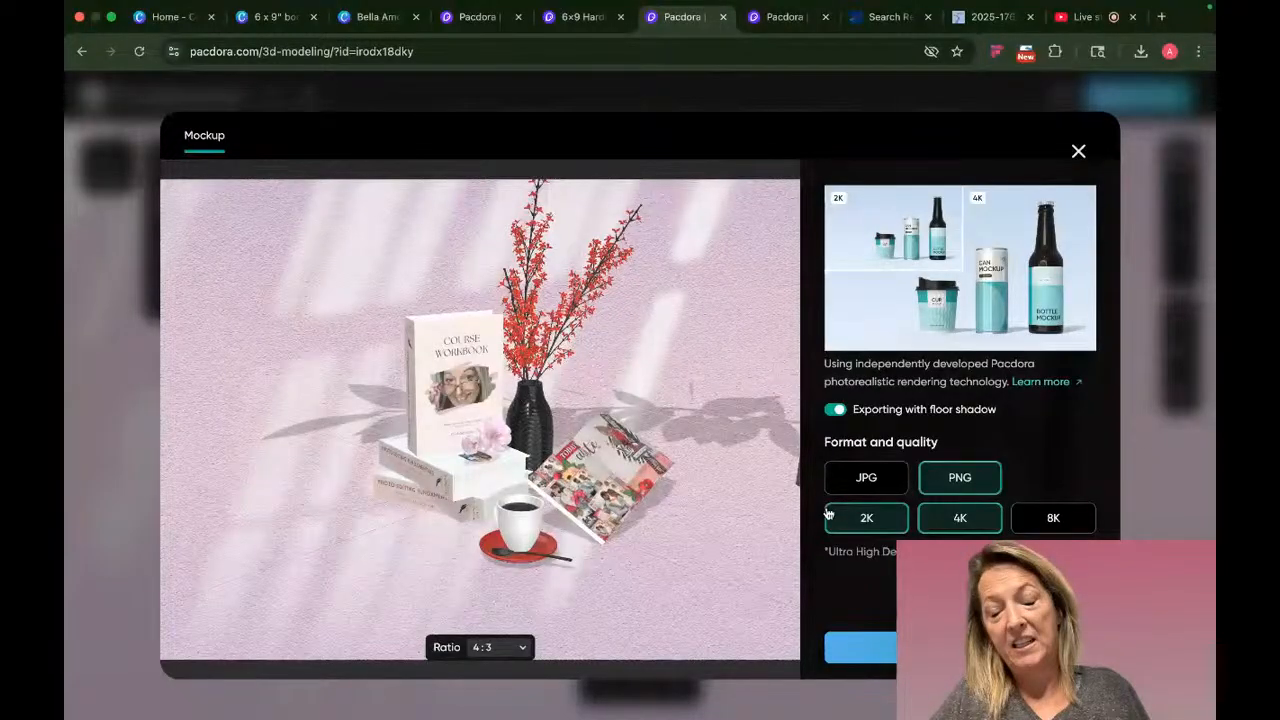
{"action": "left_click", "coordinate": [875, 479]}
{"action": "left_click", "coordinate": [886, 527]}
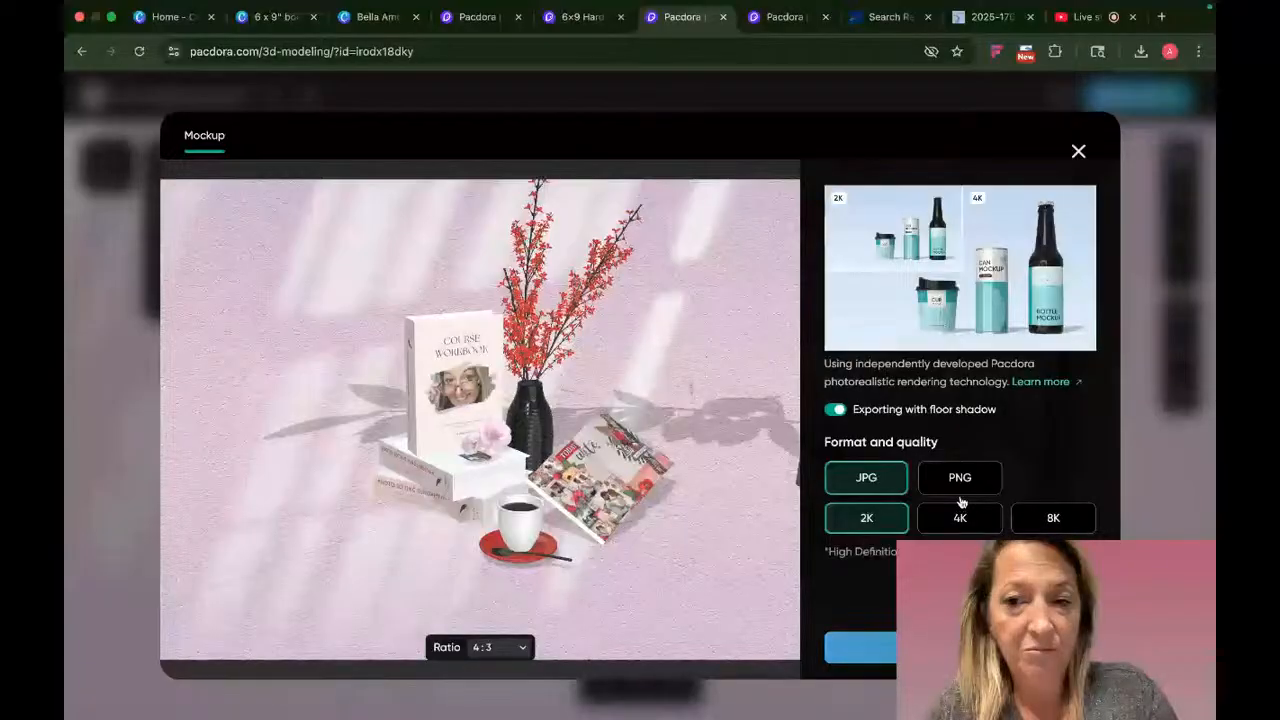
{"action": "left_click", "coordinate": [1078, 152]}
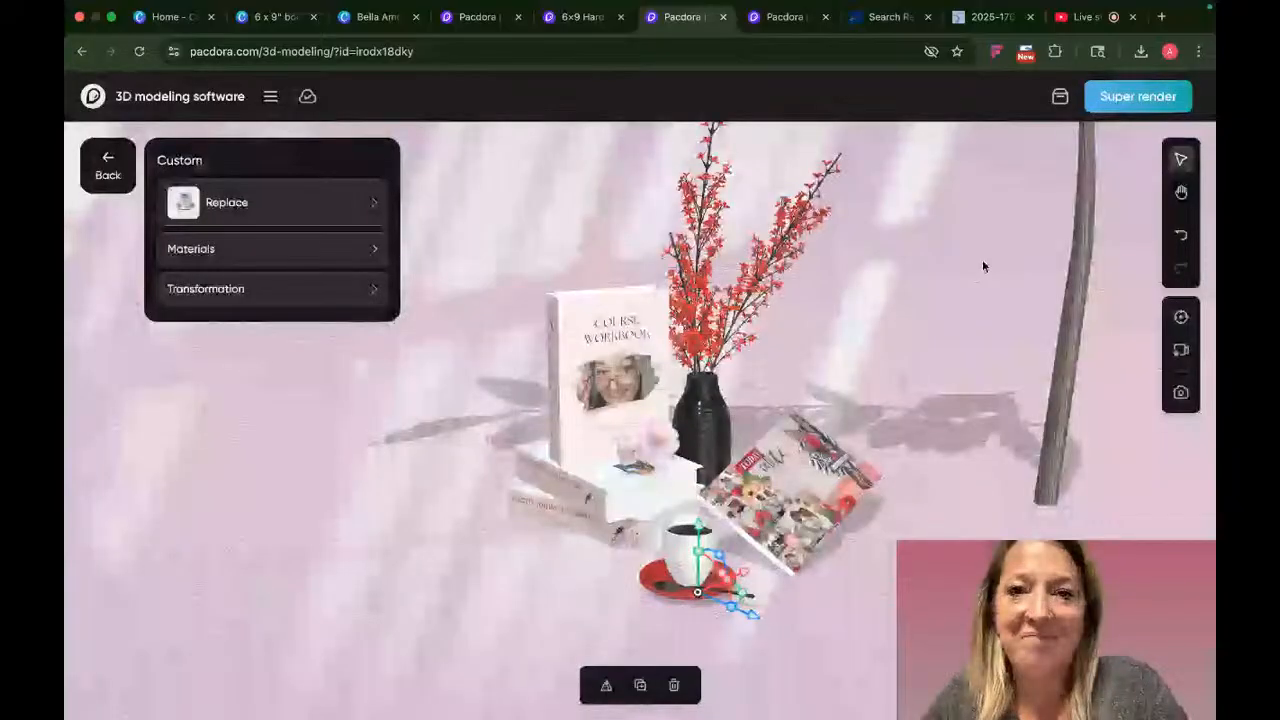
- Open the list of completed render tasks to check the latest exports
{"action": "left_click", "coordinate": [1061, 99]}
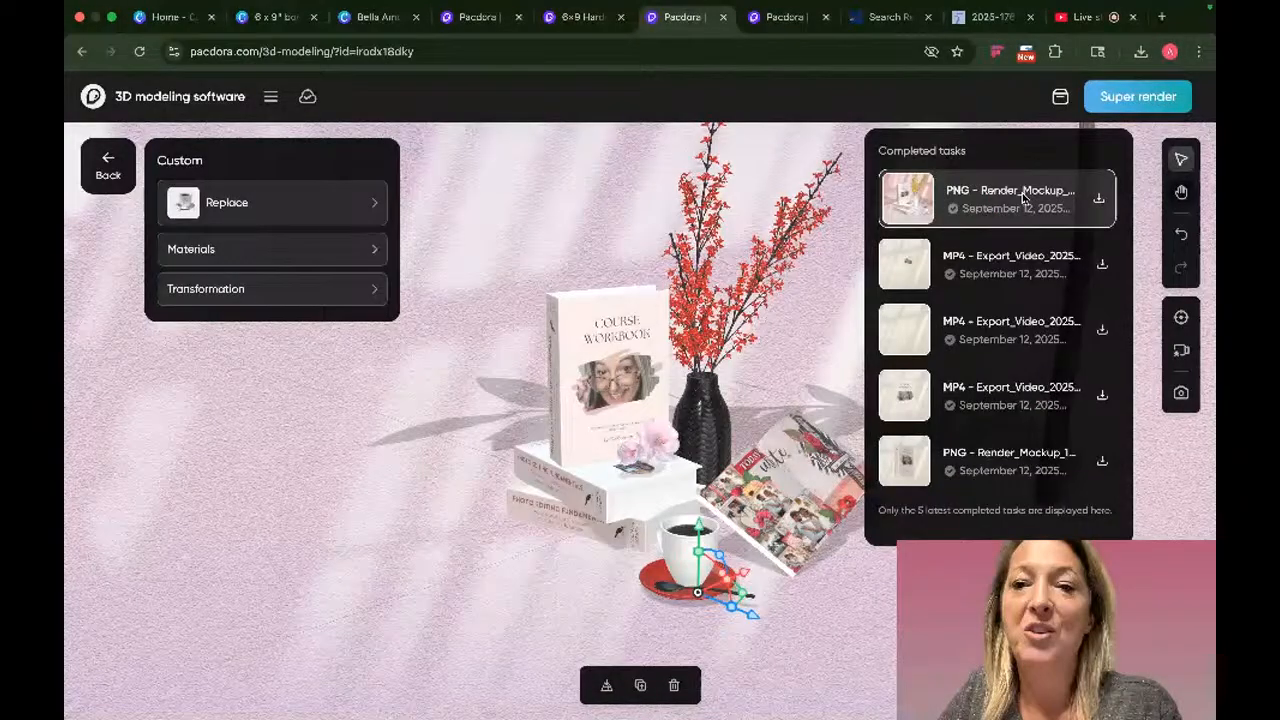
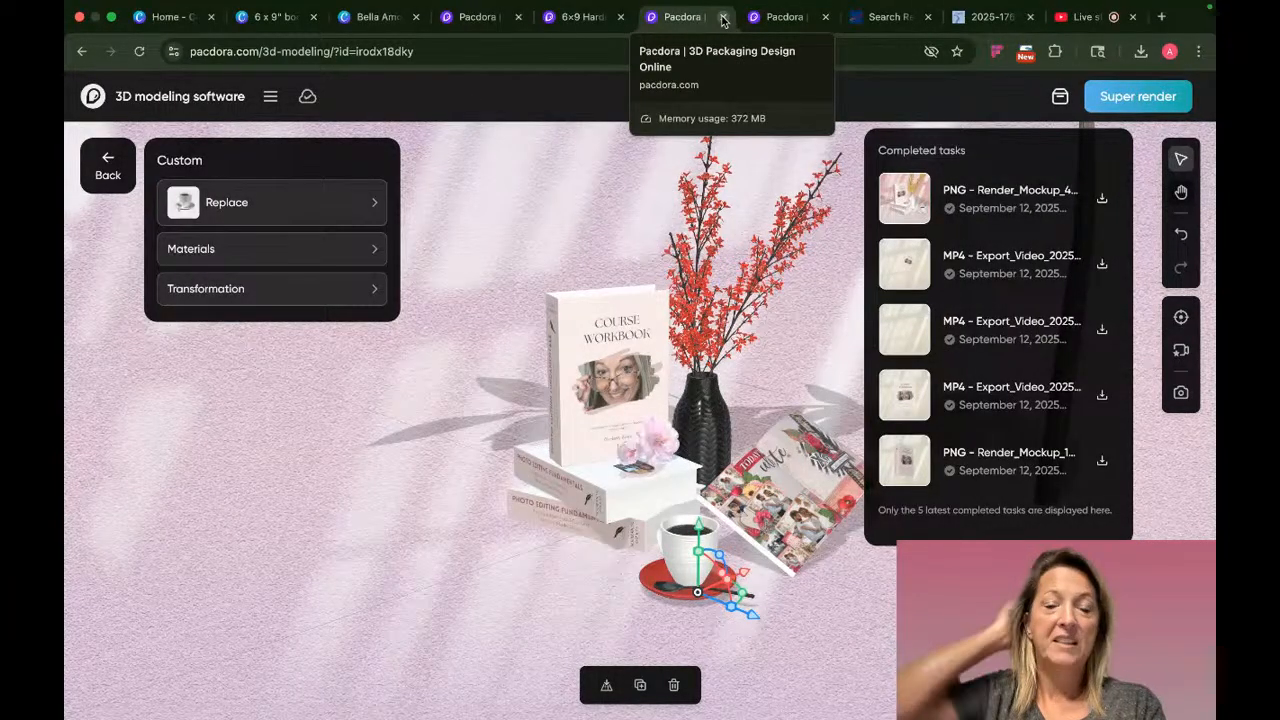
{"action": "left_click", "coordinate": [586, 30]}
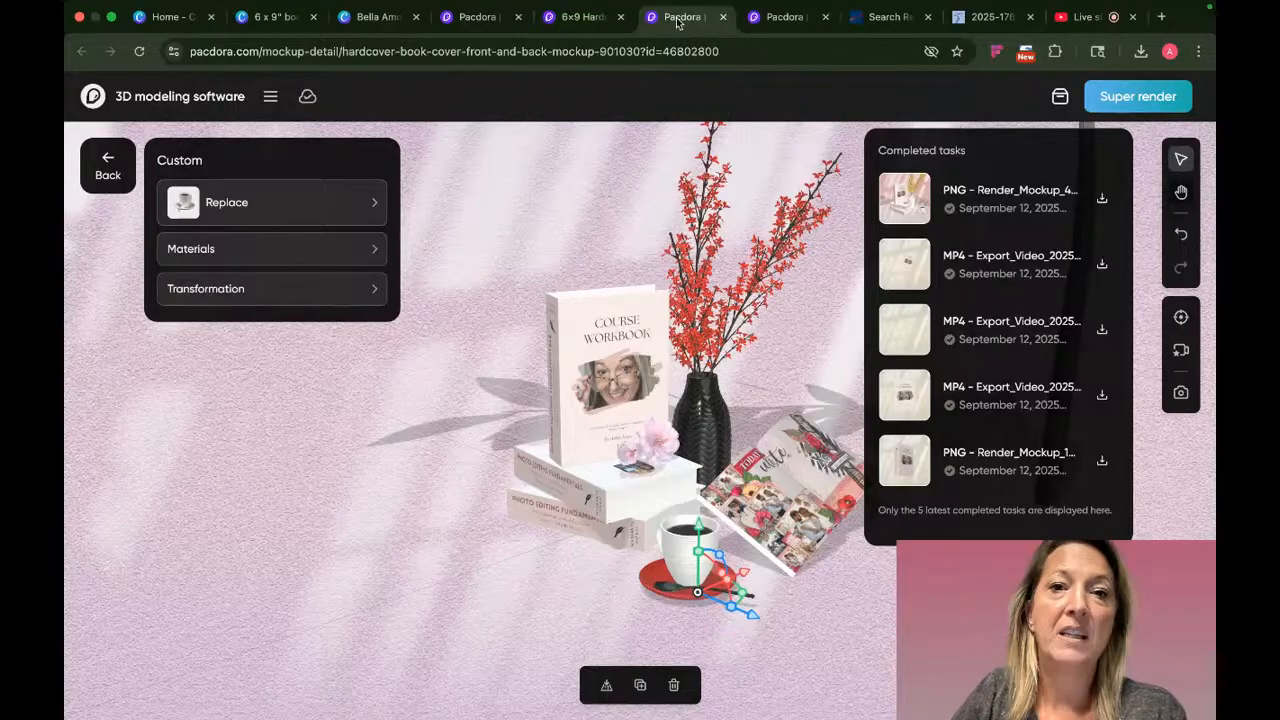
{"action": "left_click", "coordinate": [677, 20]}
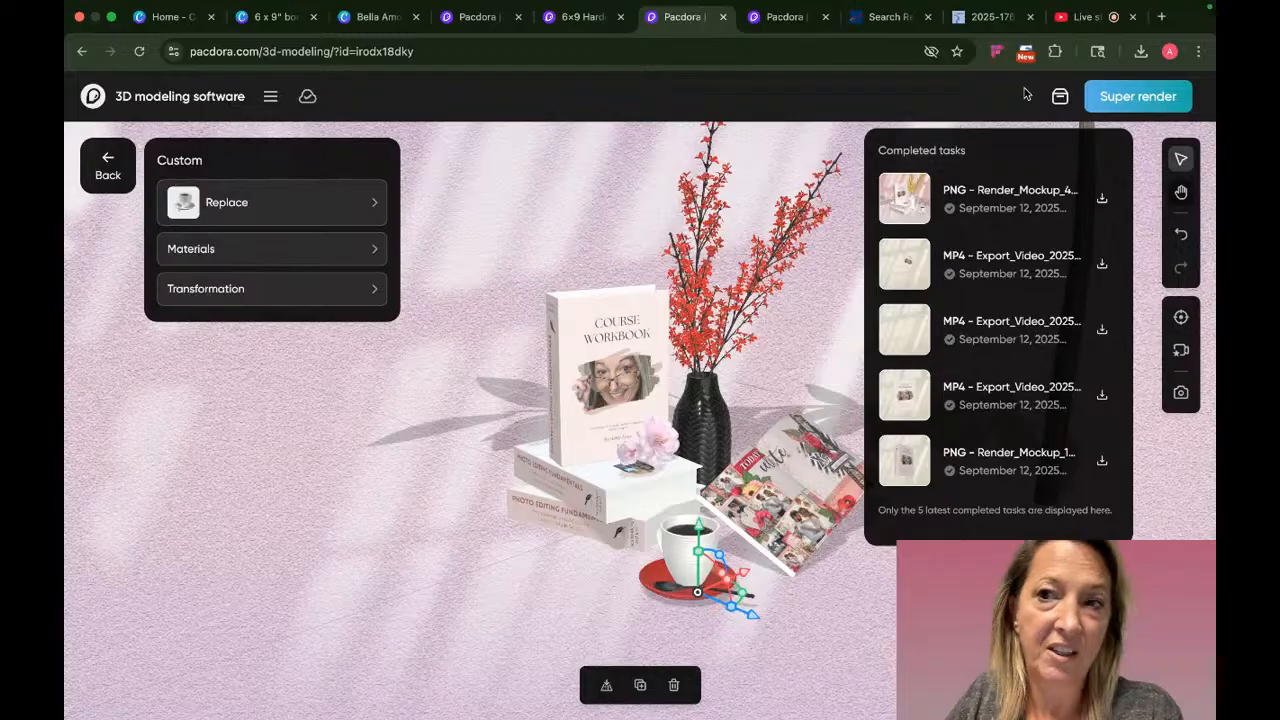
- Raise the Super render quality to 4K, leave the render settings, and open the render task list
{"action": "left_click", "coordinate": [1133, 97]}
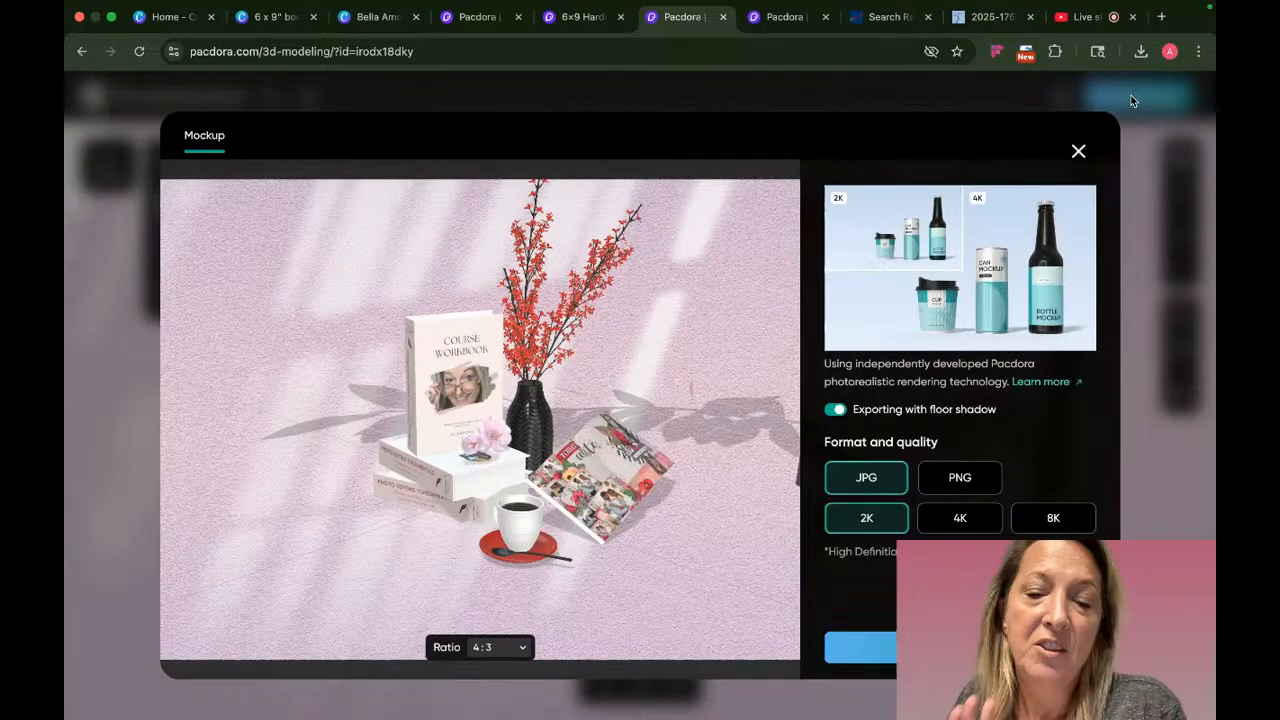
{"action": "left_click", "coordinate": [960, 517]}
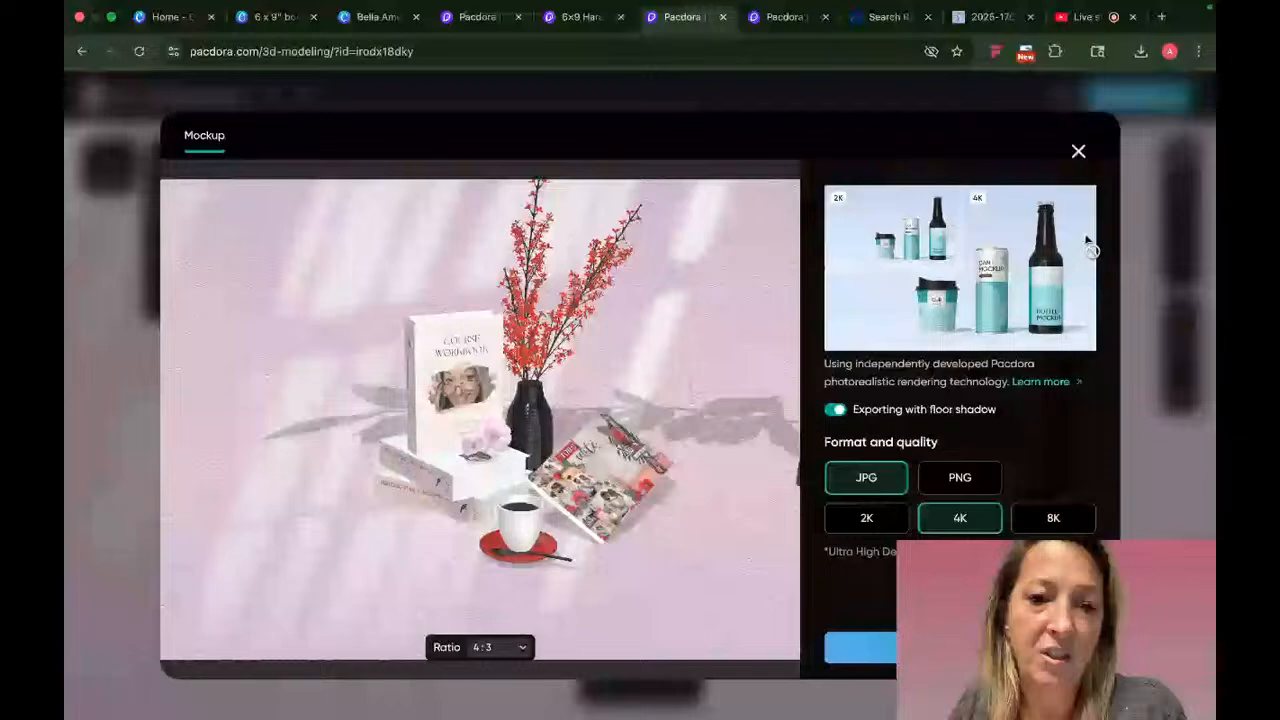
{"action": "left_click", "coordinate": [1078, 151]}
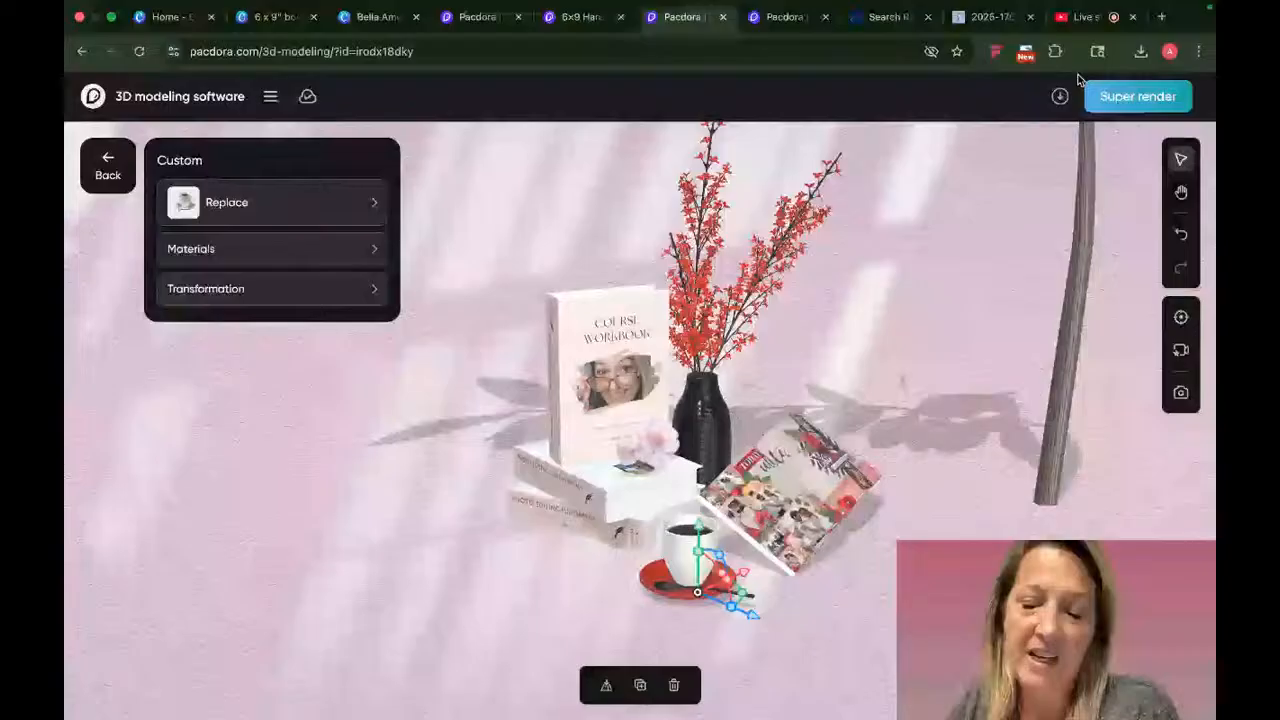
{"action": "left_click", "coordinate": [1060, 96]}
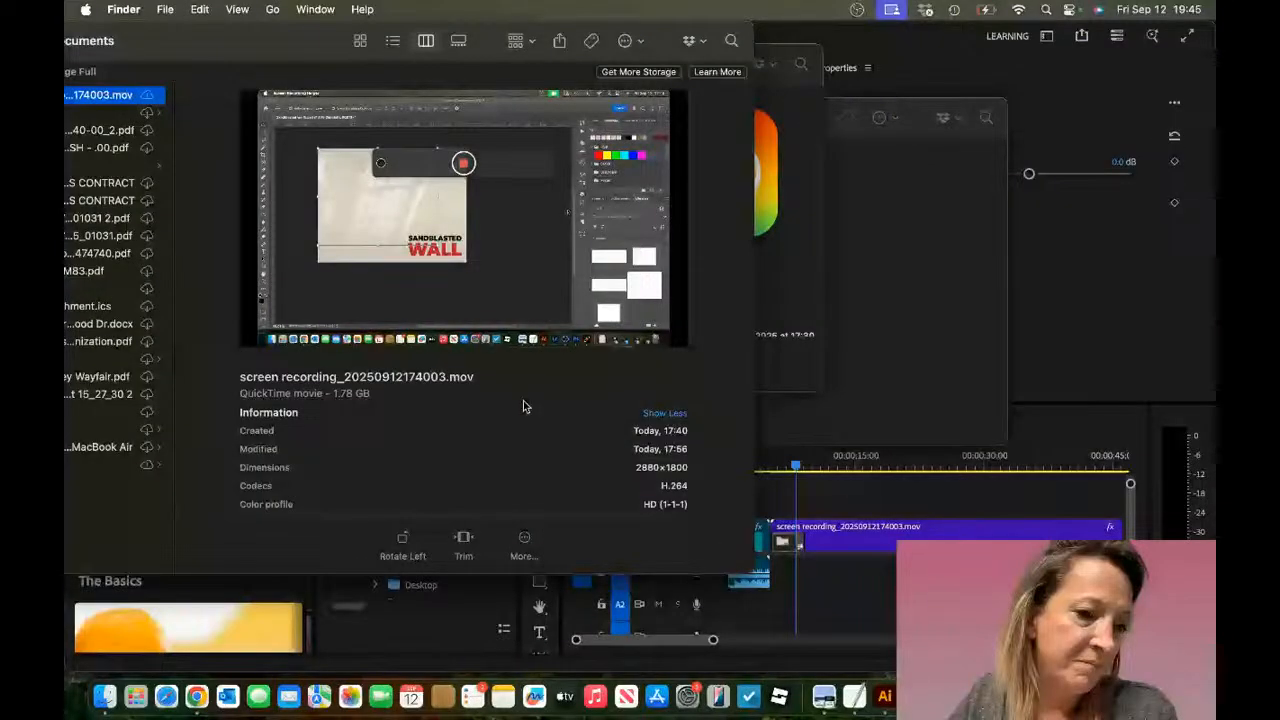
- Switch to Finder, open the Downloads folder, and play Export_Video_2025-09-13 (1).mp4 in the preview
{"action": "left_click_drag", "start_coordinate": [260, 41], "coordinate": [561, 41]}
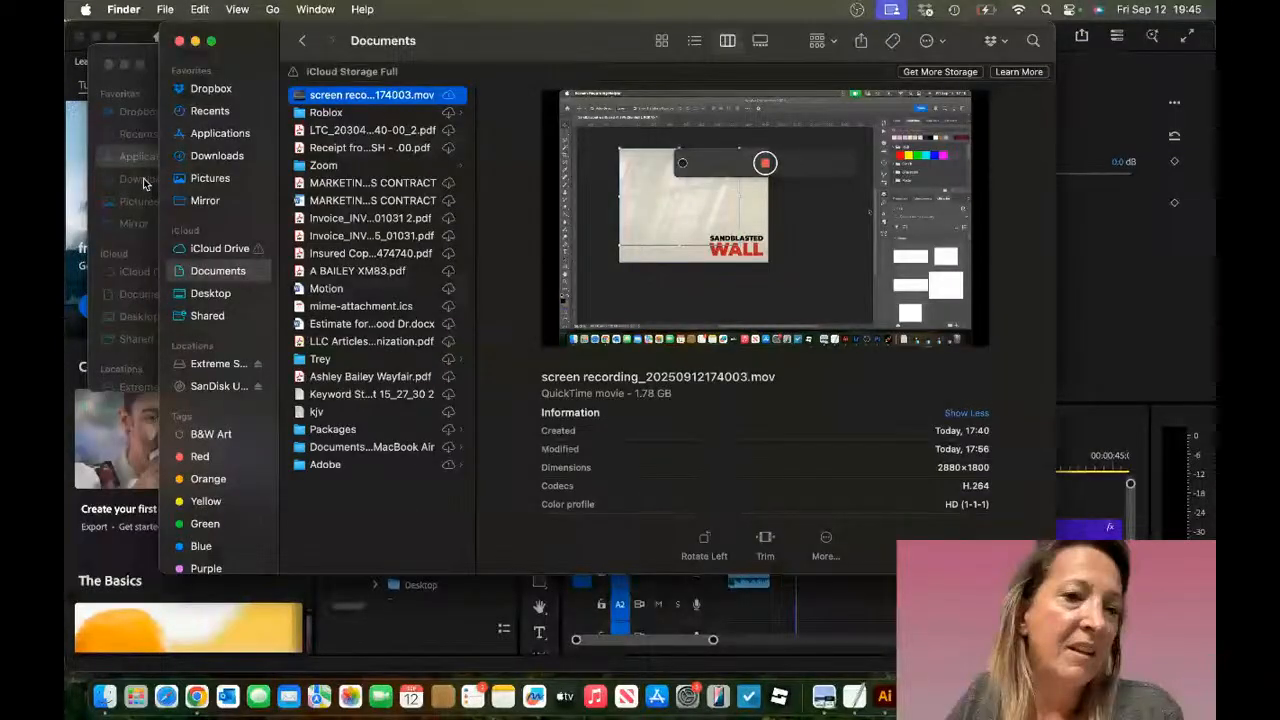
{"action": "left_click", "coordinate": [217, 155]}
{"action": "left_click", "coordinate": [360, 218]}
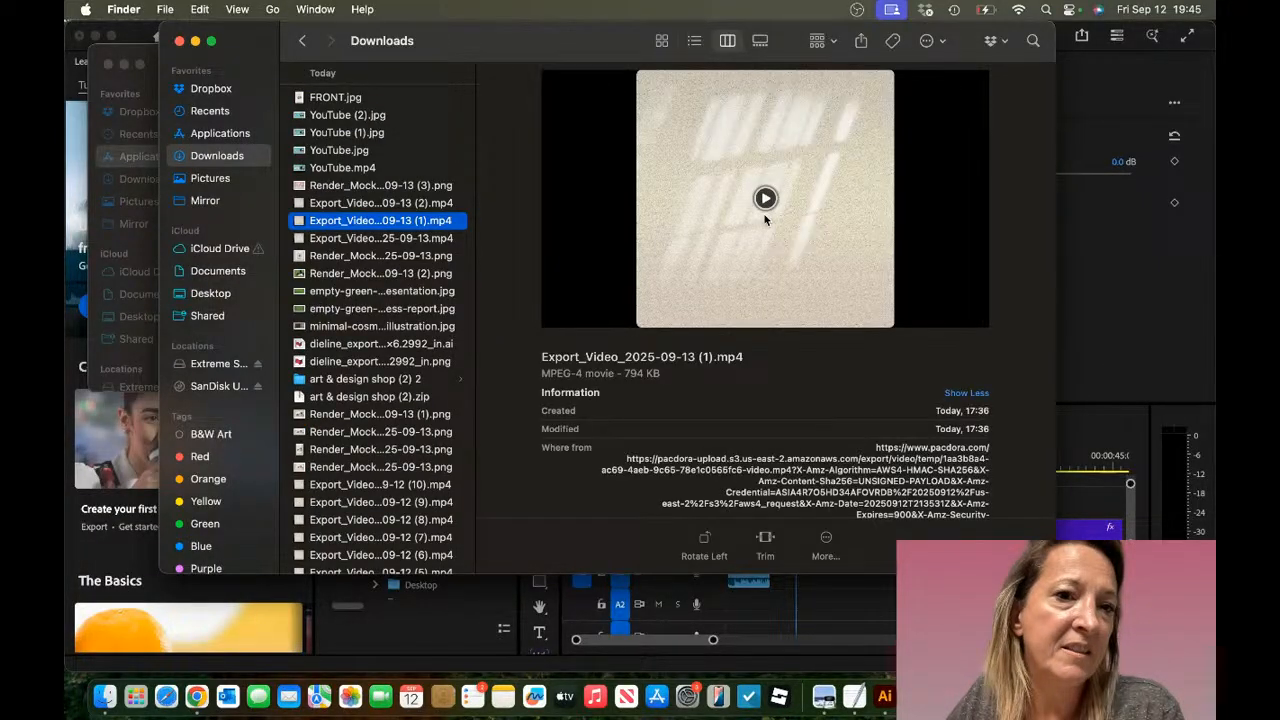
{"action": "left_click", "coordinate": [766, 200]}
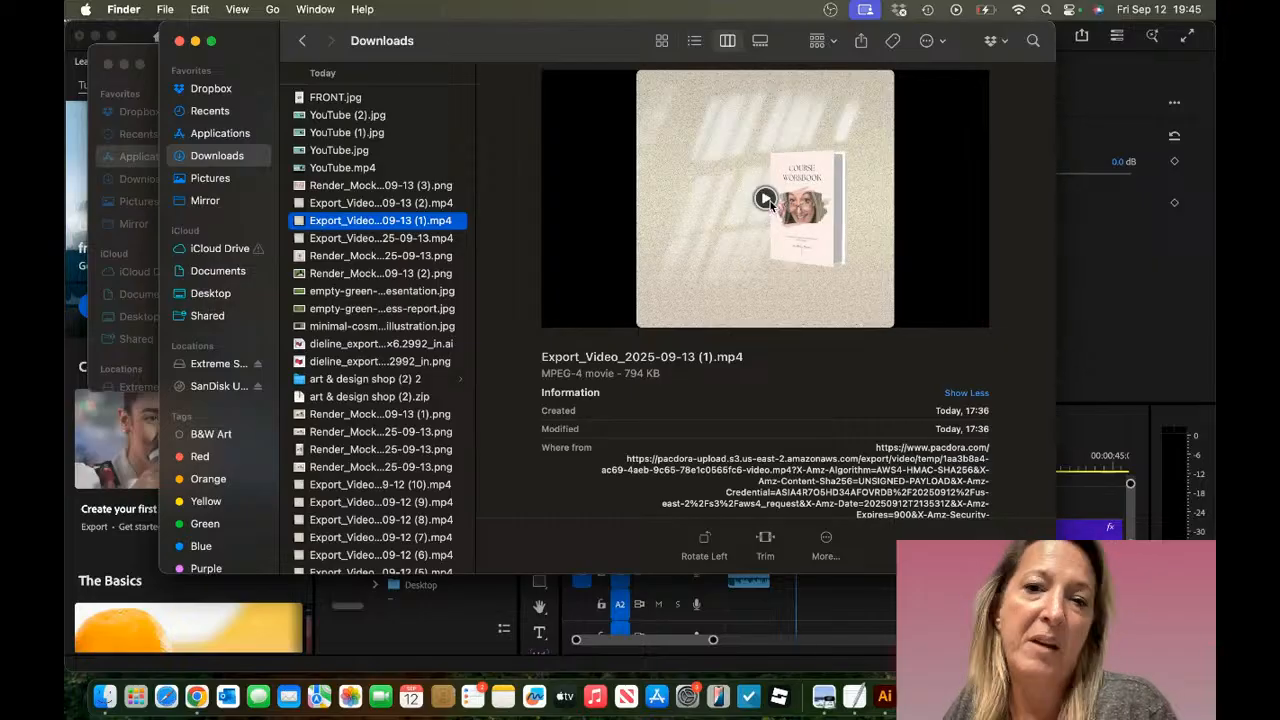
- Preview the downloaded cap mockup render, the Bella Amore dieline .ai file, and Render_Mockup_4000_3000_2025-09-13 (1).png
{"action": "left_click", "coordinate": [397, 272]}
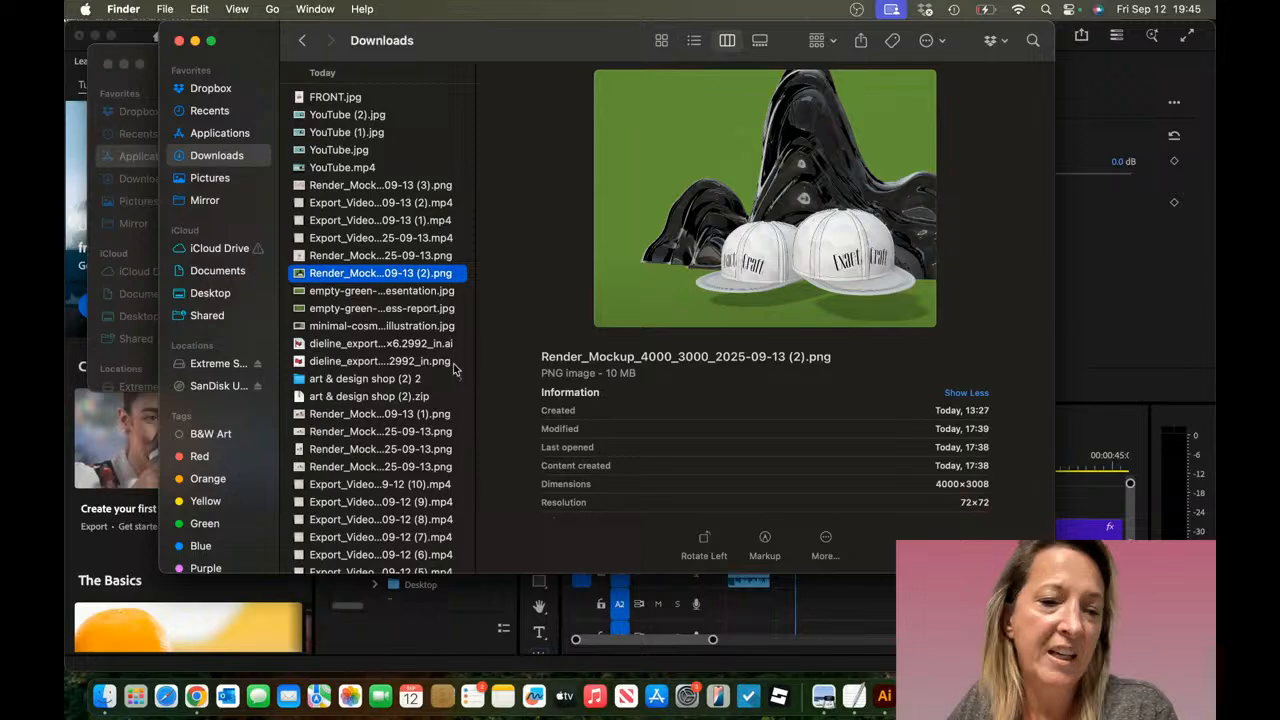
{"action": "left_click", "coordinate": [374, 344]}
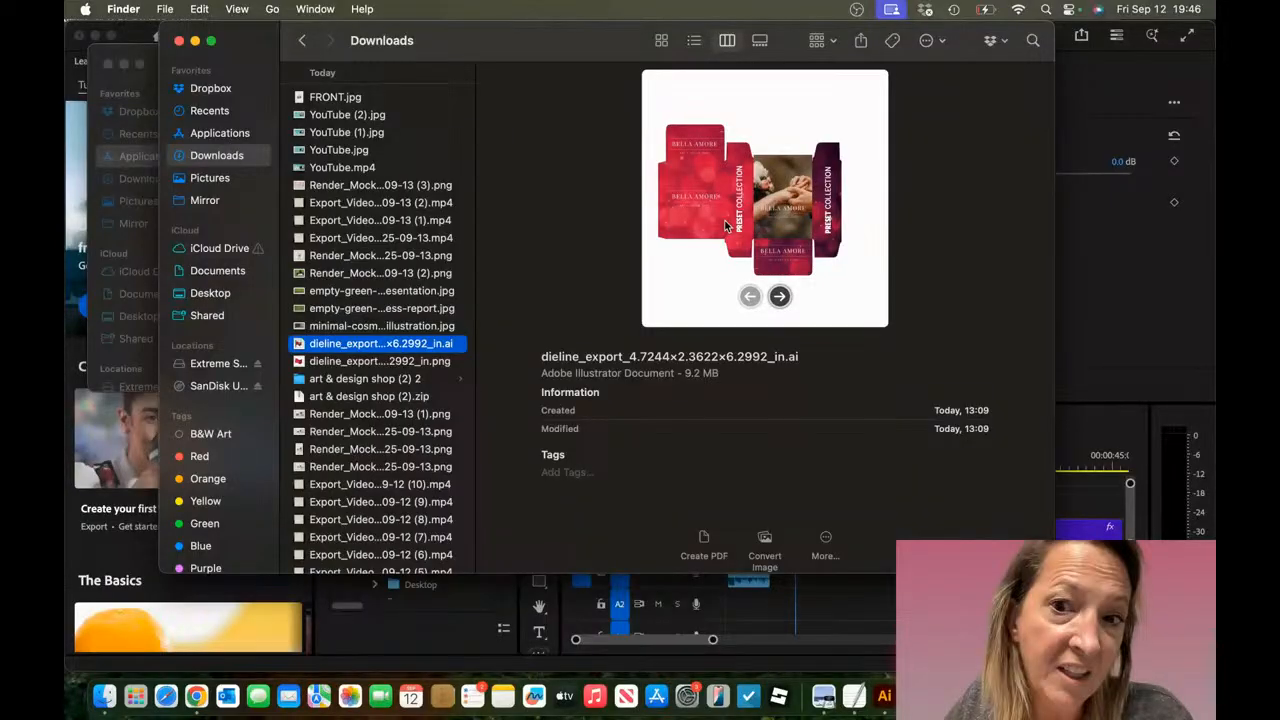
{"action": "left_click", "coordinate": [370, 417]}
{"action": "scroll", "coordinate": [398, 481], "scroll_direction": "down", "scroll_amount": 3}
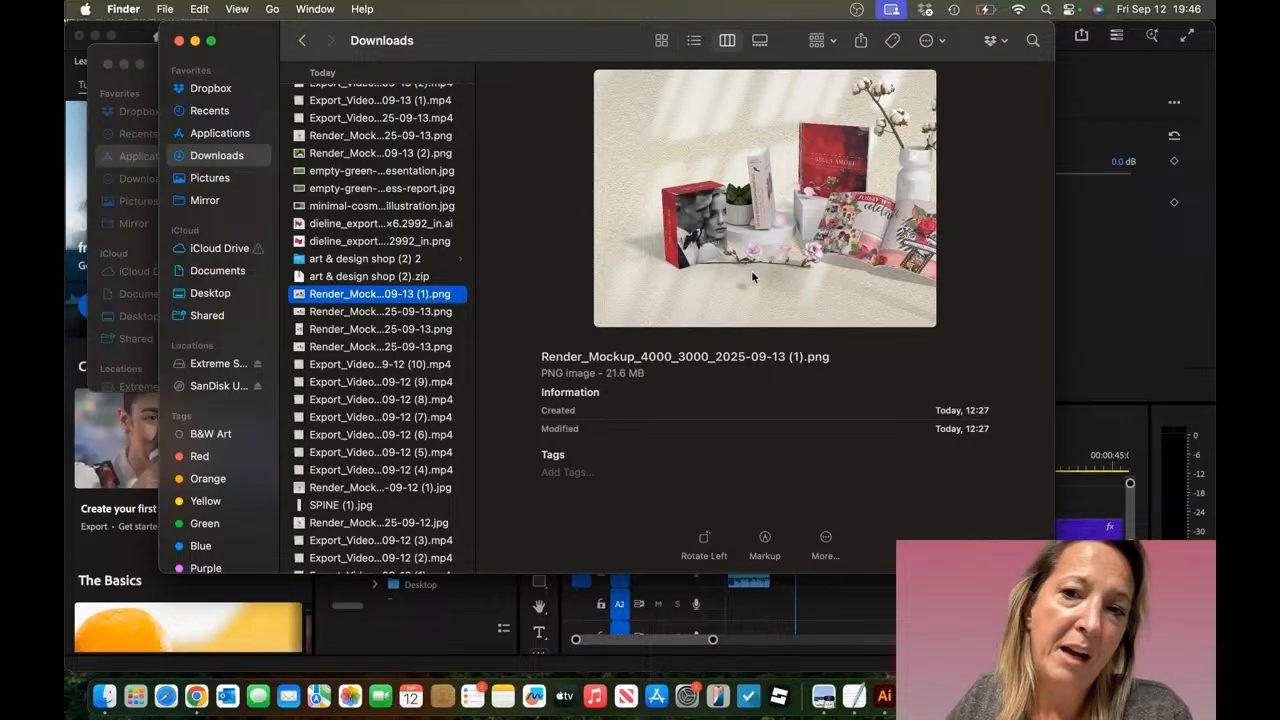
- Play the Export_Video_2025-09-12 (8).mp4 preview and look through the older exports in the Downloads folder
{"action": "left_click", "coordinate": [388, 399]}
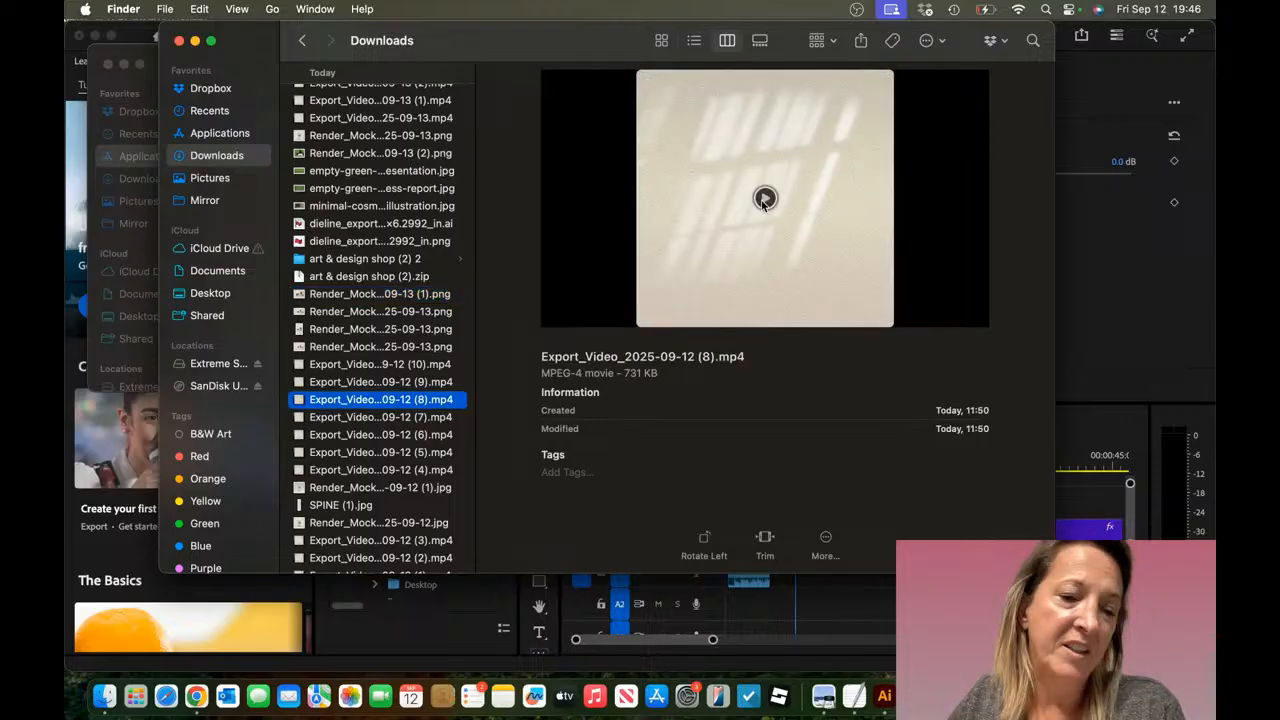
{"action": "left_click", "coordinate": [764, 199]}
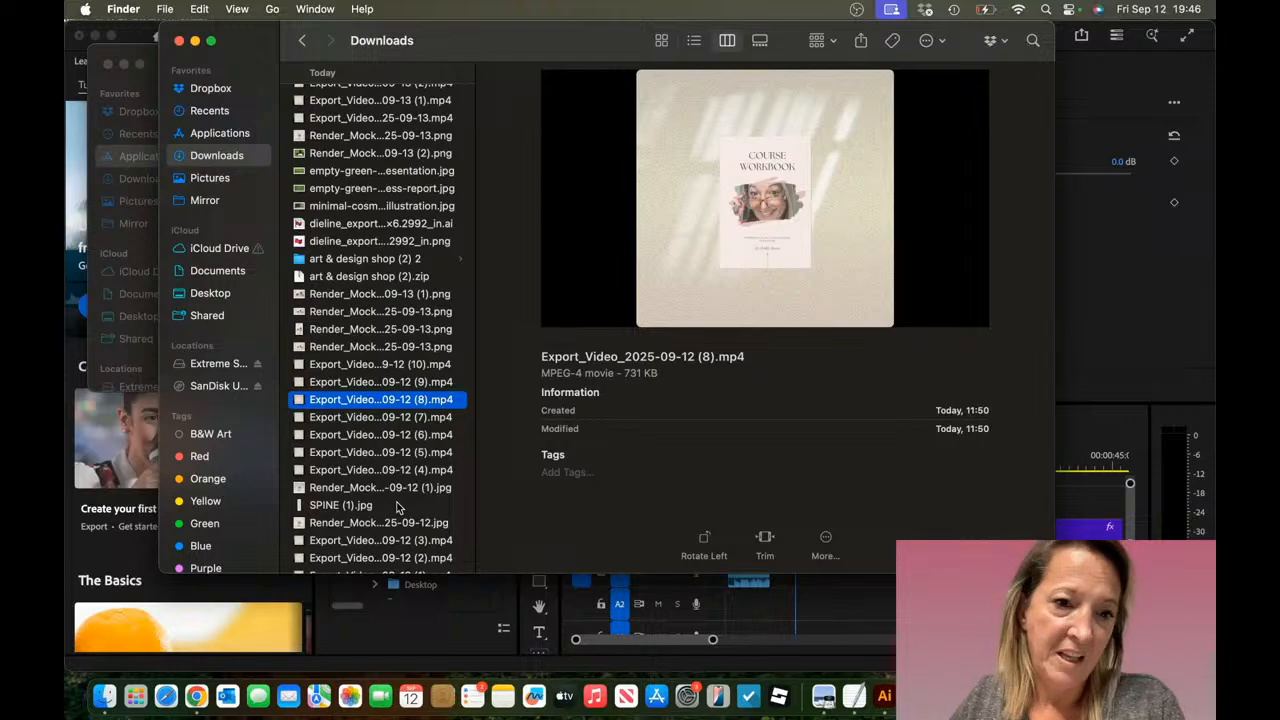
{"action": "scroll", "coordinate": [397, 507], "scroll_direction": "down", "scroll_amount": 5}
{"action": "left_click", "coordinate": [391, 351]}
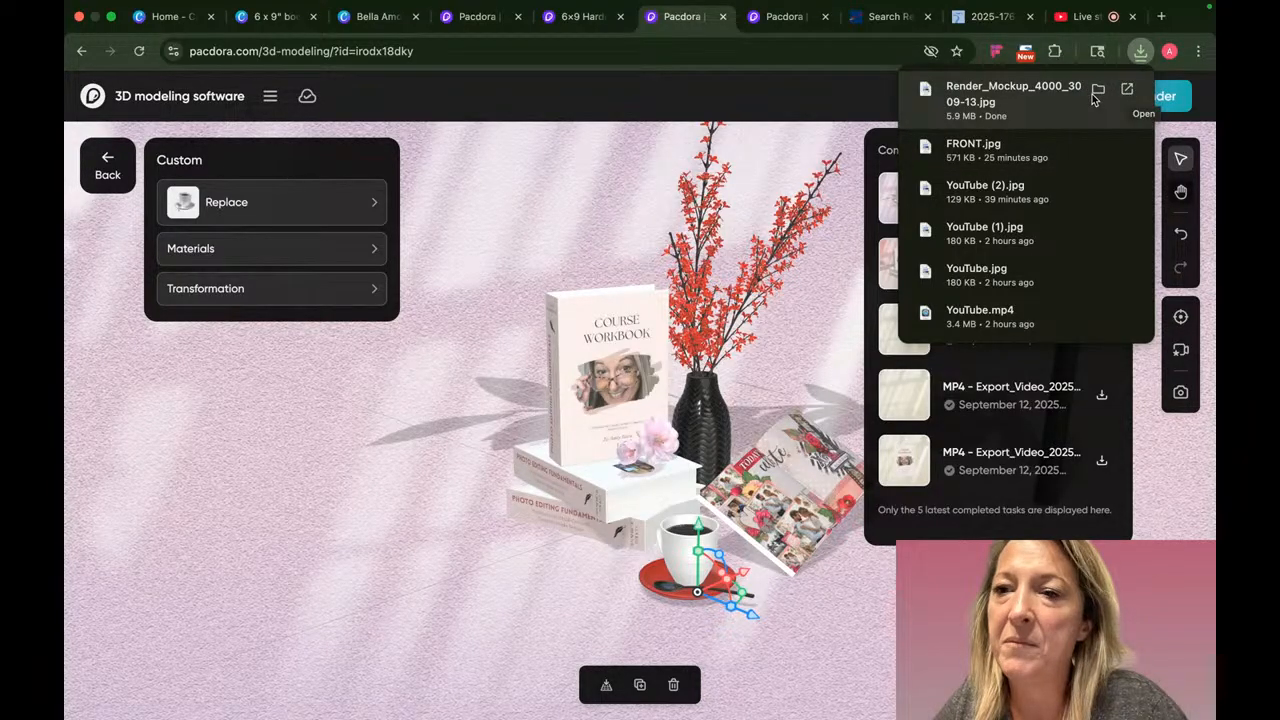
- Show the newly downloaded Render_Mockup_4000_3000_2025-09-13.jpg in its folder and open it for viewing
{"action": "left_click", "coordinate": [1095, 93]}
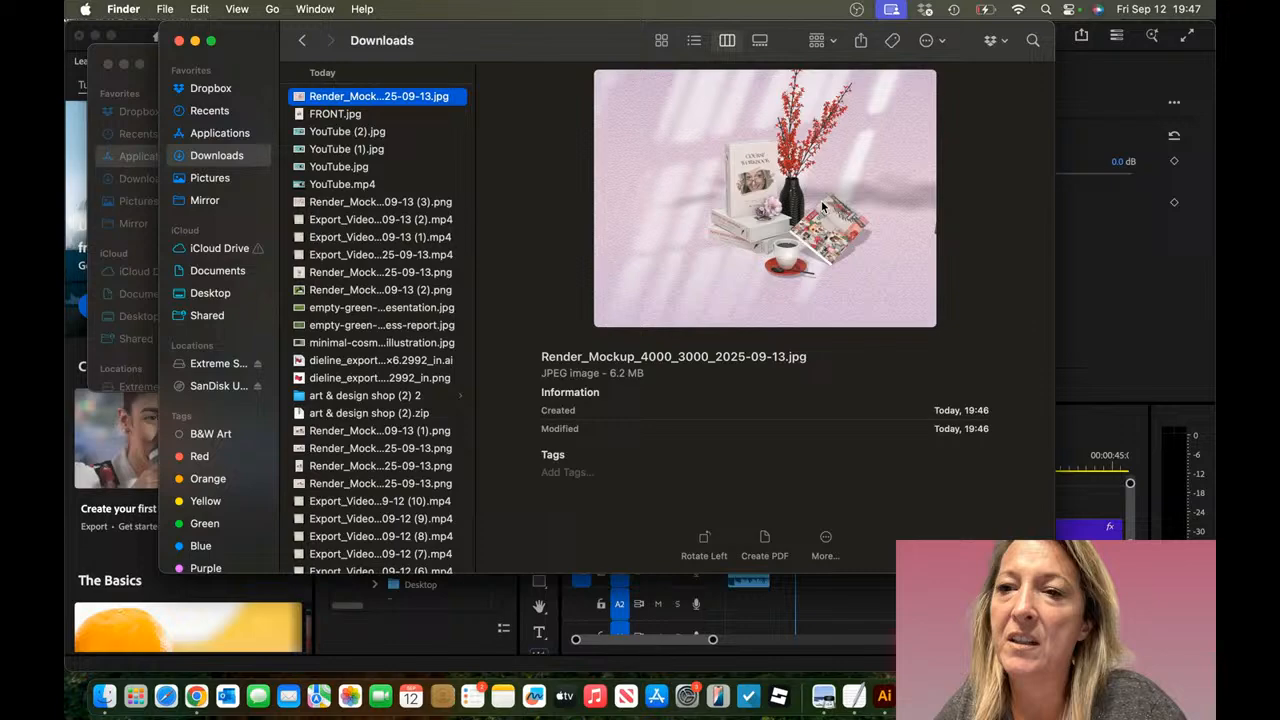
{"action": "double_click", "coordinate": [822, 205]}
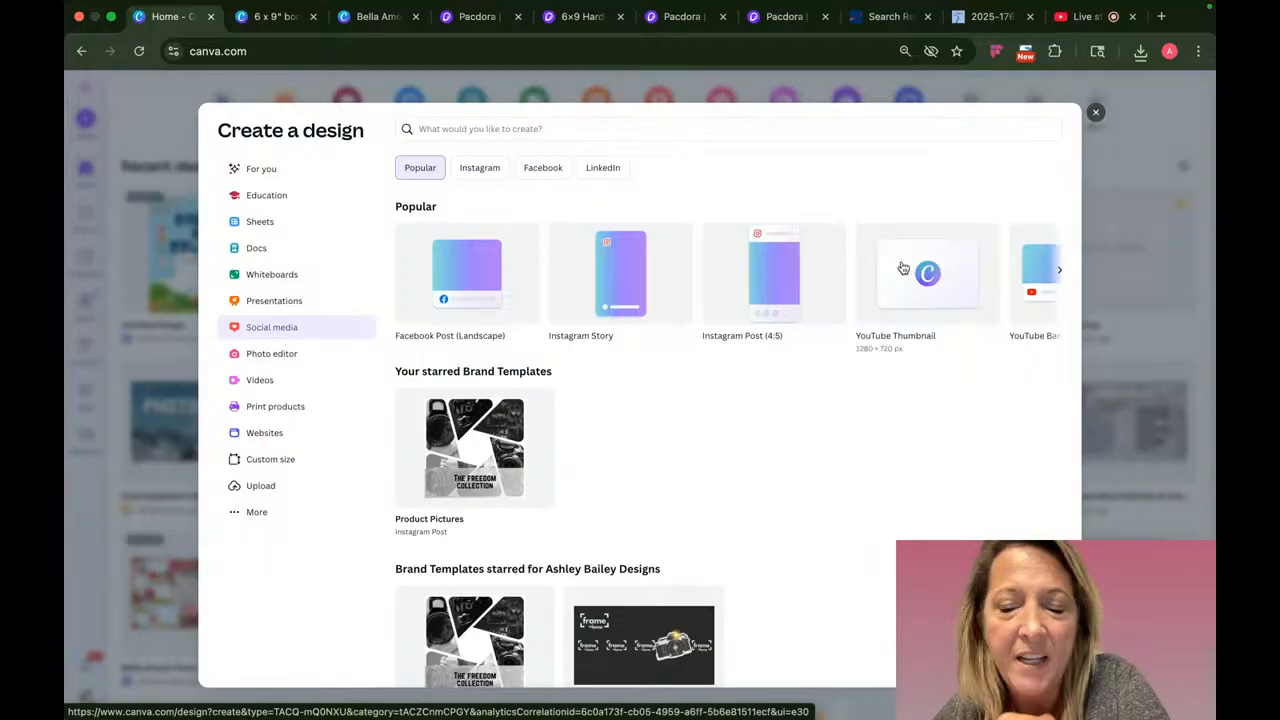
- Create a blank YouTube Thumbnail design in Canva, close the pink-vase Pacdora scene, and return to the new design
{"action": "left_click", "coordinate": [903, 268]}
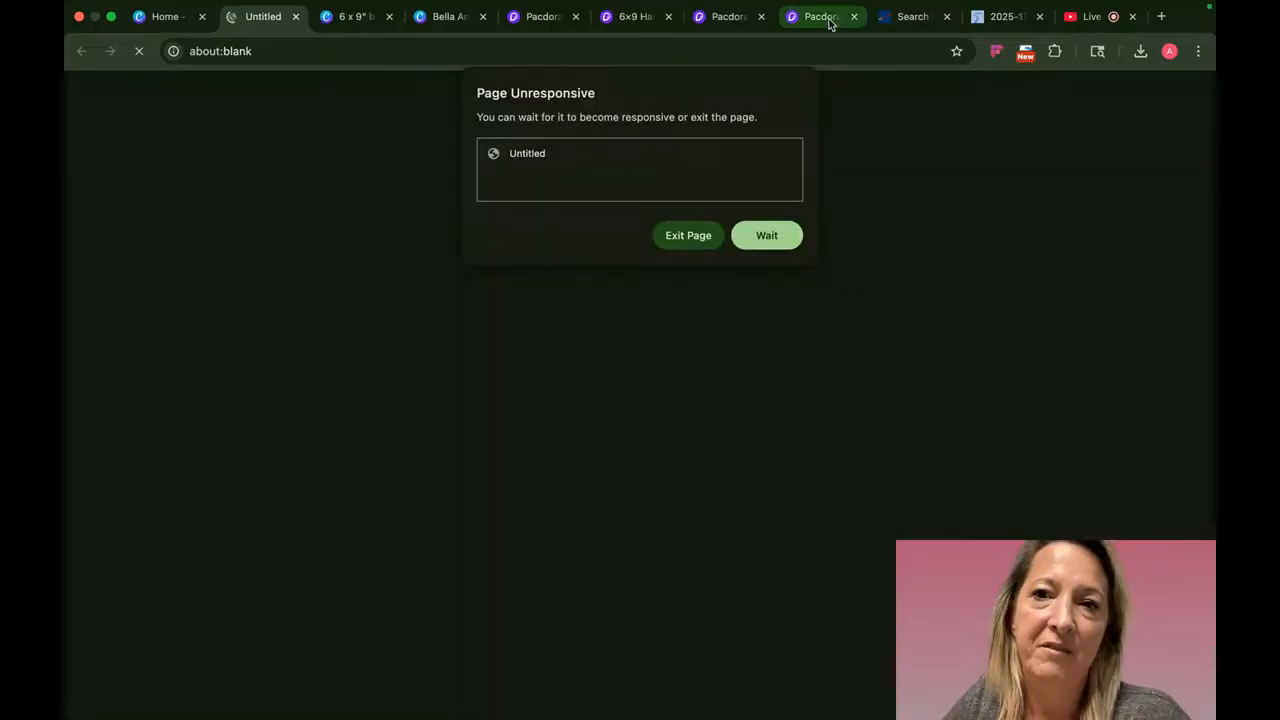
{"action": "left_click", "coordinate": [752, 237]}
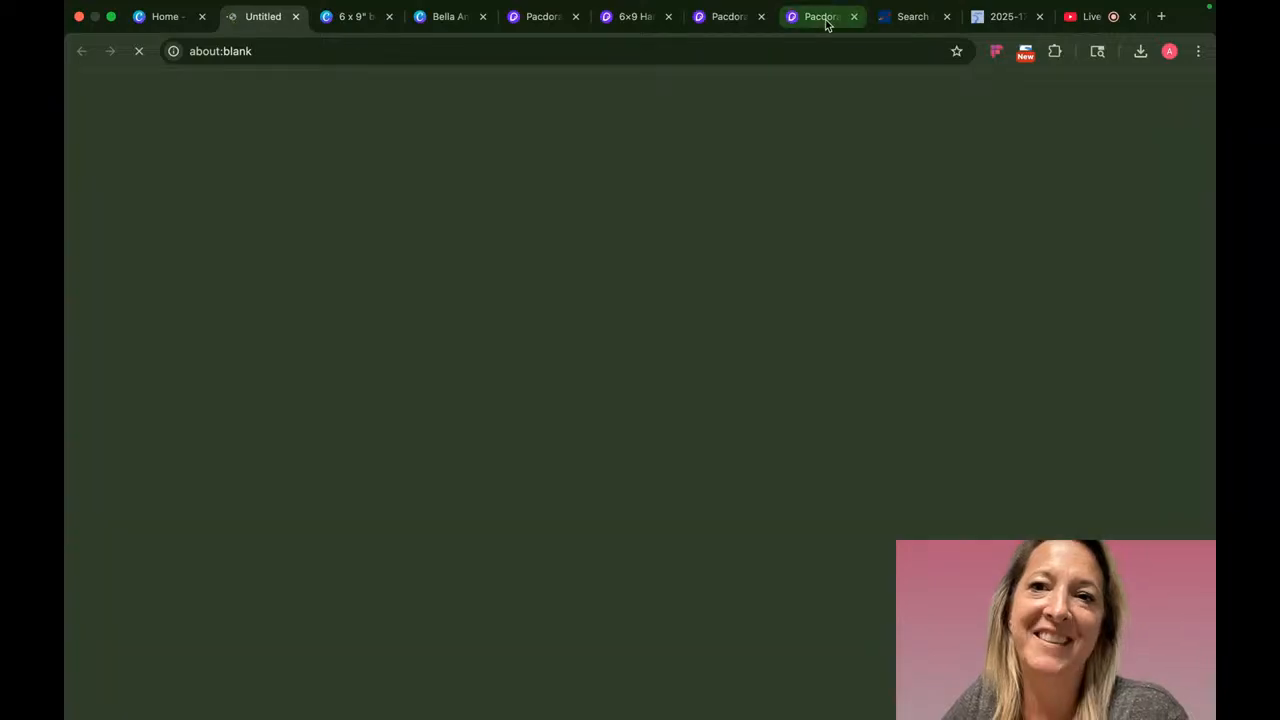
{"action": "left_click", "coordinate": [826, 22]}
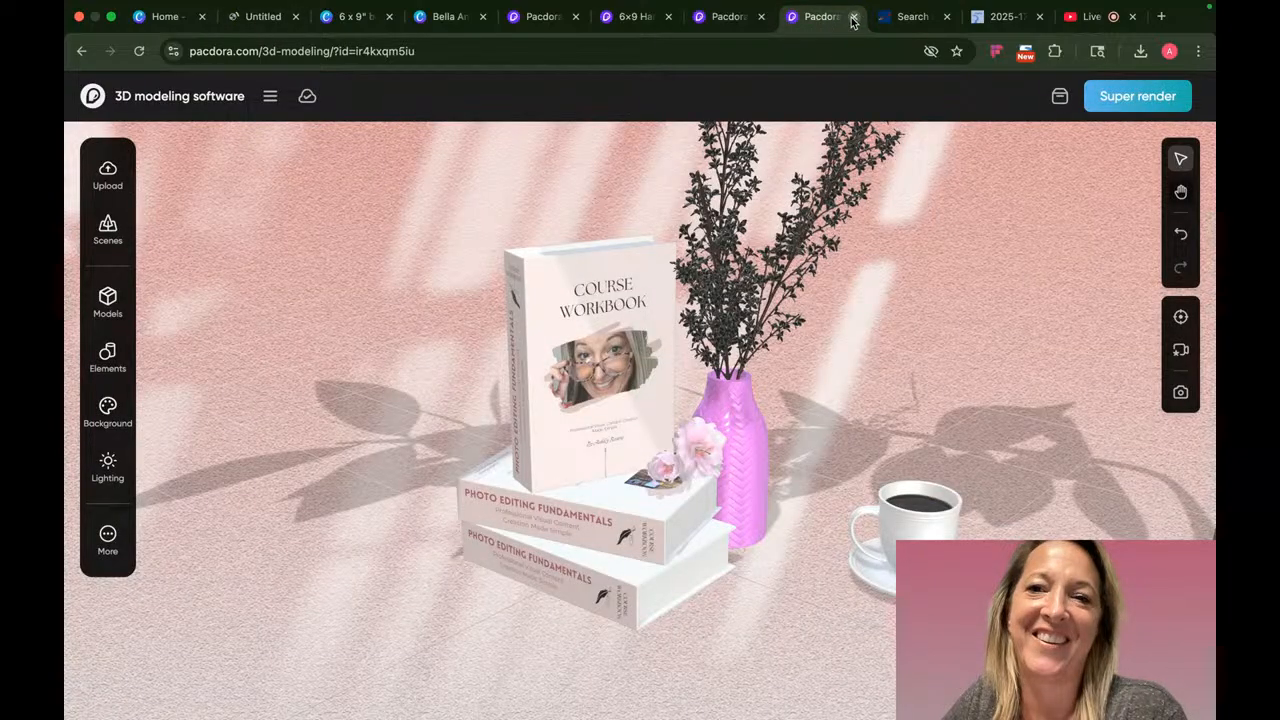
{"action": "left_click", "coordinate": [853, 17]}
{"action": "left_click", "coordinate": [268, 17]}
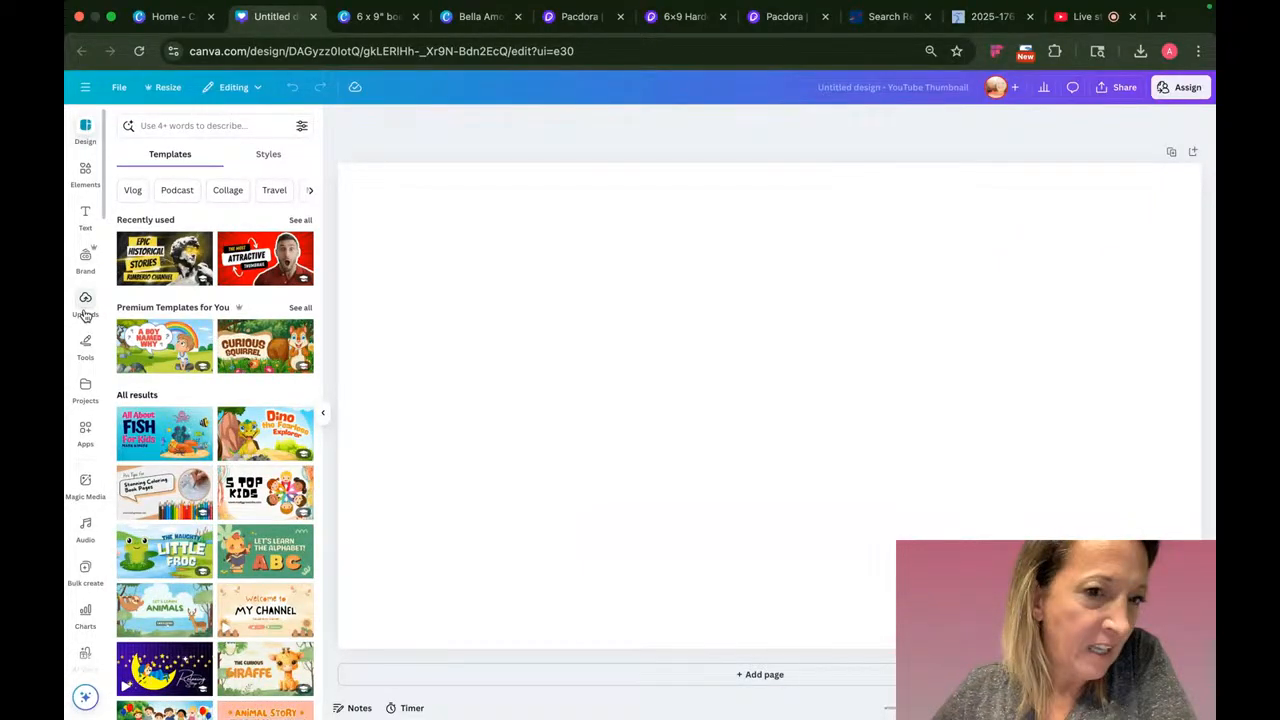
- Browse the rendered mockups in Downloads and upload Render_Mockup_4000_3000_2025-09-13 (3).png to the Canva uploads
{"action": "left_click", "coordinate": [86, 310]}
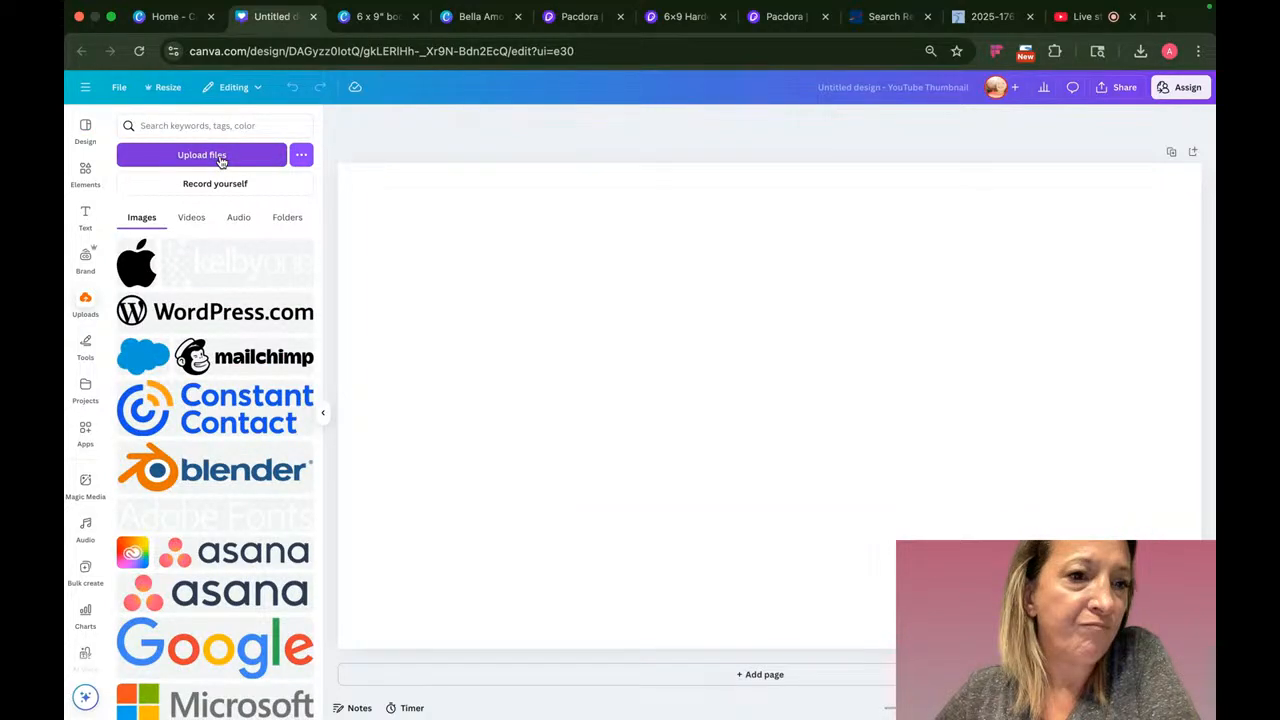
{"action": "left_click", "coordinate": [202, 155]}
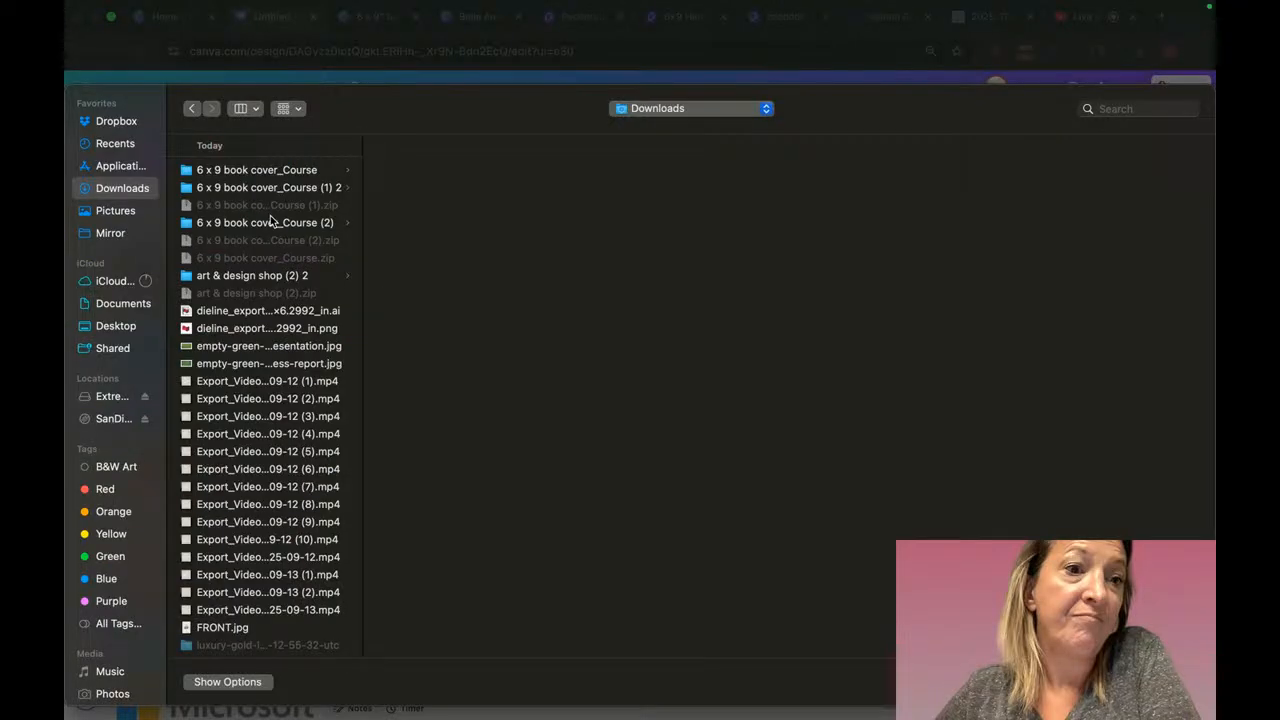
{"action": "left_click", "coordinate": [255, 397]}
{"action": "scroll", "coordinate": [255, 397], "scroll_direction": "down", "scroll_amount": 4}
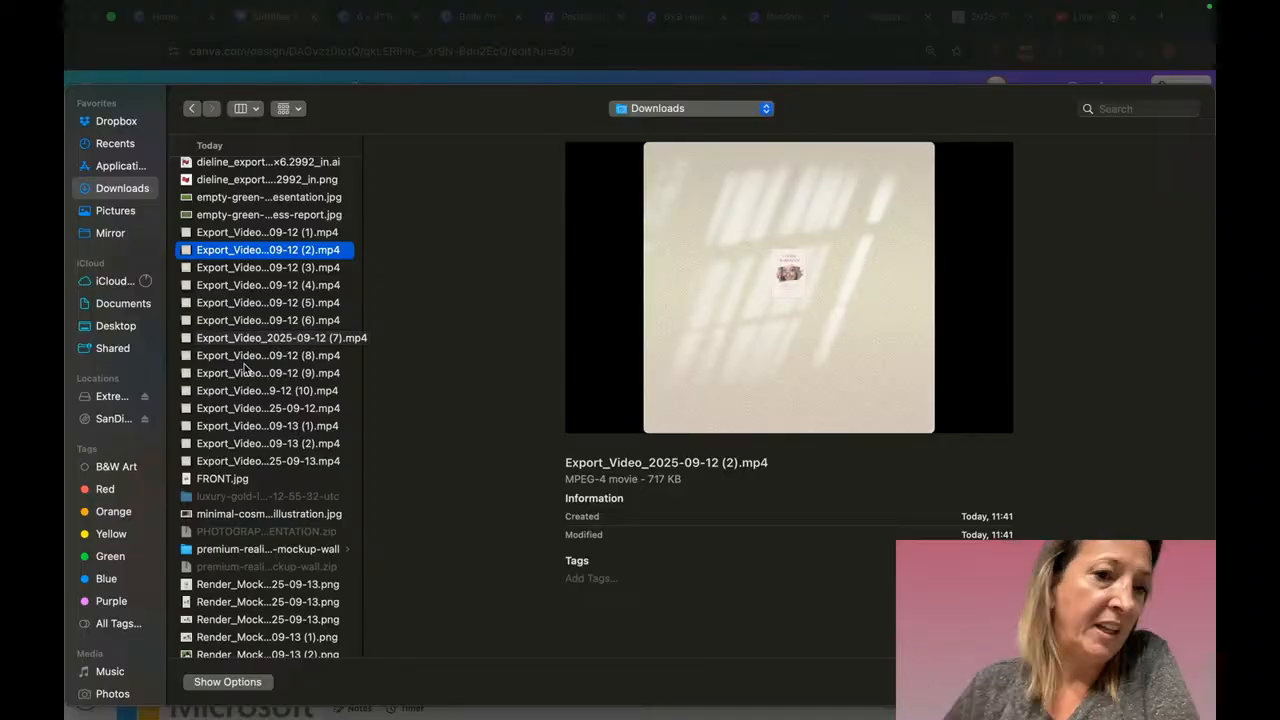
{"action": "scroll", "coordinate": [283, 614], "scroll_direction": "down", "scroll_amount": 3}
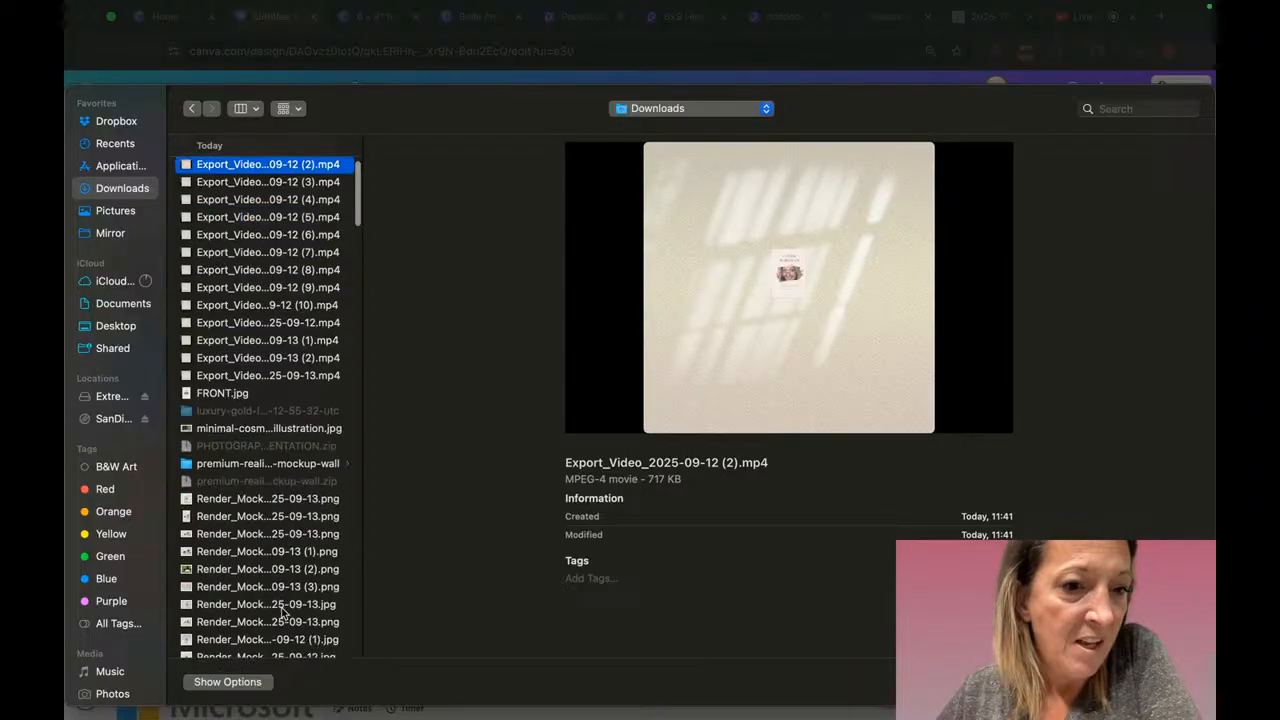
{"action": "scroll", "coordinate": [283, 614], "scroll_direction": "down", "scroll_amount": 4}
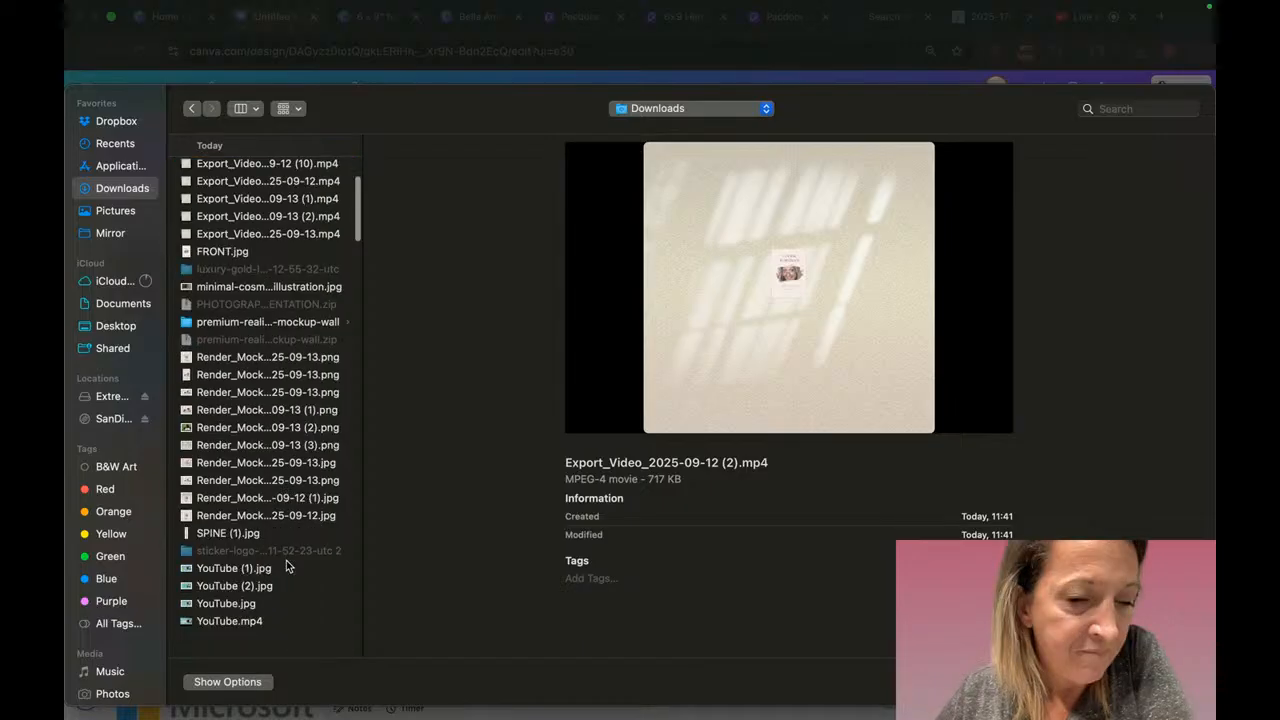
{"action": "left_click", "coordinate": [297, 514]}
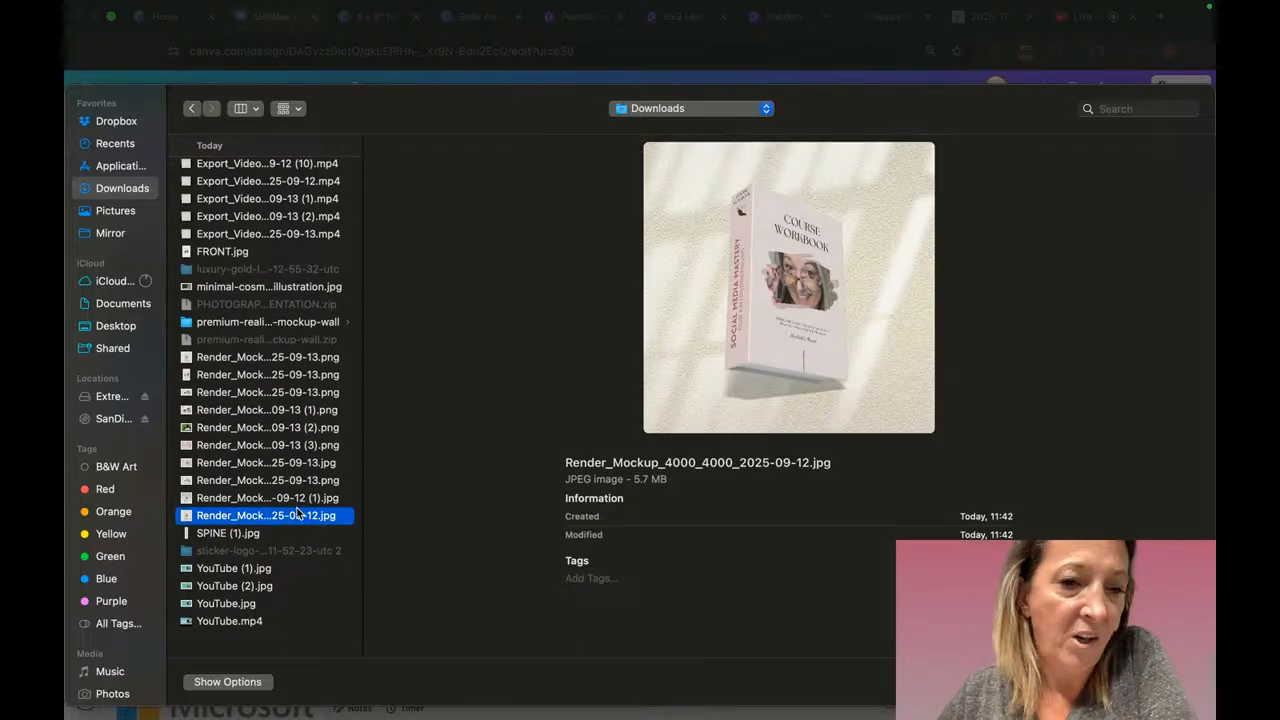
{"action": "left_click", "coordinate": [309, 499]}
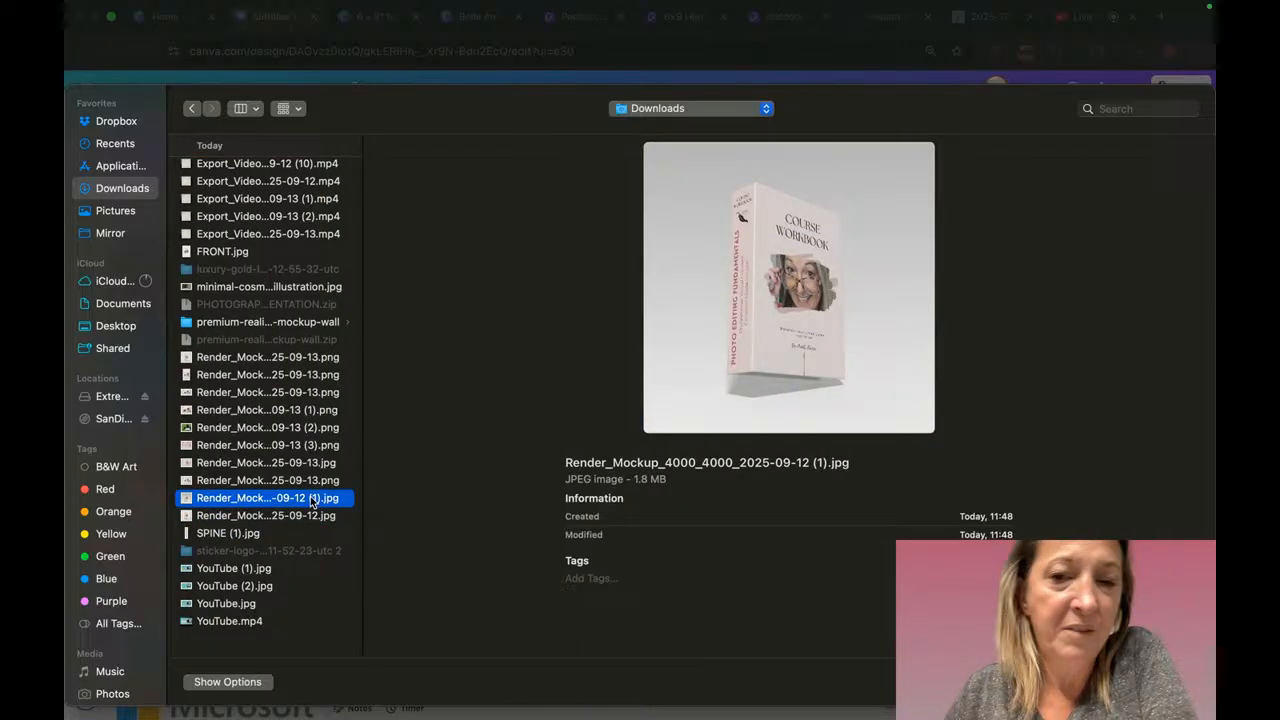
{"action": "key", "text": "Up"}
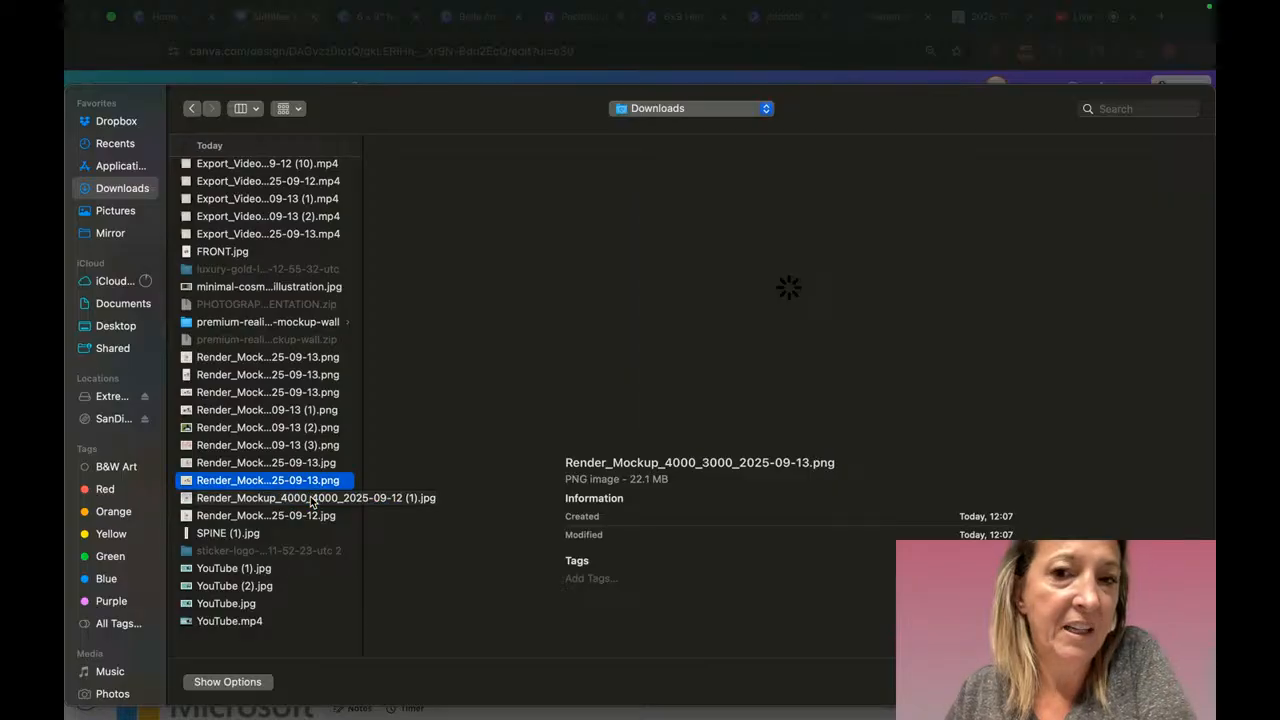
{"action": "key", "text": "Up"}
{"action": "key", "text": "Up"}
{"action": "key", "text": "Up"}
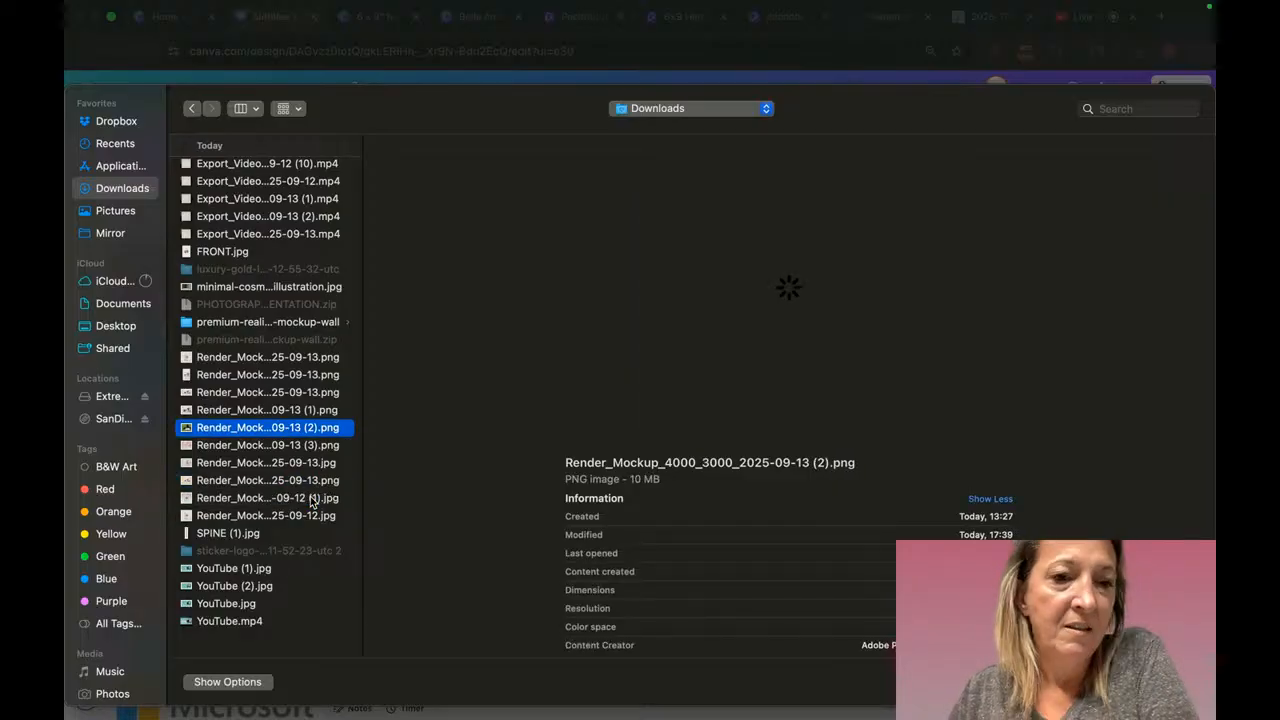
{"action": "key", "text": "Down"}
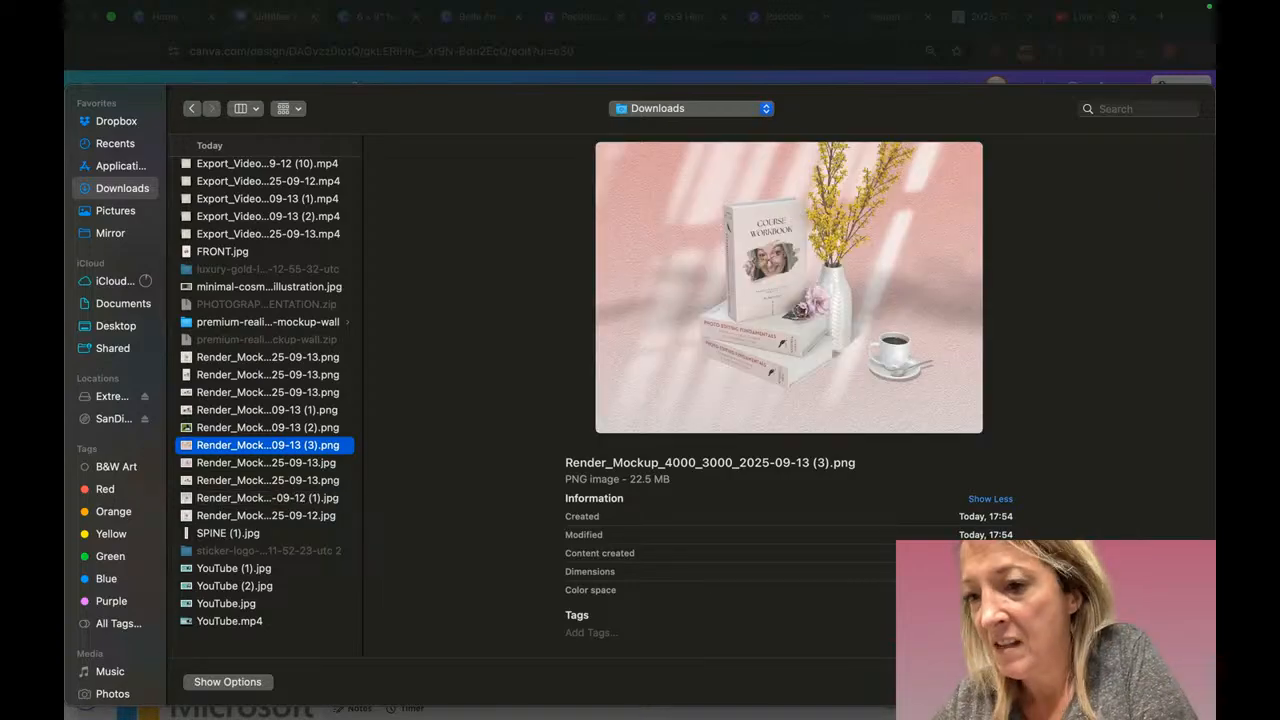
{"action": "left_click", "coordinate": [1174, 682]}
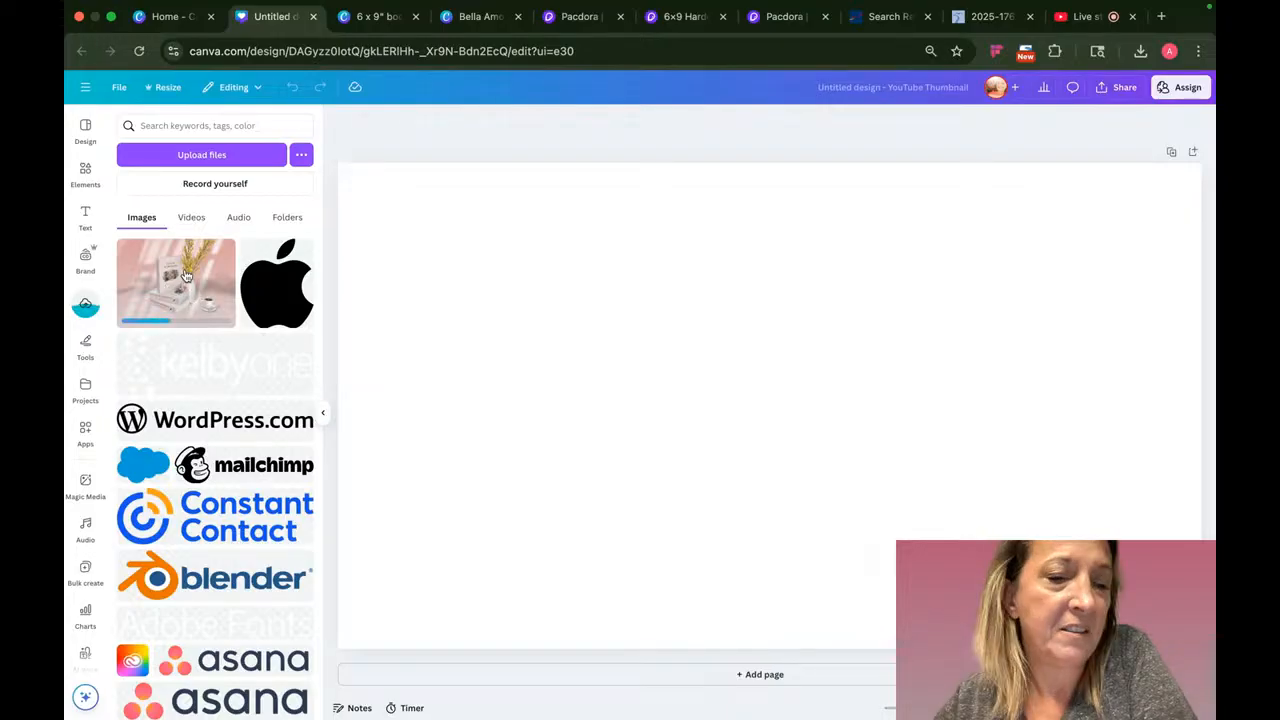
- Place the uploaded book mockup on the thumbnail page and enlarge it to fill the whole canvas
{"action": "left_click_drag", "start_coordinate": [184, 276], "coordinate": [965, 357]}
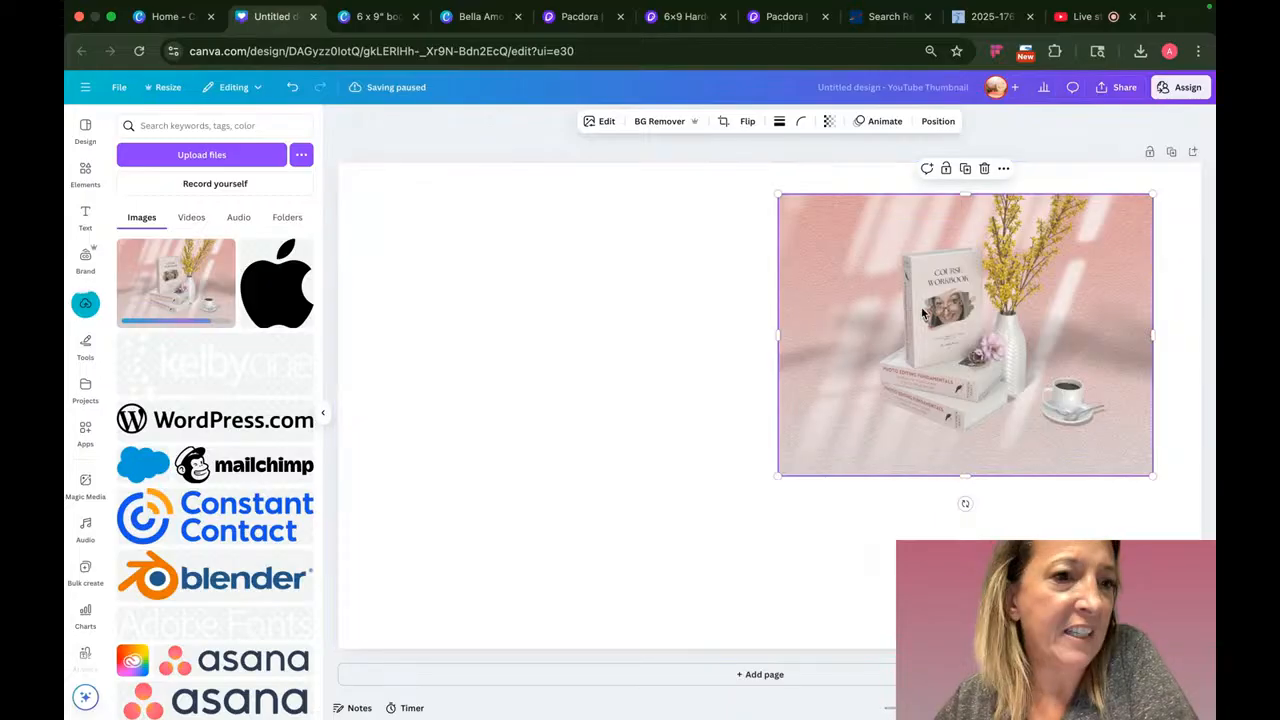
{"action": "left_click_drag", "start_coordinate": [923, 313], "coordinate": [972, 280]}
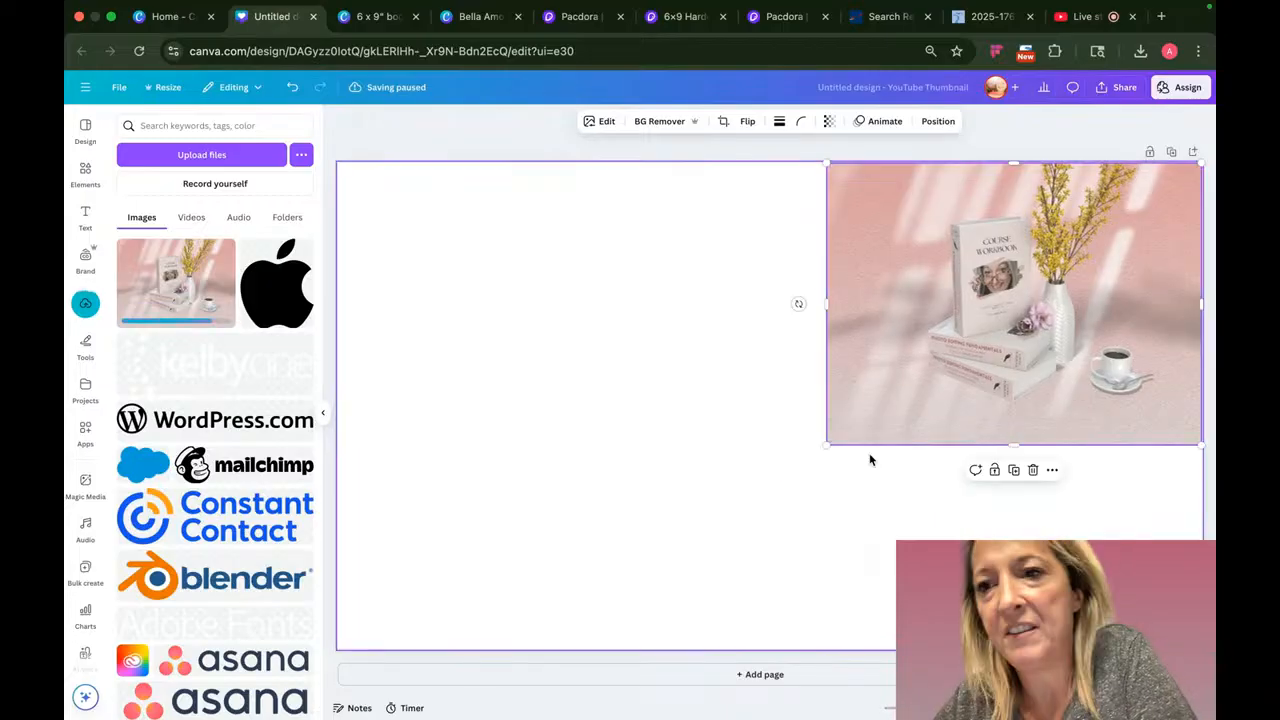
{"action": "left_click_drag", "start_coordinate": [826, 445], "coordinate": [560, 655]}
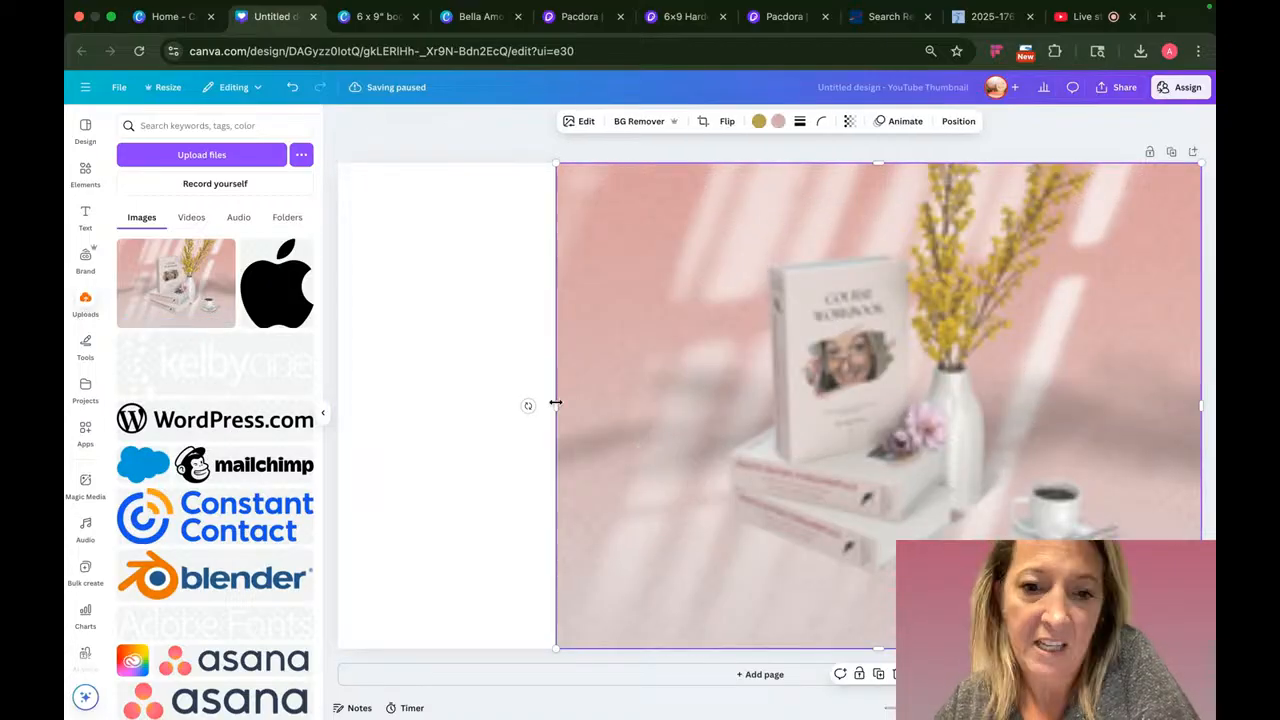
{"action": "left_click_drag", "start_coordinate": [551, 403], "coordinate": [337, 404]}
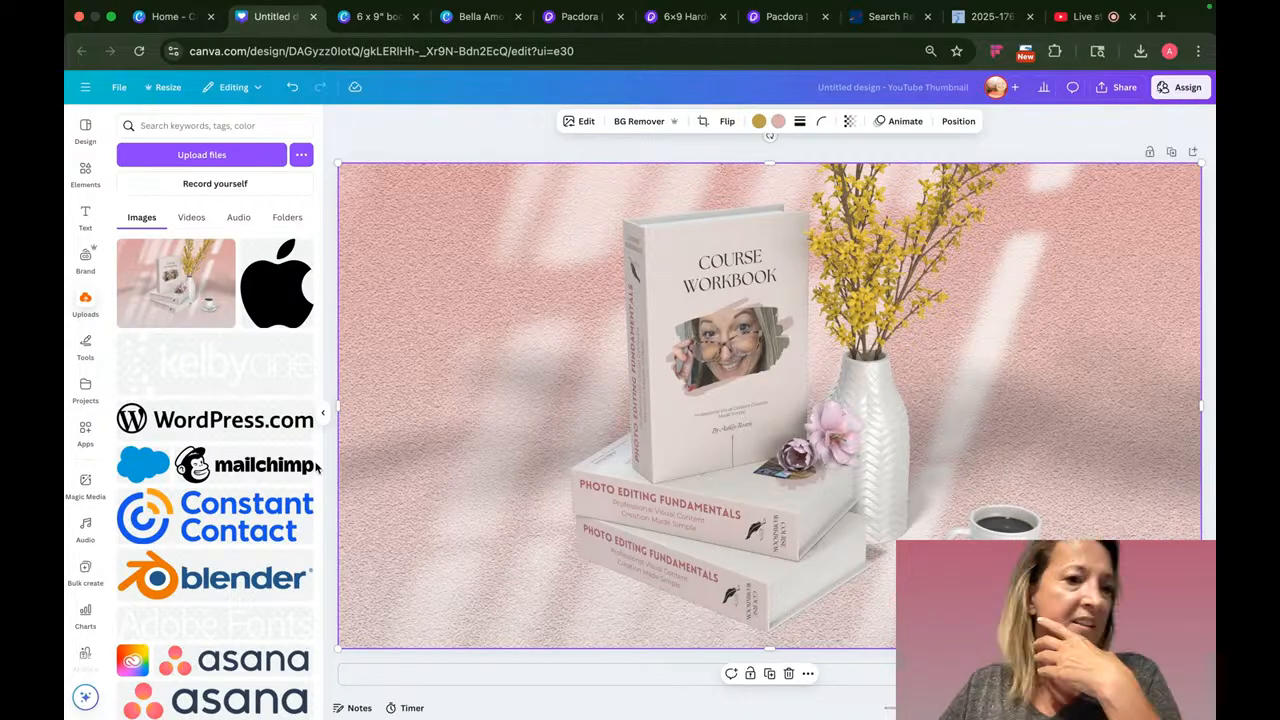
- Try adding a Title-style text box to the thumbnail and check its page alignment options
{"action": "left_click", "coordinate": [93, 223]}
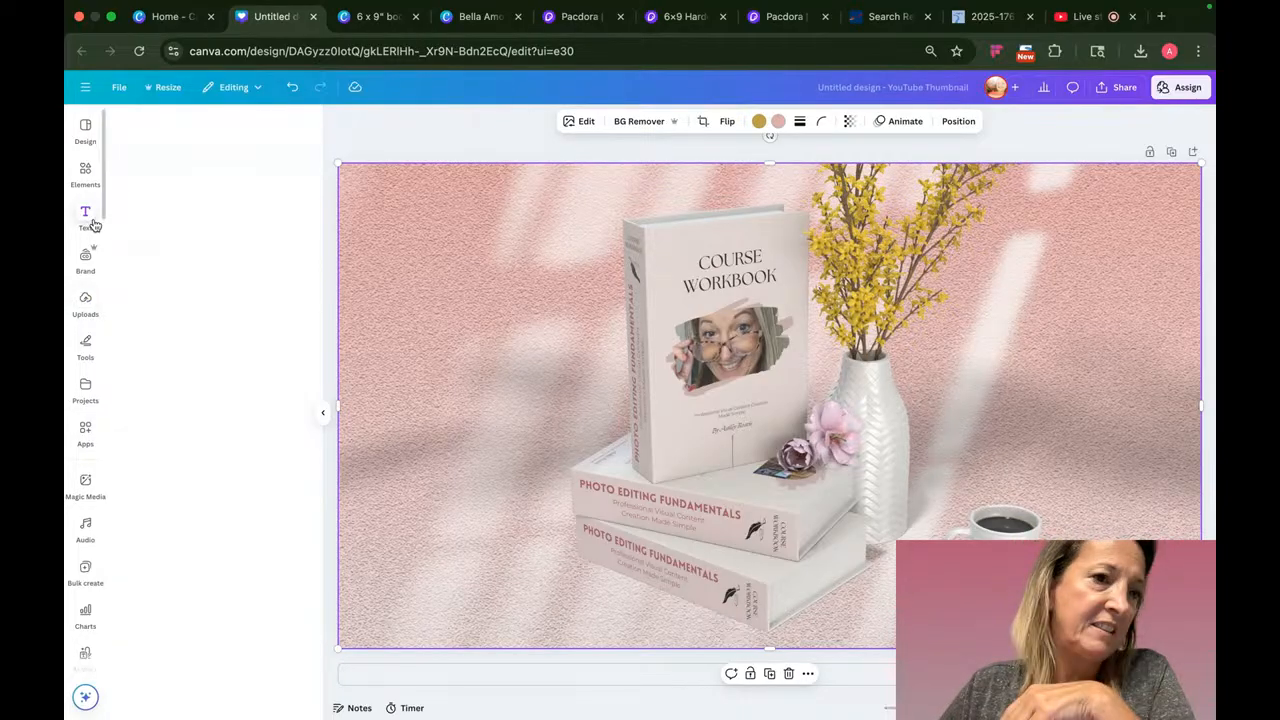
{"action": "left_click", "coordinate": [191, 266]}
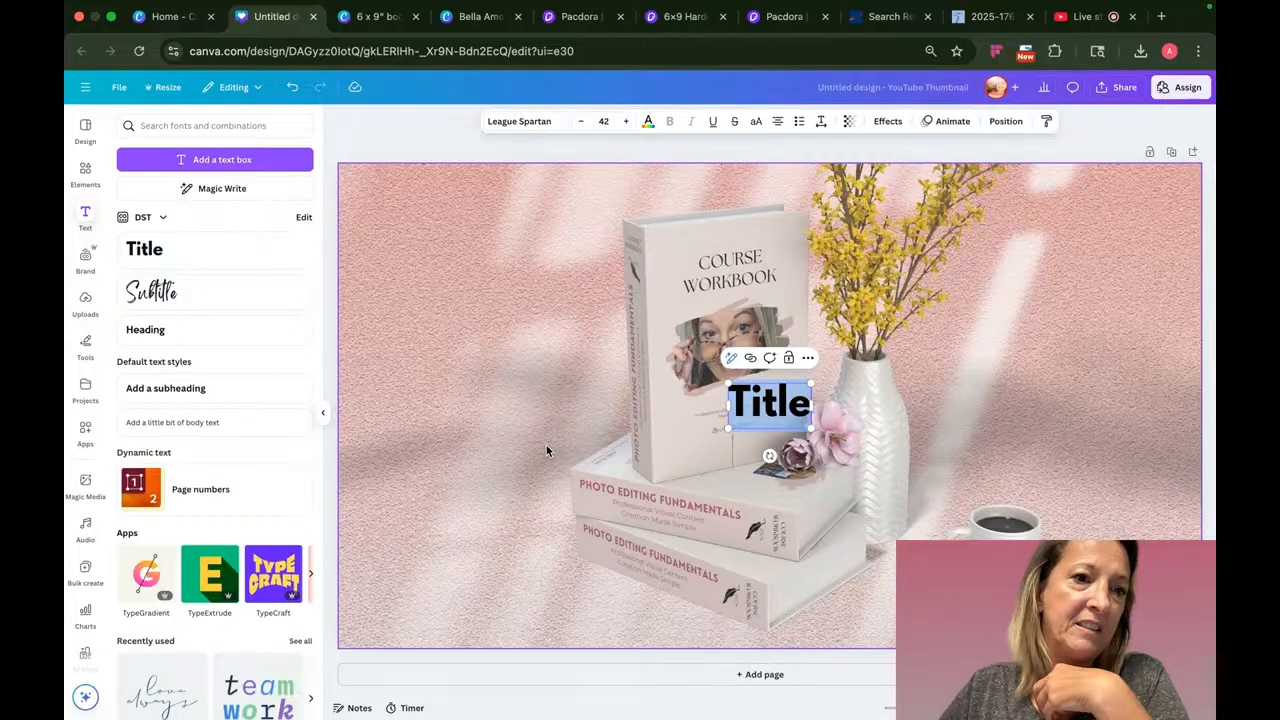
{"action": "left_click", "coordinate": [807, 357]}
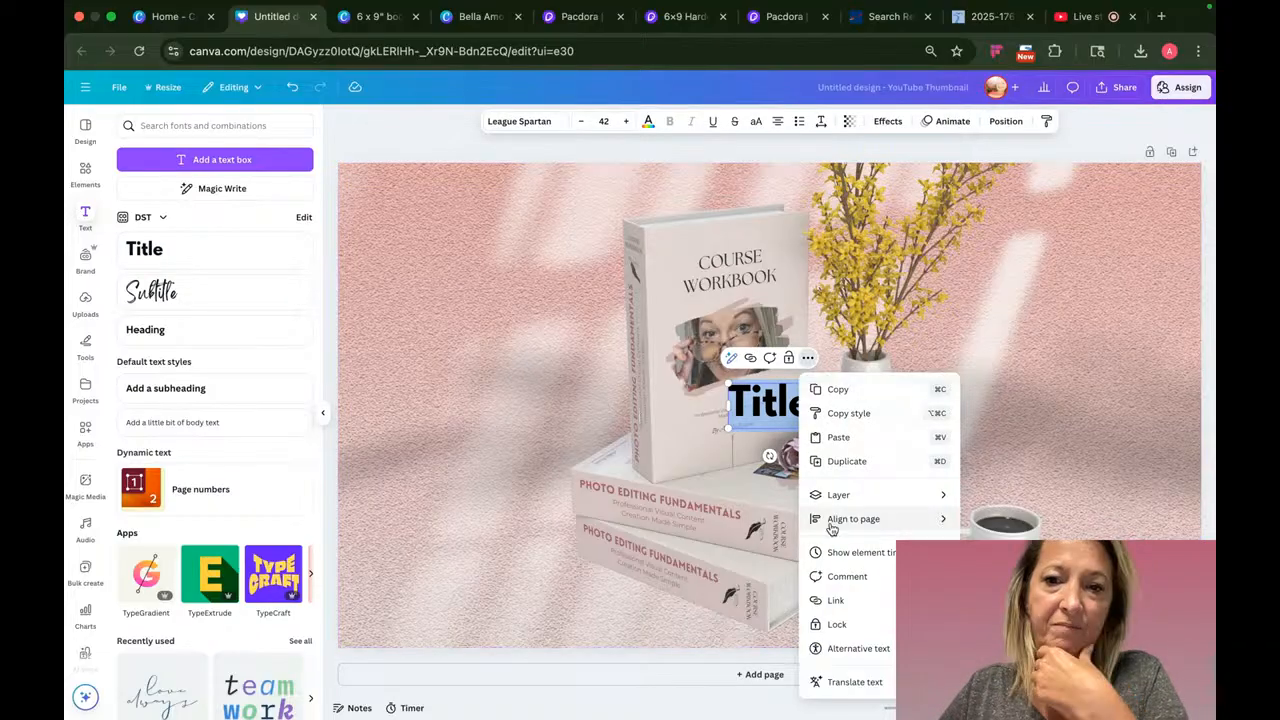
{"action": "mouse_move", "coordinate": [831, 528]}
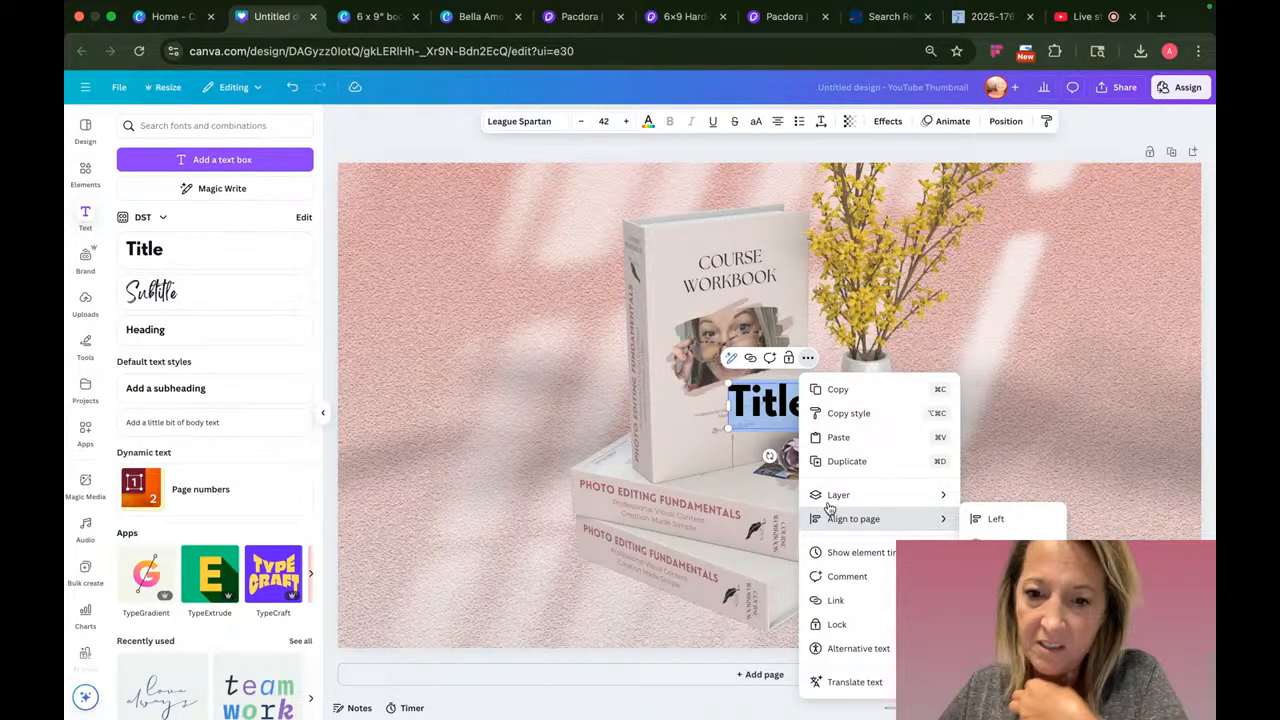
{"action": "left_click", "coordinate": [750, 430]}
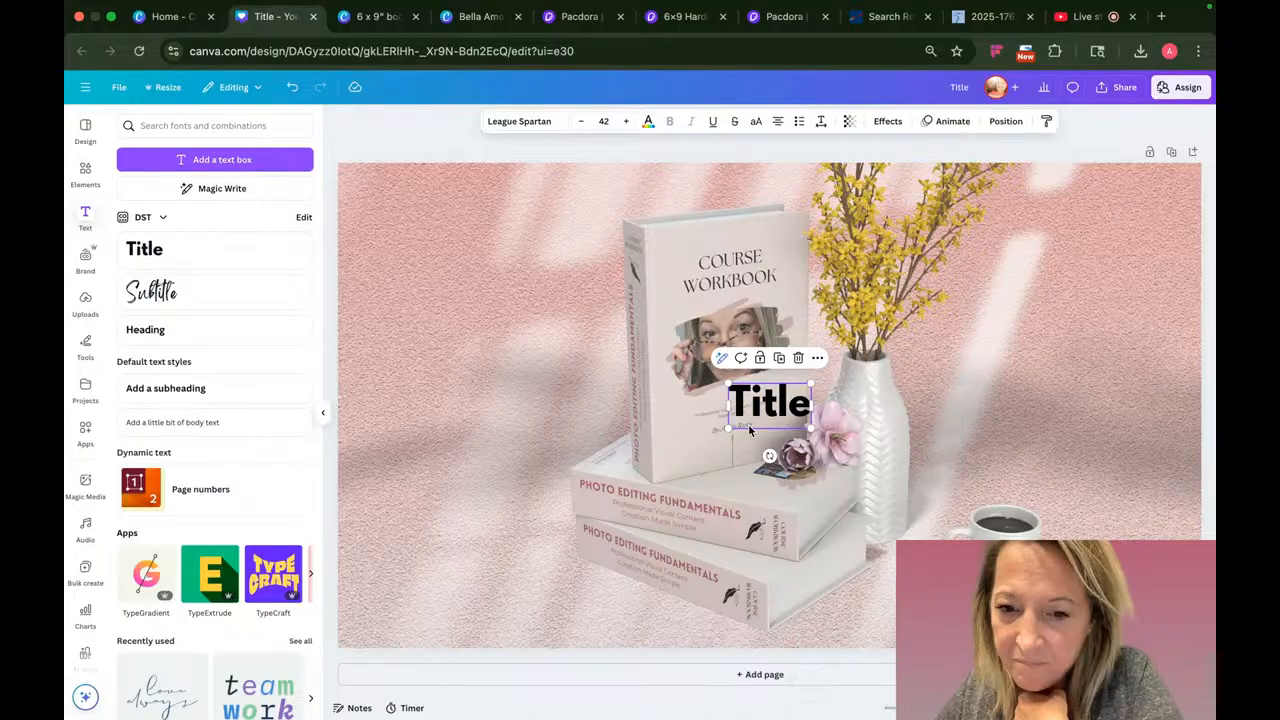
- Add a Subtitle-style text box reading "Bella Amore" above "Class Workbook" and left-align both lines
{"action": "left_click", "coordinate": [240, 294]}
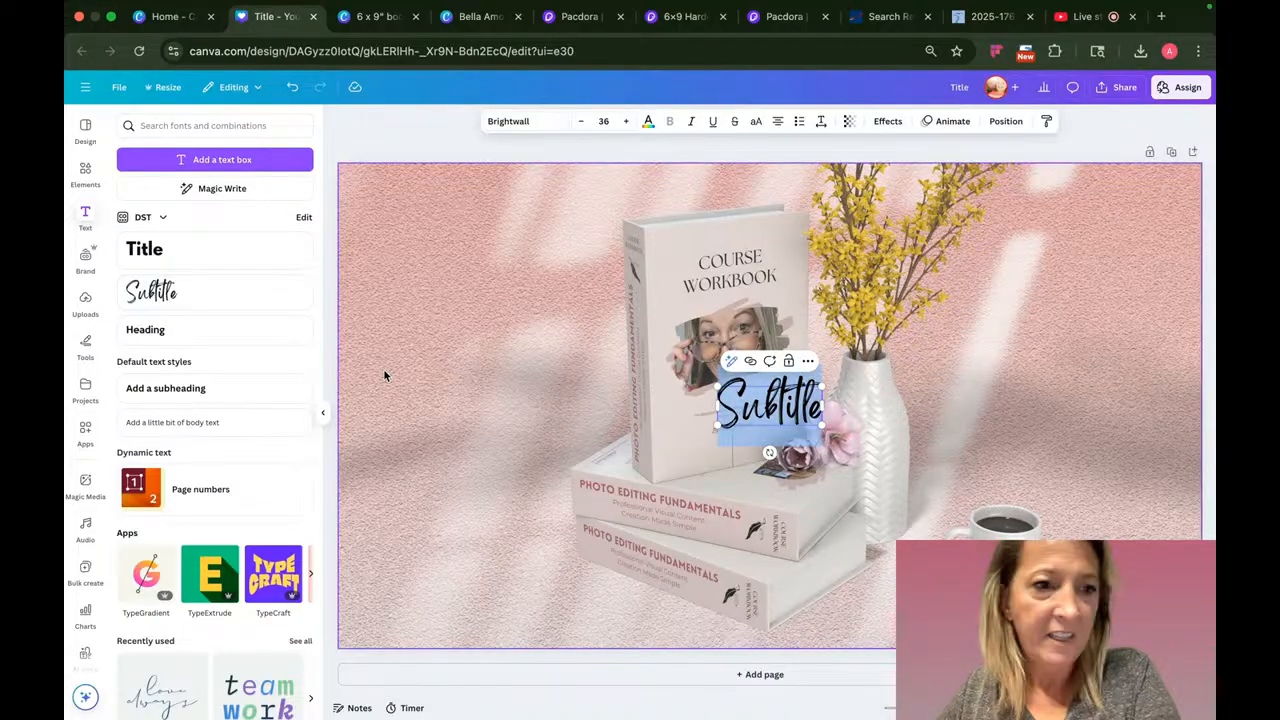
{"action": "type", "text": "Bella Amore"}
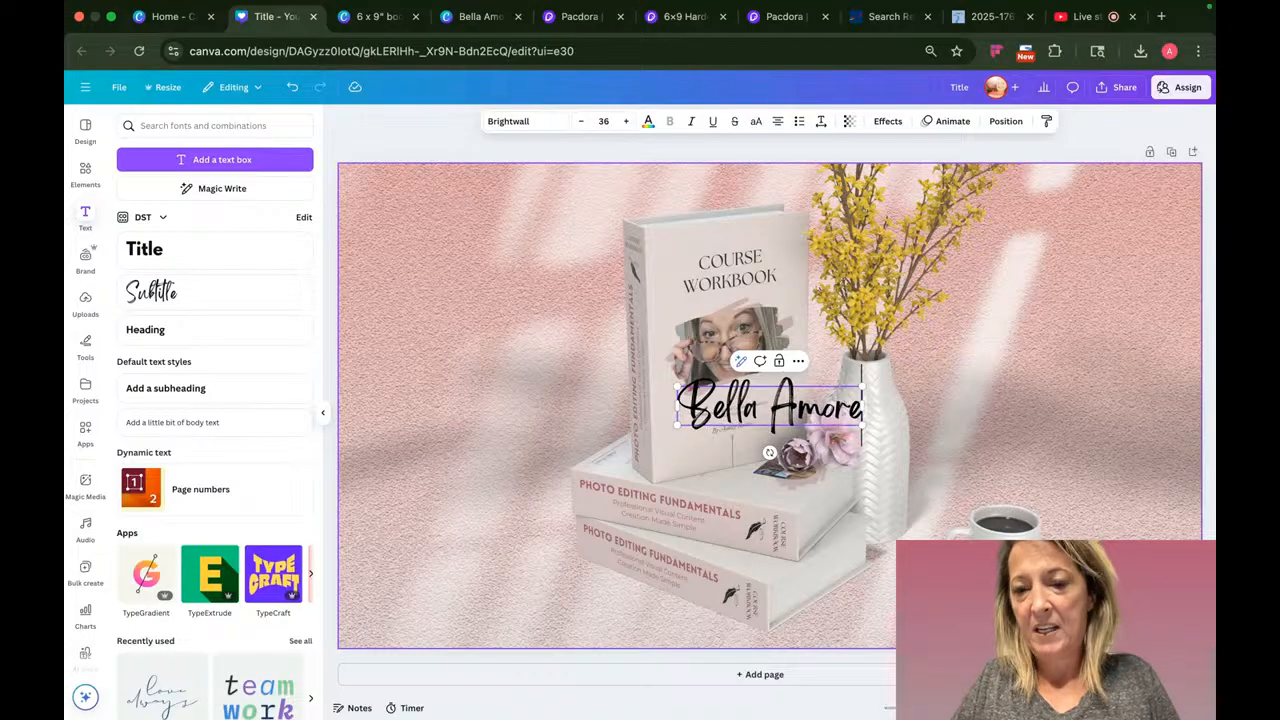
{"action": "key", "text": "Return"}
{"action": "type", "text": "Class"}
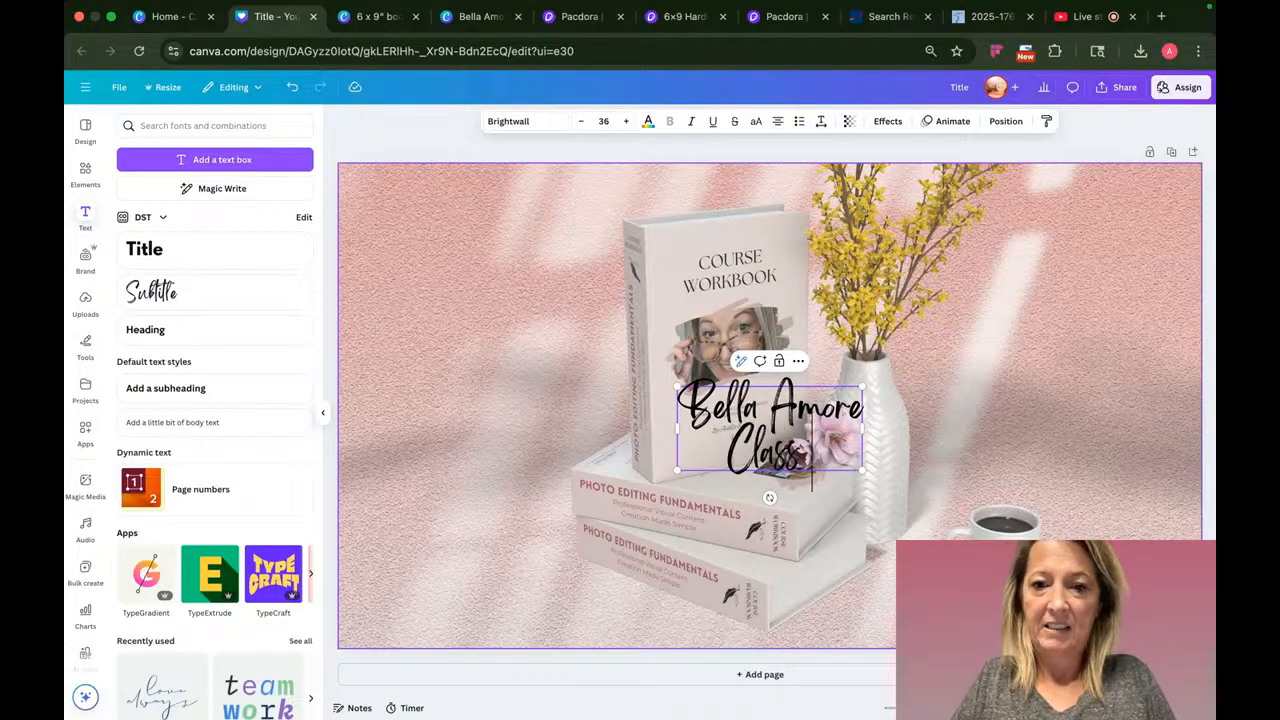
{"action": "type", "text": " Worl"}
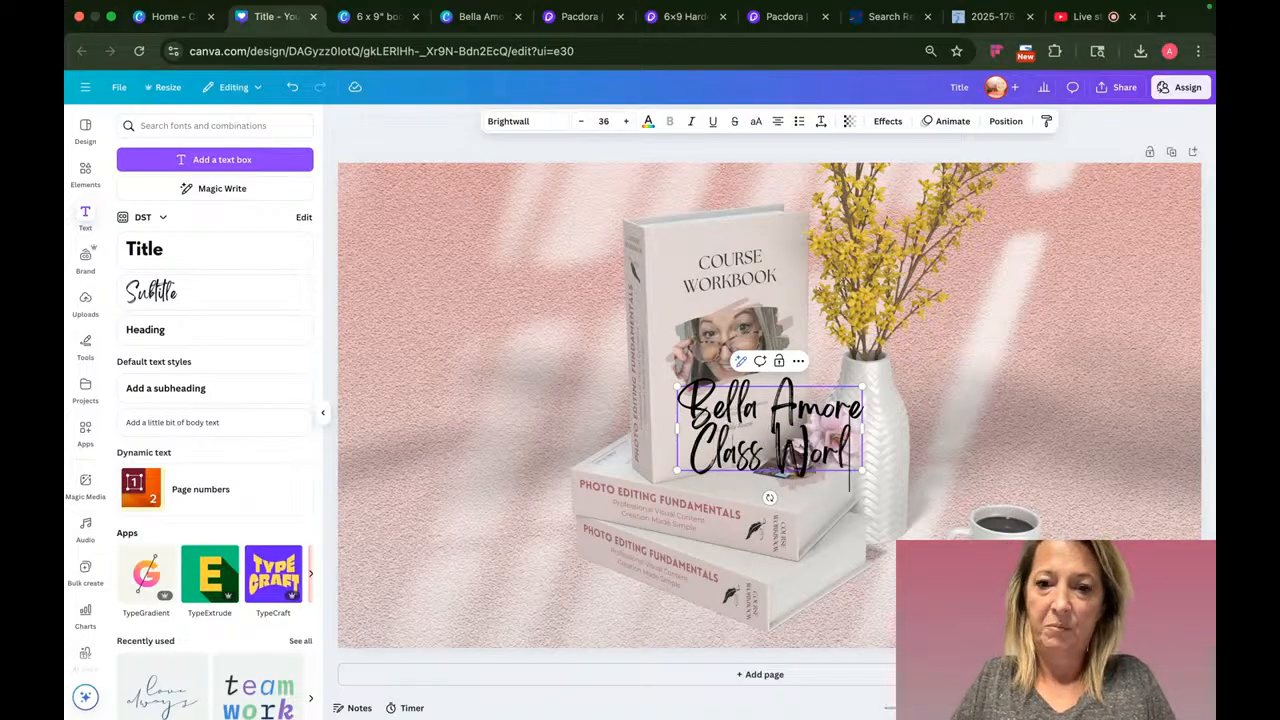
{"action": "type", "text": "bo"}
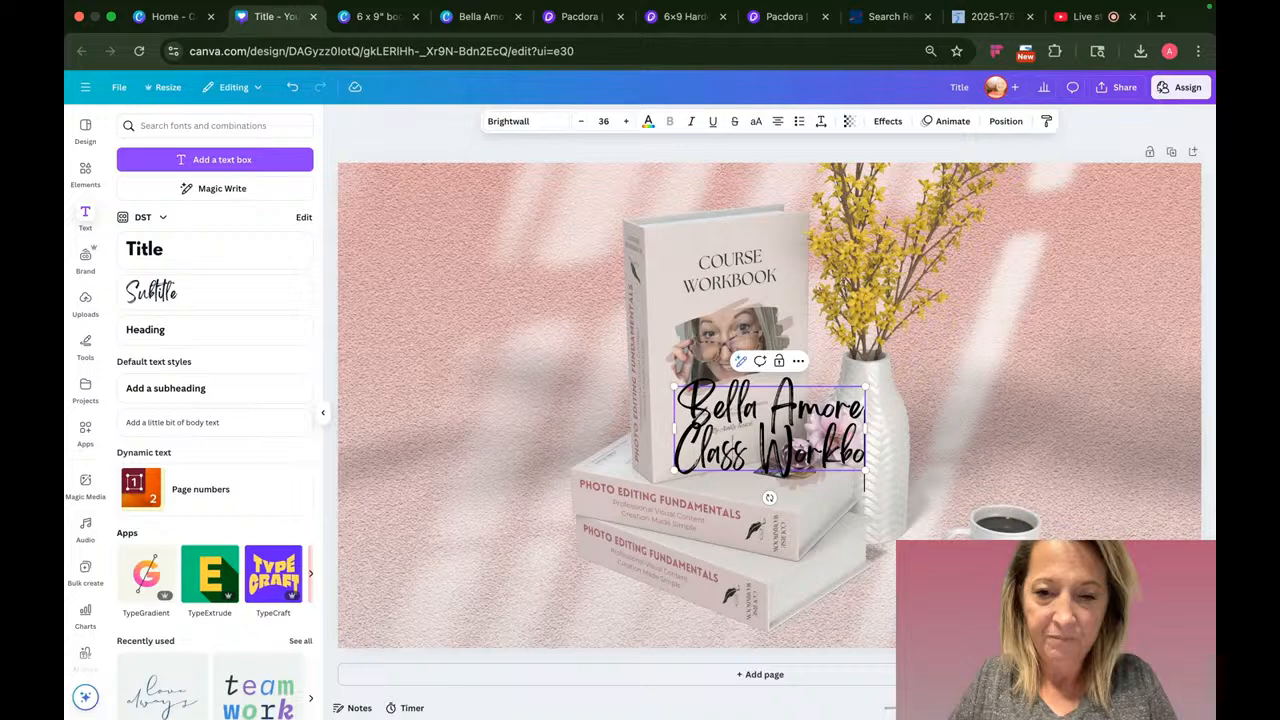
{"action": "type", "text": "ok"}
{"action": "key", "text": "super+a"}
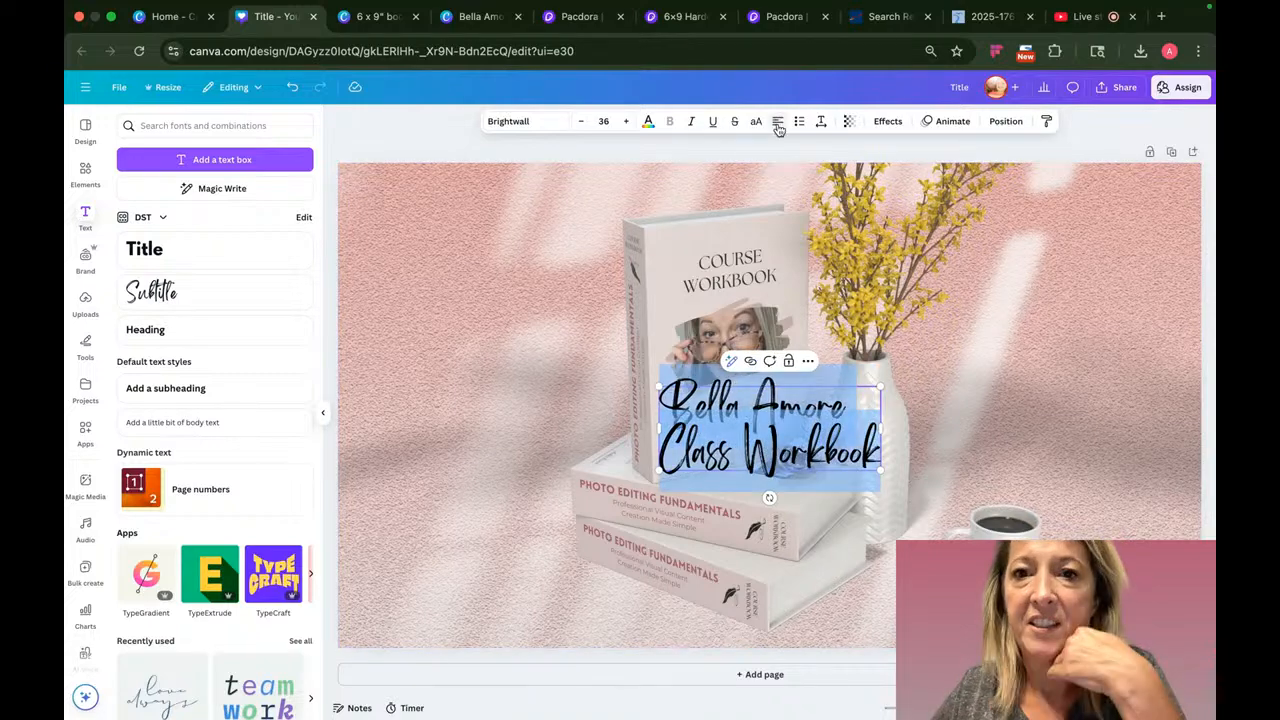
- Move the "Bella Amore Class Workbook" text to the thumbnail's upper-left area and enlarge it to about 39 pt
{"action": "key", "text": "Escape"}
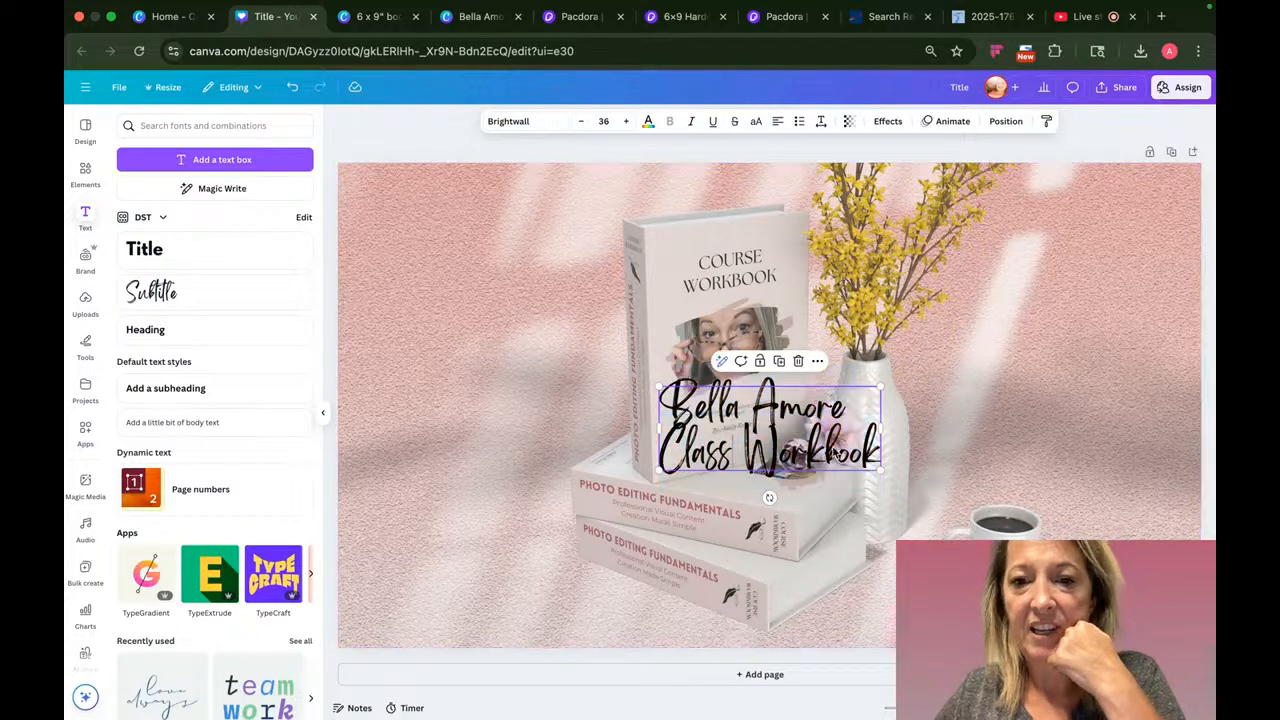
{"action": "left_click_drag", "start_coordinate": [836, 453], "coordinate": [542, 280]}
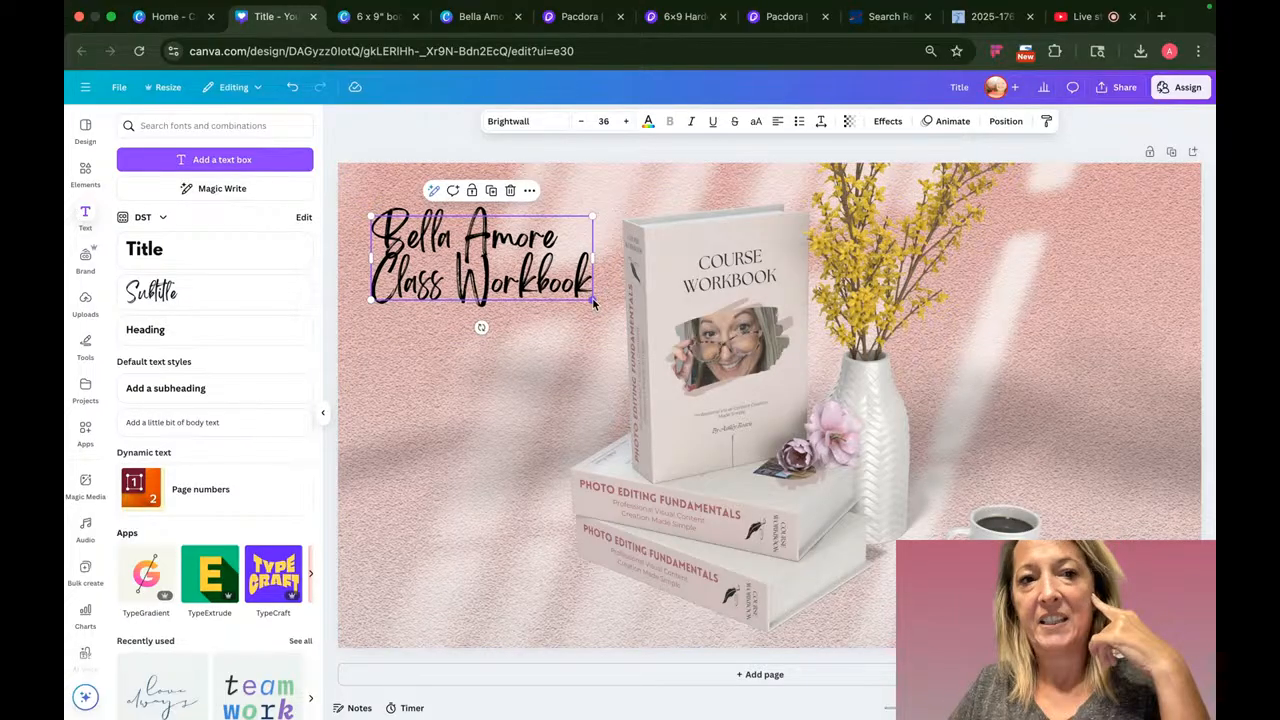
{"action": "mouse_move", "coordinate": [594, 304]}
{"action": "left_mouse_down"}
{"action": "mouse_move", "coordinate": [708, 355]}
{"action": "mouse_move", "coordinate": [667, 319]}
{"action": "mouse_move", "coordinate": [614, 308]}
{"action": "left_mouse_up"}
- Shift the book mockup image toward the thumbnail's right side and nudge the title text slightly up and to the right
{"action": "left_click", "coordinate": [743, 327]}
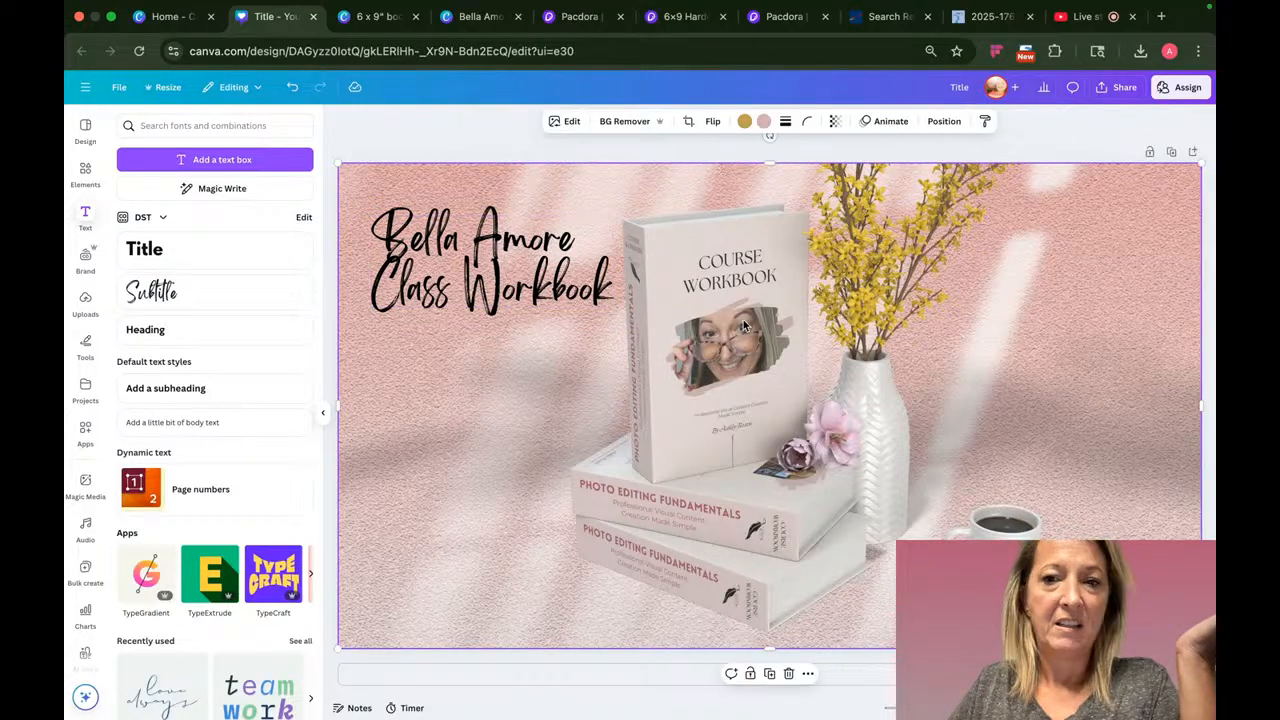
{"action": "left_click_drag", "start_coordinate": [743, 327], "coordinate": [881, 318]}
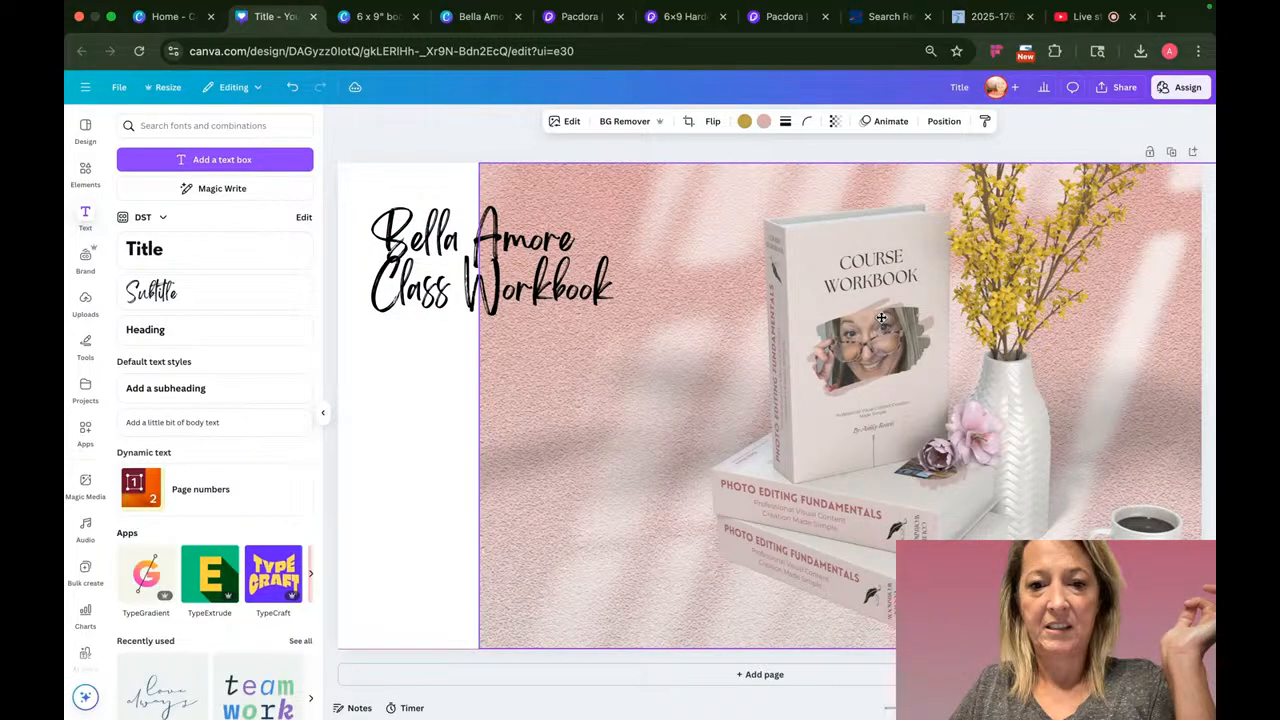
{"action": "left_click", "coordinate": [600, 296]}
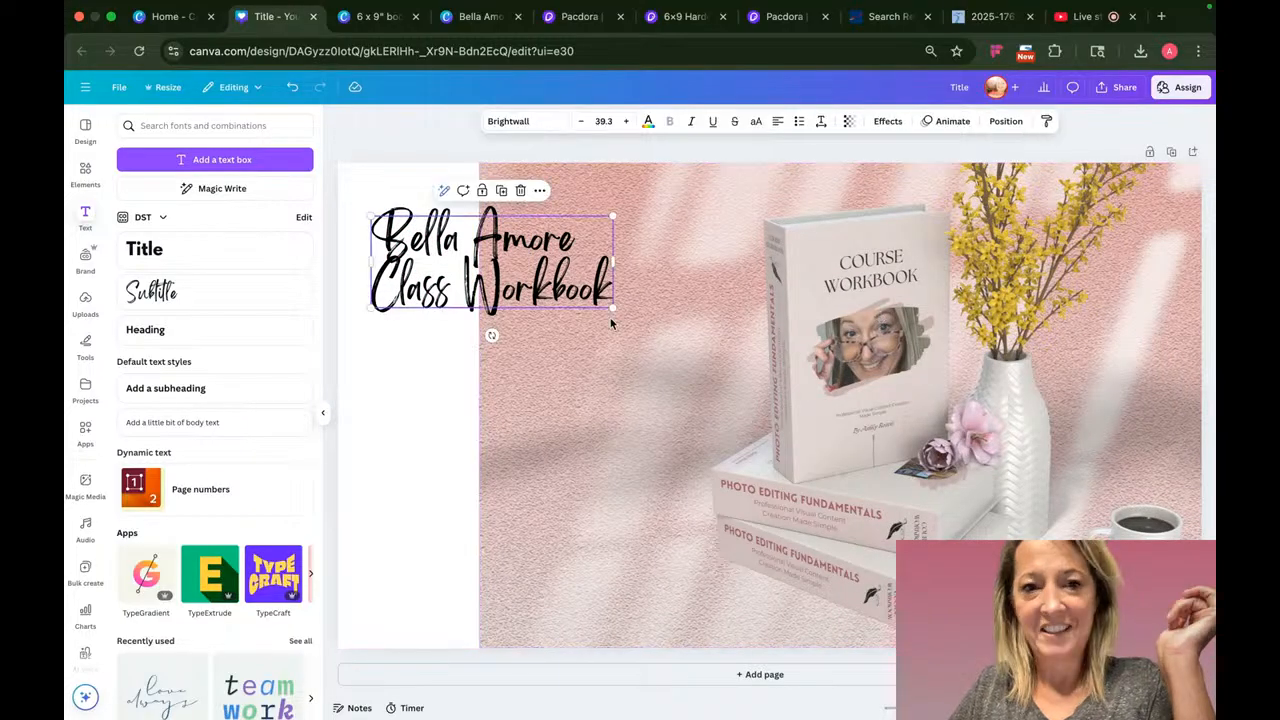
{"action": "left_click", "coordinate": [755, 410]}
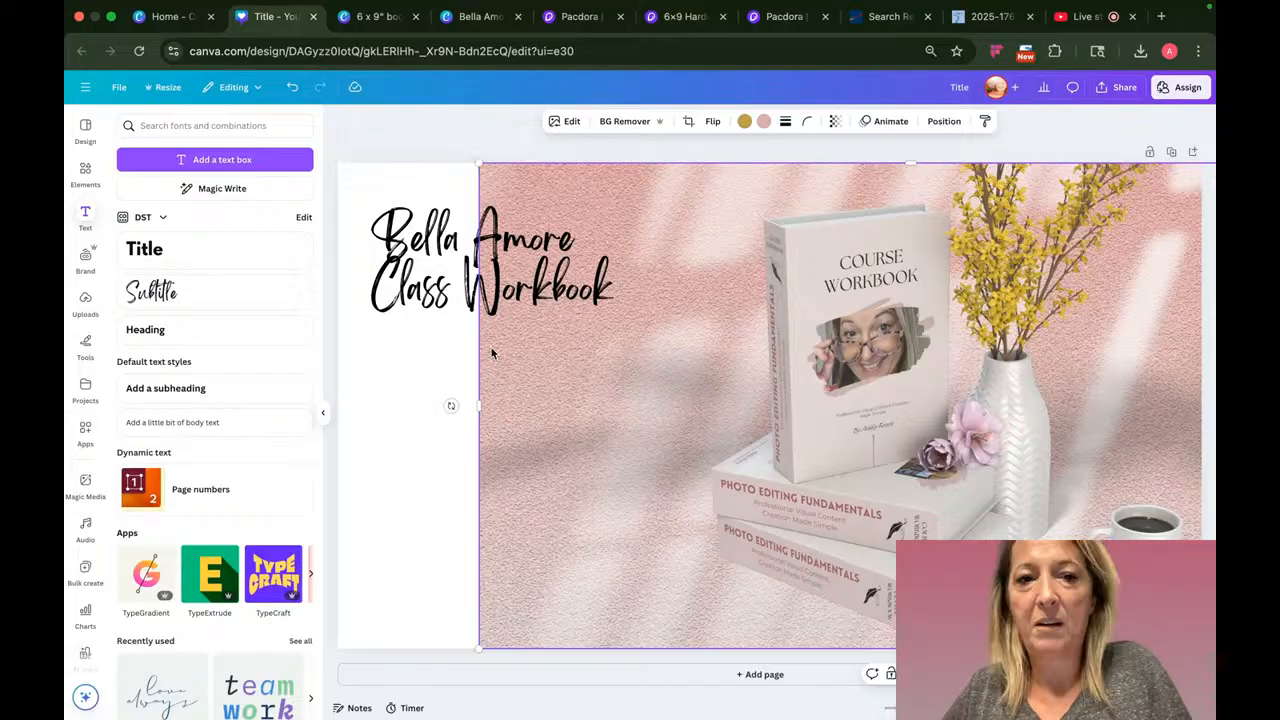
{"action": "left_click_drag", "start_coordinate": [545, 296], "coordinate": [561, 286]}
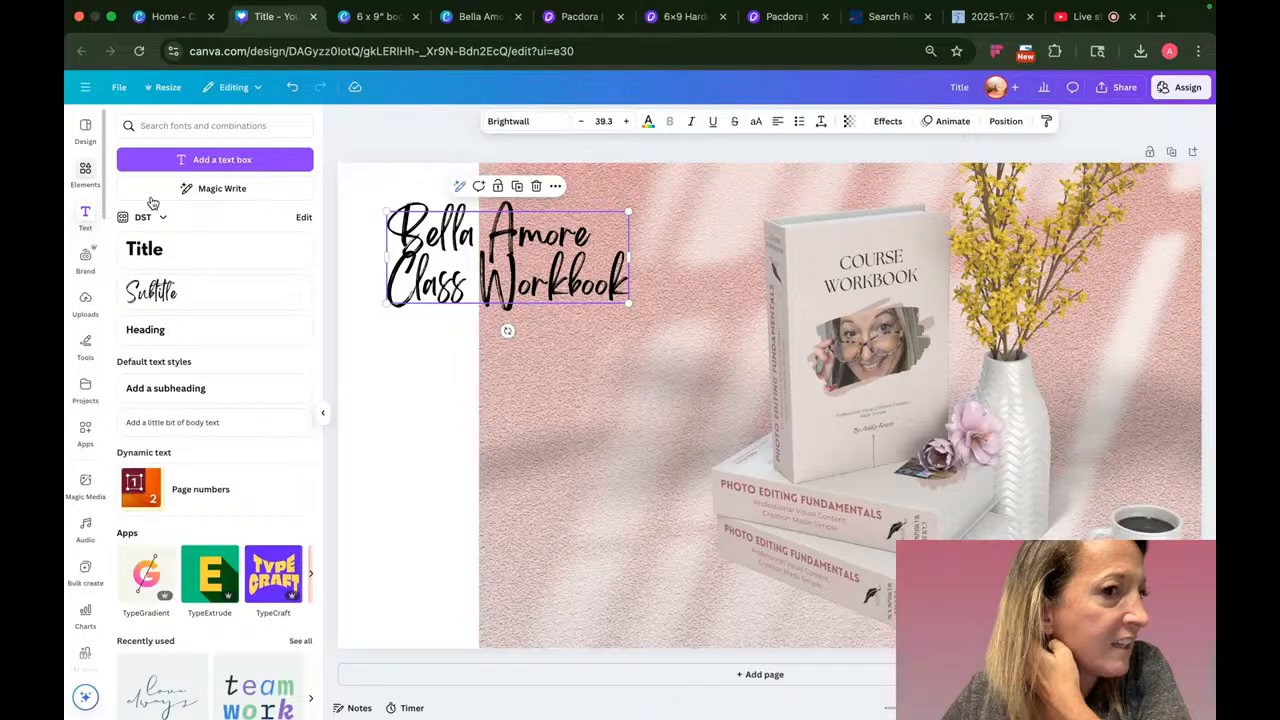
- Add a gold circle shape with the text "$250" at size 56, stretch it into an oval and place it over the vase
{"action": "left_click", "coordinate": [86, 174]}
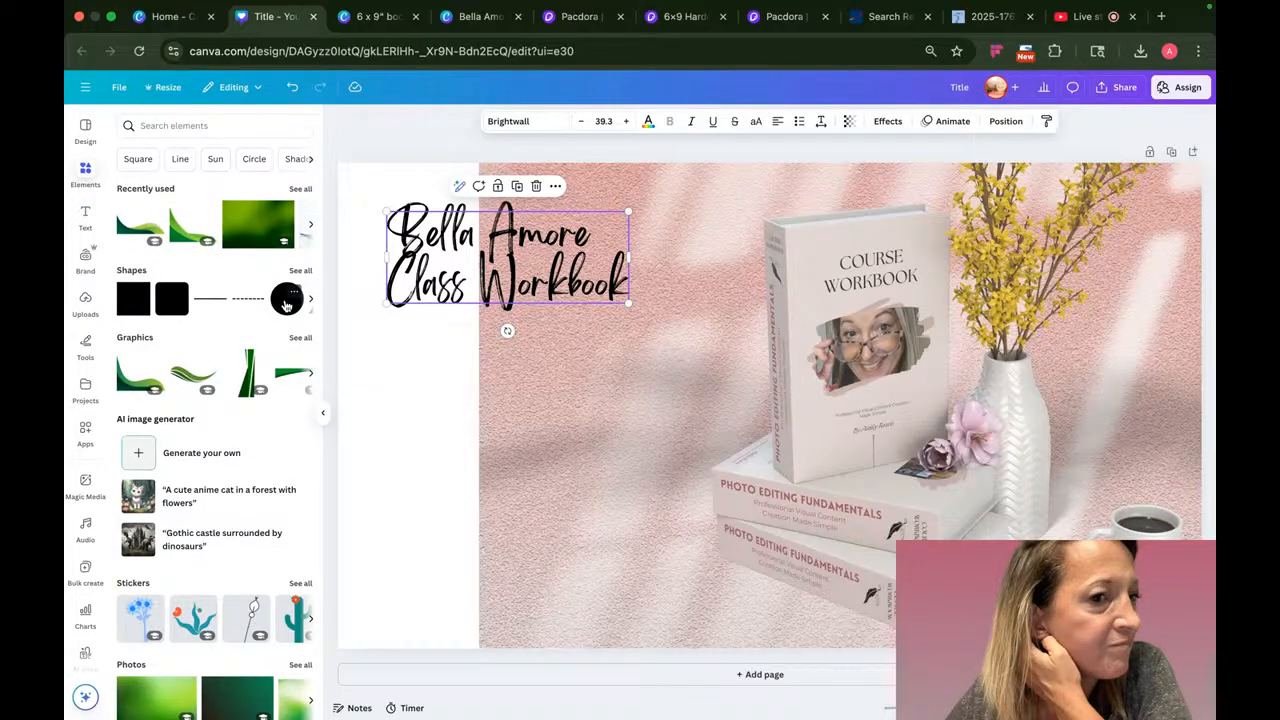
{"action": "left_click", "coordinate": [287, 303]}
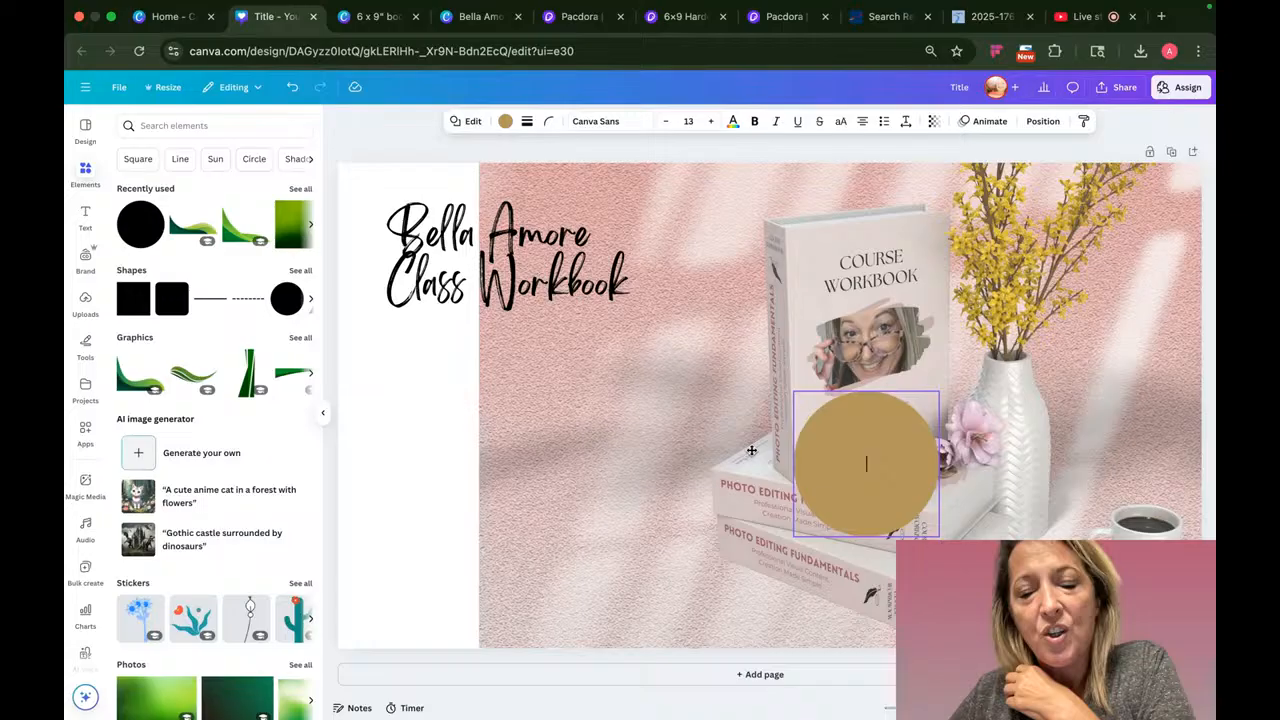
{"action": "left_click_drag", "start_coordinate": [751, 451], "coordinate": [1057, 292]}
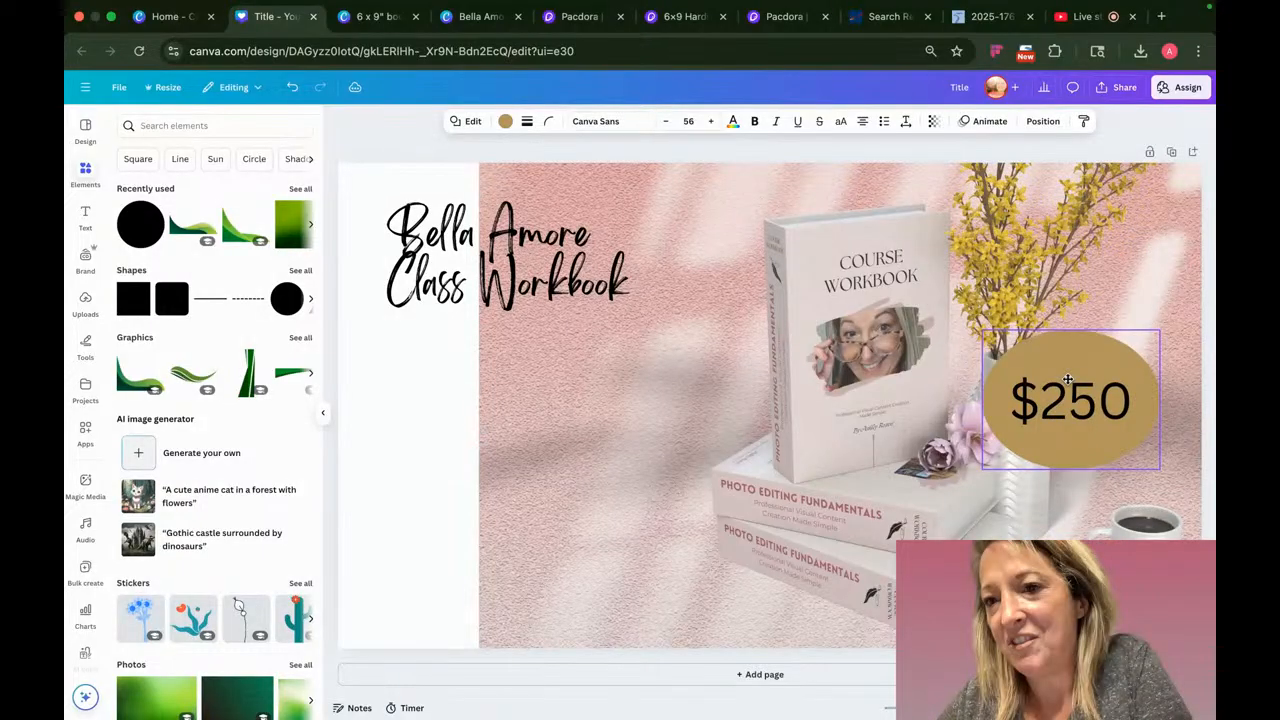
{"action": "left_click_drag", "start_coordinate": [1070, 376], "coordinate": [1052, 383]}
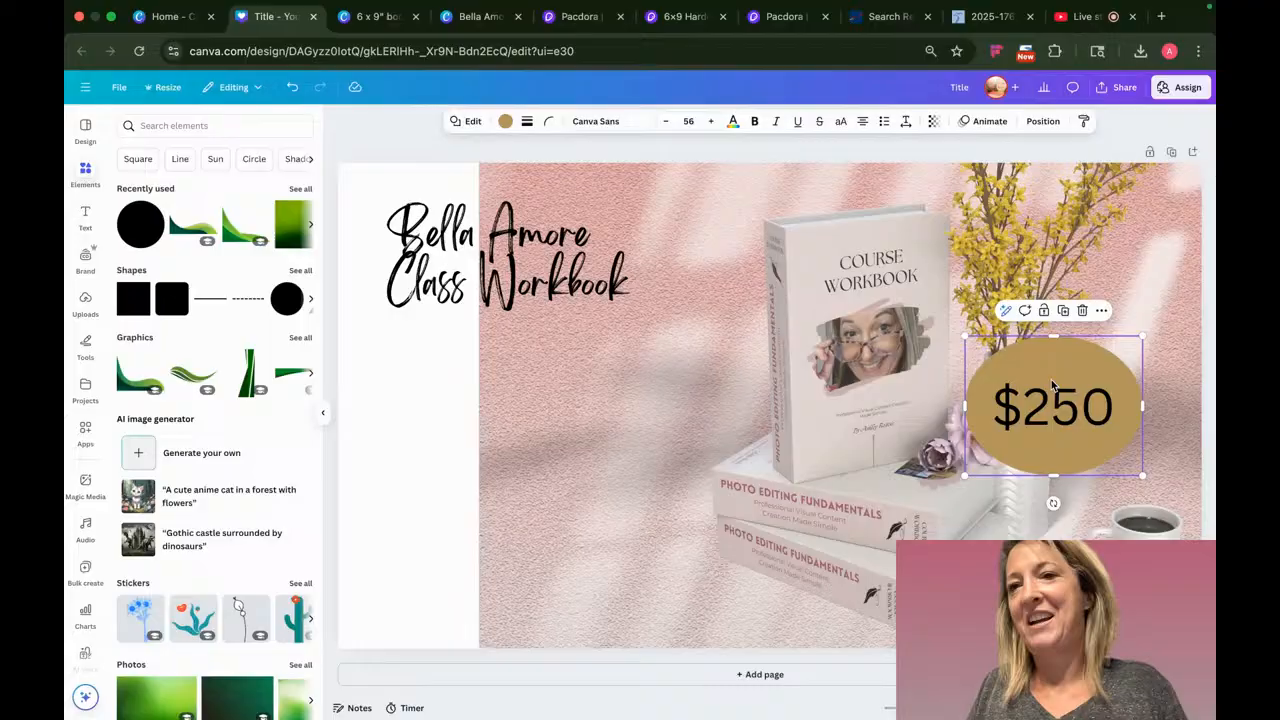
- Switch to the YouTube Studio live stream page and request to end the stream
{"action": "left_click", "coordinate": [1080, 17]}
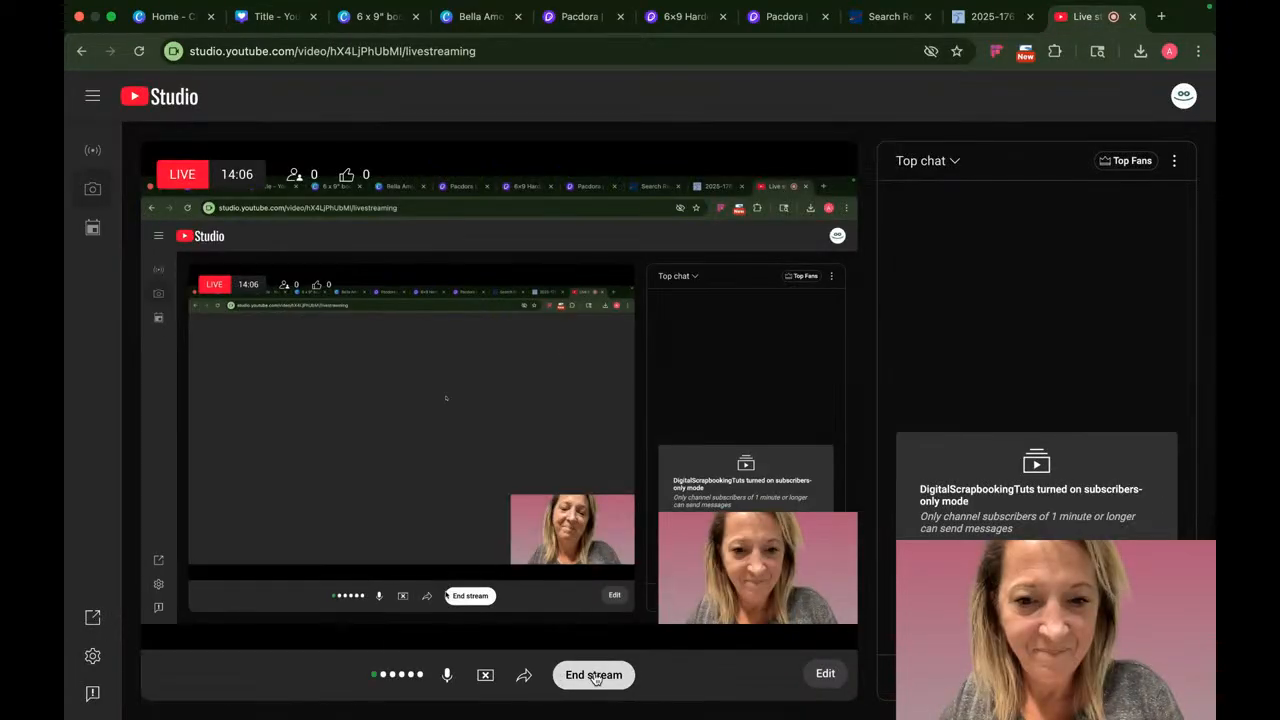
{"action": "left_click", "coordinate": [594, 675]}
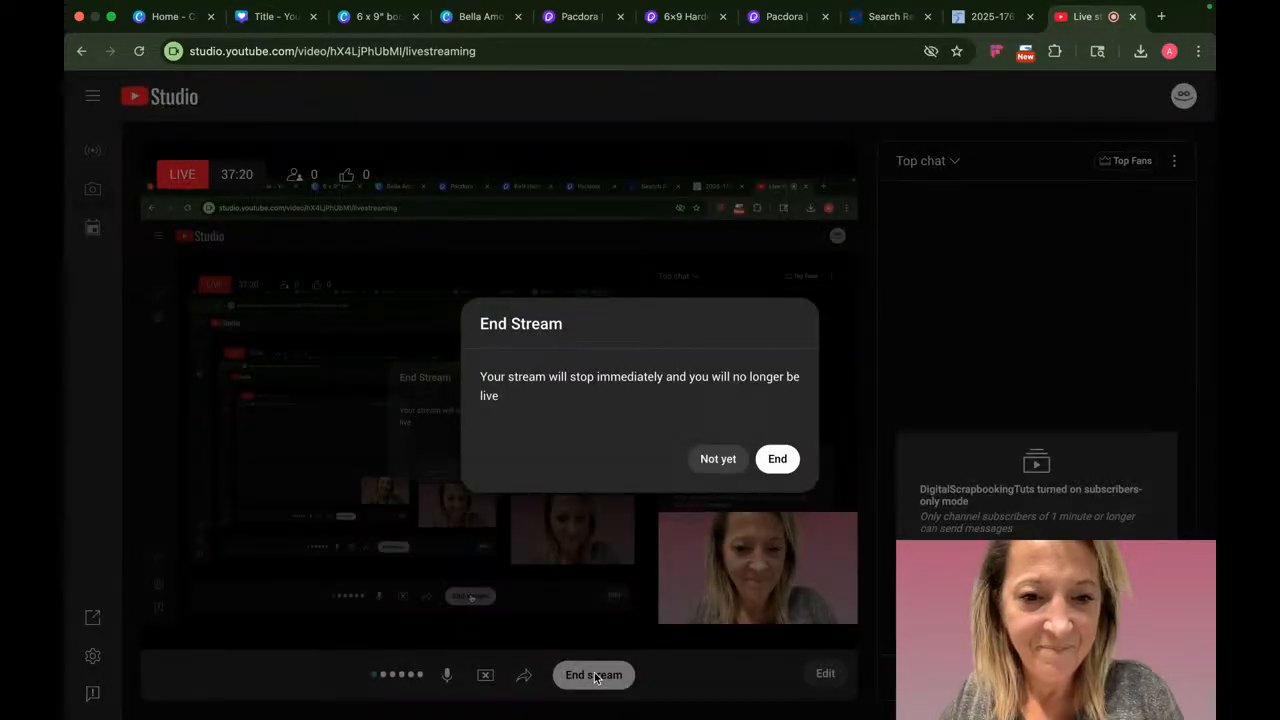